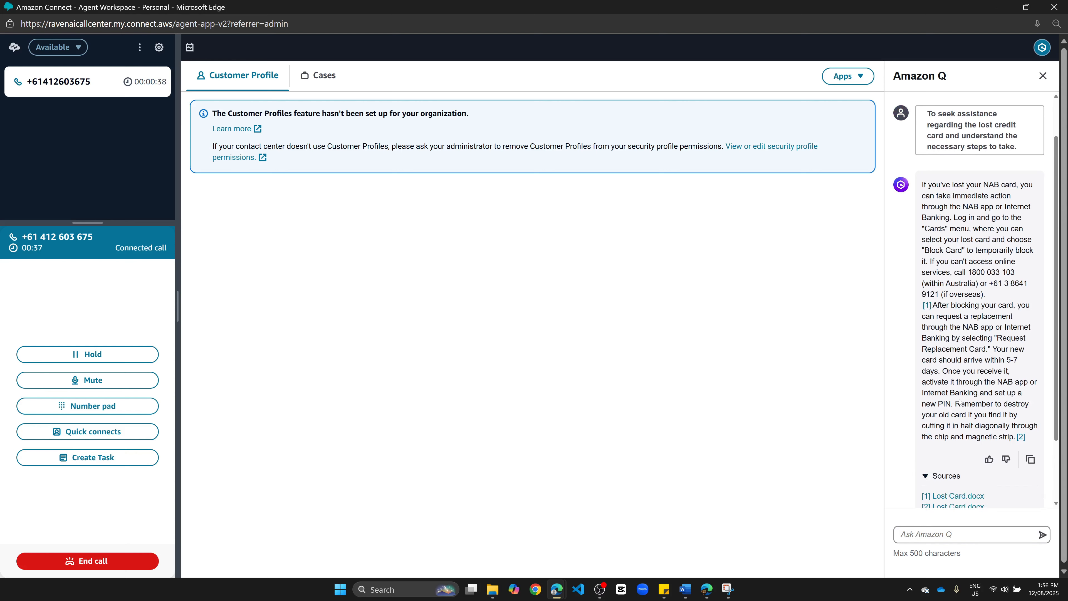
Open the Lost Card.docx source cited in Amazon Q's lost card answer, read its procedure and close the document
{"action": "scroll", "coordinate": [960, 402], "scroll_direction": "down", "scroll_amount": 2}
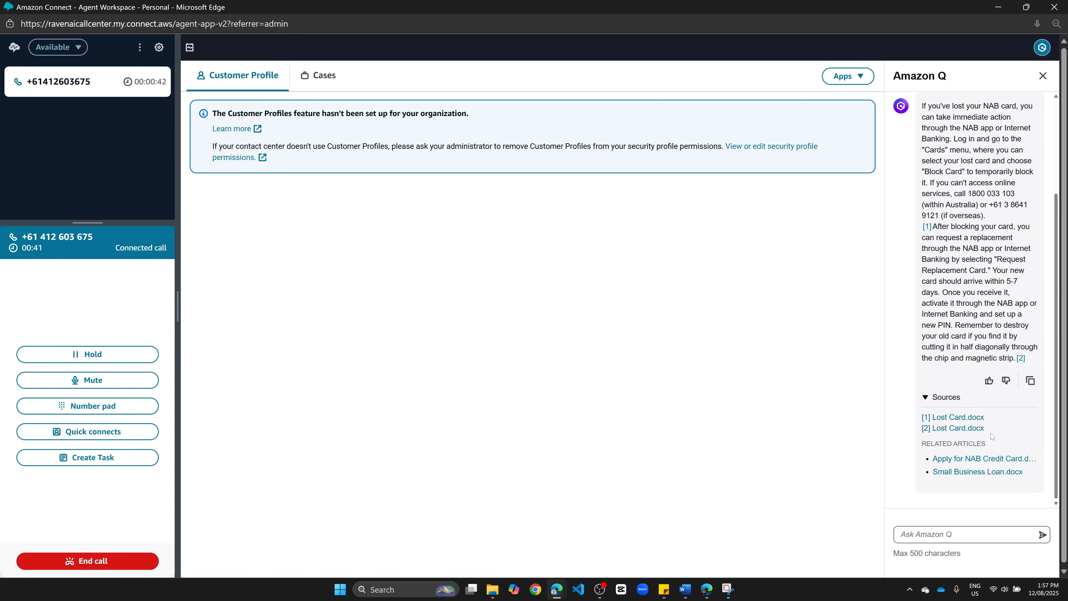
{"action": "left_click", "coordinate": [974, 420]}
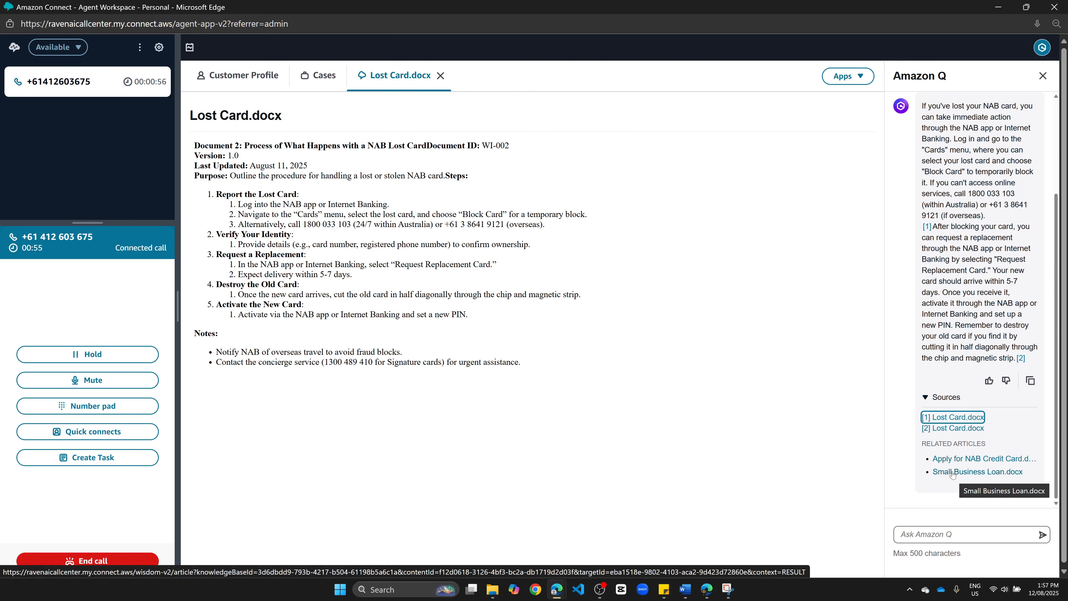
{"action": "left_click", "coordinate": [439, 79]}
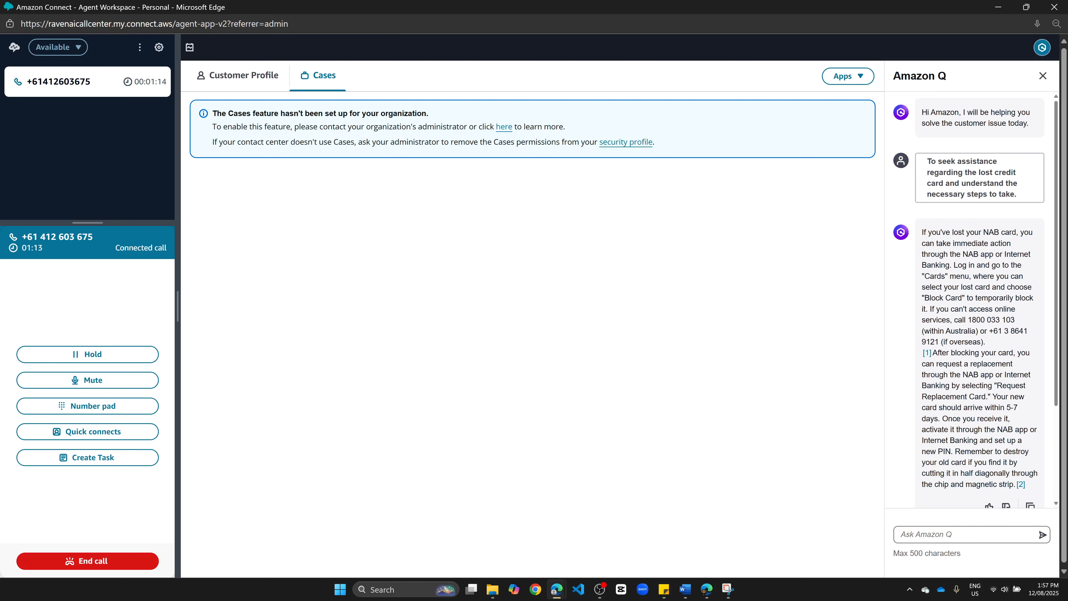
Choose Amazon Q's new suggestions about applying for a small business loan and about the lost card combined with a loan inquiry
{"action": "scroll", "coordinate": [995, 304], "scroll_direction": "down", "scroll_amount": 3}
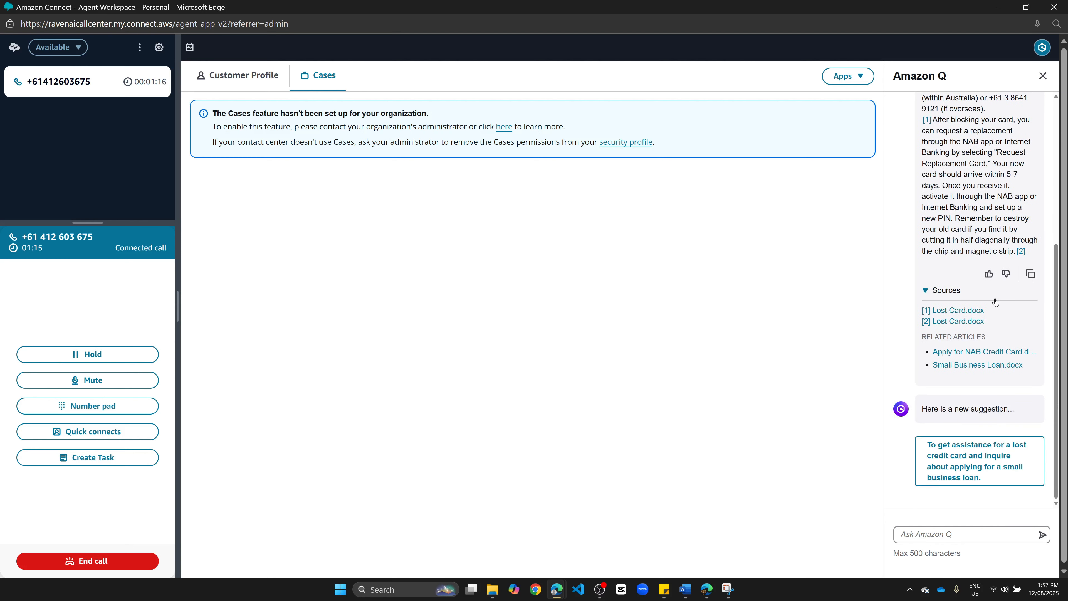
{"action": "scroll", "coordinate": [993, 307], "scroll_direction": "down", "scroll_amount": 1}
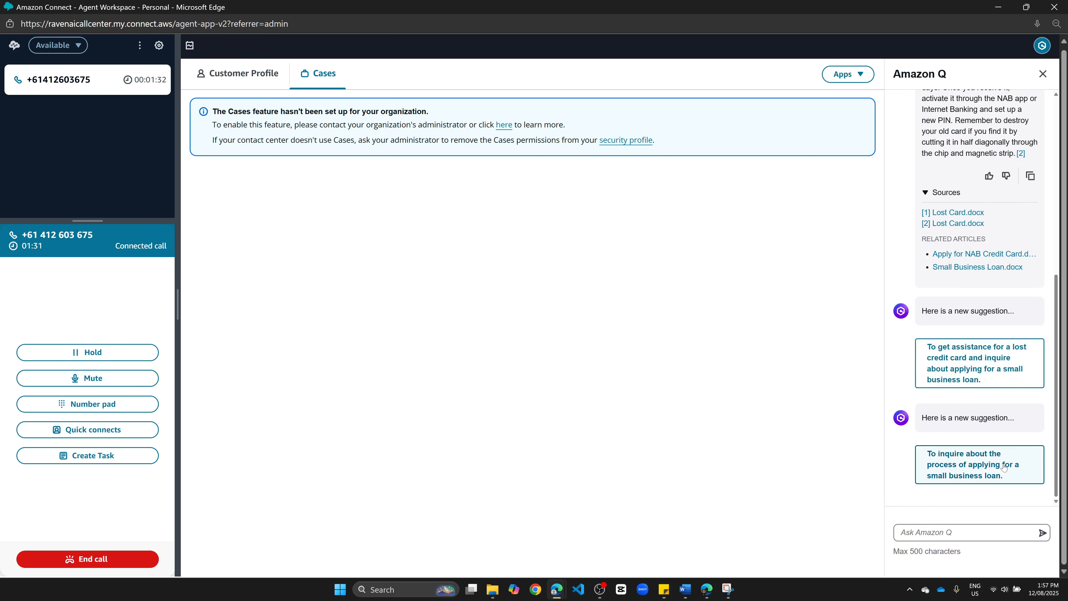
{"action": "left_click", "coordinate": [997, 473]}
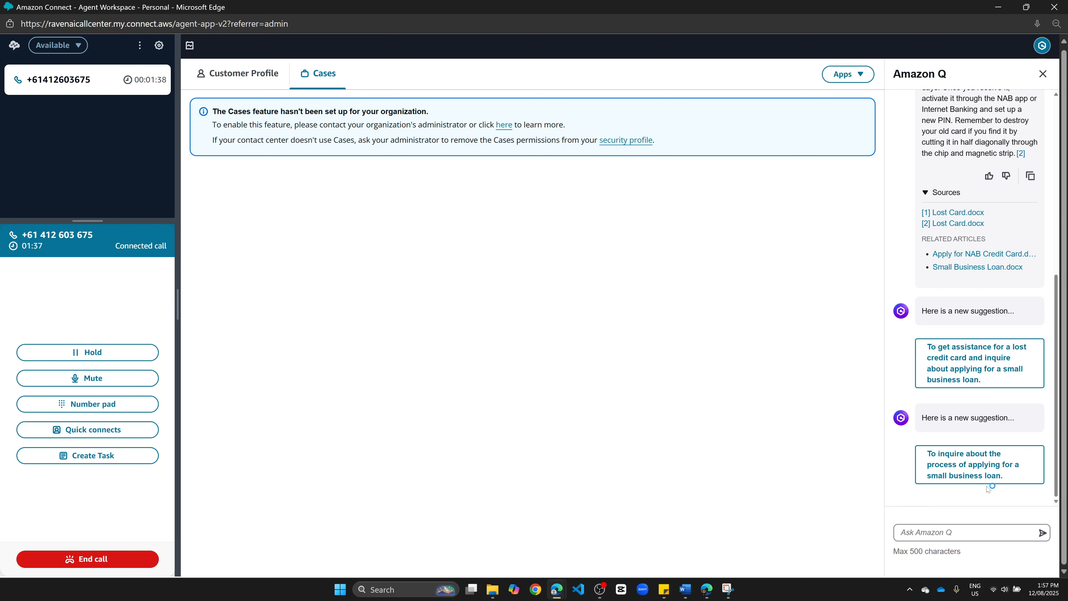
{"action": "left_click", "coordinate": [972, 369]}
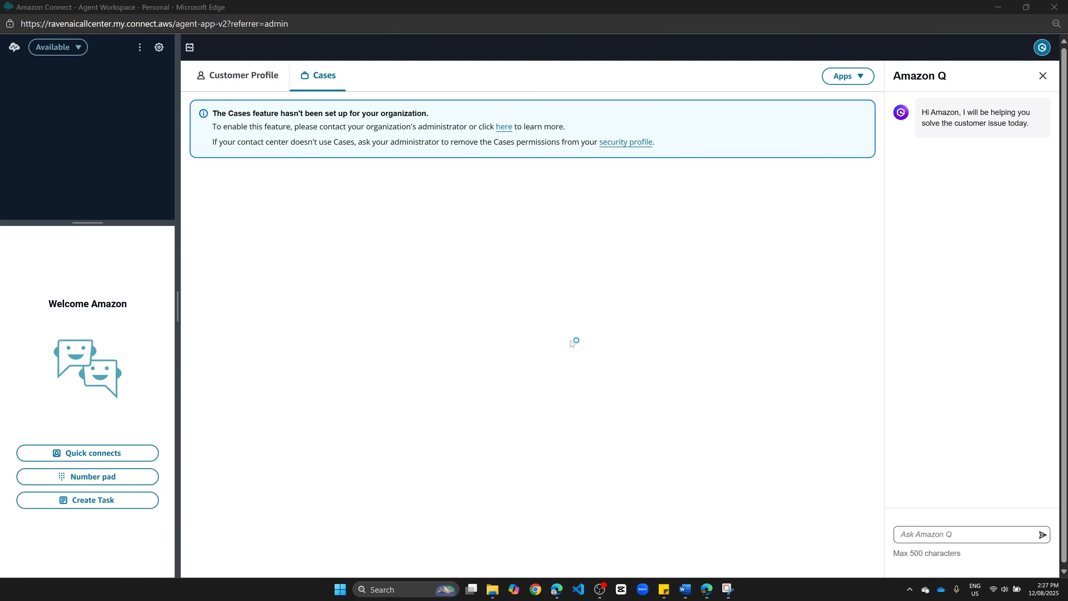
Open the CopilotSP app in the agent workspace, send its agent "Hi, I have lost my credit card." and read the reply
{"action": "left_click", "coordinate": [850, 76]}
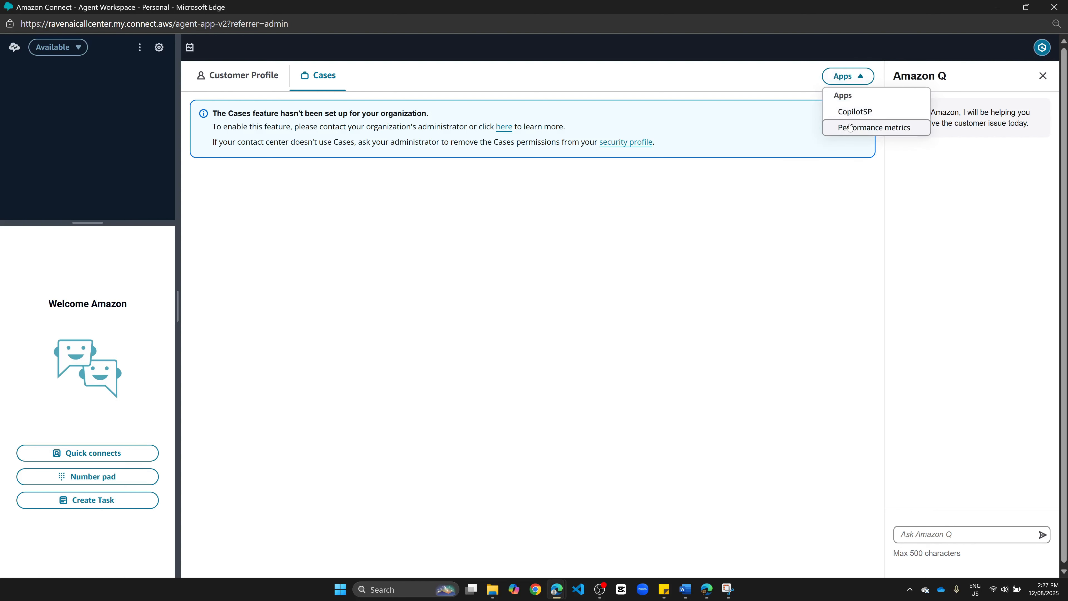
{"action": "left_click", "coordinate": [854, 112]}
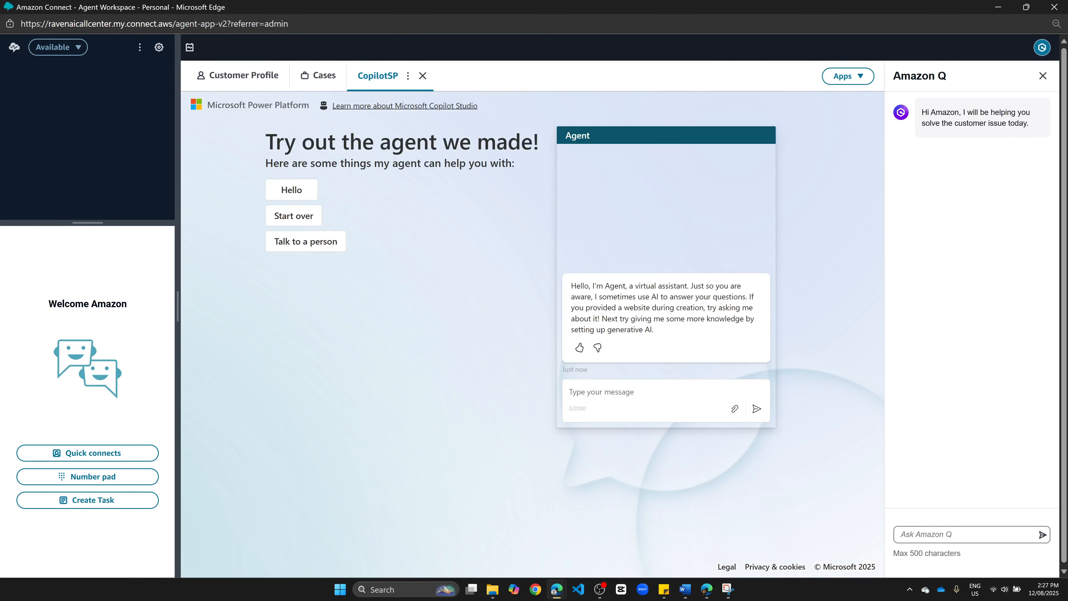
{"action": "left_click", "coordinate": [644, 392]}
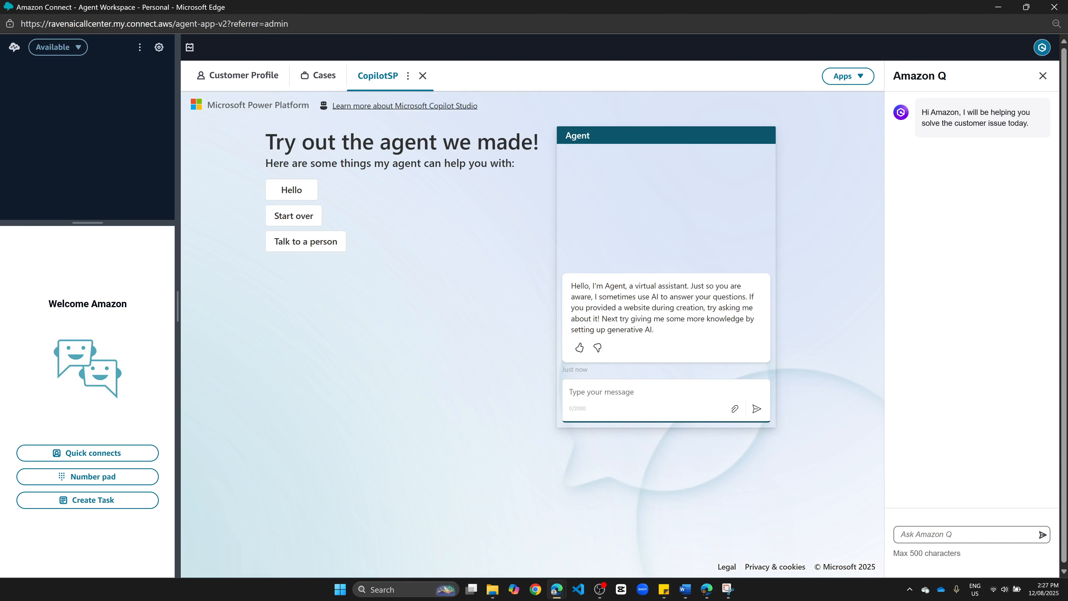
{"action": "type", "text": "Hi, I have lost my credit card."}
{"action": "key", "text": "Return"}
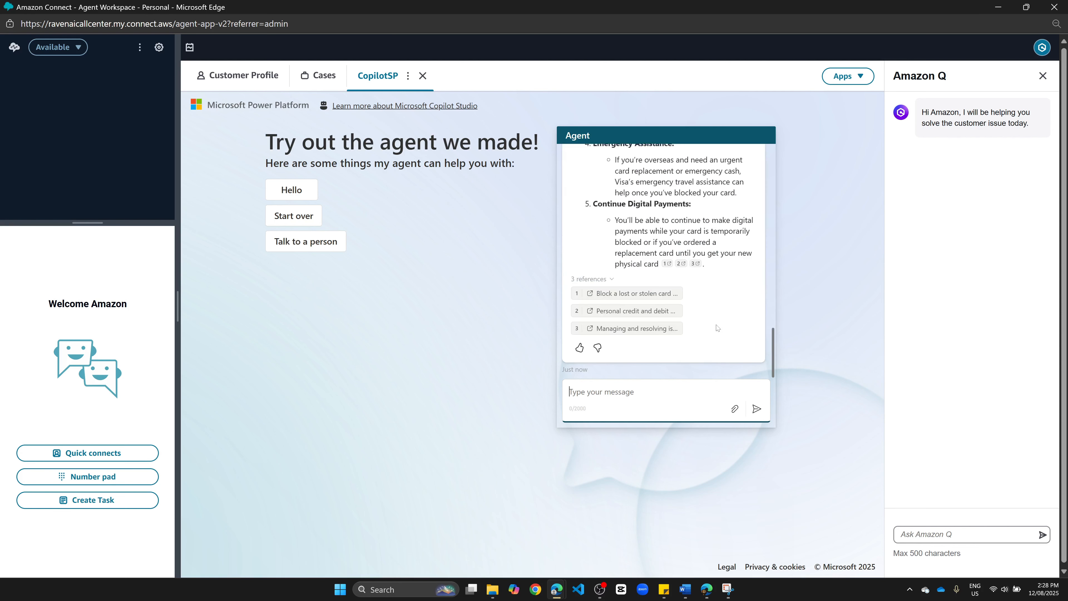
{"action": "scroll", "coordinate": [717, 328], "scroll_direction": "up", "scroll_amount": 15}
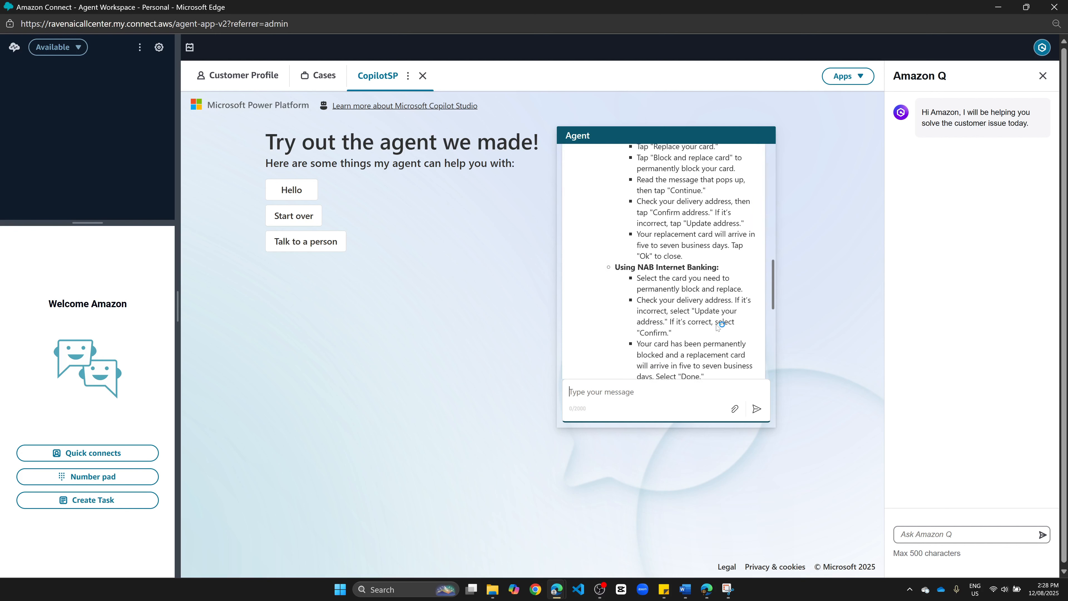
{"action": "scroll", "coordinate": [717, 328], "scroll_direction": "up", "scroll_amount": 5}
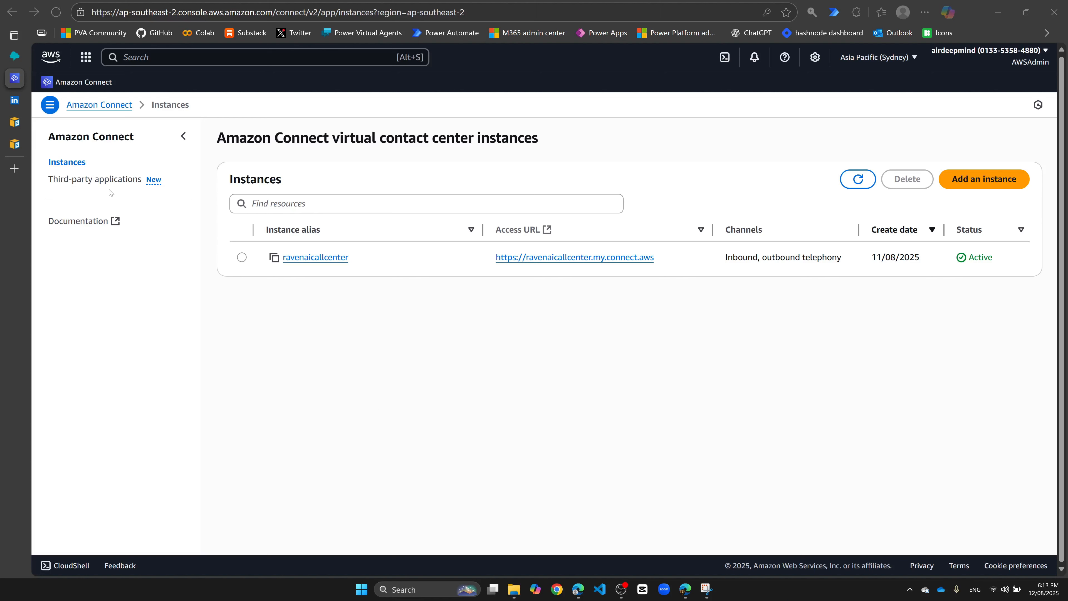
Search the AWS console for "amazon con" and close the results
{"action": "key", "text": "alt+s"}
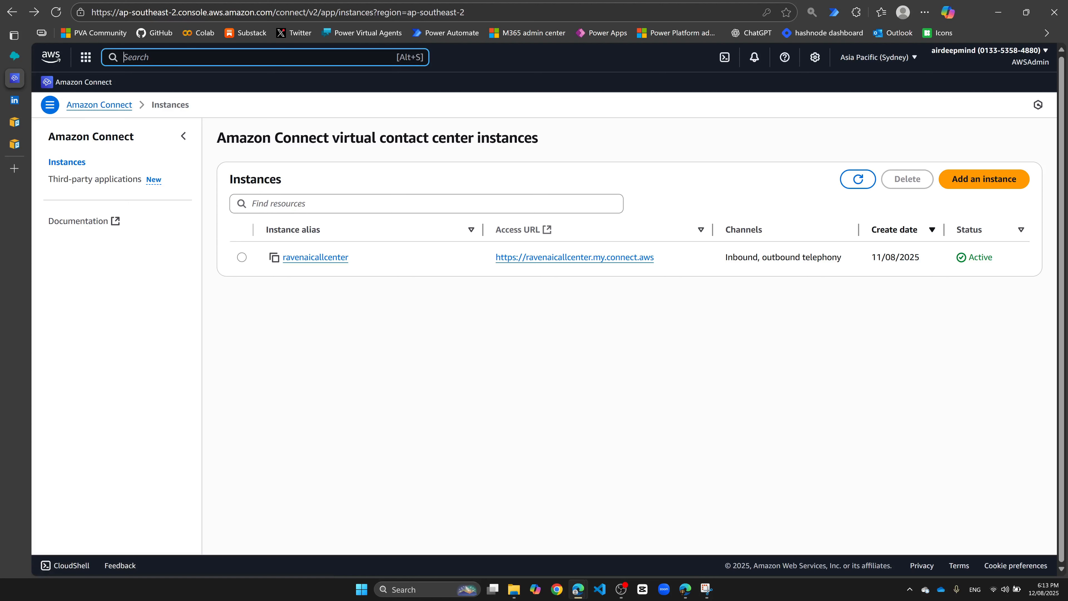
{"action": "type", "text": "amazon con"}
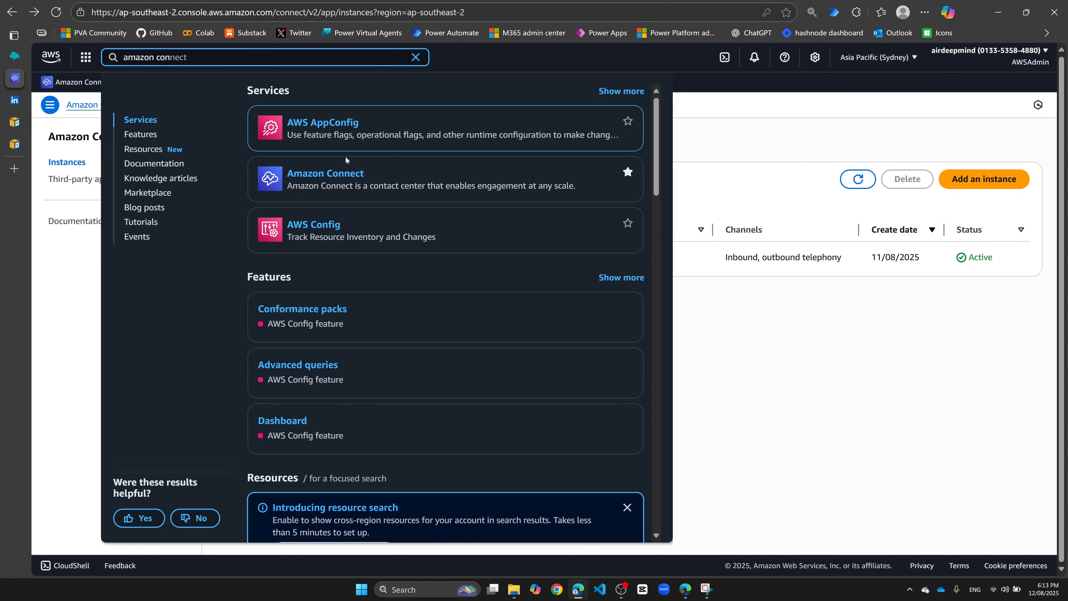
{"action": "left_click", "coordinate": [787, 368]}
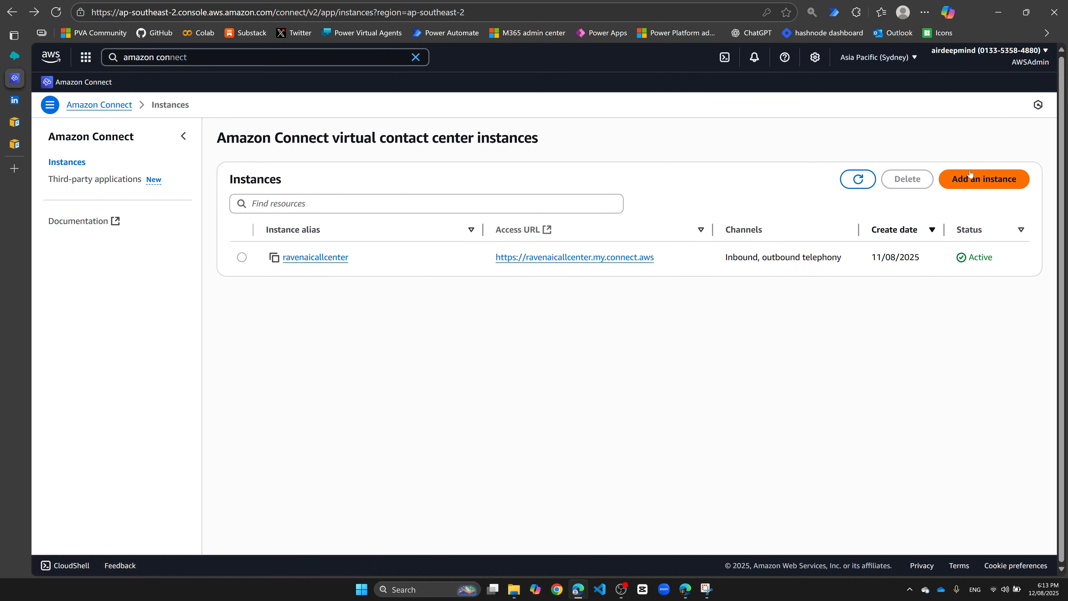
Start adding an Amazon Connect instance that stores users in Amazon Connect, with the access URL alias ravencaller, and proceed to the administrator details
{"action": "left_click", "coordinate": [993, 178]}
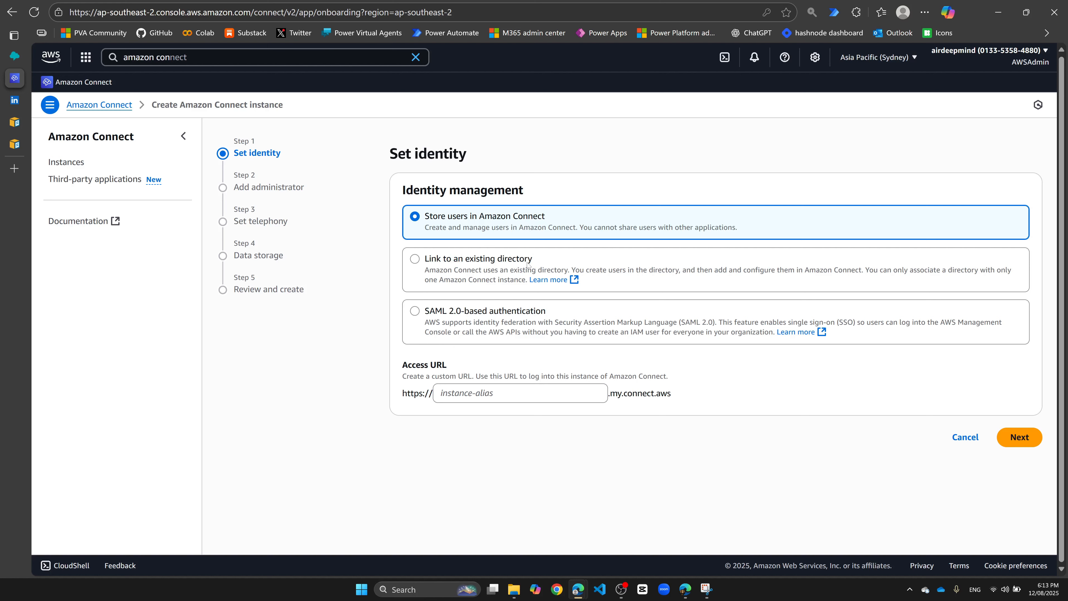
{"action": "left_click", "coordinate": [441, 392]}
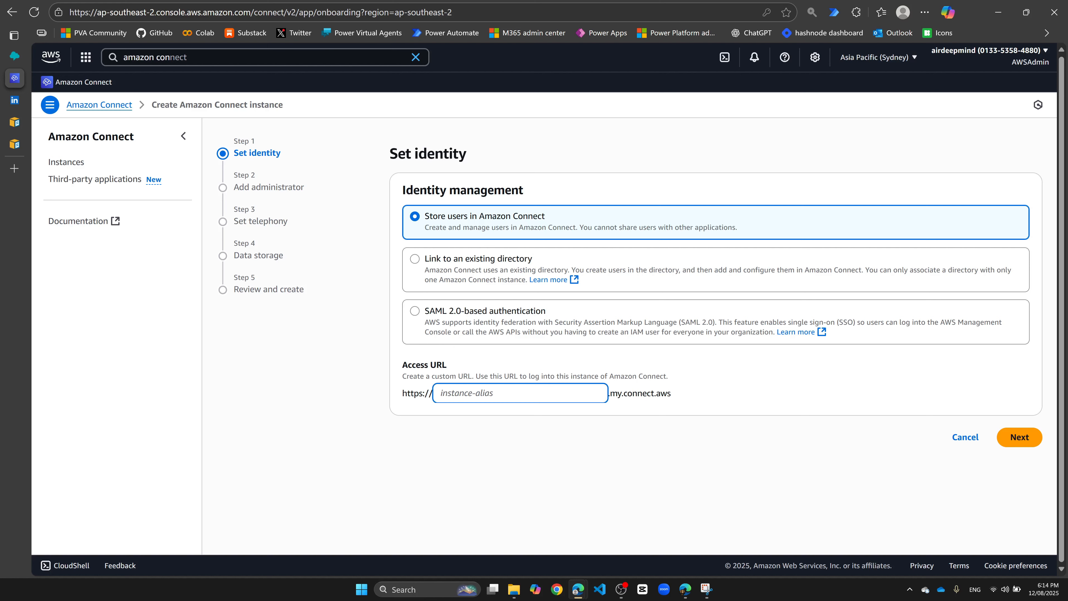
{"action": "type", "text": "ravencaller"}
{"action": "left_click", "coordinate": [695, 469]}
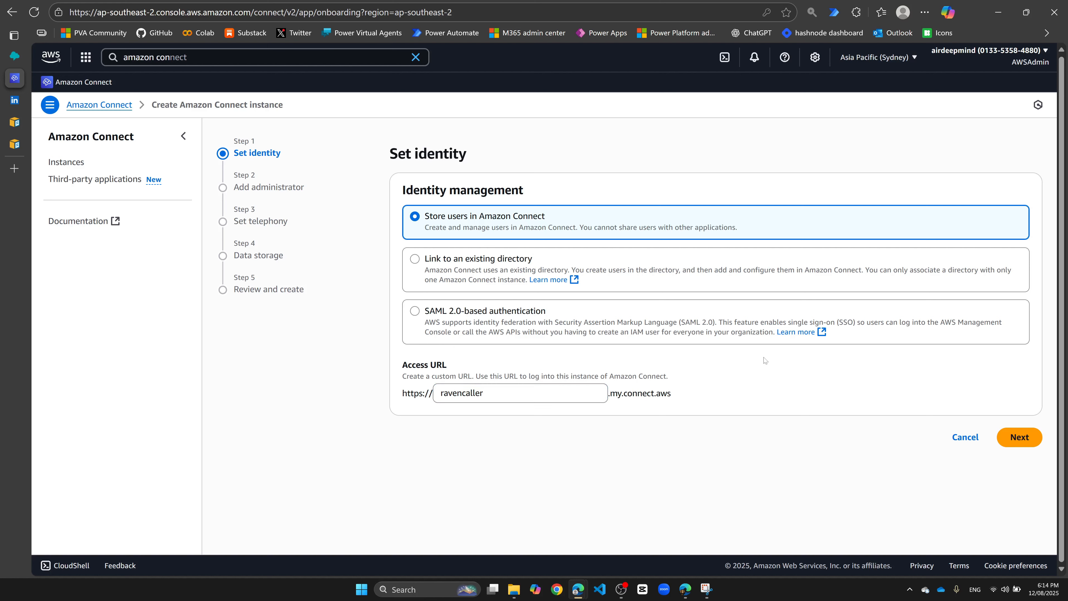
{"action": "left_click", "coordinate": [1020, 437]}
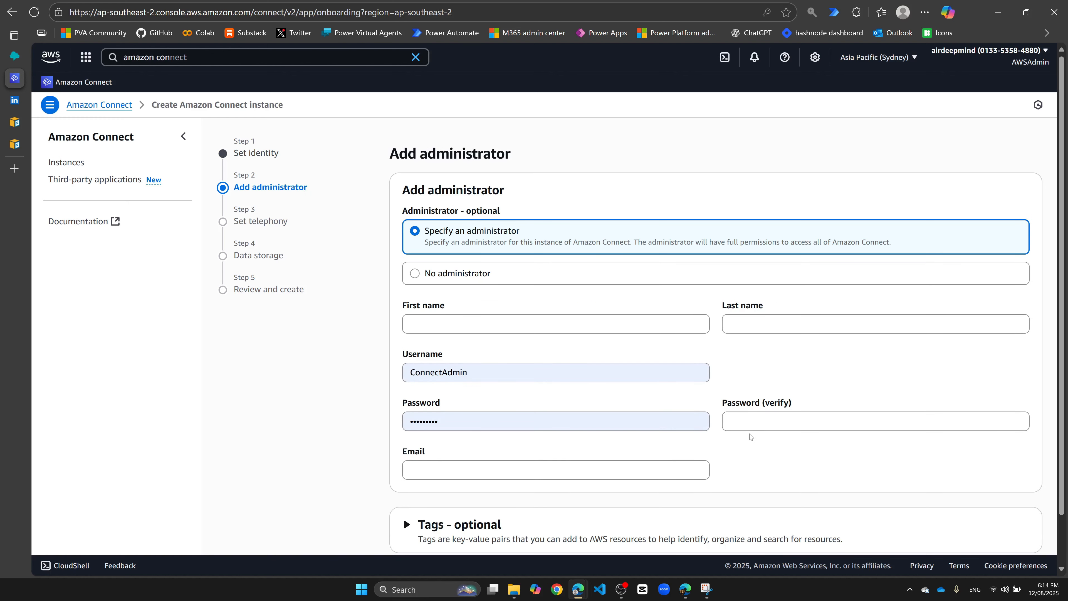
Accept the telephony options with incoming and outgoing calls allowed, and the default data storage settings with Customer Profiles and Email enabled
{"action": "scroll", "coordinate": [750, 437], "scroll_direction": "down", "scroll_amount": 1}
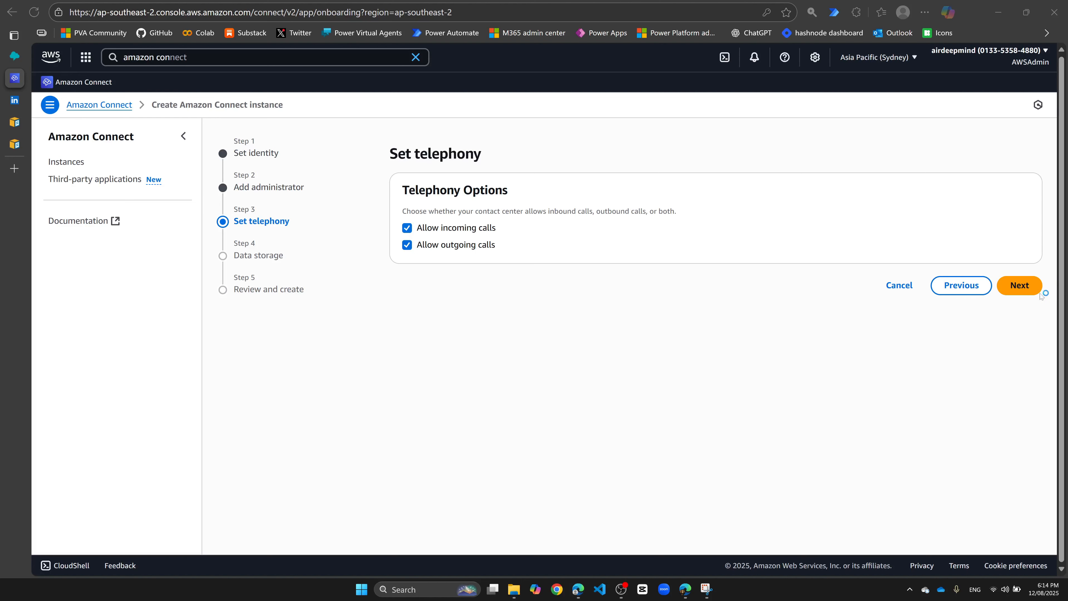
{"action": "left_click", "coordinate": [1022, 291]}
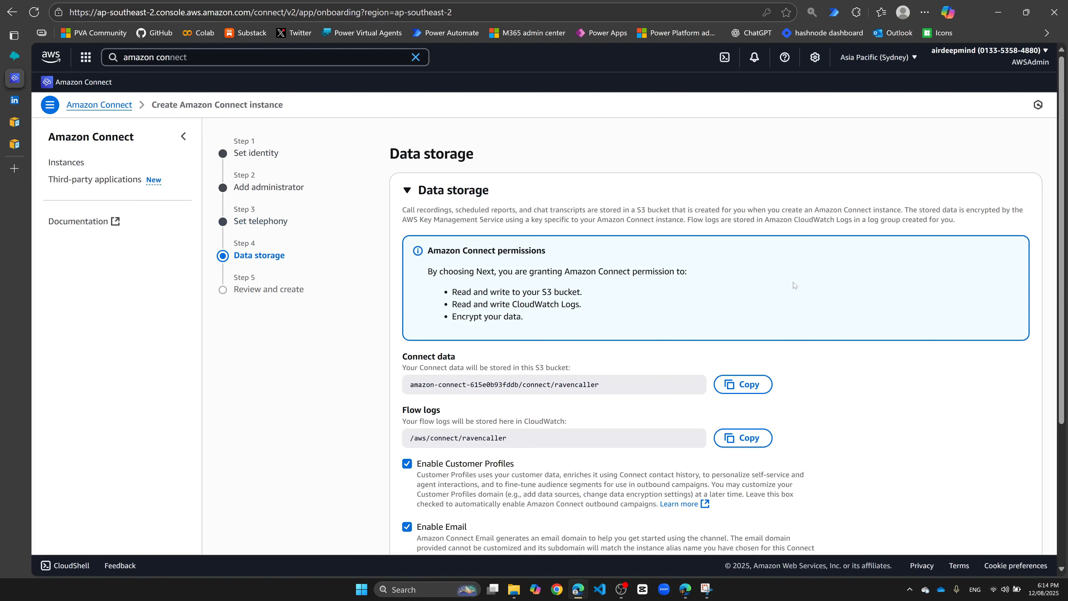
{"action": "scroll", "coordinate": [794, 286], "scroll_direction": "down", "scroll_amount": 5}
{"action": "scroll", "coordinate": [861, 291], "scroll_direction": "down", "scroll_amount": 2}
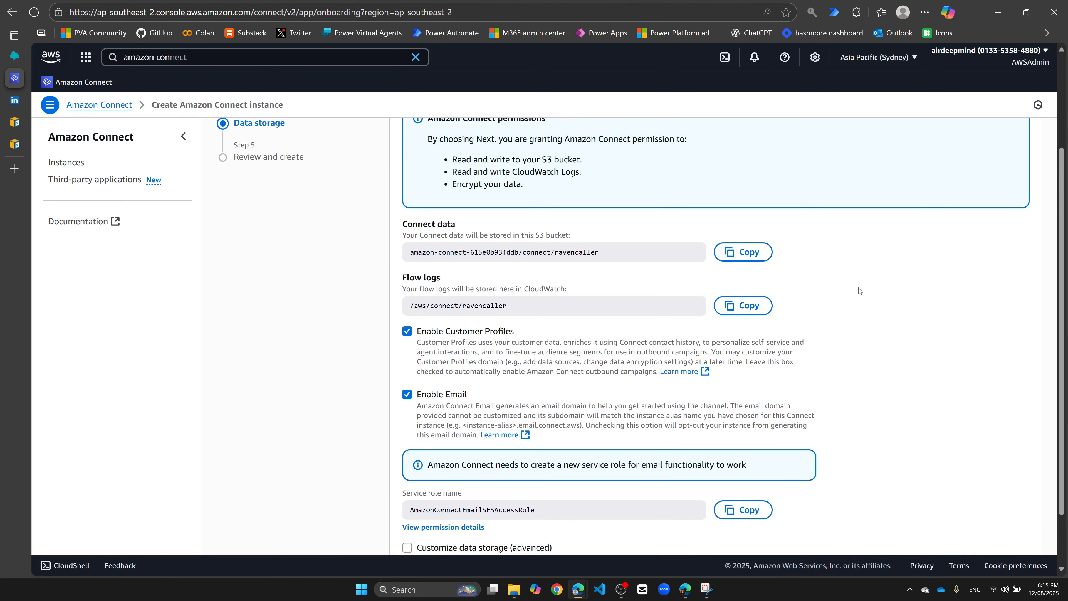
{"action": "scroll", "coordinate": [861, 292], "scroll_direction": "up", "scroll_amount": 5}
{"action": "scroll", "coordinate": [860, 291], "scroll_direction": "down", "scroll_amount": 3}
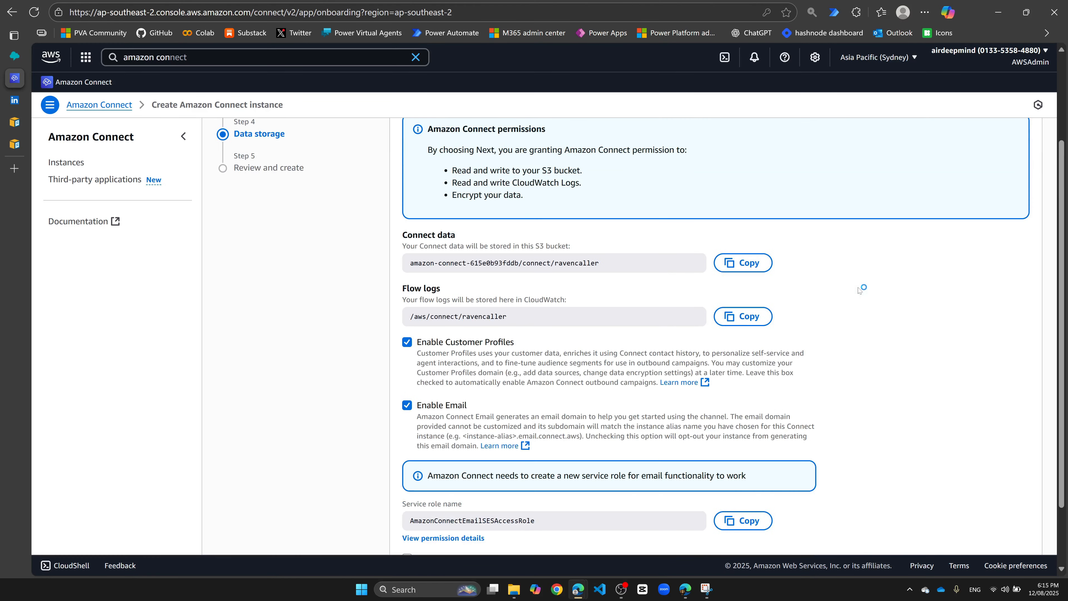
{"action": "scroll", "coordinate": [859, 290], "scroll_direction": "up", "scroll_amount": 3}
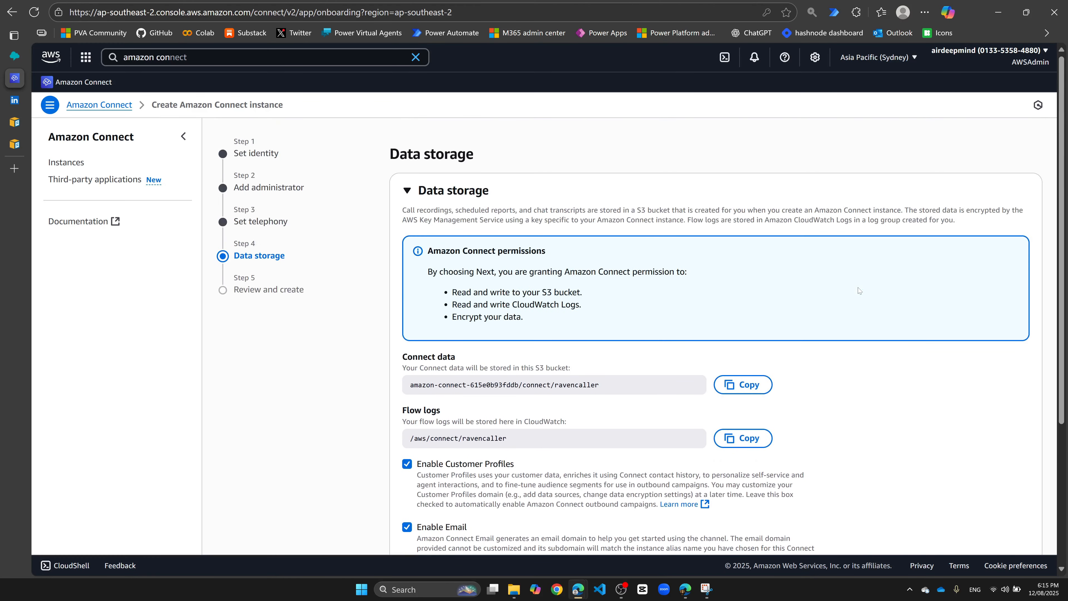
{"action": "scroll", "coordinate": [923, 412], "scroll_direction": "down", "scroll_amount": 5}
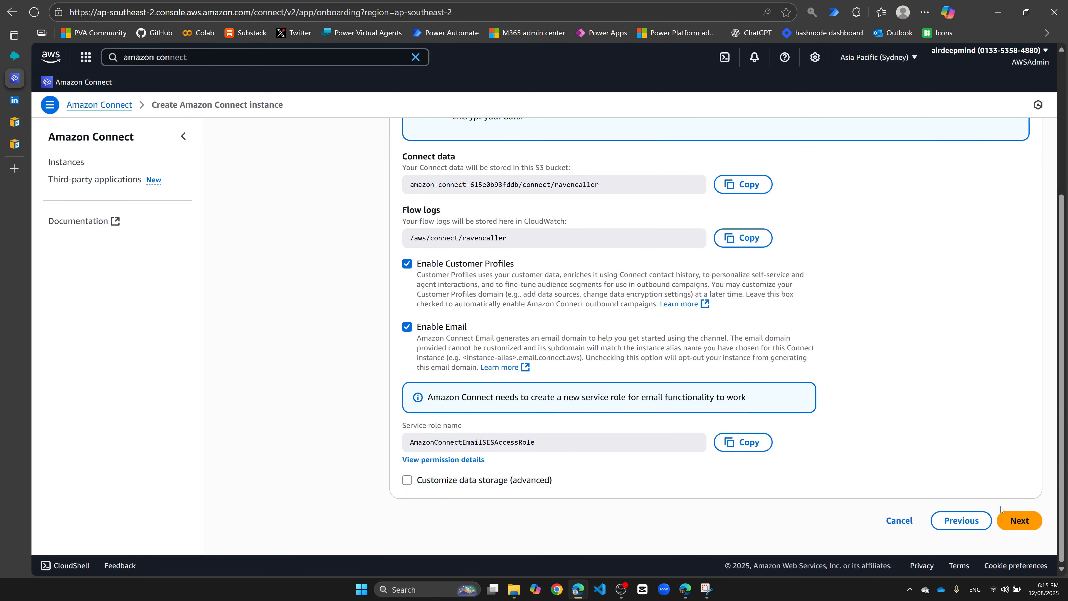
{"action": "left_click", "coordinate": [1014, 520]}
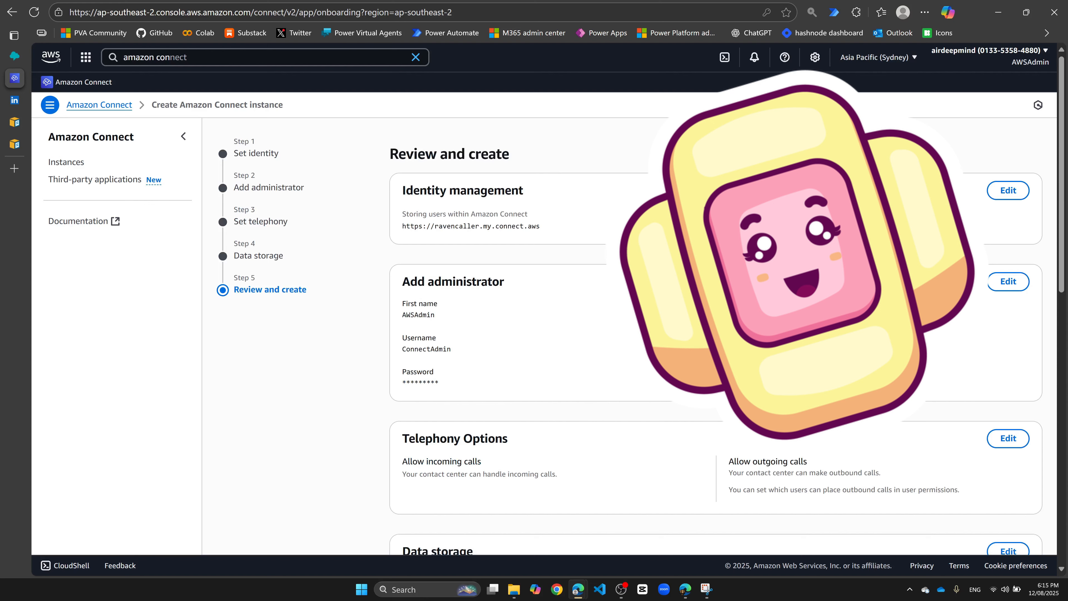
Review the full configuration summary and create the ravencaller instance
{"action": "scroll", "coordinate": [597, 324], "scroll_direction": "down", "scroll_amount": 10}
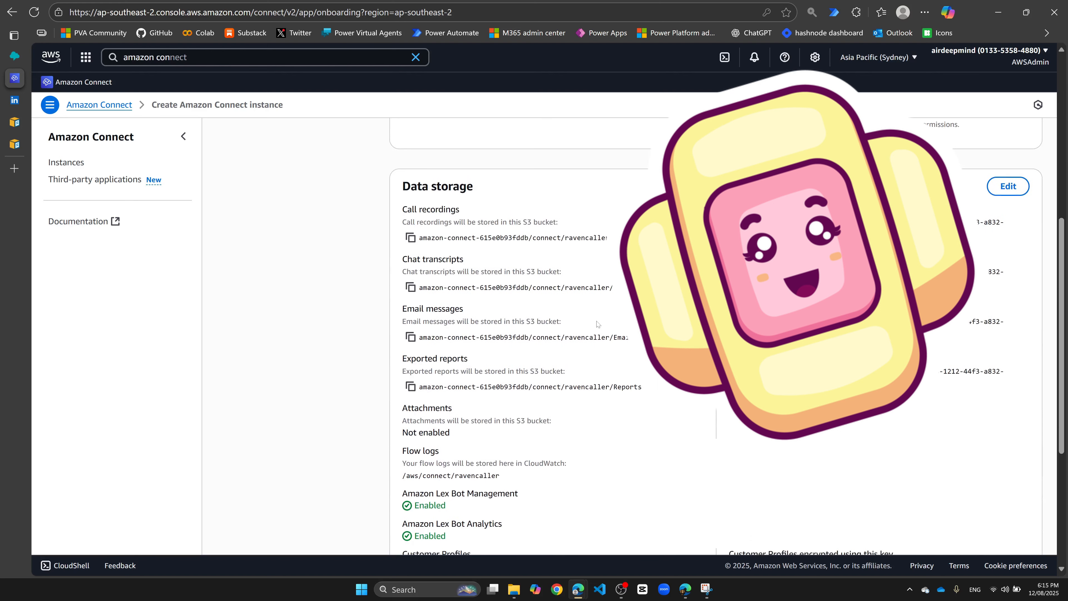
{"action": "scroll", "coordinate": [597, 324], "scroll_direction": "down", "scroll_amount": 2}
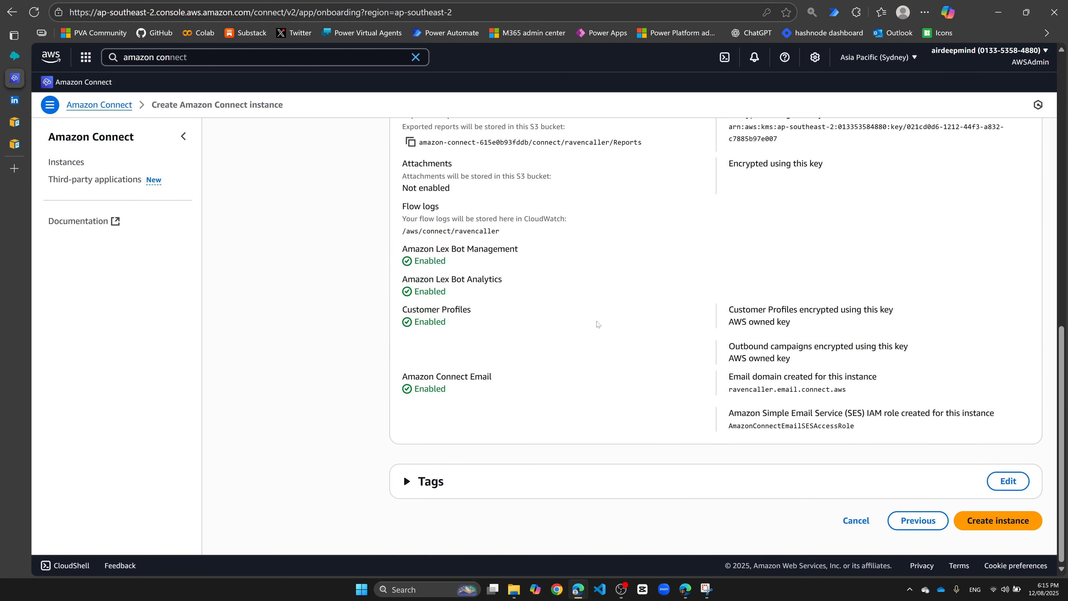
{"action": "left_click", "coordinate": [1005, 525]}
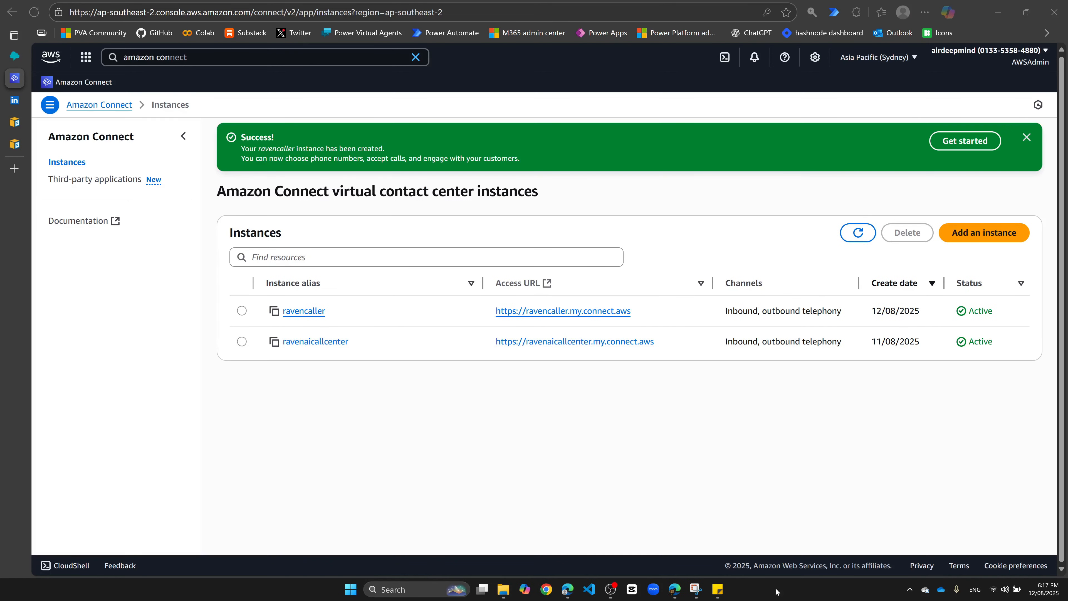
Sign in at the ravencaller access URL as ConnectAdmin with the account password and save the credentials in the browser
{"action": "left_click", "coordinate": [555, 312]}
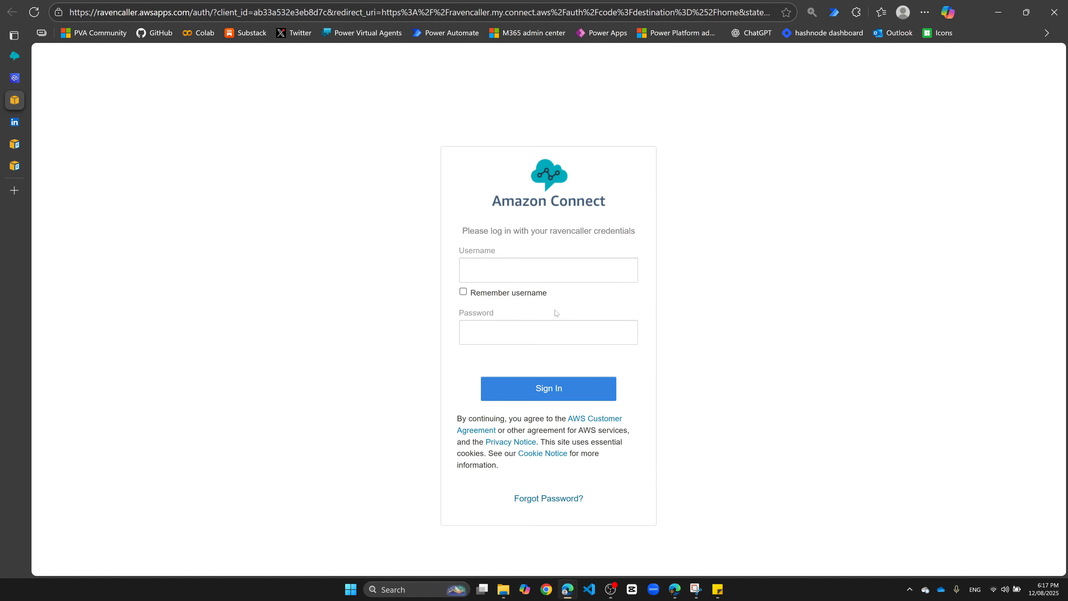
{"action": "left_click", "coordinate": [548, 271]}
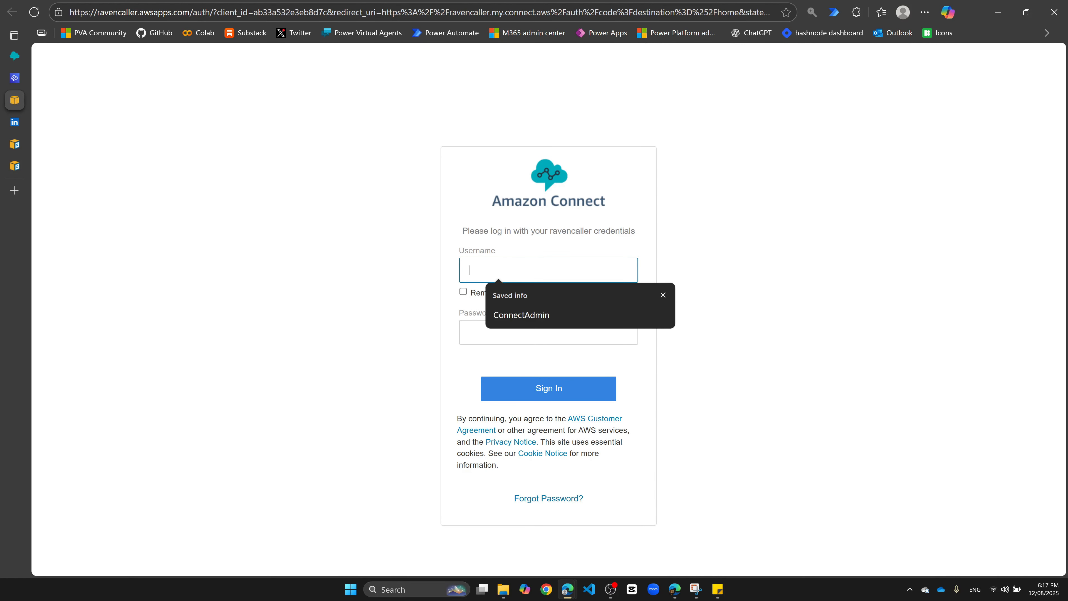
{"action": "left_click", "coordinate": [541, 314]}
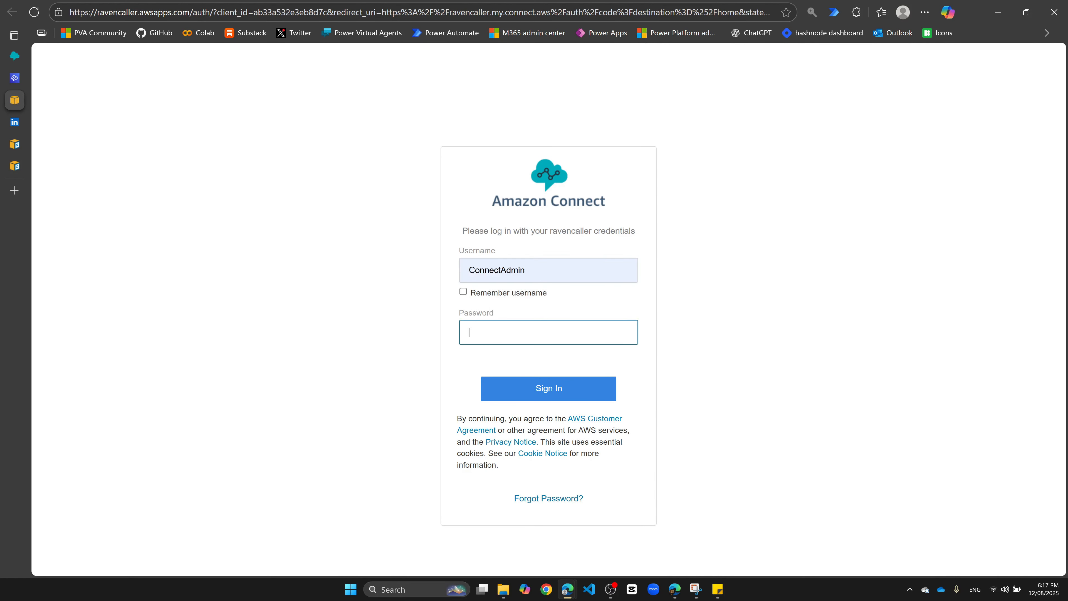
{"action": "type", "text": "•••••••••"}
{"action": "key", "text": "Return"}
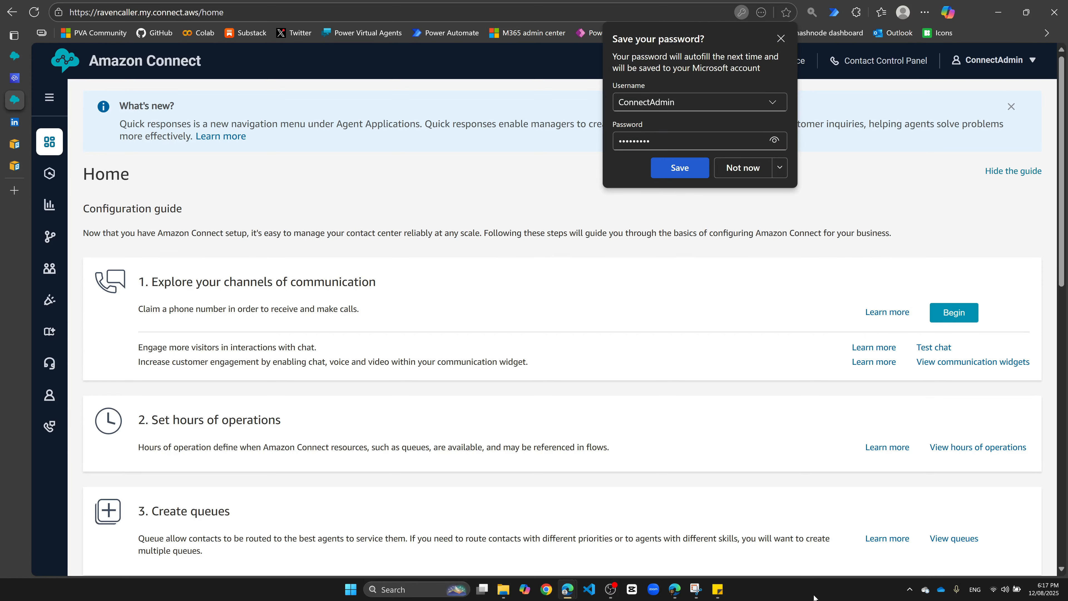
{"action": "left_click", "coordinate": [679, 168]}
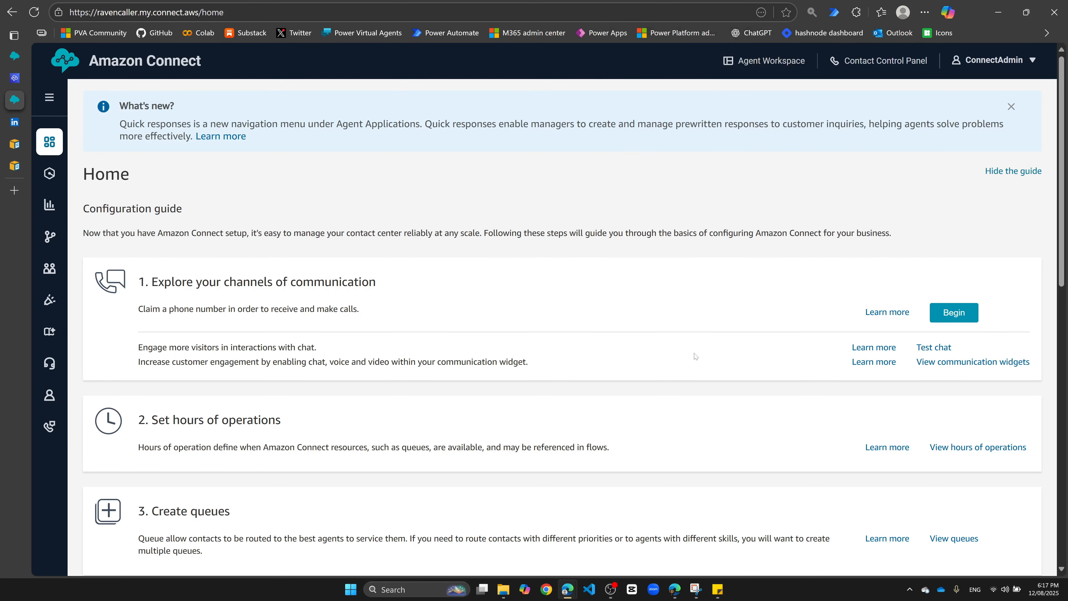
Look through the configuration guide on the Home page and begin claiming a phone number for receiving and making calls
{"action": "scroll", "coordinate": [639, 349], "scroll_direction": "down", "scroll_amount": 4}
{"action": "scroll", "coordinate": [640, 349], "scroll_direction": "down", "scroll_amount": 6}
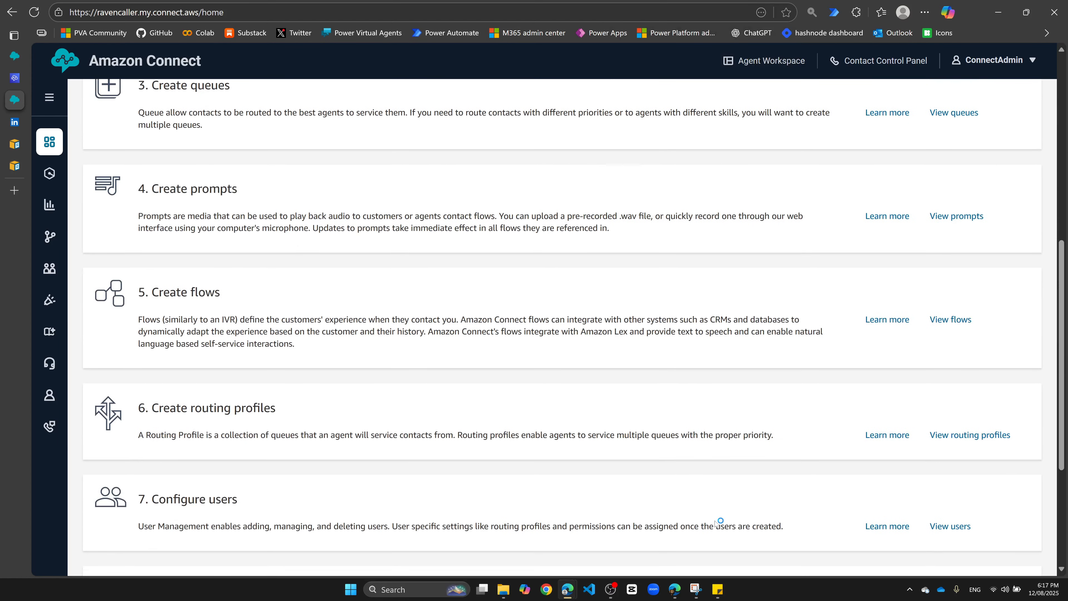
{"action": "scroll", "coordinate": [715, 523], "scroll_direction": "up", "scroll_amount": 10}
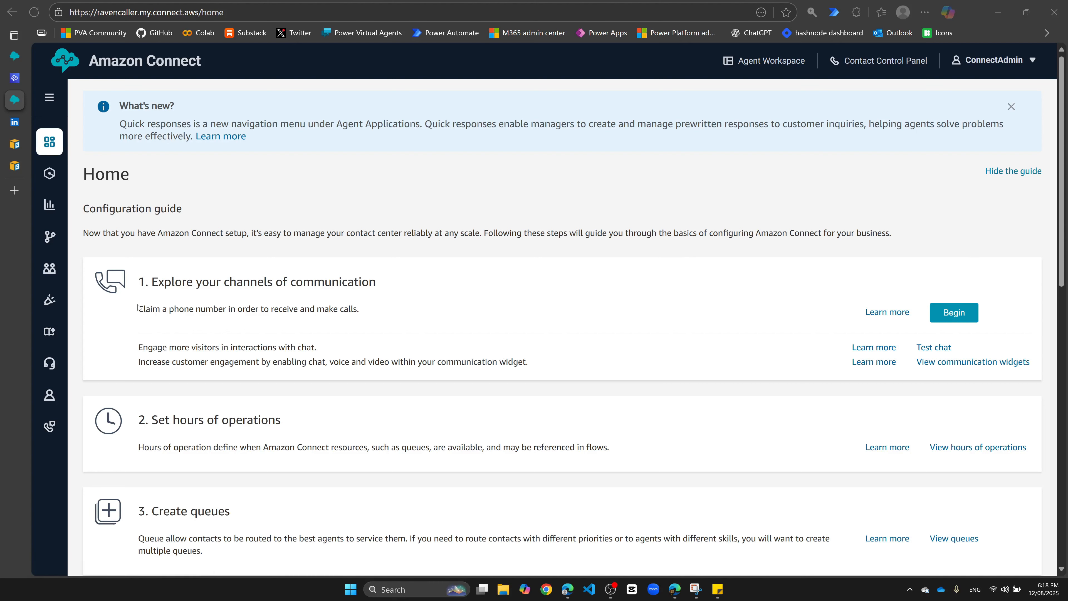
{"action": "left_click_drag", "start_coordinate": [137, 310], "coordinate": [358, 311]}
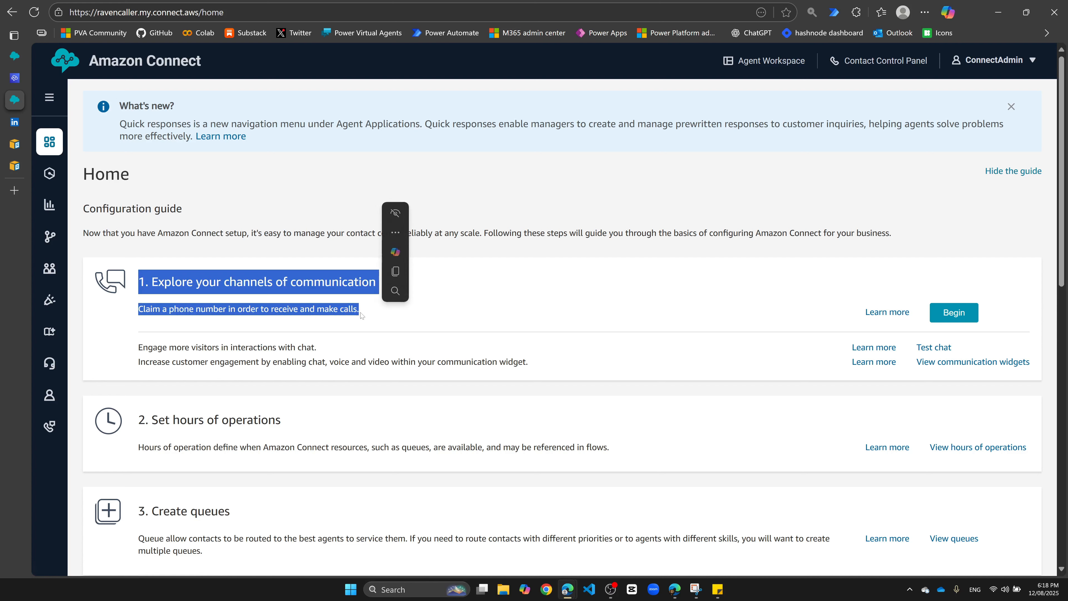
{"action": "left_click", "coordinate": [955, 312]}
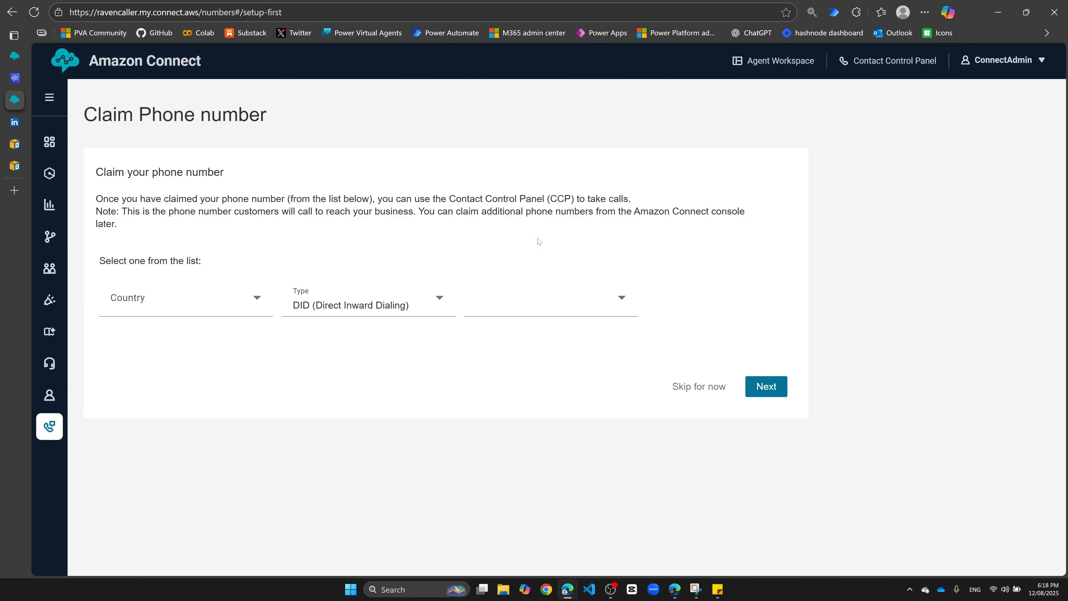
Claim an Australia +61 DID (Direct Inward Dialing) phone number, choosing the last one offered
{"action": "left_click", "coordinate": [207, 301]}
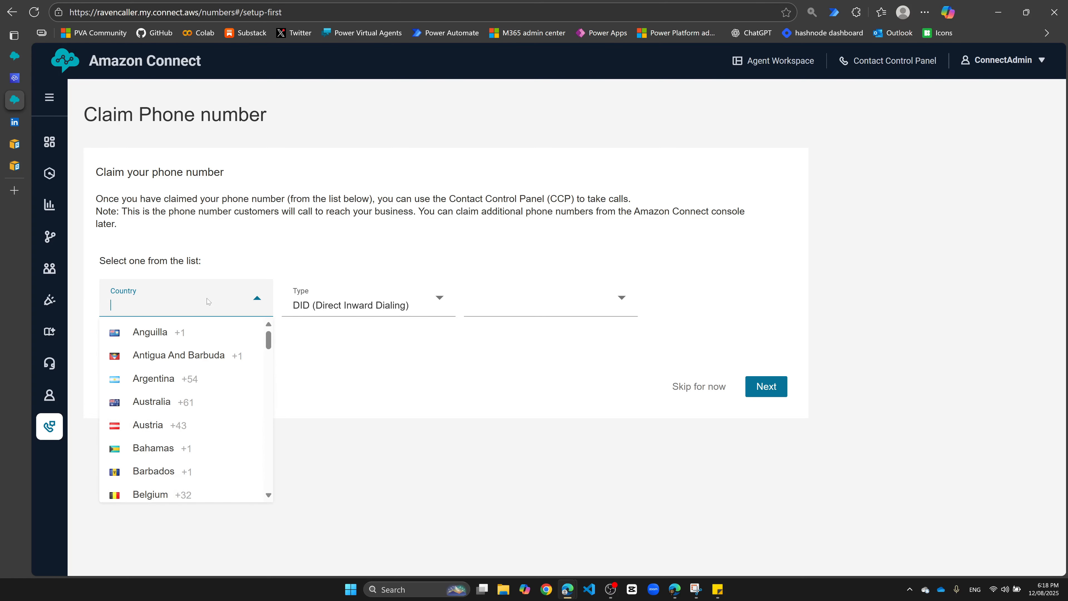
{"action": "type", "text": "australia"}
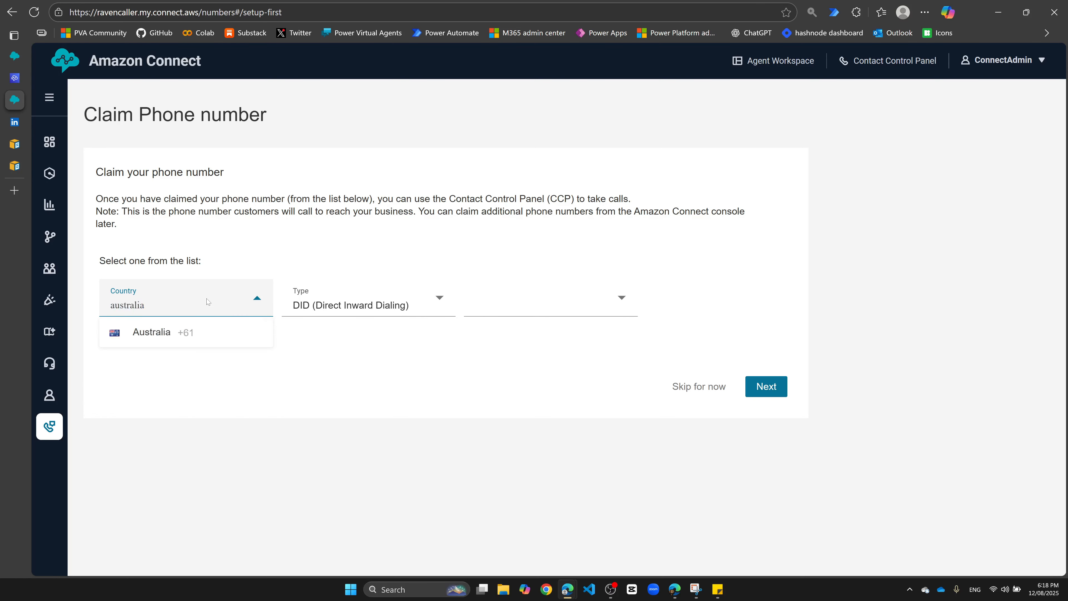
{"action": "left_click", "coordinate": [192, 333]}
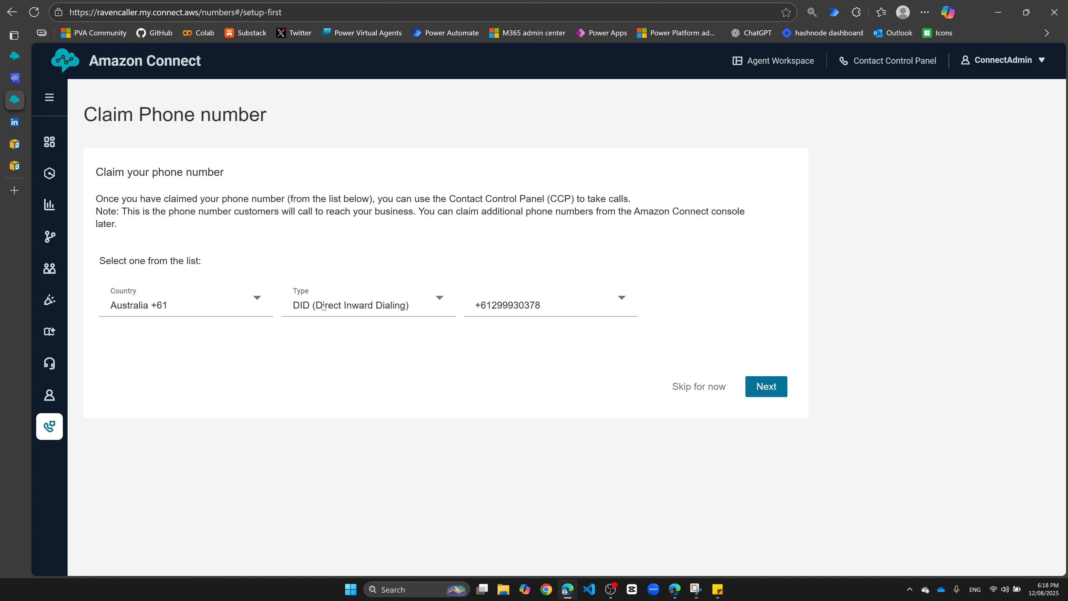
{"action": "left_click", "coordinate": [622, 297]}
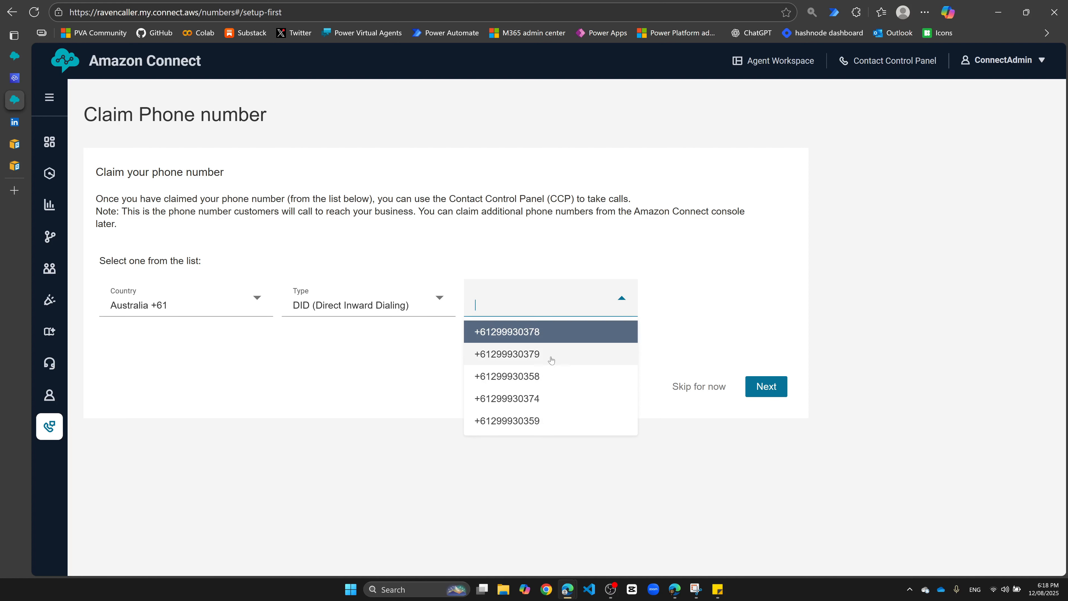
{"action": "left_click", "coordinate": [548, 422]}
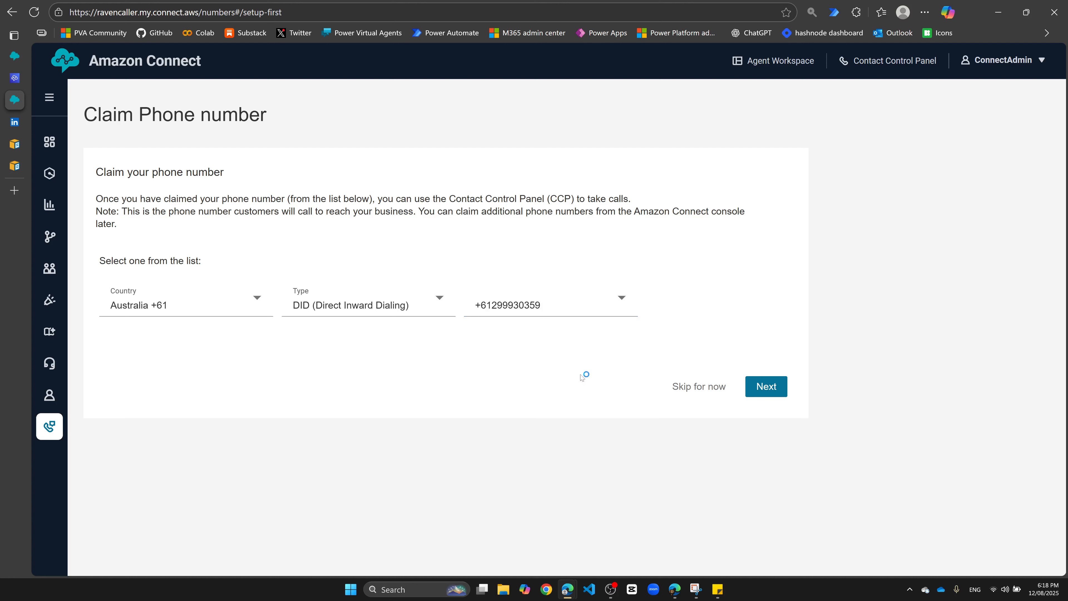
{"action": "left_click", "coordinate": [763, 390]}
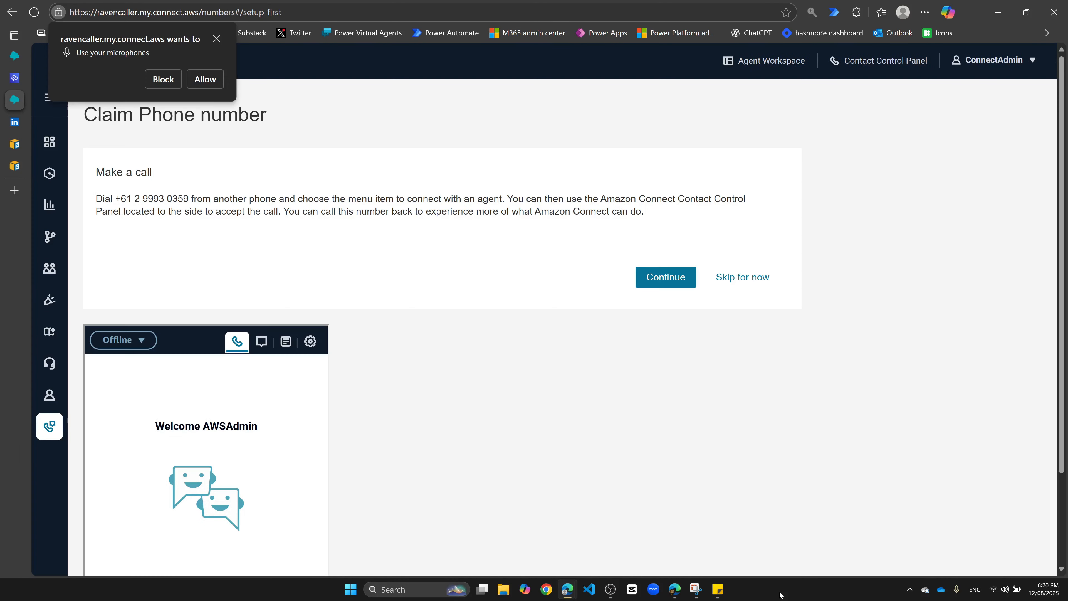
Allow the site to use the microphone and continue past the test call to the phone numbers list
{"action": "left_click", "coordinate": [205, 80]}
{"action": "left_click", "coordinate": [205, 79]}
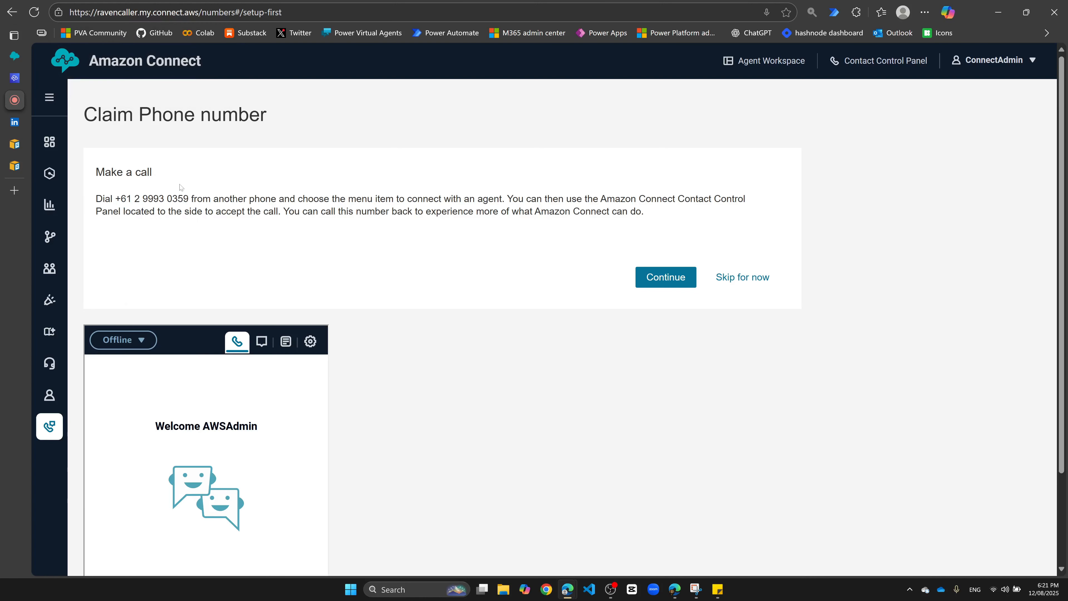
{"action": "left_click_drag", "start_coordinate": [140, 198], "coordinate": [186, 201]}
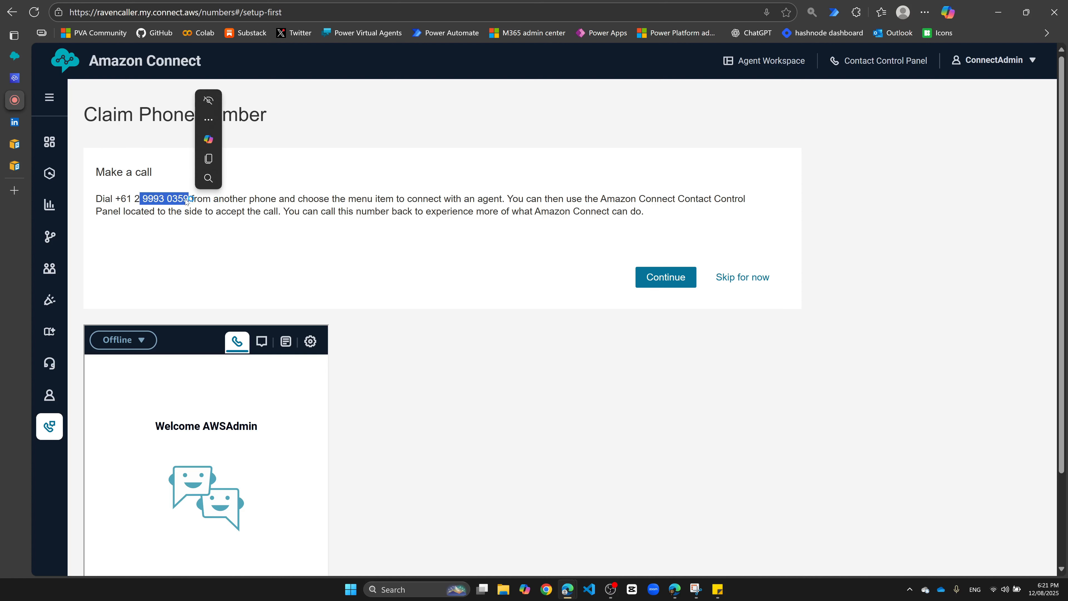
{"action": "left_click", "coordinate": [282, 229]}
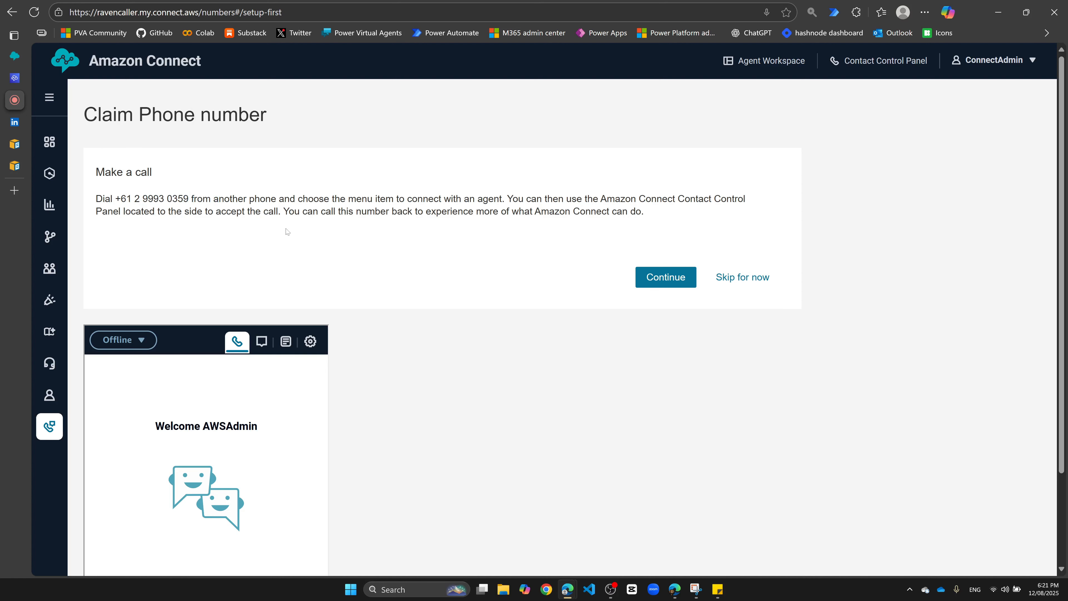
{"action": "scroll", "coordinate": [396, 247], "scroll_direction": "down", "scroll_amount": 2}
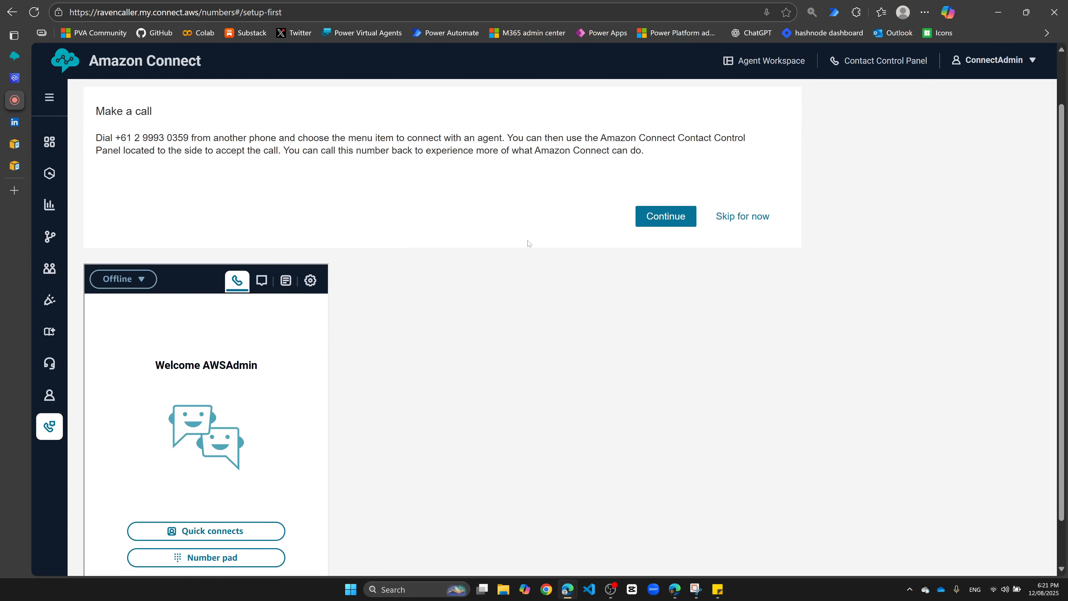
{"action": "scroll", "coordinate": [541, 237], "scroll_direction": "down", "scroll_amount": 2}
{"action": "left_click", "coordinate": [645, 160]}
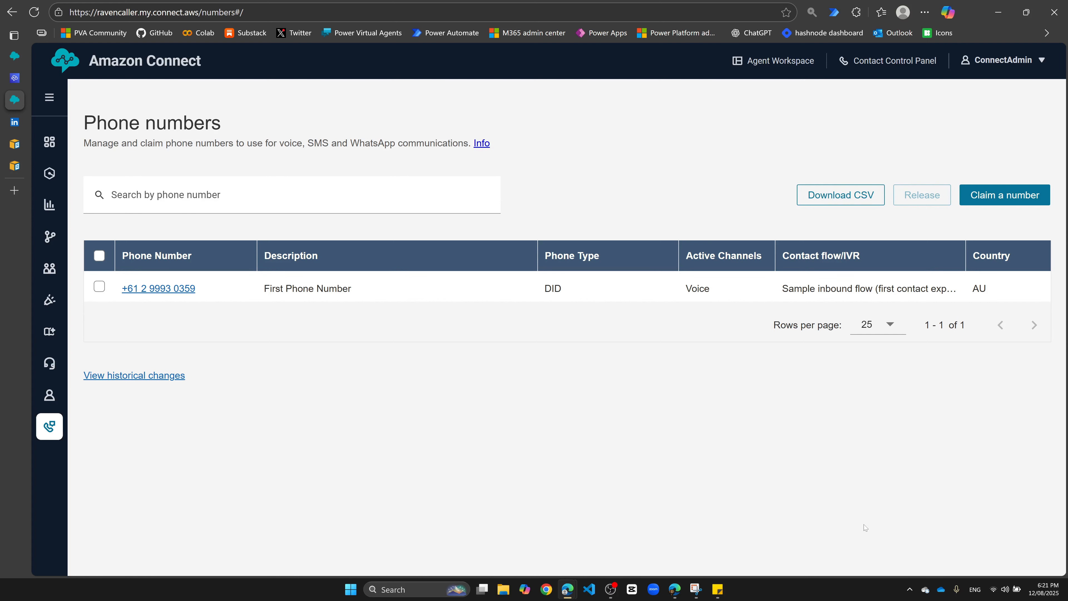
Switch to the AWS console, open the Amazon Q settings of the ravencaller instance and start adding a domain
{"action": "key", "text": "ctrl+shift+Tab"}
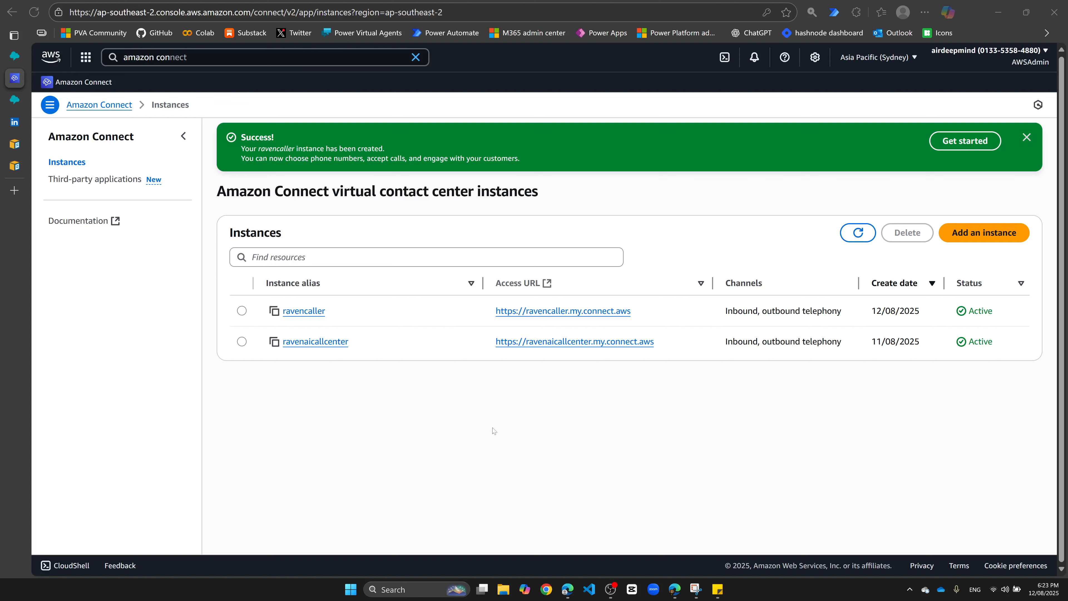
{"action": "left_click", "coordinate": [299, 312]}
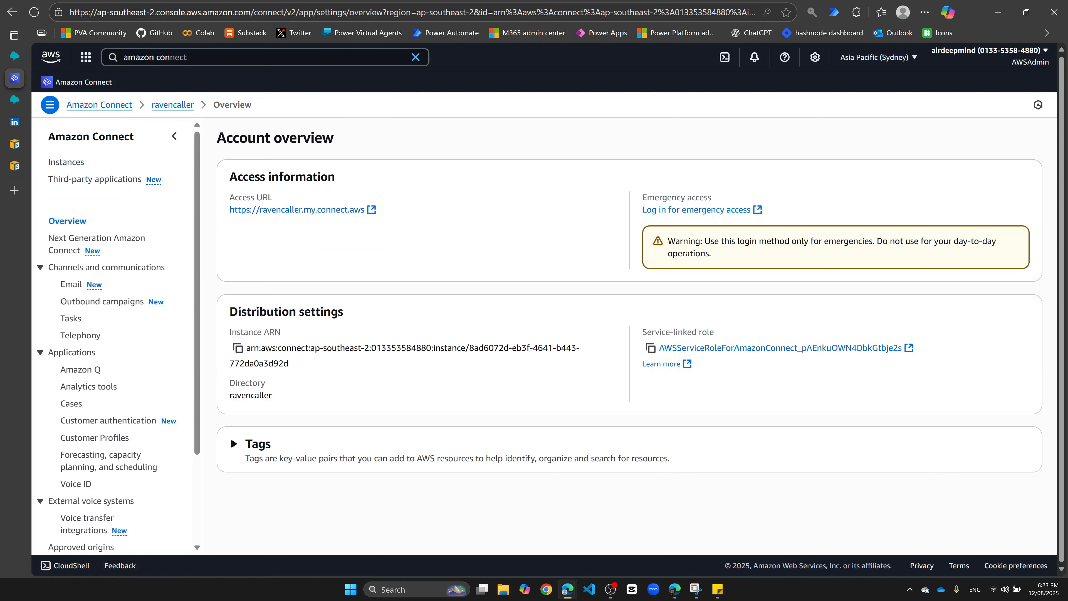
{"action": "left_click", "coordinate": [84, 370]}
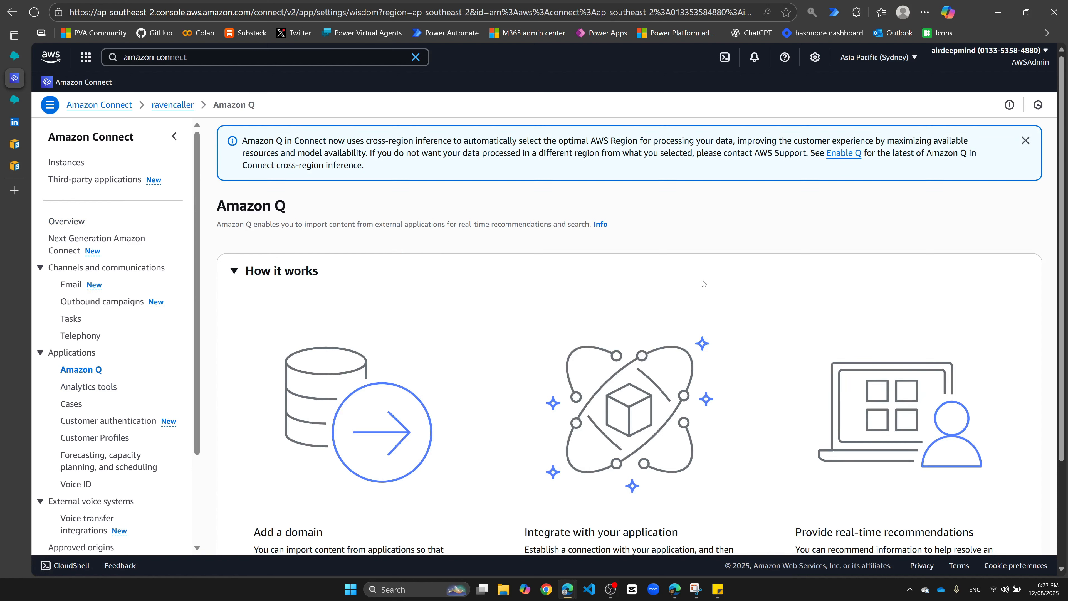
{"action": "scroll", "coordinate": [702, 283], "scroll_direction": "down", "scroll_amount": 1}
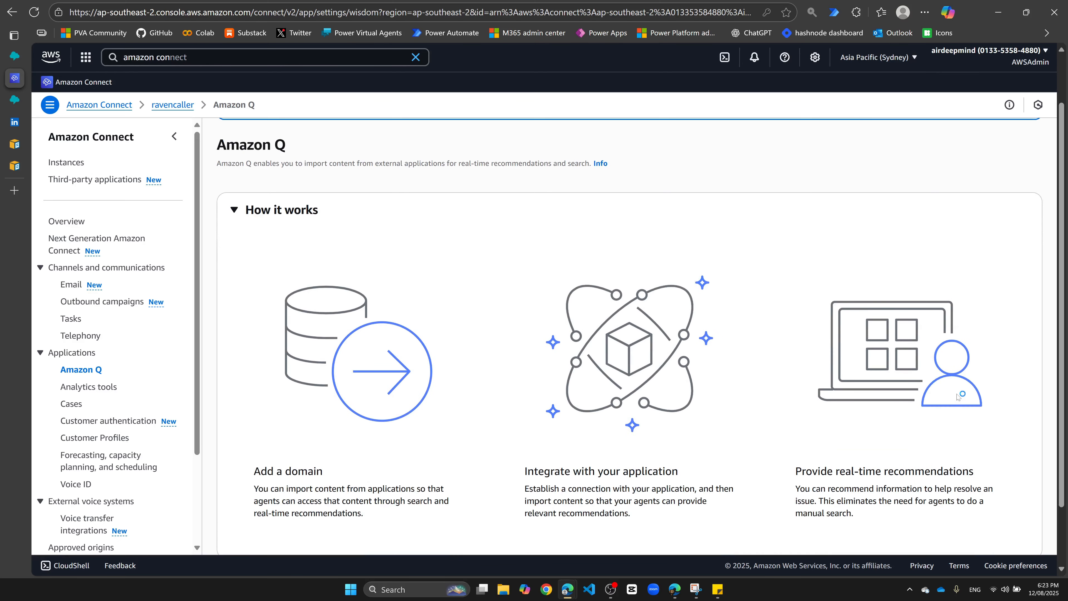
{"action": "scroll", "coordinate": [959, 393], "scroll_direction": "down", "scroll_amount": 1}
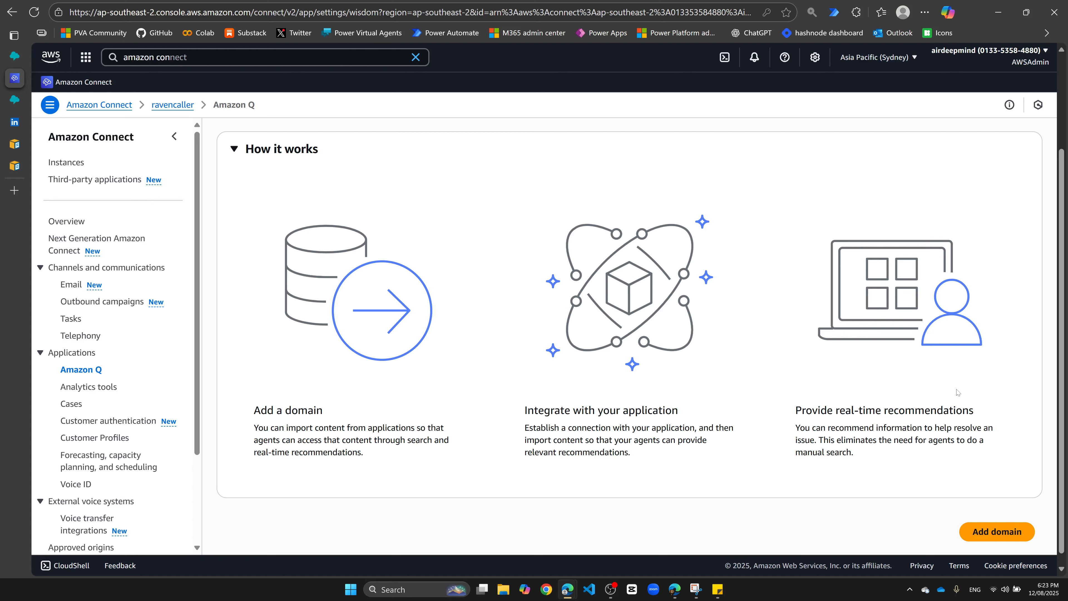
{"action": "scroll", "coordinate": [739, 294], "scroll_direction": "down", "scroll_amount": 1}
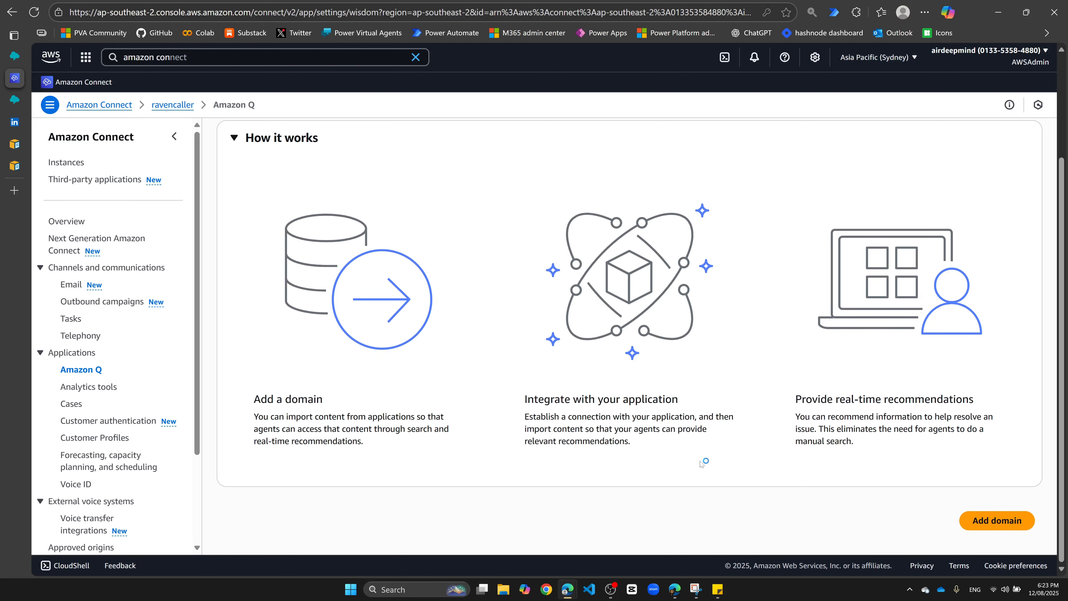
{"action": "left_click", "coordinate": [998, 519]}
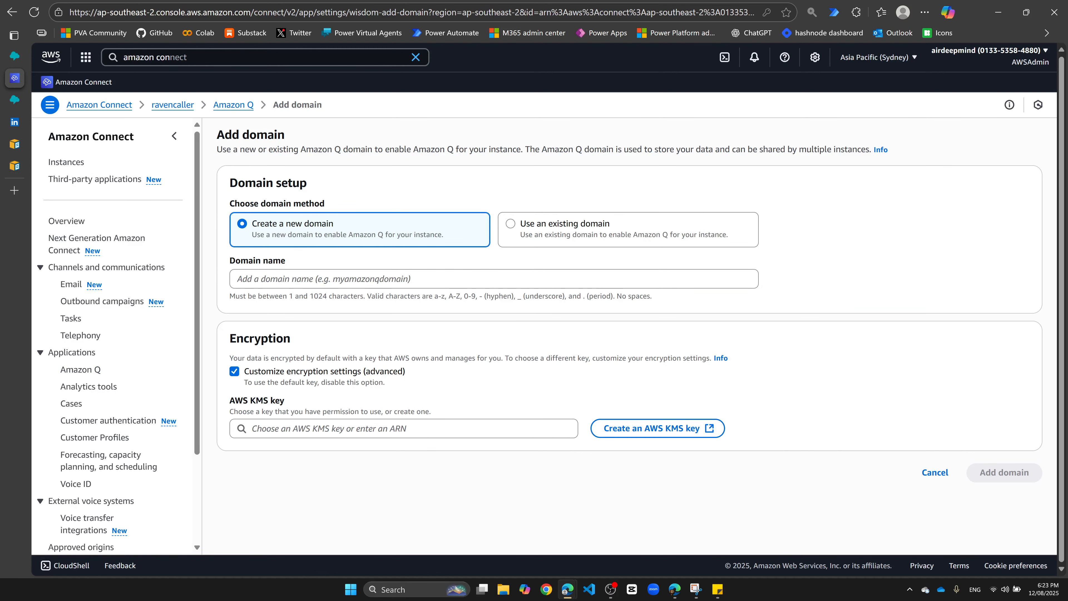
Create a new Amazon Q domain named RavenCaller with customized encryption settings turned off
{"action": "left_click", "coordinate": [546, 226]}
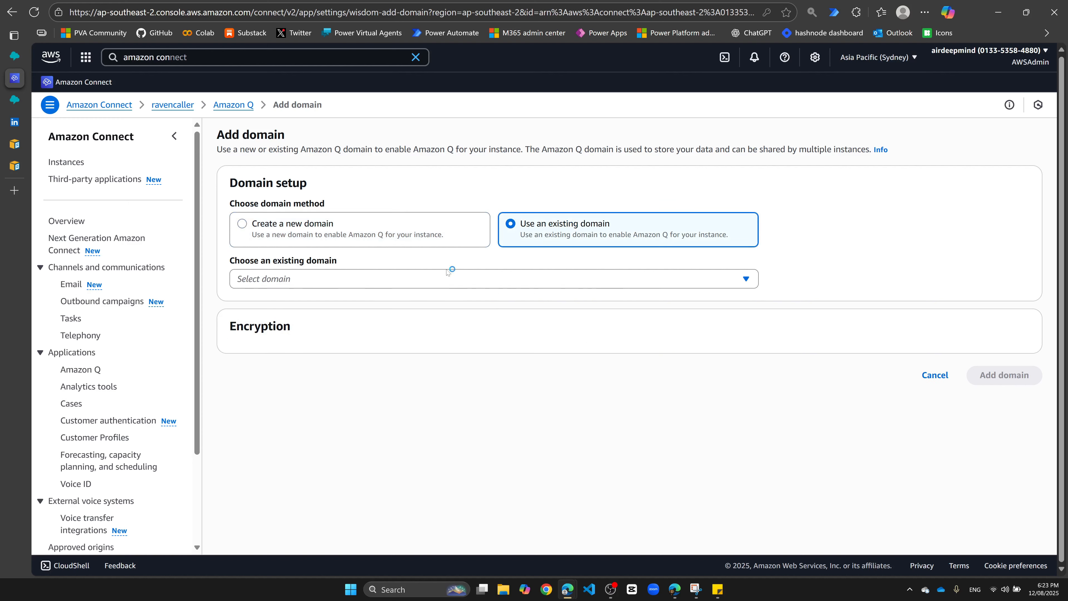
{"action": "left_click", "coordinate": [395, 280]}
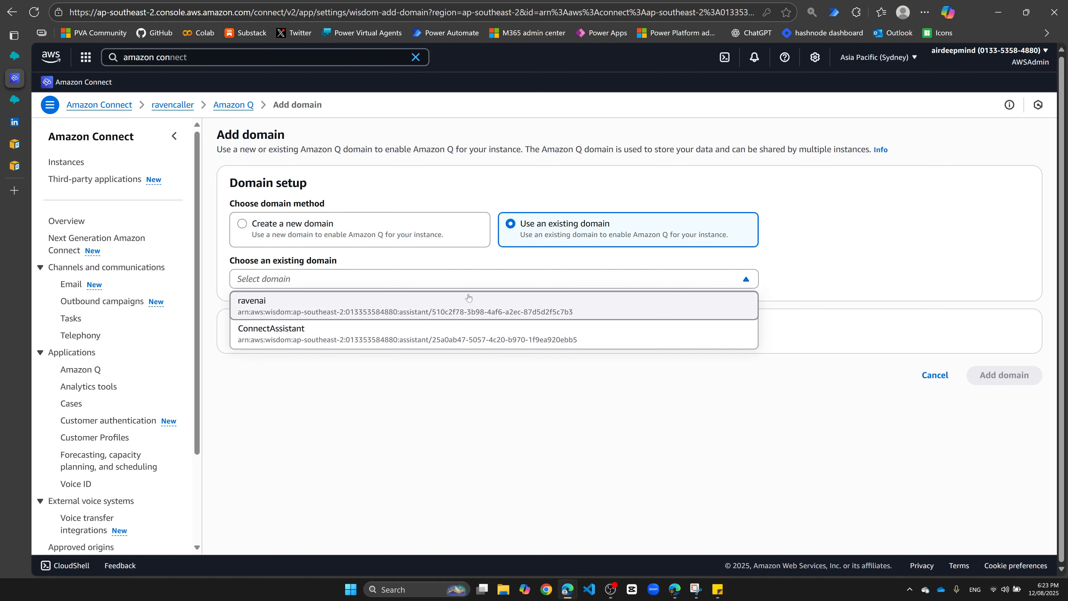
{"action": "left_click", "coordinate": [379, 229]}
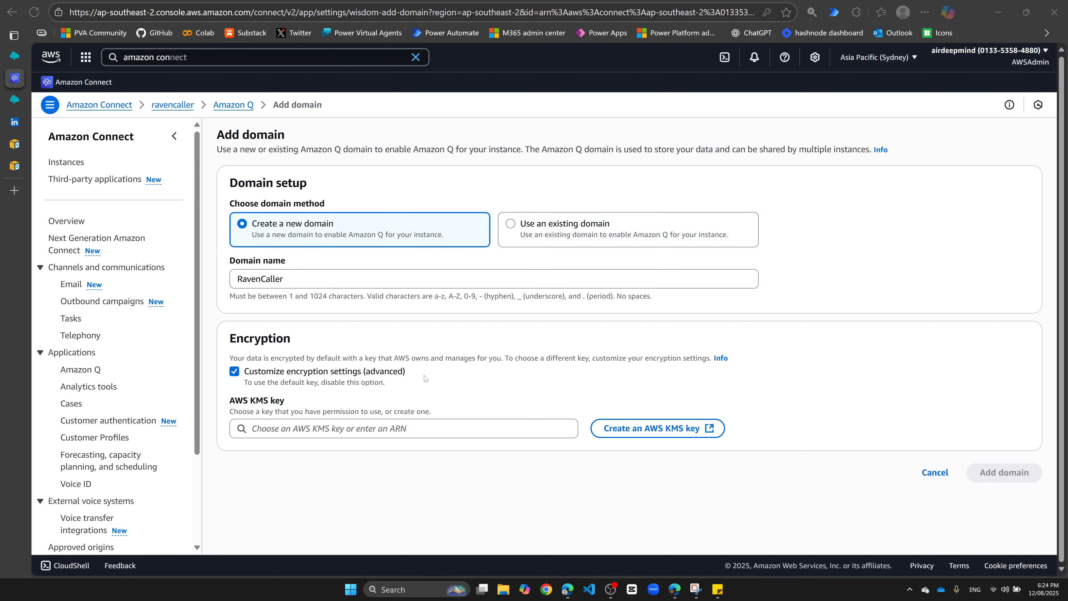
{"action": "left_click_drag", "start_coordinate": [306, 359], "coordinate": [341, 359]}
{"action": "left_click", "coordinate": [306, 358]}
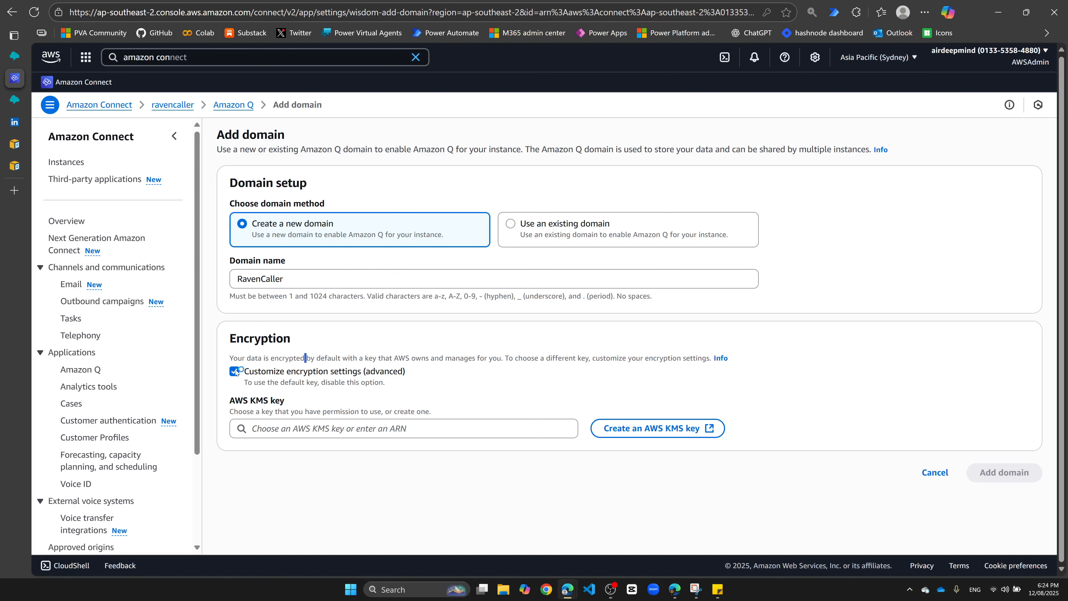
{"action": "left_click", "coordinate": [235, 372]}
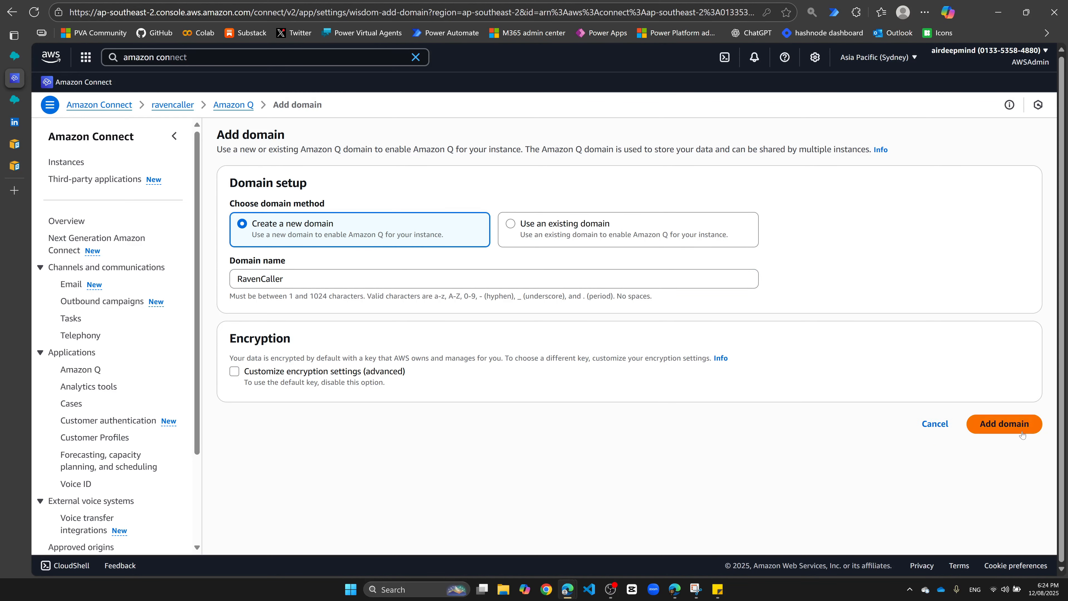
{"action": "left_click", "coordinate": [1013, 428]}
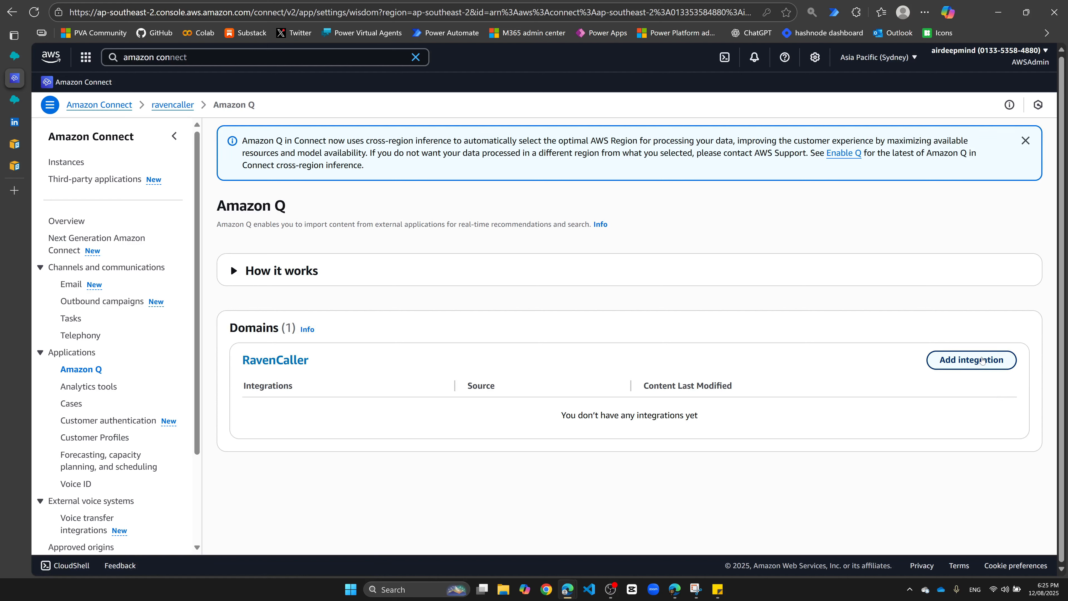
Start a new integration for the RavenCaller domain with Microsoft SharePoint Online as source, and acknowledge the integration requirements
{"action": "left_click", "coordinate": [966, 360]}
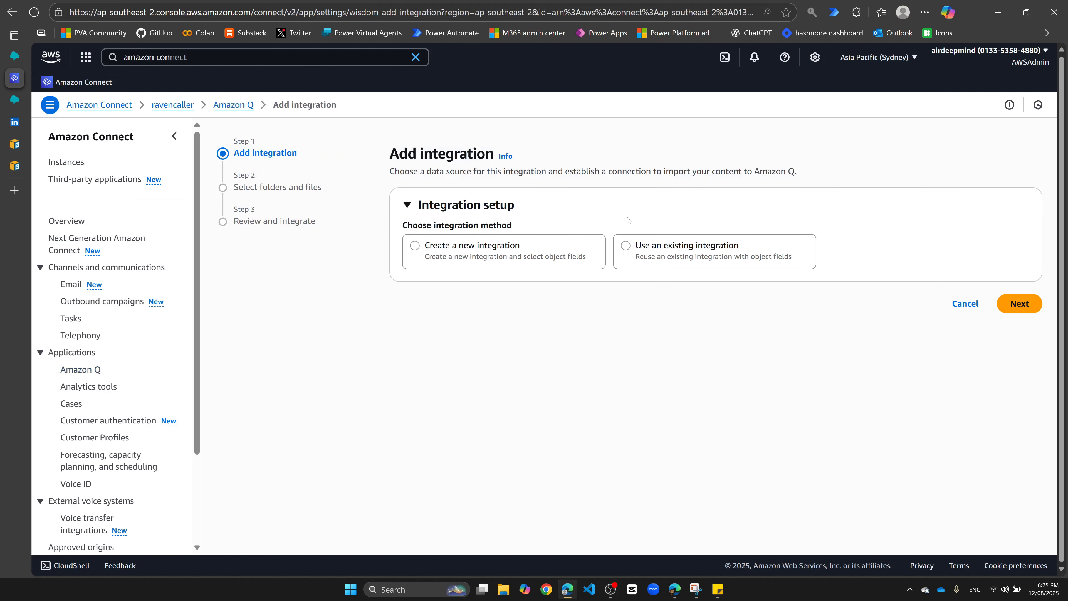
{"action": "left_click", "coordinate": [489, 249]}
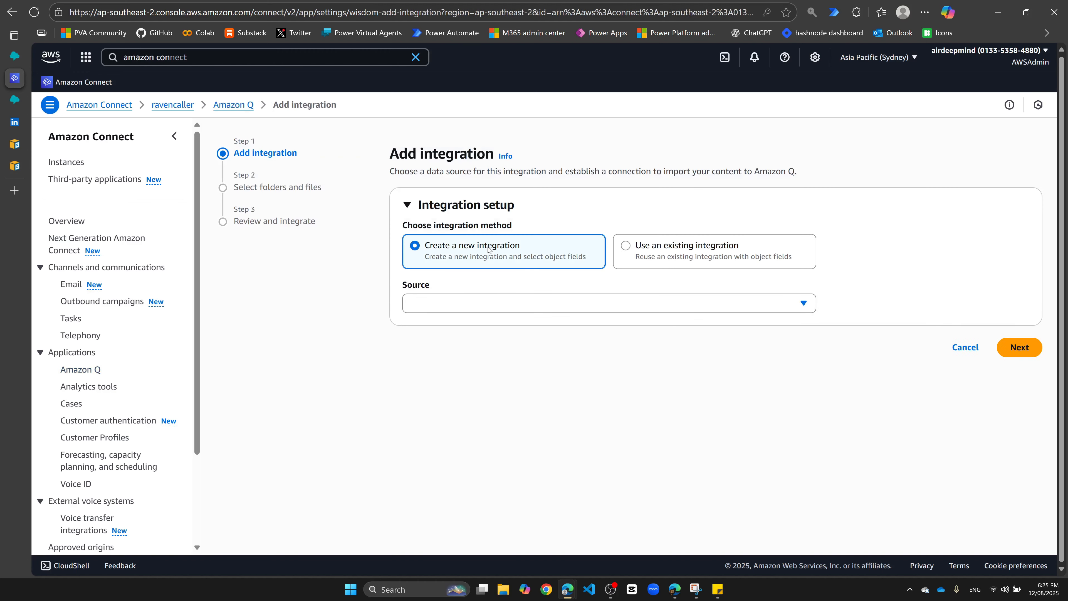
{"action": "left_click", "coordinate": [546, 305]}
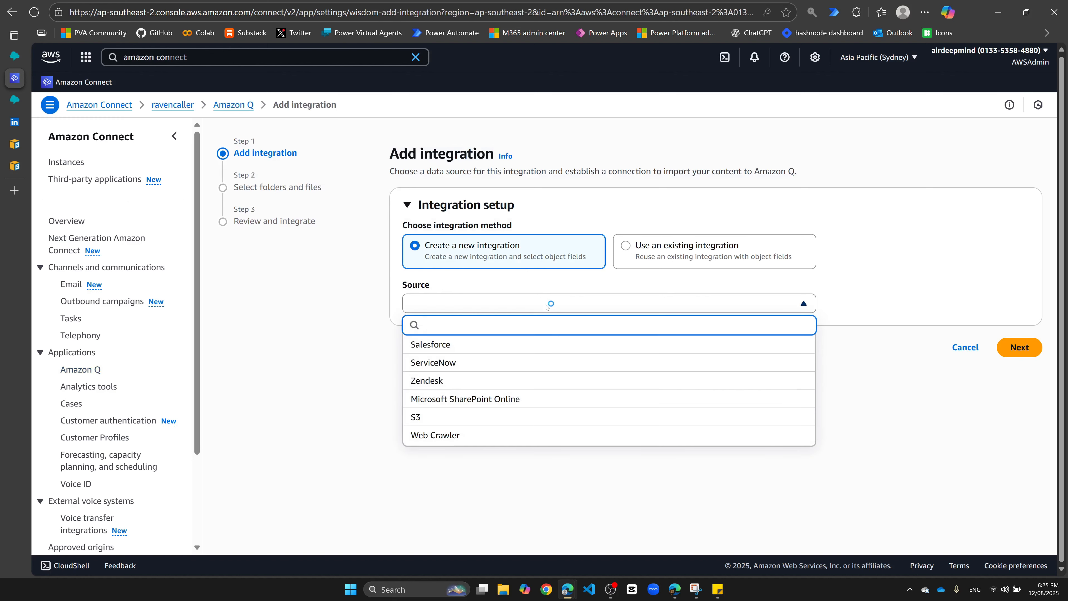
{"action": "left_click", "coordinate": [436, 400]}
{"action": "left_click", "coordinate": [407, 387]}
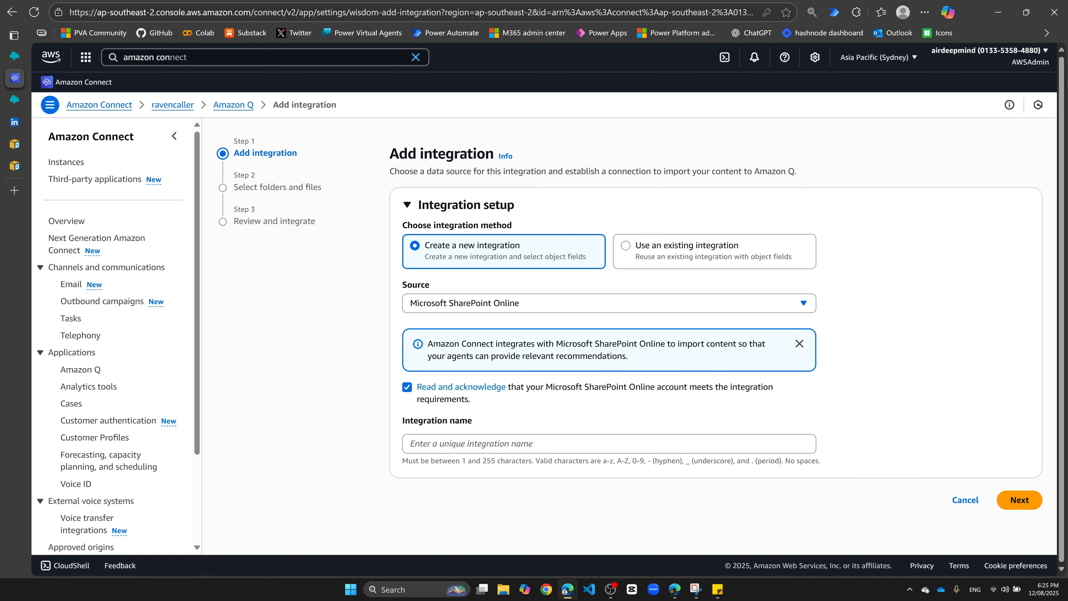
Name the integration RavenSP and go to the Microsoft SharePoint Online connection options
{"action": "left_click", "coordinate": [459, 443]}
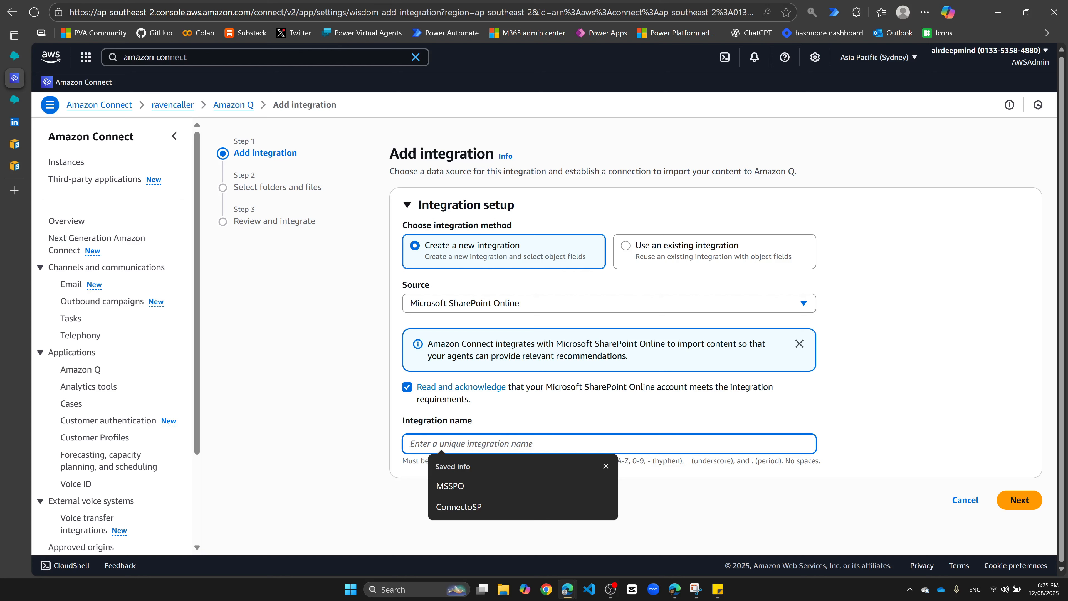
{"action": "type", "text": "Rave"}
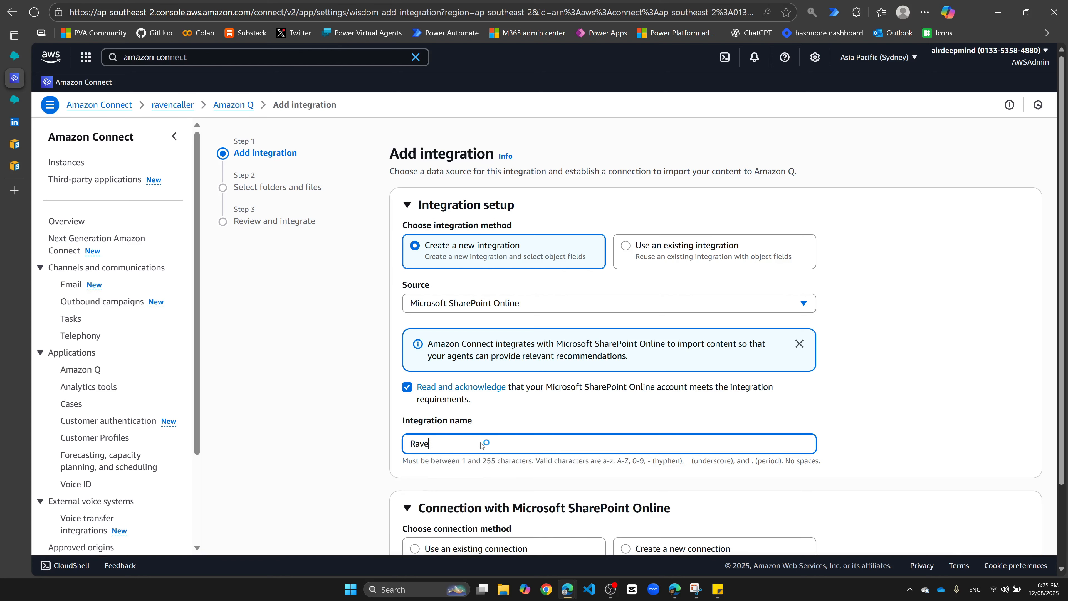
{"action": "type", "text": "nSP"}
{"action": "scroll", "coordinate": [815, 387], "scroll_direction": "down", "scroll_amount": 2}
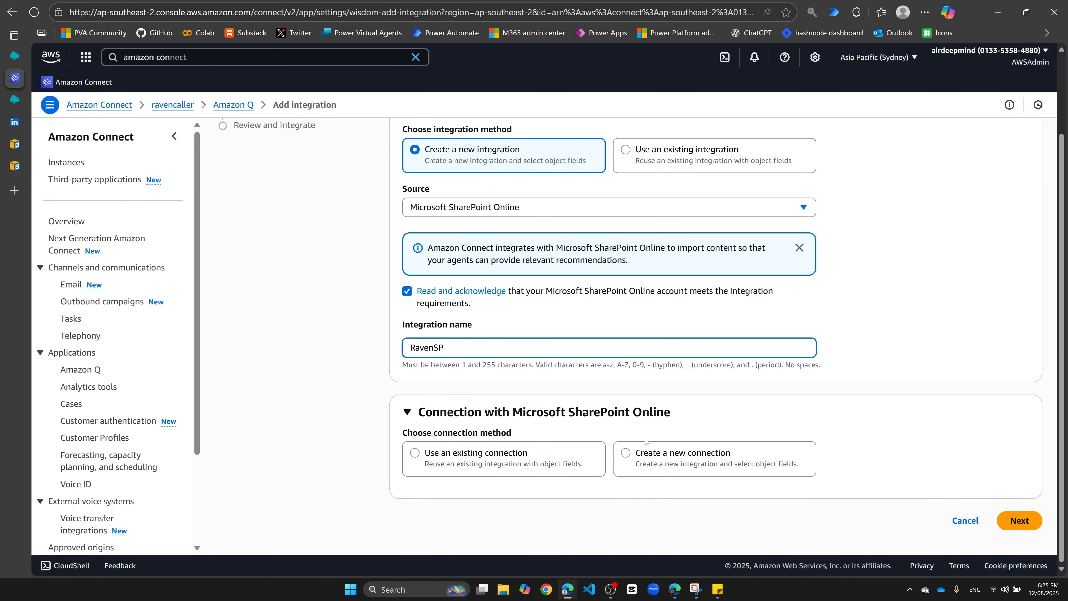
Choose to create a new Microsoft SharePoint Online connection and enter the tenant ID for its authorization URLs, keeping the AWS managed client app
{"action": "left_click", "coordinate": [663, 458]}
{"action": "scroll", "coordinate": [890, 352], "scroll_direction": "down", "scroll_amount": 1}
{"action": "scroll", "coordinate": [890, 353], "scroll_direction": "down", "scroll_amount": 4}
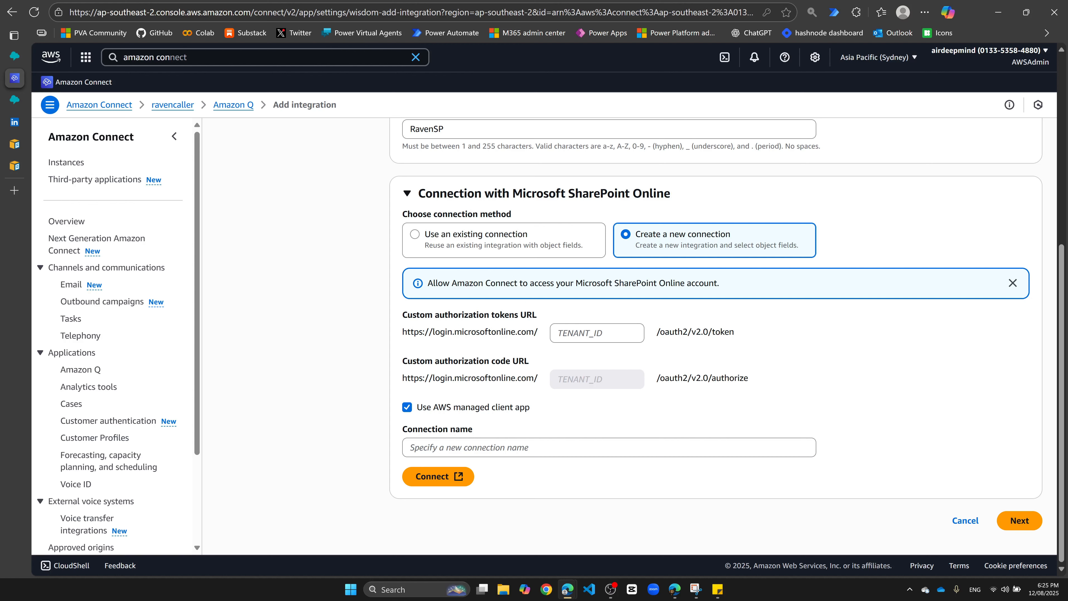
{"action": "left_click", "coordinate": [597, 333]}
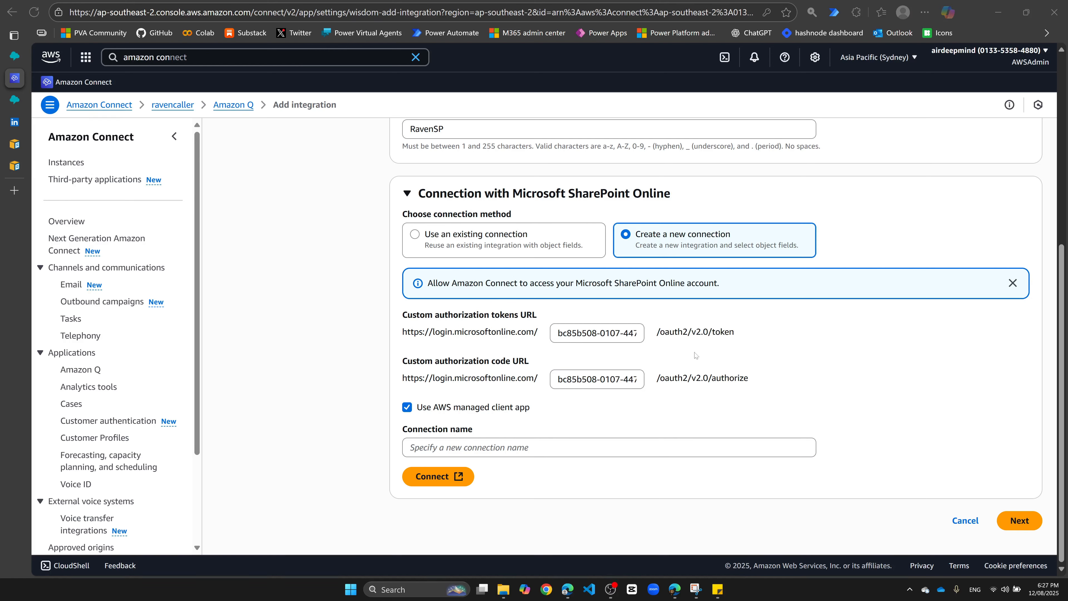
{"action": "left_click", "coordinate": [1020, 522]}
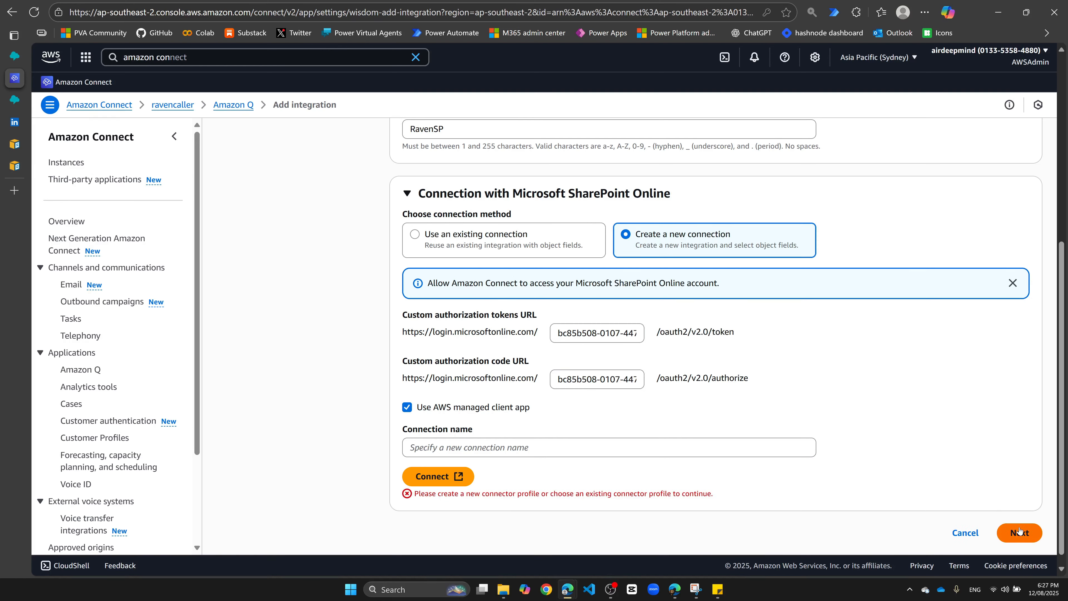
Name the new connection RavenSPConnection and connect it to the Microsoft SharePoint Online account
{"action": "left_click", "coordinate": [584, 447]}
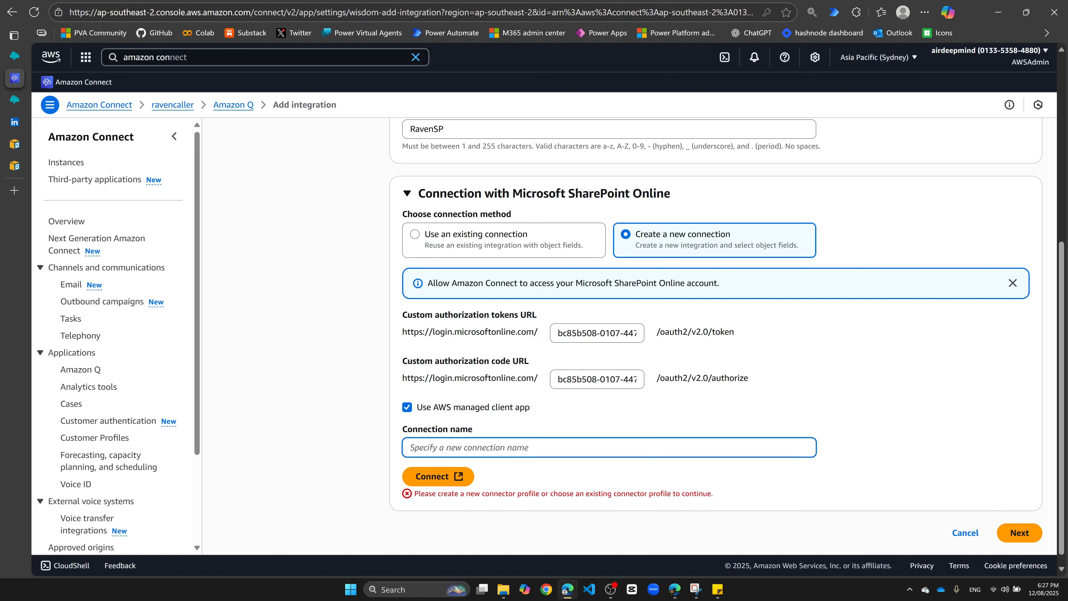
{"action": "type", "text": "RavenSPConnection"}
{"action": "left_click", "coordinate": [1029, 535]}
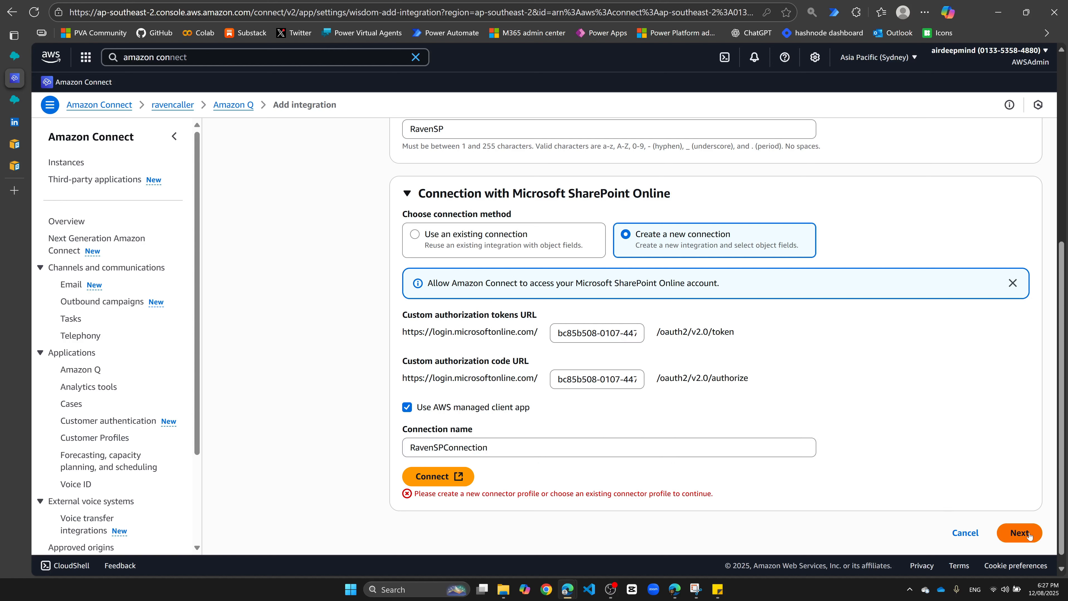
{"action": "left_click", "coordinate": [492, 449]}
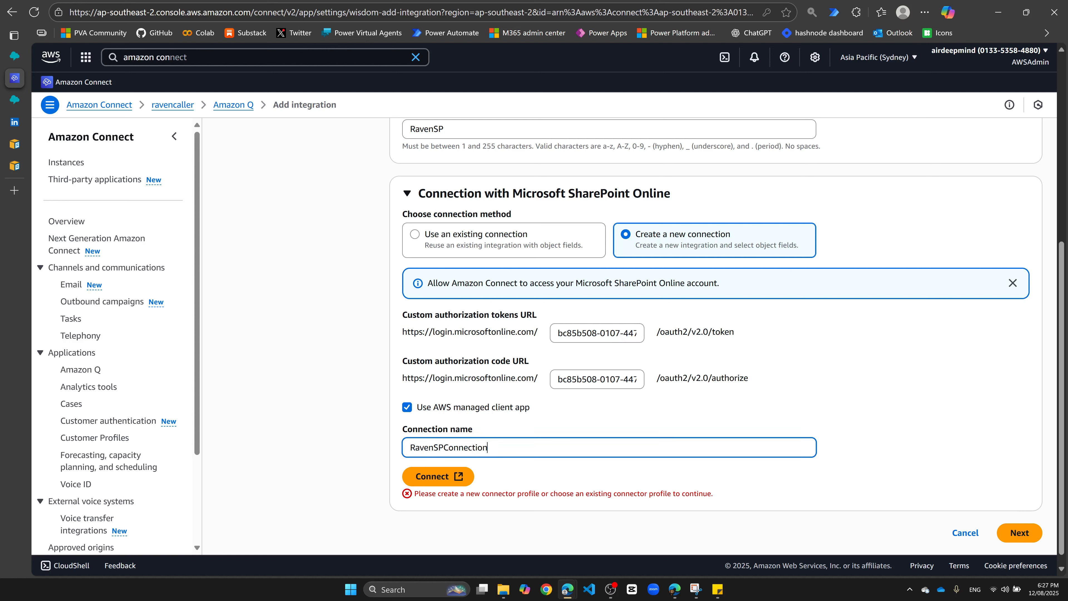
{"action": "left_click", "coordinate": [450, 483]}
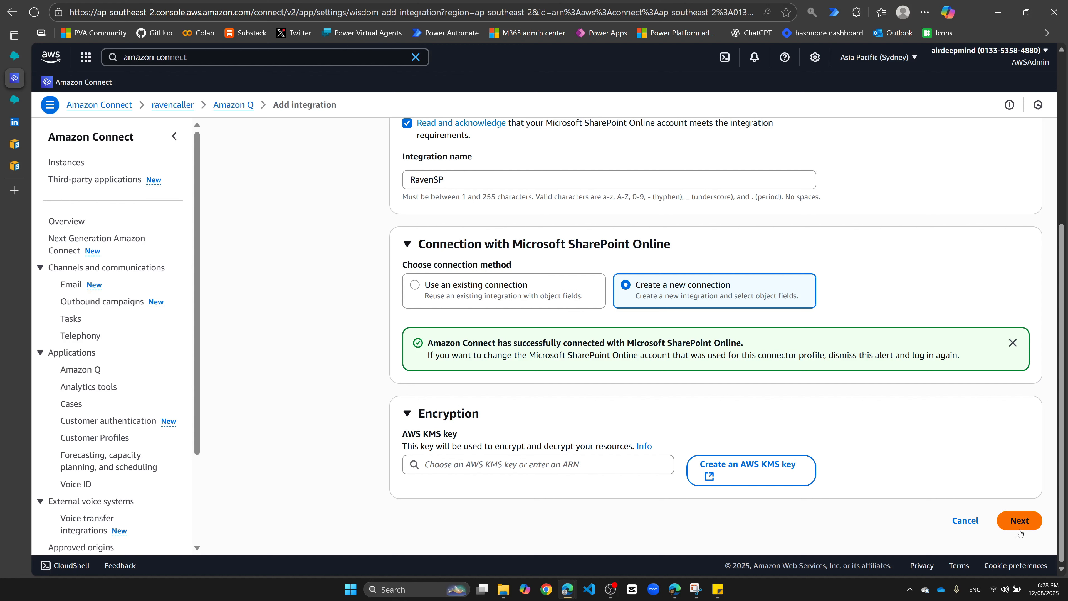
Encrypt the integration with the AmazonQTrustSP KMS key, keep the sync frequency at Hourly and continue to folder selection
{"action": "left_click", "coordinate": [1019, 521]}
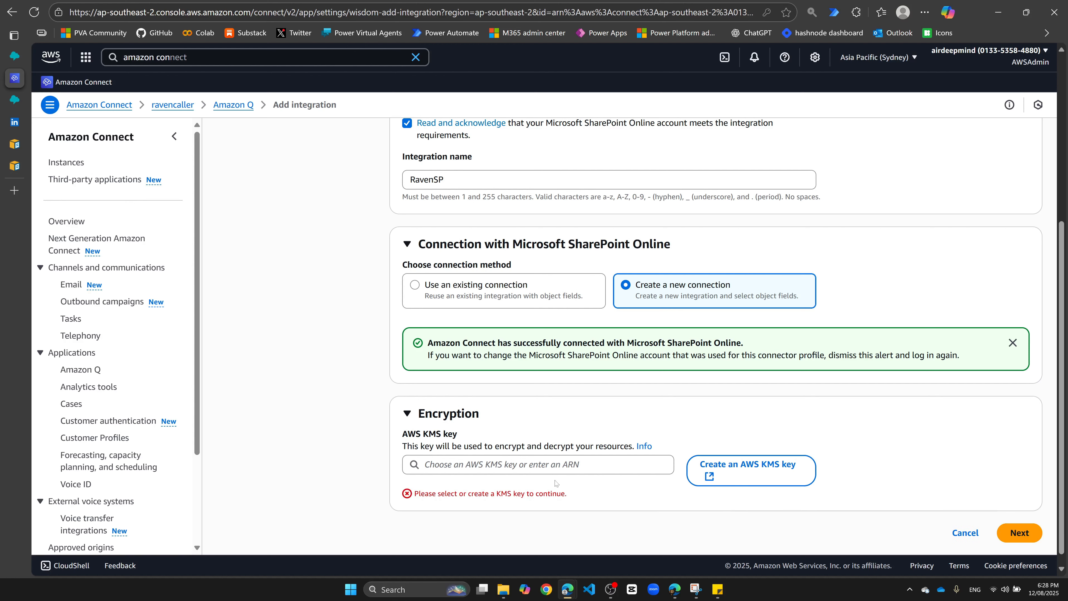
{"action": "left_click", "coordinate": [542, 464]}
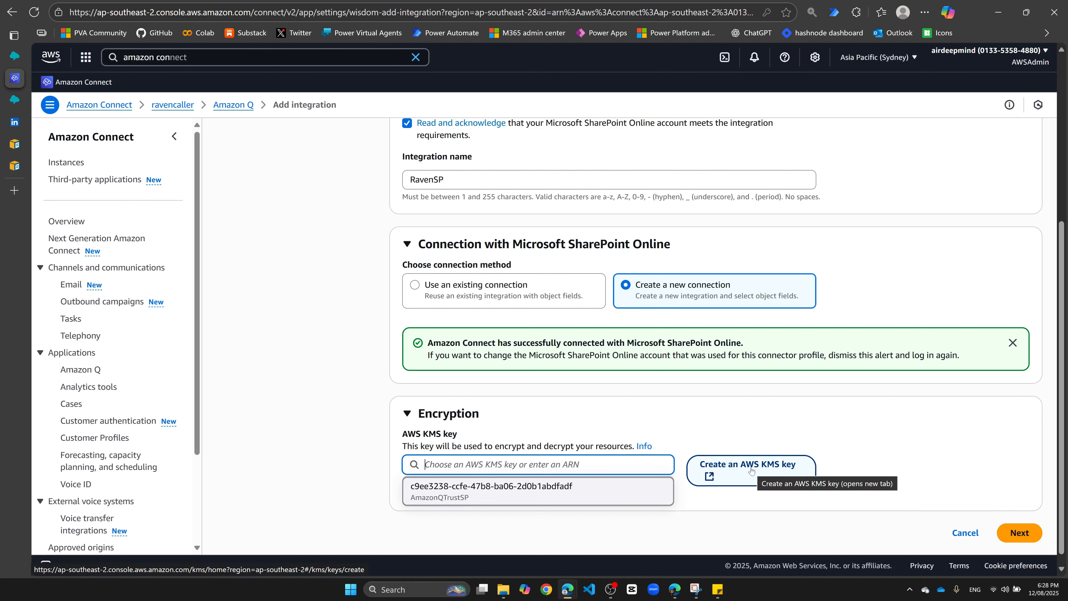
{"action": "left_click", "coordinate": [543, 496]}
{"action": "scroll", "coordinate": [675, 439], "scroll_direction": "down", "scroll_amount": 5}
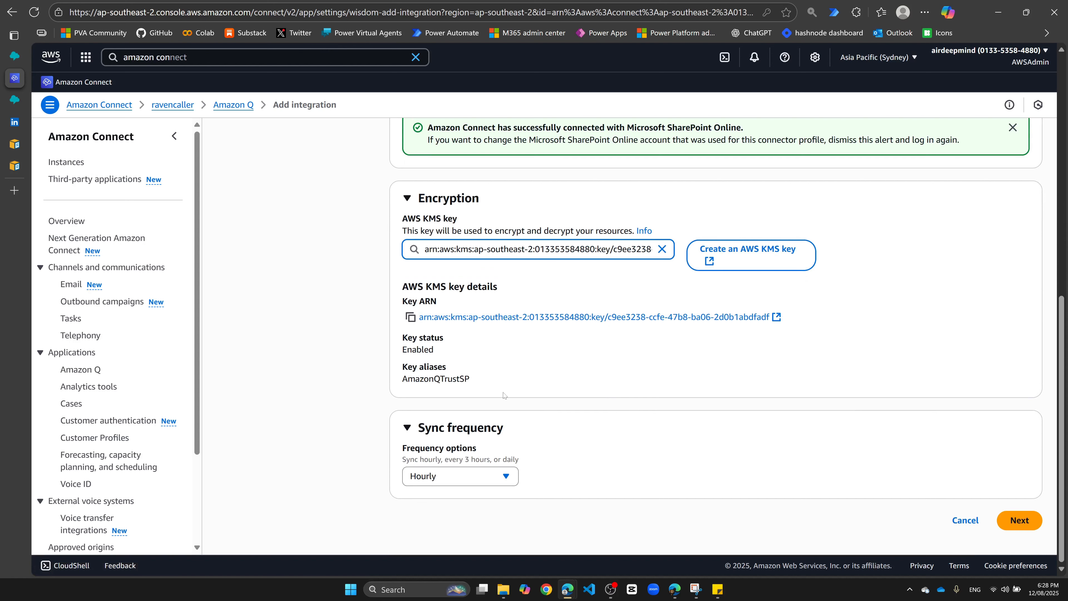
{"action": "left_click", "coordinate": [506, 479]}
{"action": "left_click", "coordinate": [505, 479]}
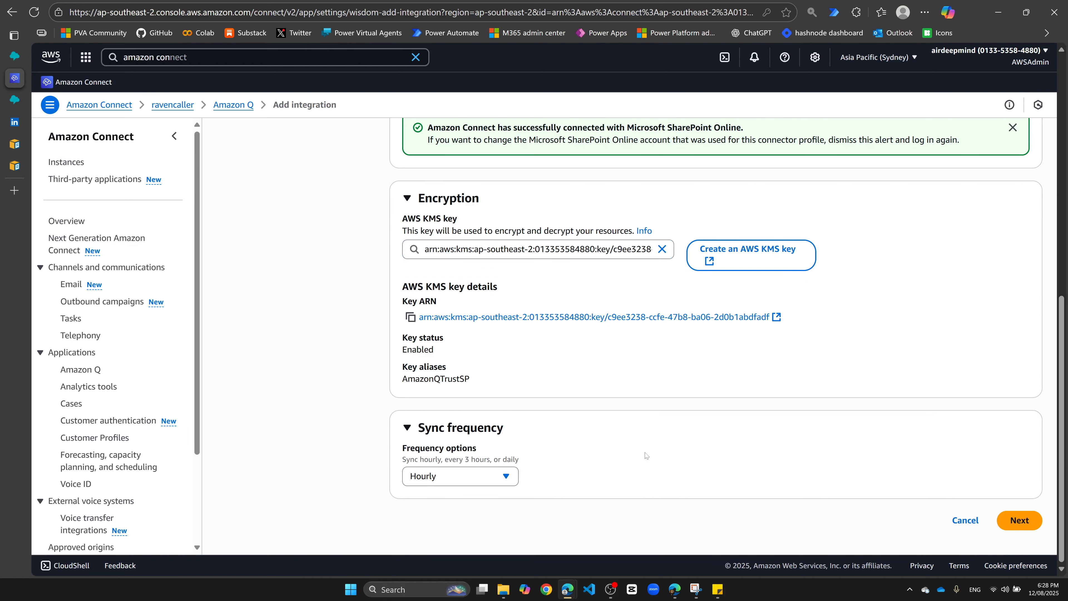
{"action": "left_click", "coordinate": [1020, 526]}
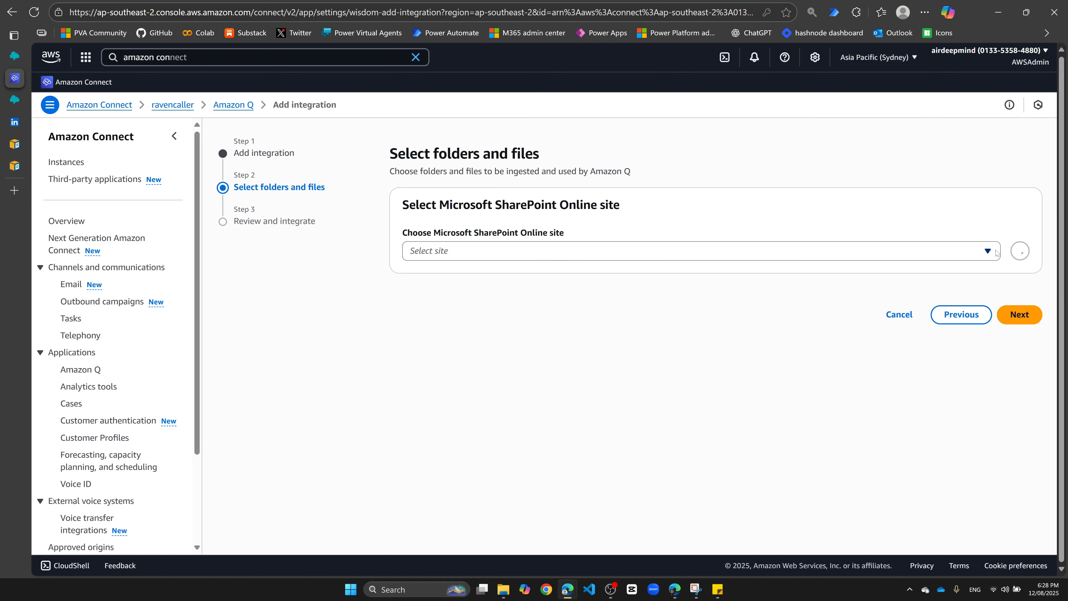
Select the Documents folder of the WorkInstructions SharePoint site for import and add the integration after the review
{"action": "left_click", "coordinate": [487, 252]}
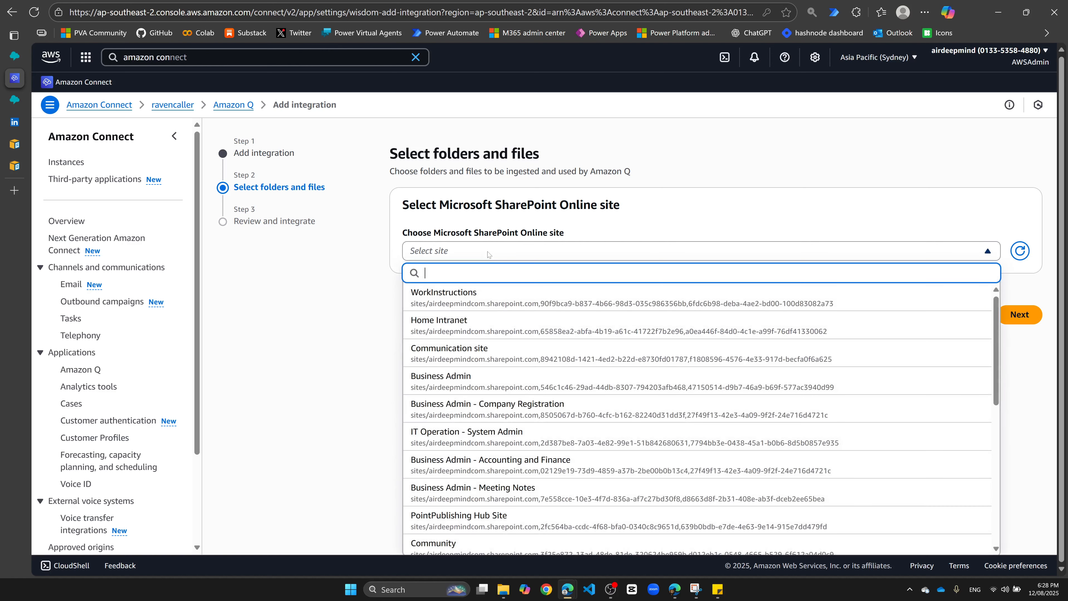
{"action": "left_click", "coordinate": [448, 295]}
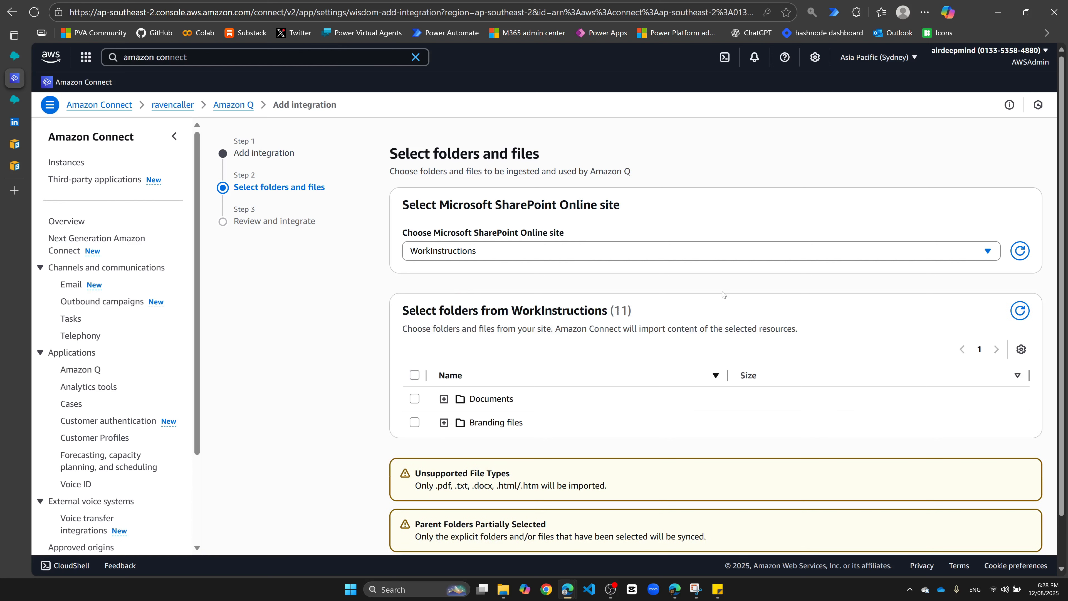
{"action": "scroll", "coordinate": [672, 404], "scroll_direction": "down", "scroll_amount": 1}
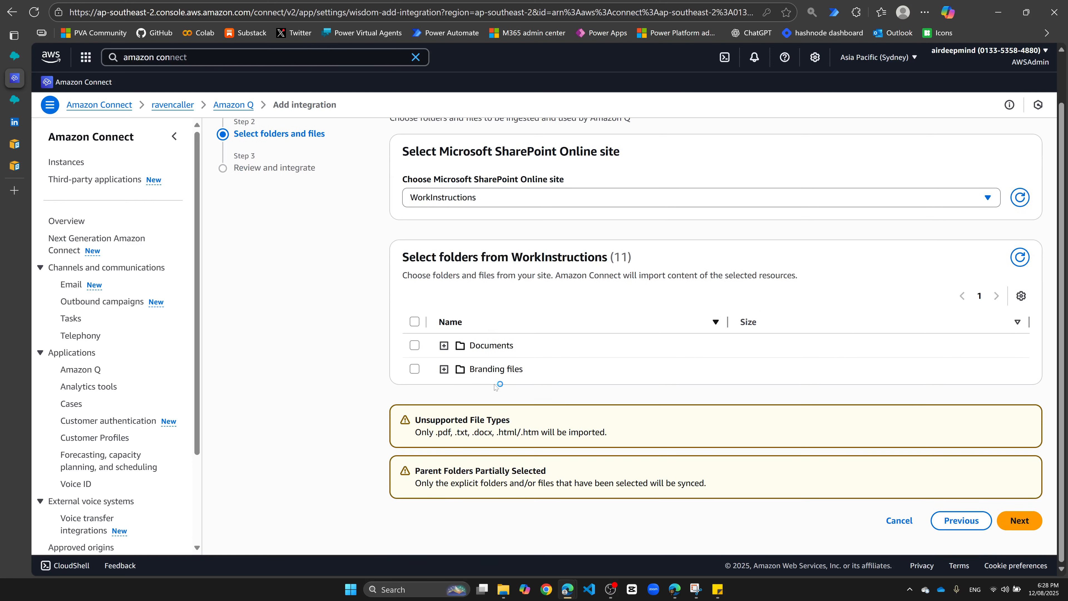
{"action": "left_click", "coordinate": [444, 346]}
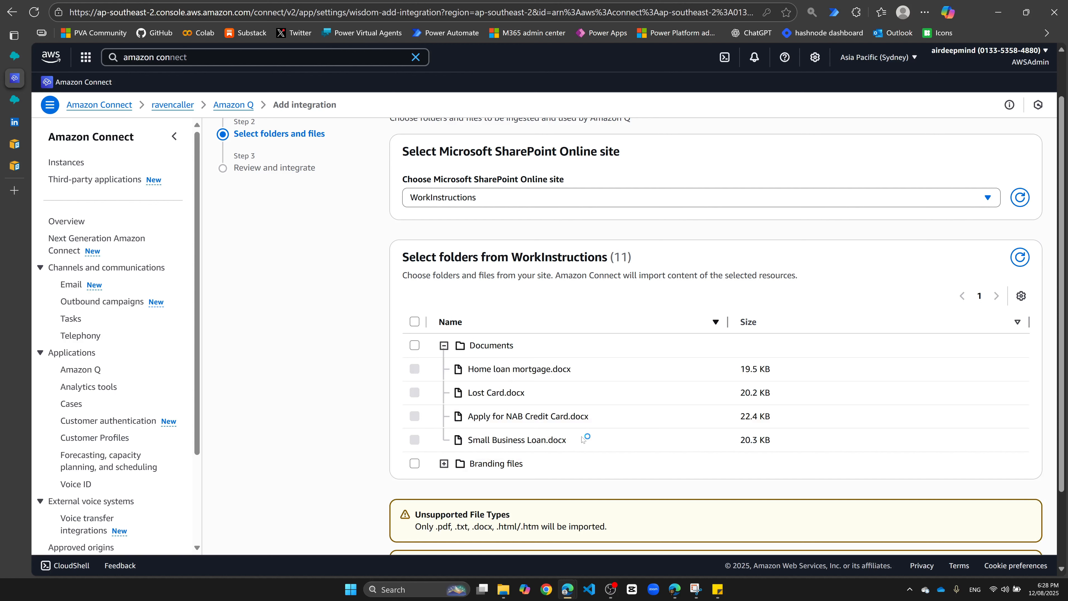
{"action": "left_click", "coordinate": [414, 345]}
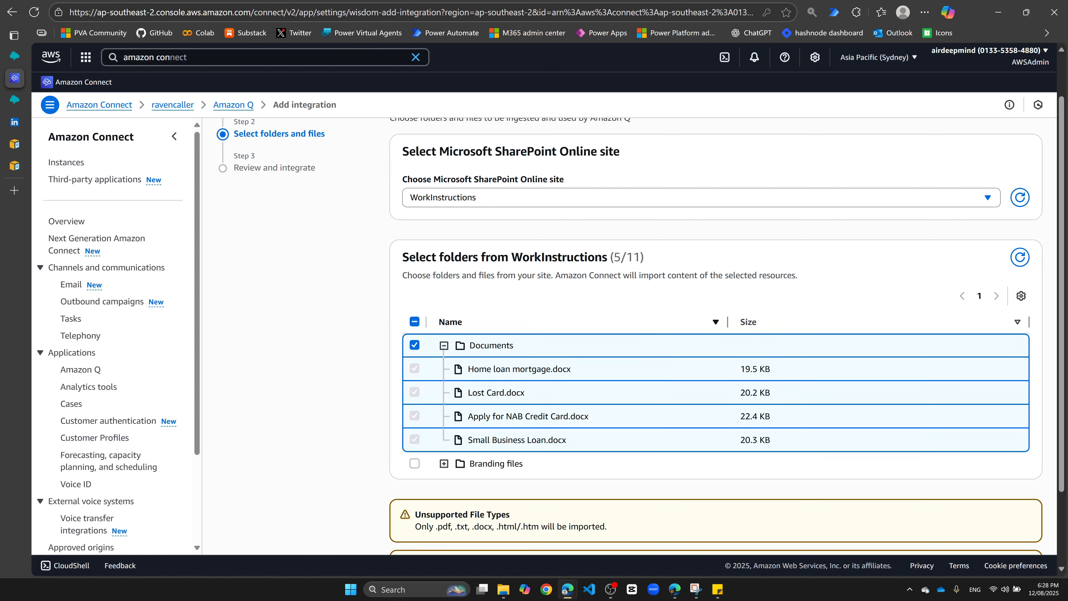
{"action": "scroll", "coordinate": [359, 287], "scroll_direction": "down", "scroll_amount": 2}
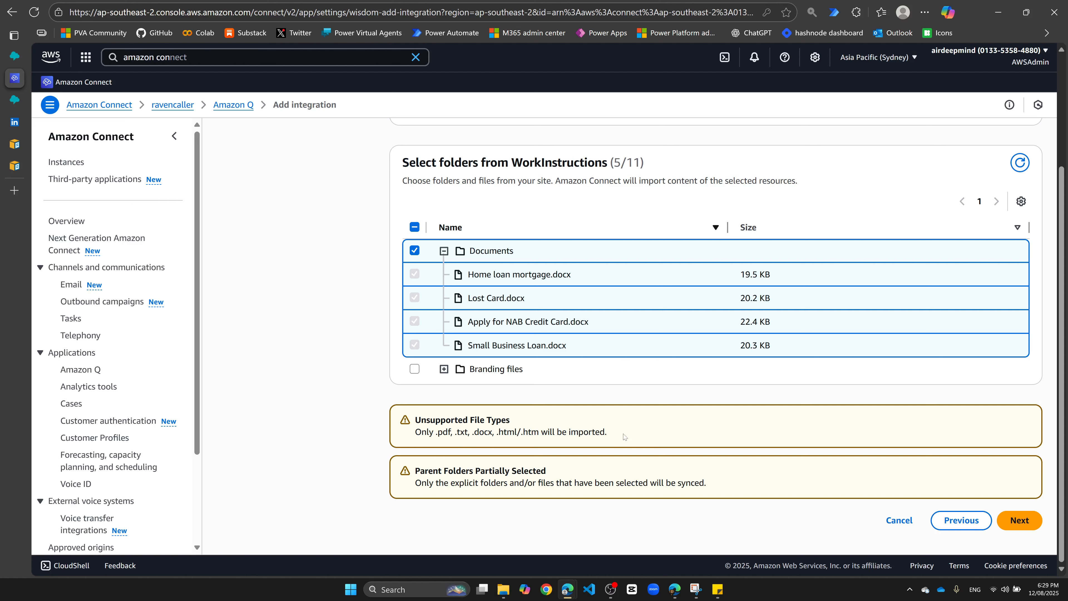
{"action": "left_click", "coordinate": [1020, 520]}
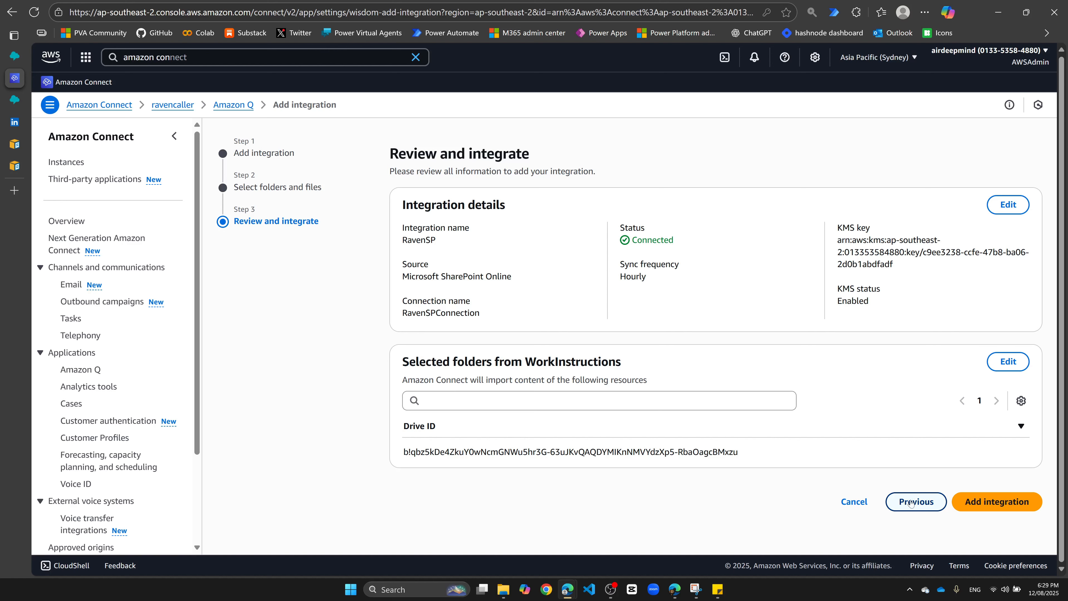
{"action": "left_click", "coordinate": [981, 507]}
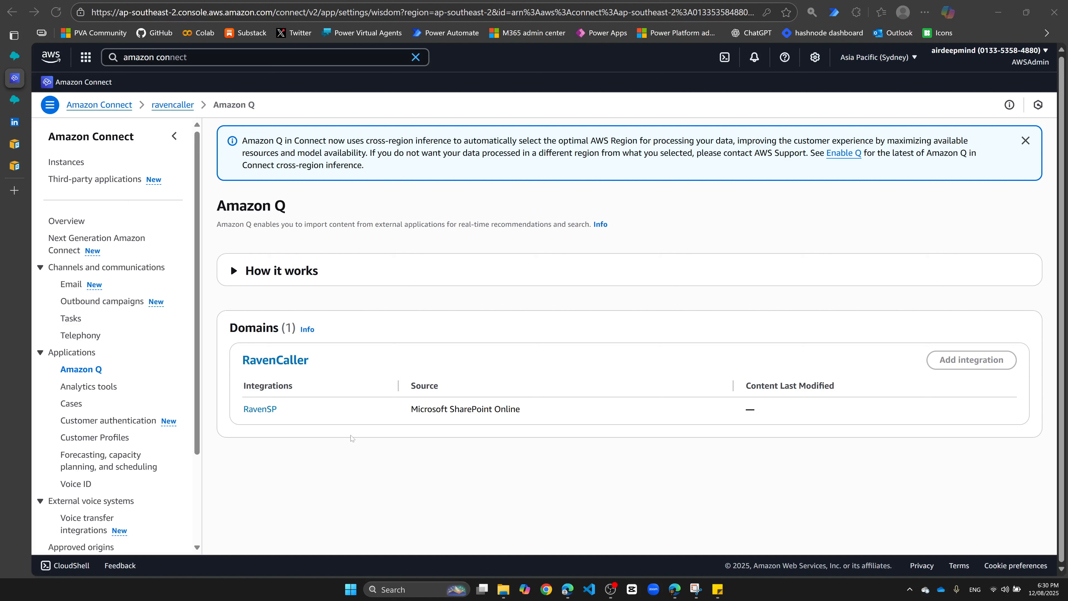
Open the instance's analytics tools and check whether Contact Lens is enabled
{"action": "left_click", "coordinate": [90, 387]}
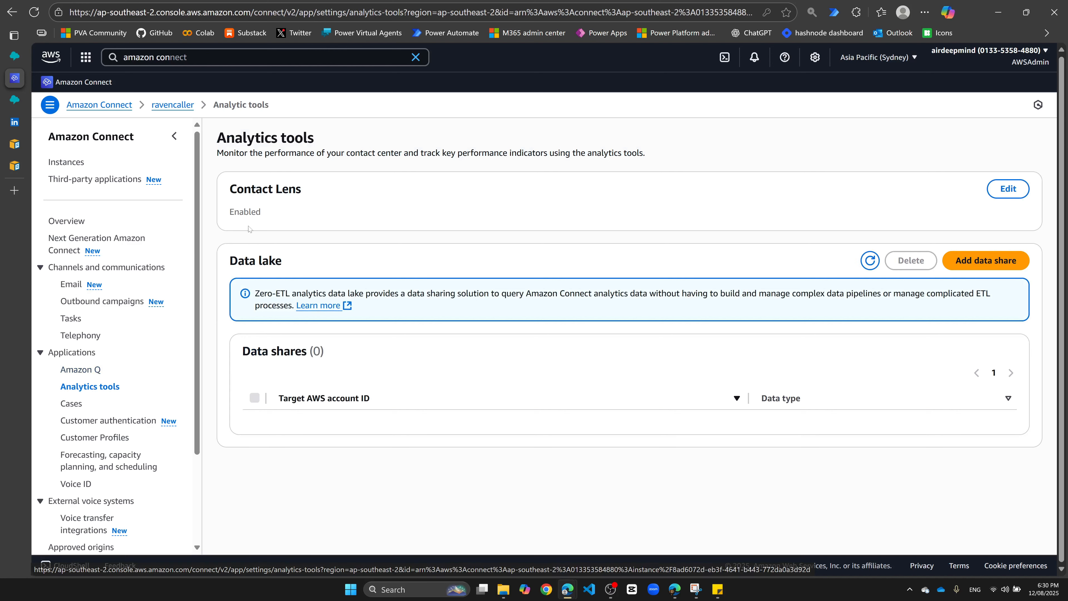
{"action": "left_click_drag", "start_coordinate": [229, 189], "coordinate": [301, 189]}
{"action": "left_click", "coordinate": [290, 213]}
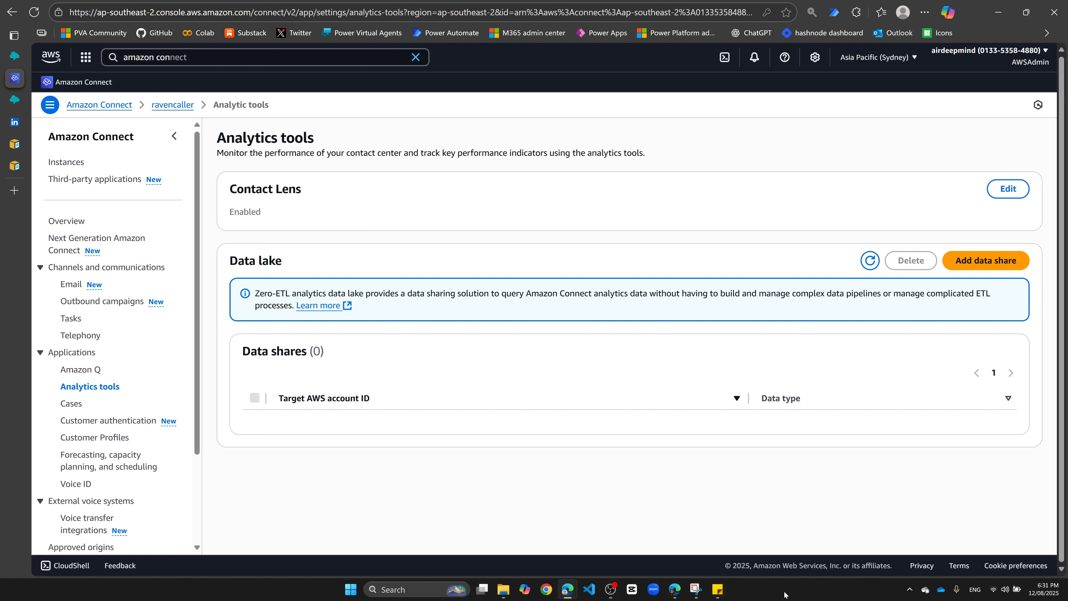
Switch to the ravencaller admin workspace and open the list of routing flows to look through it
{"action": "left_click", "coordinate": [764, 591]}
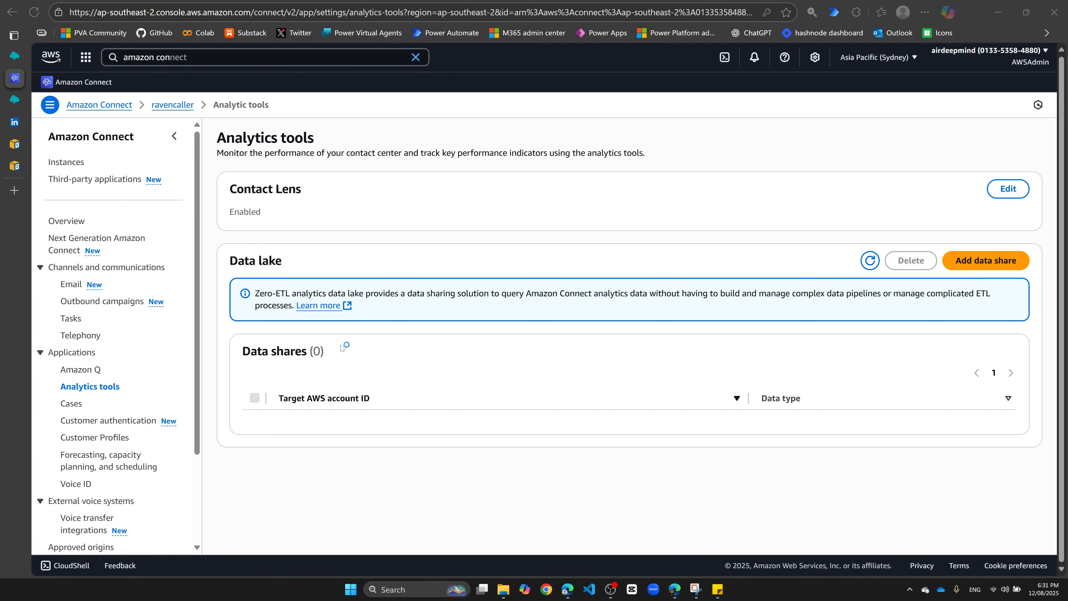
{"action": "left_click", "coordinate": [17, 101]}
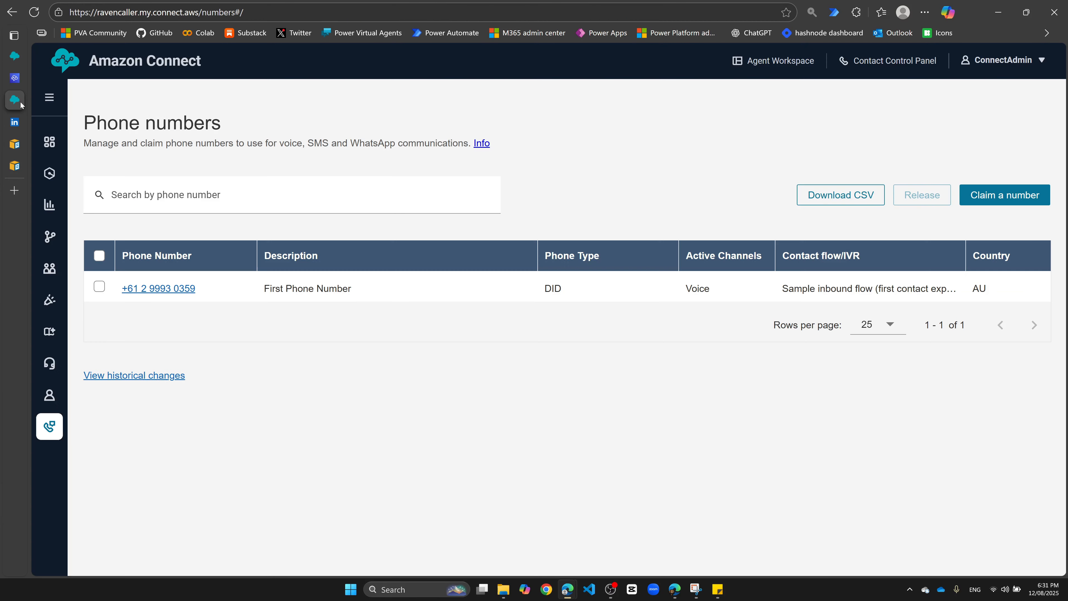
{"action": "left_click", "coordinate": [49, 97]}
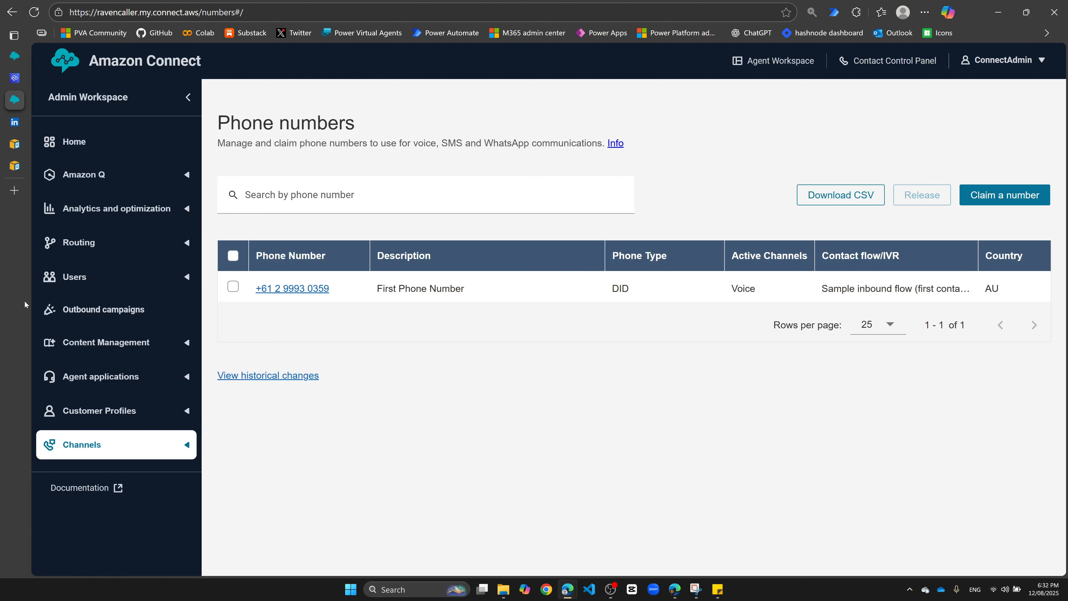
{"action": "left_click", "coordinate": [70, 243]}
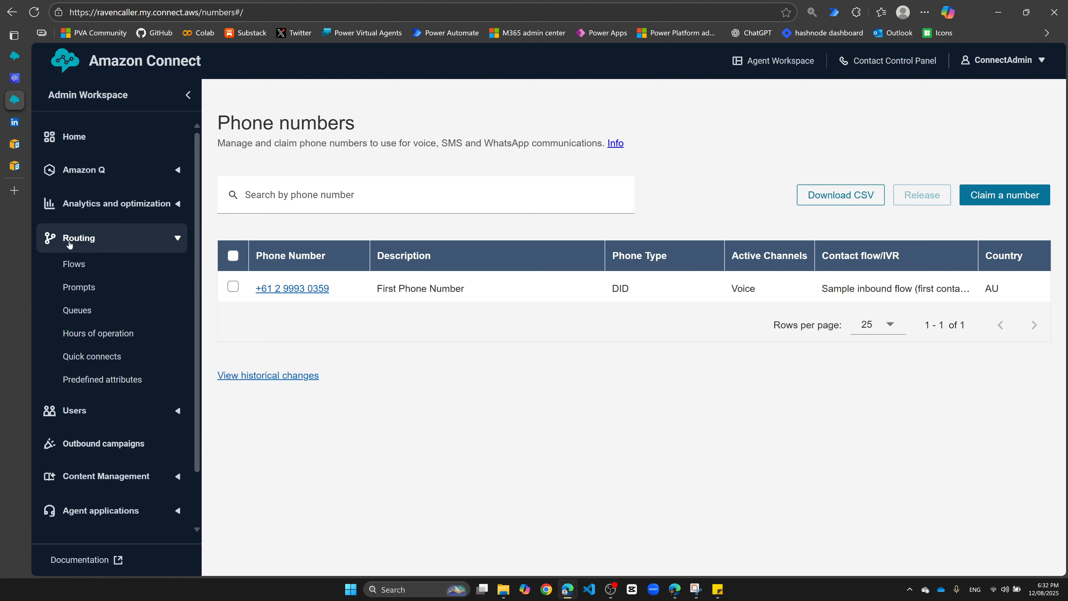
{"action": "left_click", "coordinate": [69, 266]}
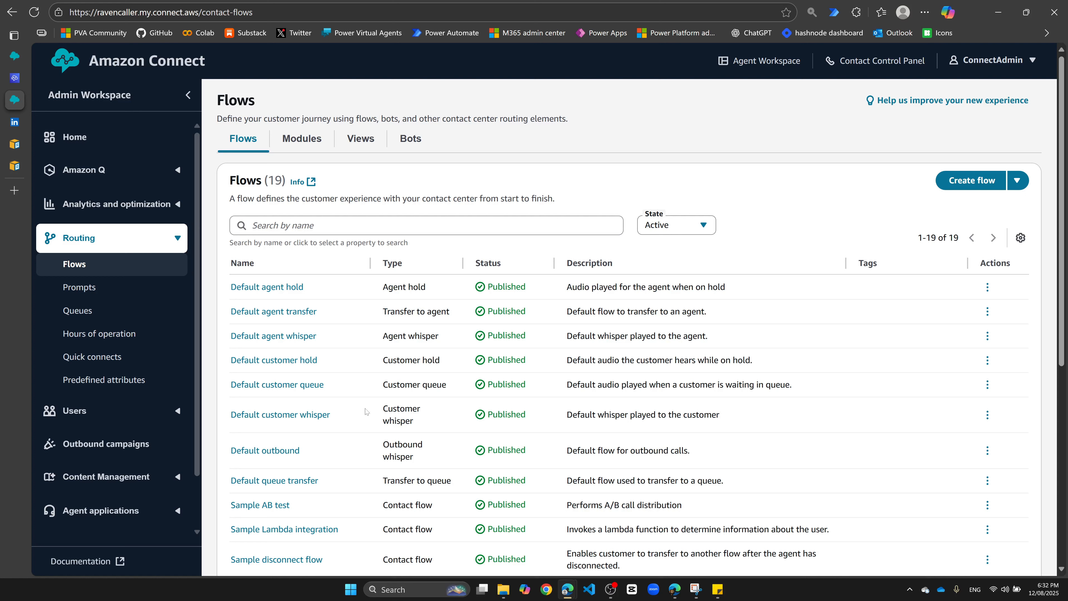
{"action": "scroll", "coordinate": [365, 411], "scroll_direction": "down", "scroll_amount": 8}
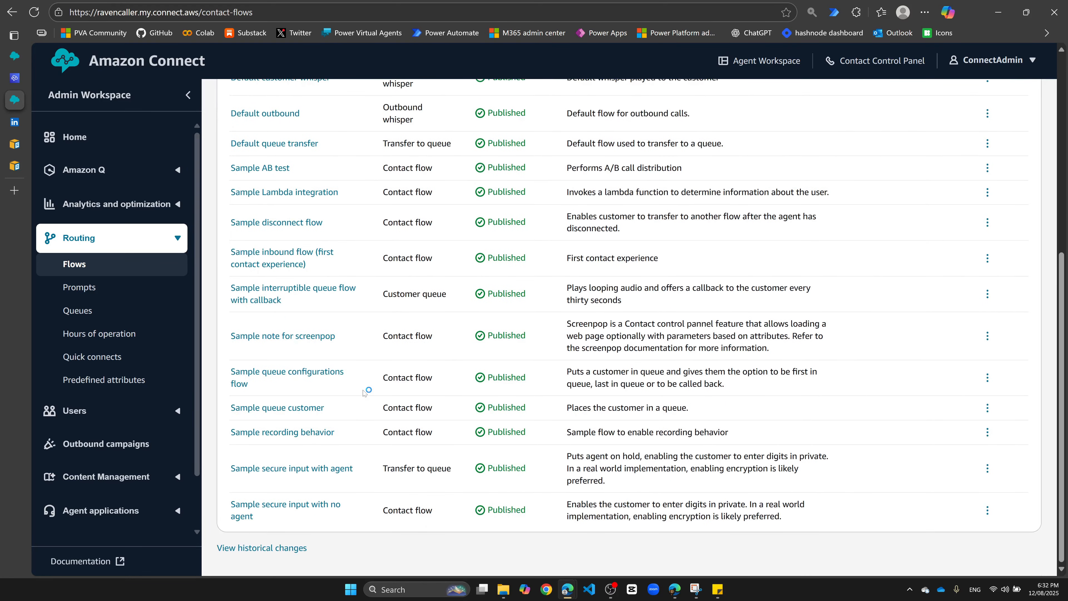
{"action": "scroll", "coordinate": [365, 391], "scroll_direction": "up", "scroll_amount": 7}
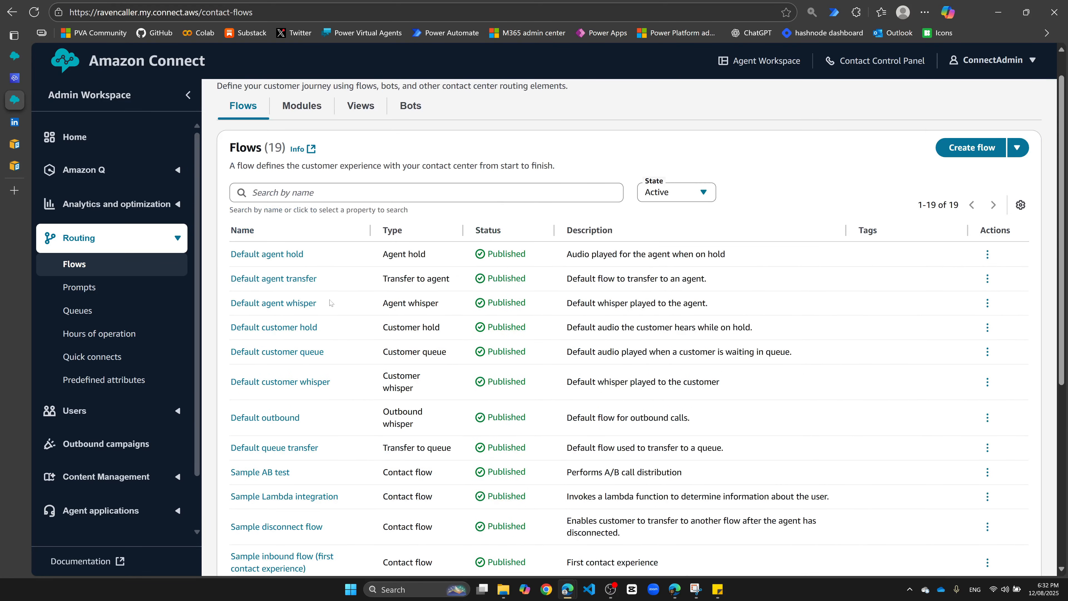
Search the flows for "first contact", open Sample inbound flow (first contact experience) and look over its blocks
{"action": "left_click", "coordinate": [358, 193]}
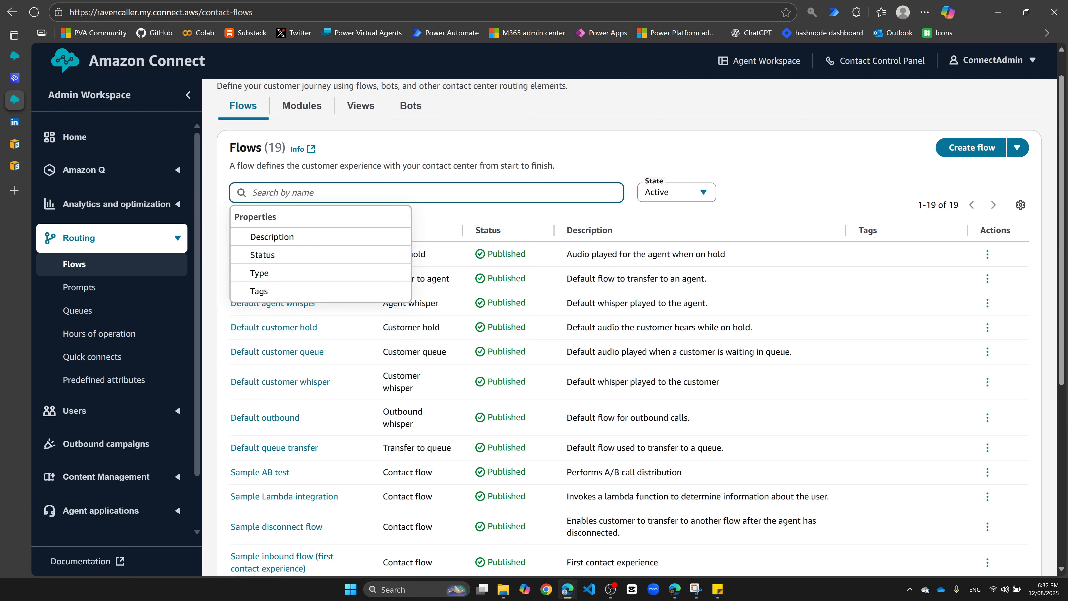
{"action": "type", "text": "first contac"}
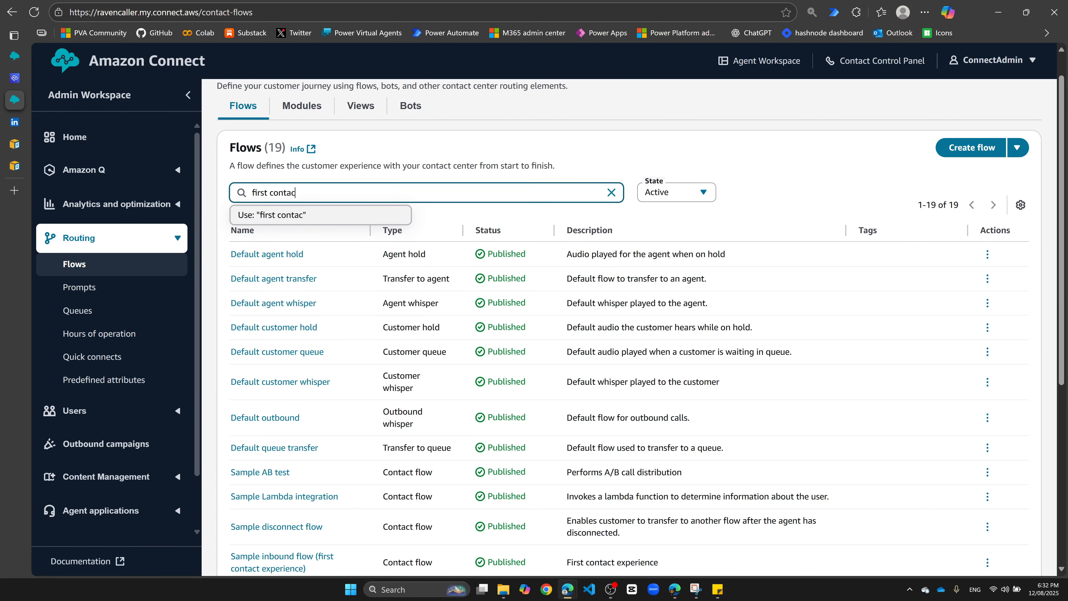
{"action": "type", "text": "t"}
{"action": "key", "text": "Return"}
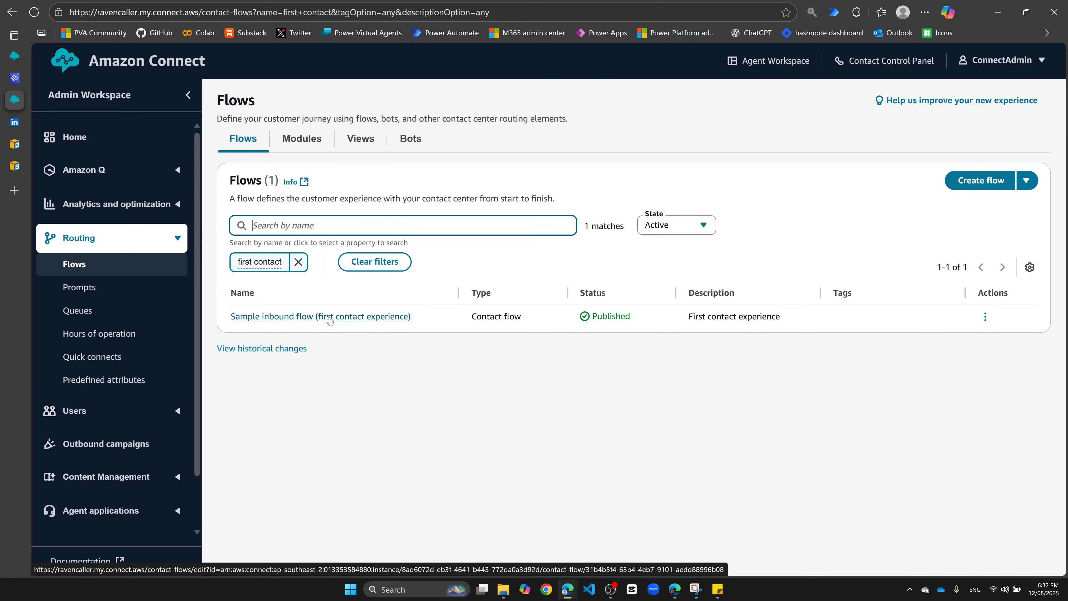
{"action": "left_click", "coordinate": [320, 320]}
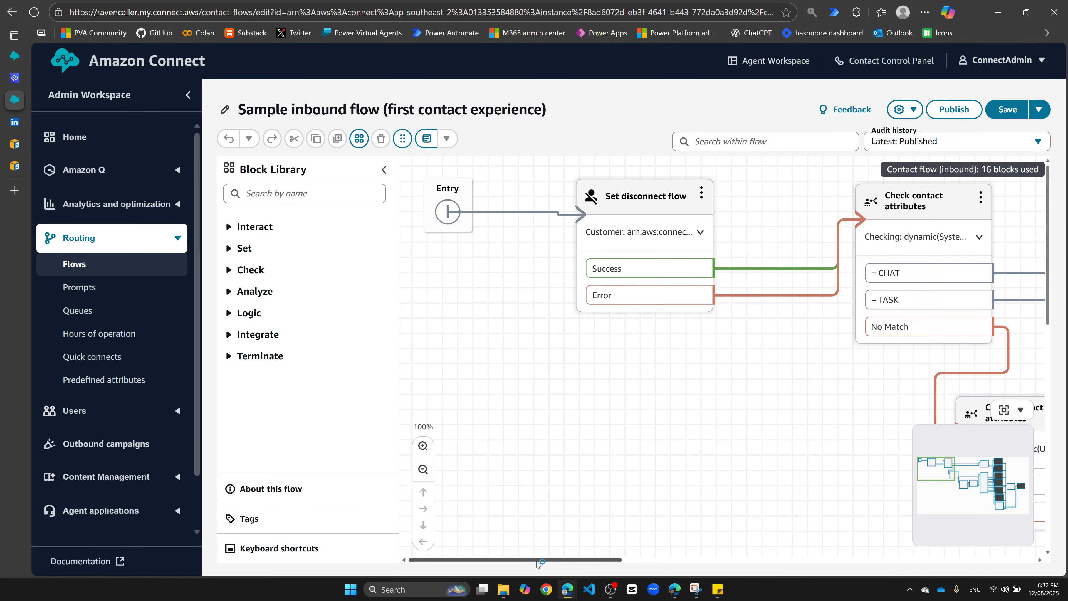
{"action": "scroll", "coordinate": [529, 561], "scroll_direction": "right", "scroll_amount": 10}
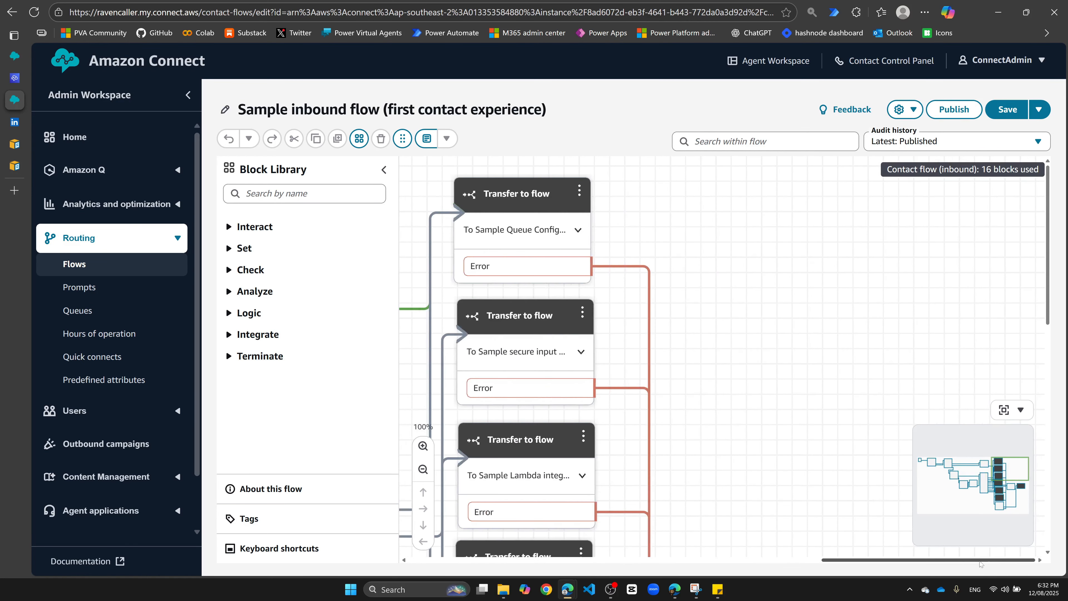
{"action": "scroll", "coordinate": [527, 551], "scroll_direction": "left", "scroll_amount": 10}
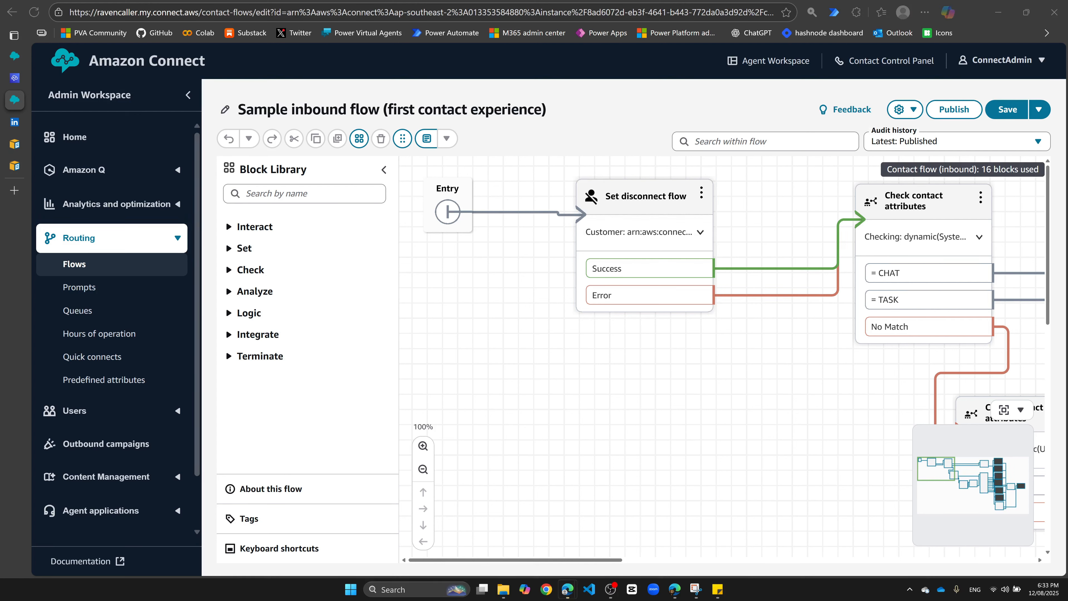
{"action": "left_click", "coordinate": [291, 194]}
{"action": "type", "text": "Set recording and analytics behaviour"}
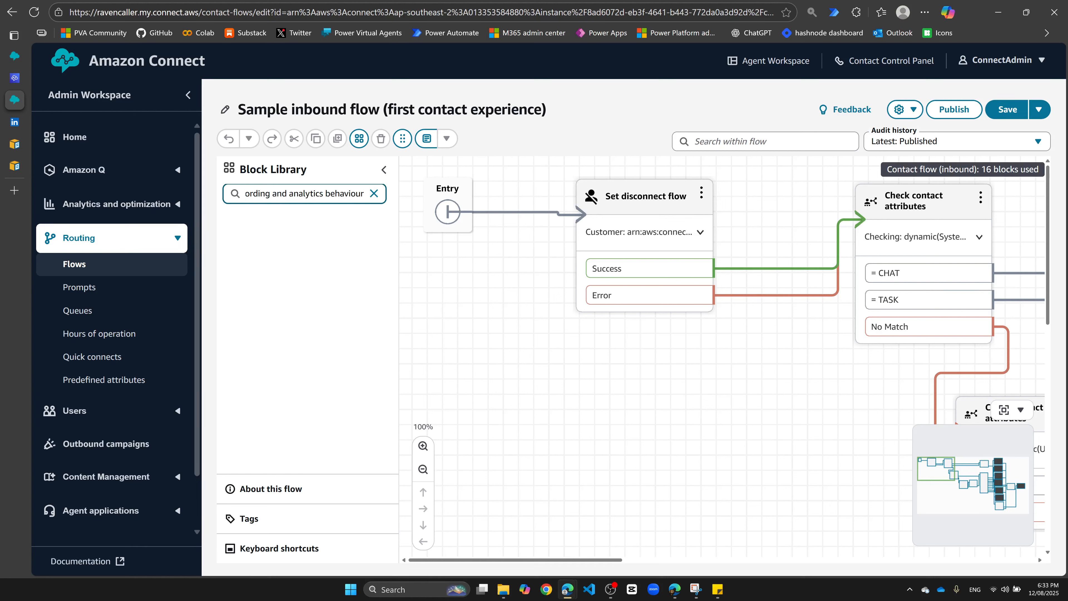
{"action": "left_click_drag", "start_coordinate": [265, 194], "coordinate": [484, 196]}
{"action": "left_click", "coordinate": [287, 194]}
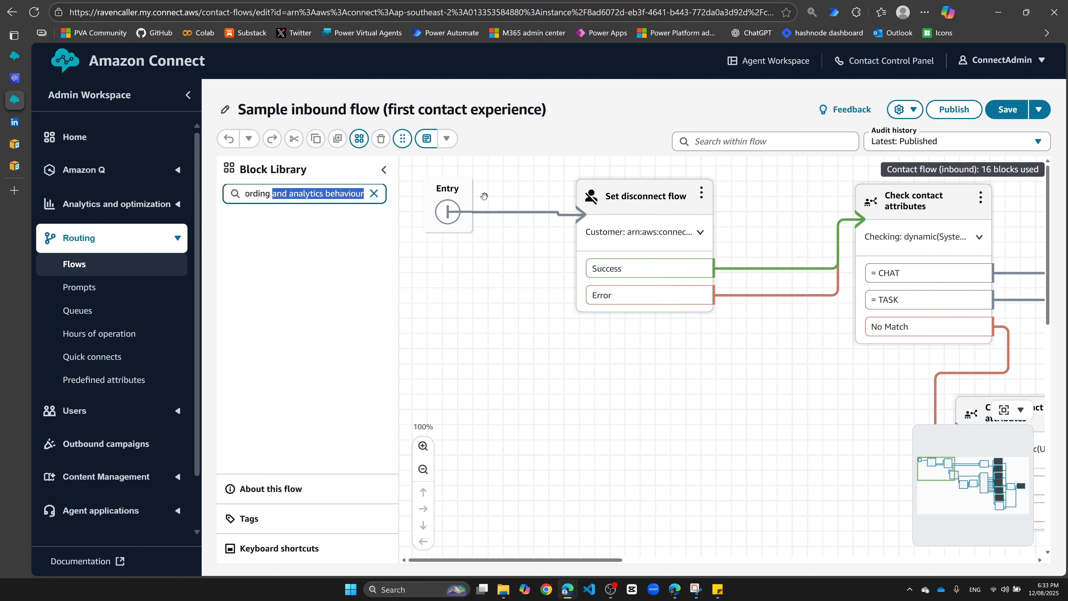
{"action": "key", "text": "BackSpace"}
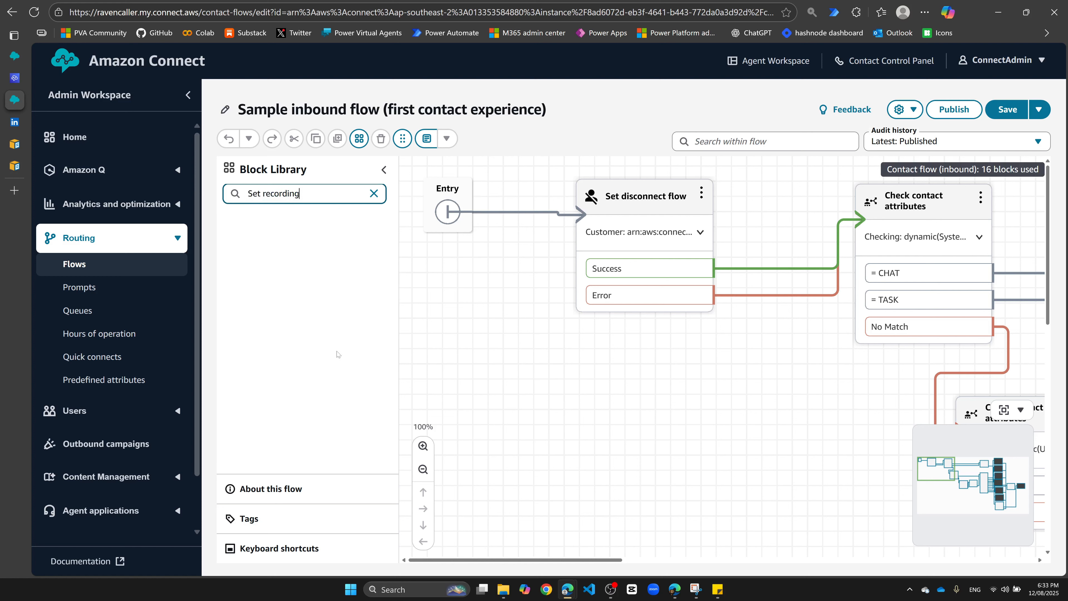
{"action": "left_click", "coordinate": [373, 193]}
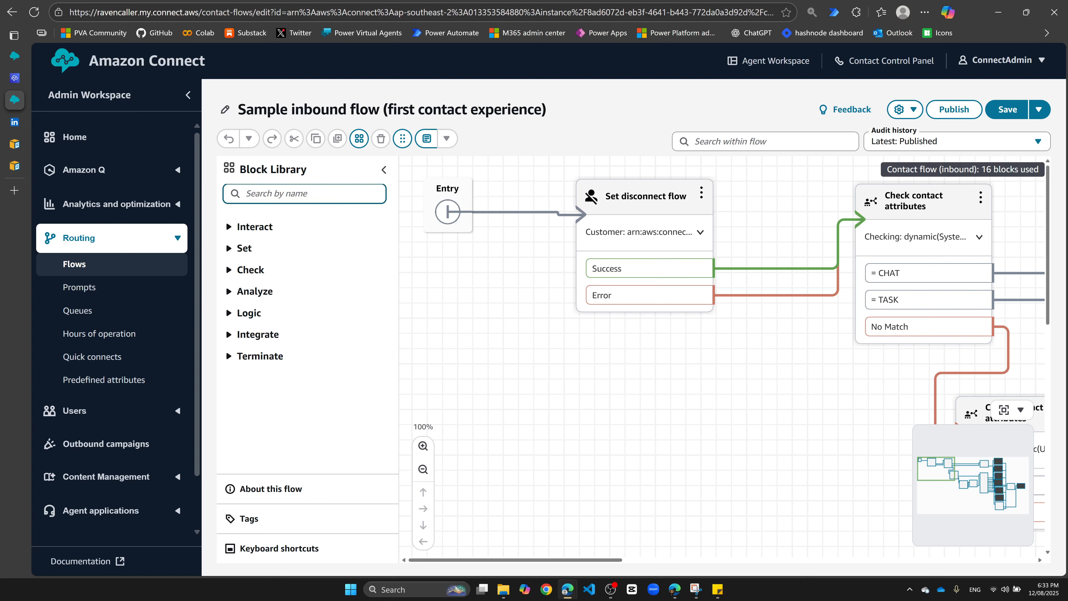
Search the block library for "set re" and place a Set recording and analytics behavior block below the Entry point
{"action": "type", "text": "set"}
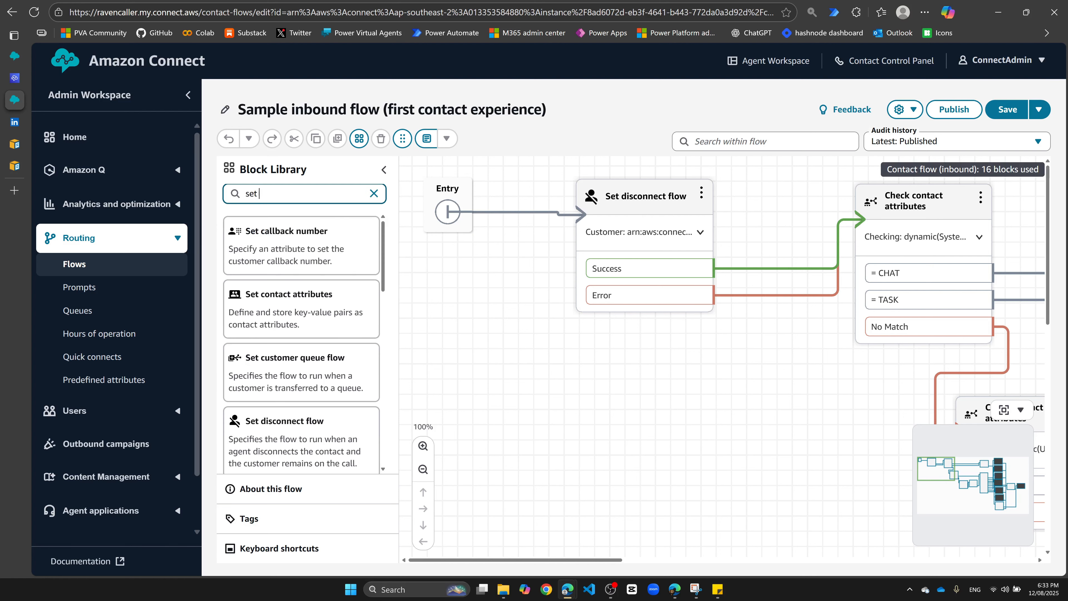
{"action": "type", "text": " re"}
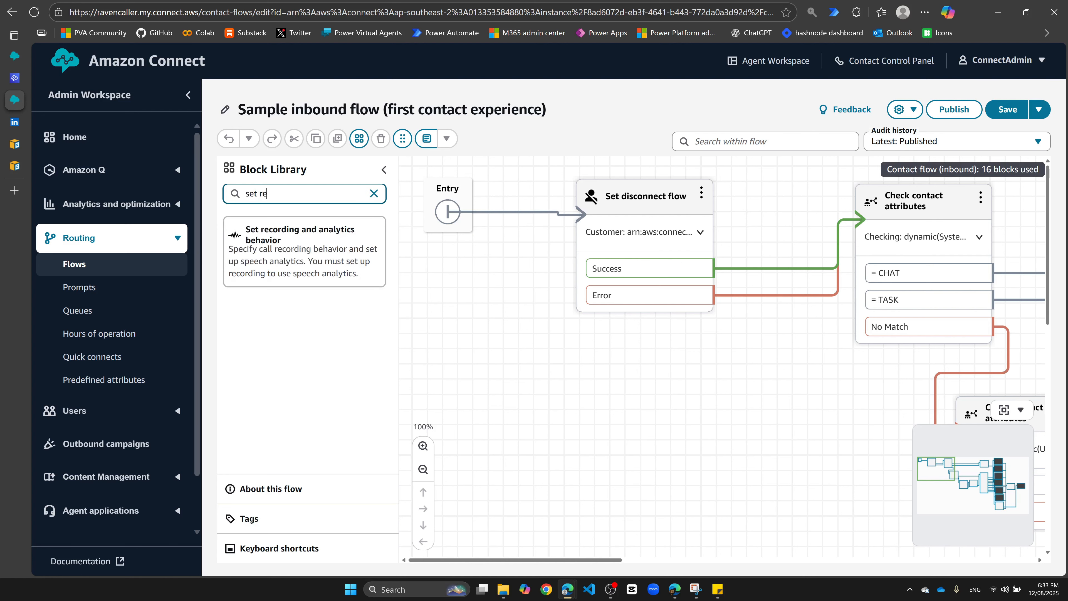
{"action": "left_click", "coordinate": [372, 234]}
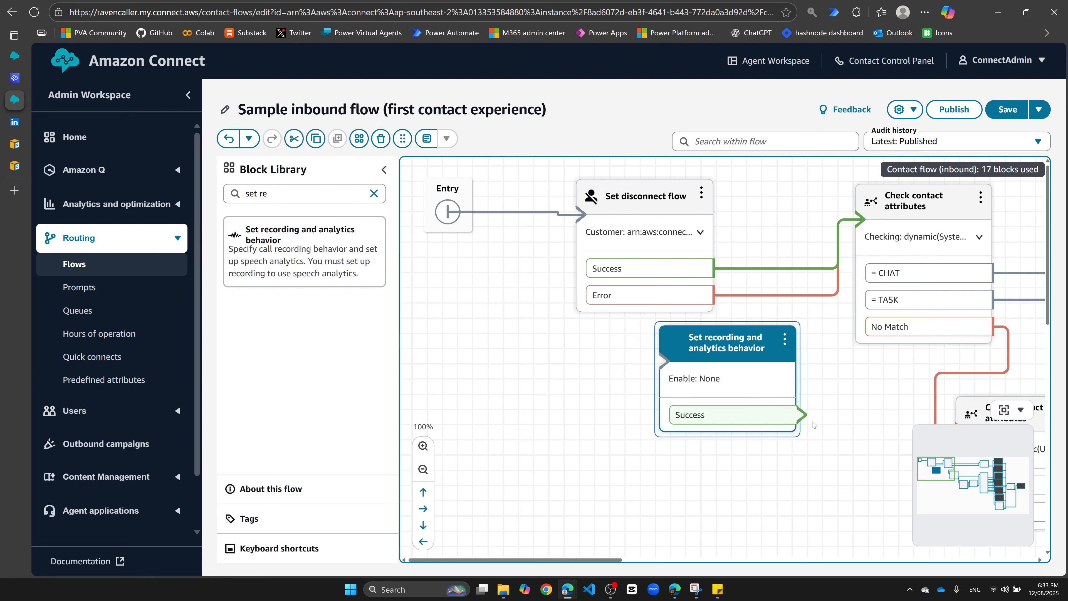
{"action": "left_click_drag", "start_coordinate": [747, 365], "coordinate": [528, 347]}
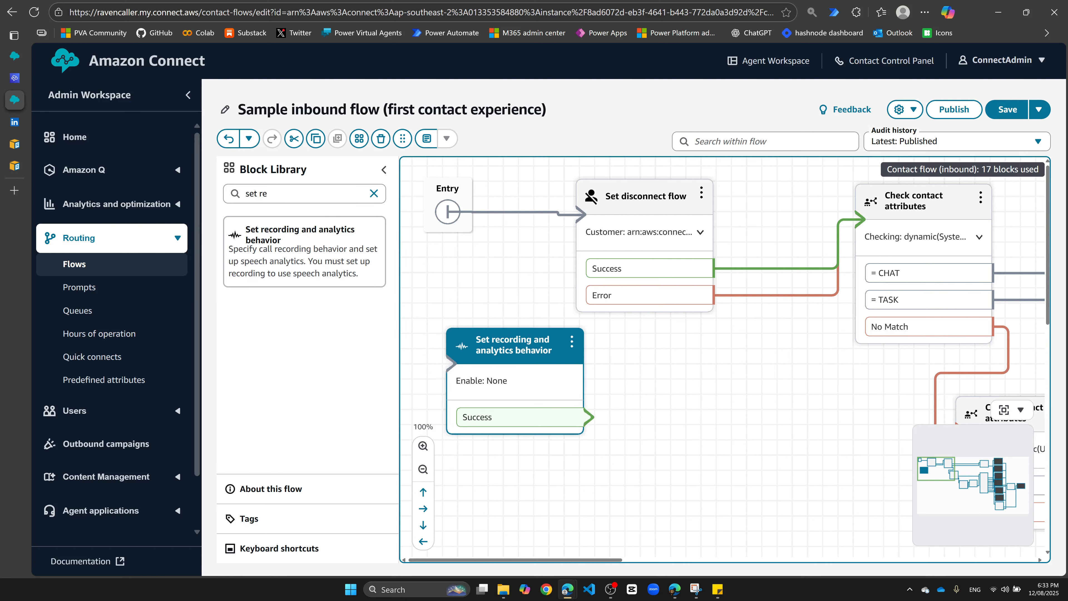
Search the block library for "amazon" and place an Amazon Q Connect block beside the Set recording and analytics behavior block
{"action": "triple_click", "coordinate": [290, 194]}
{"action": "type", "text": "amazon"}
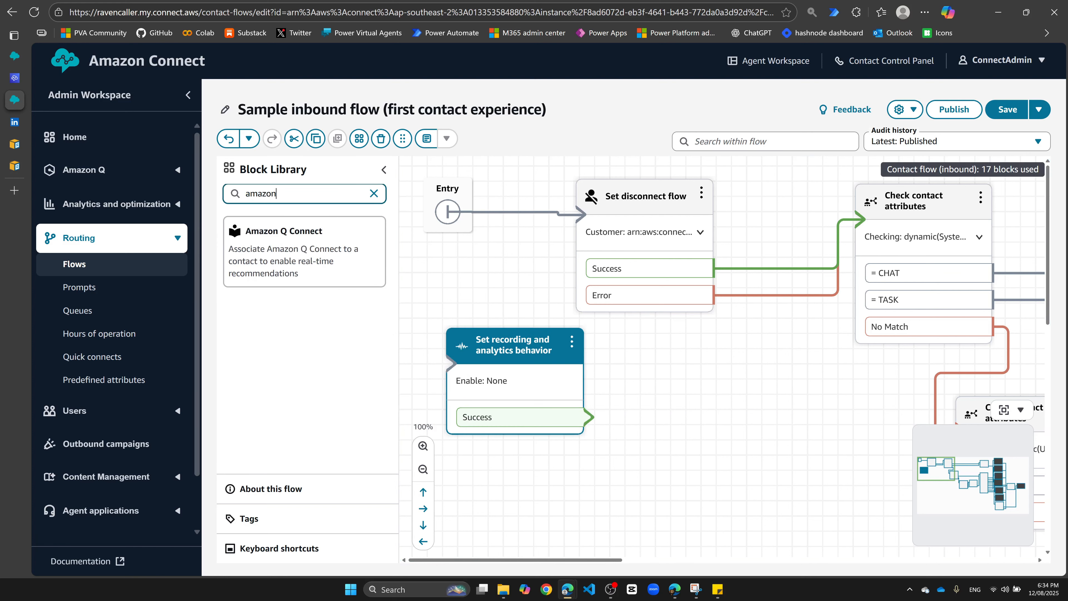
{"action": "left_click", "coordinate": [513, 356]}
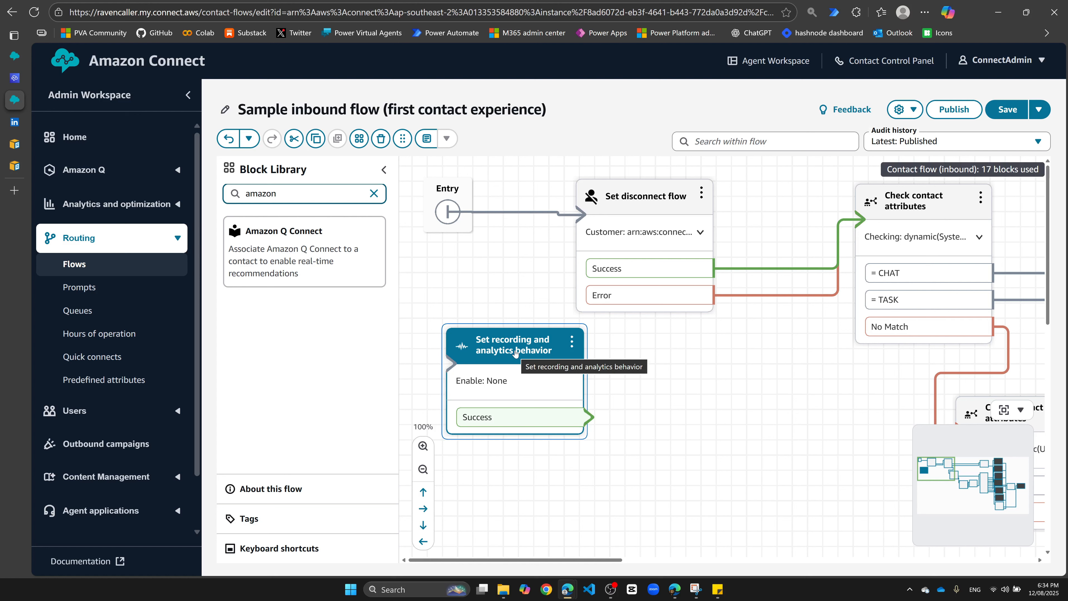
{"action": "left_click", "coordinate": [440, 321]}
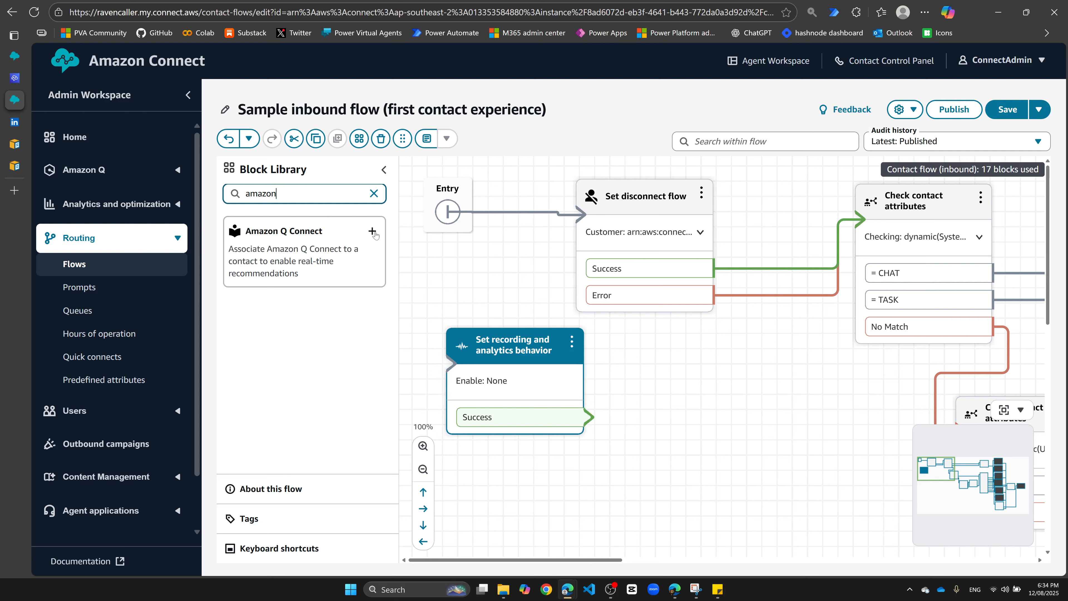
{"action": "left_click_drag", "start_coordinate": [354, 221], "coordinate": [664, 350]}
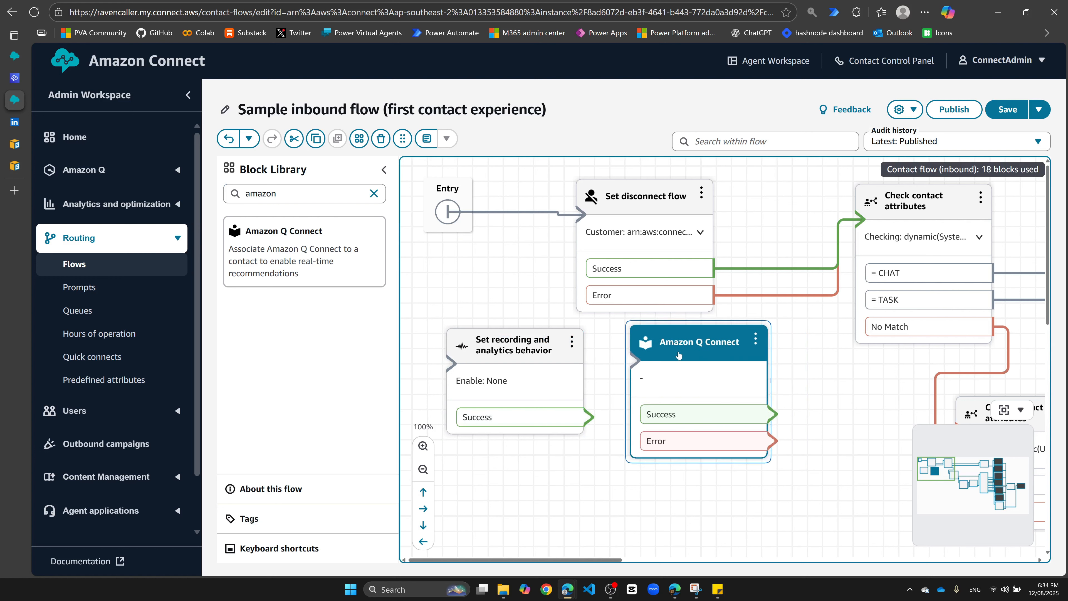
{"action": "left_click_drag", "start_coordinate": [540, 344], "coordinate": [549, 357]}
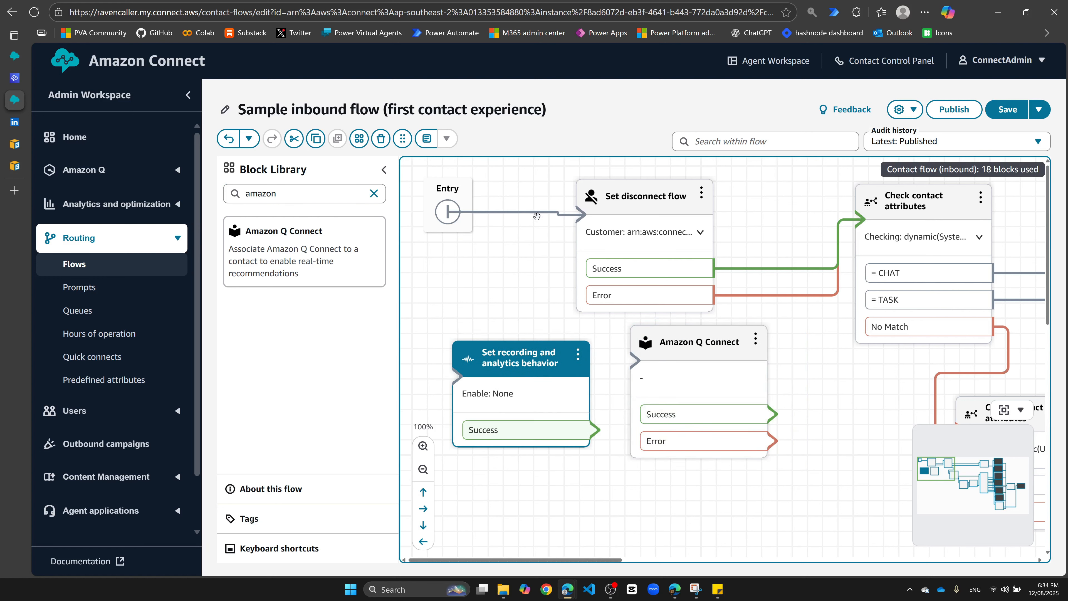
Reroute Entry from Set disconnect flow to Set recording and analytics behavior, and link that block's Success output to Amazon Q Connect
{"action": "mouse_move", "coordinate": [541, 215]}
{"action": "left_click", "coordinate": [481, 213]}
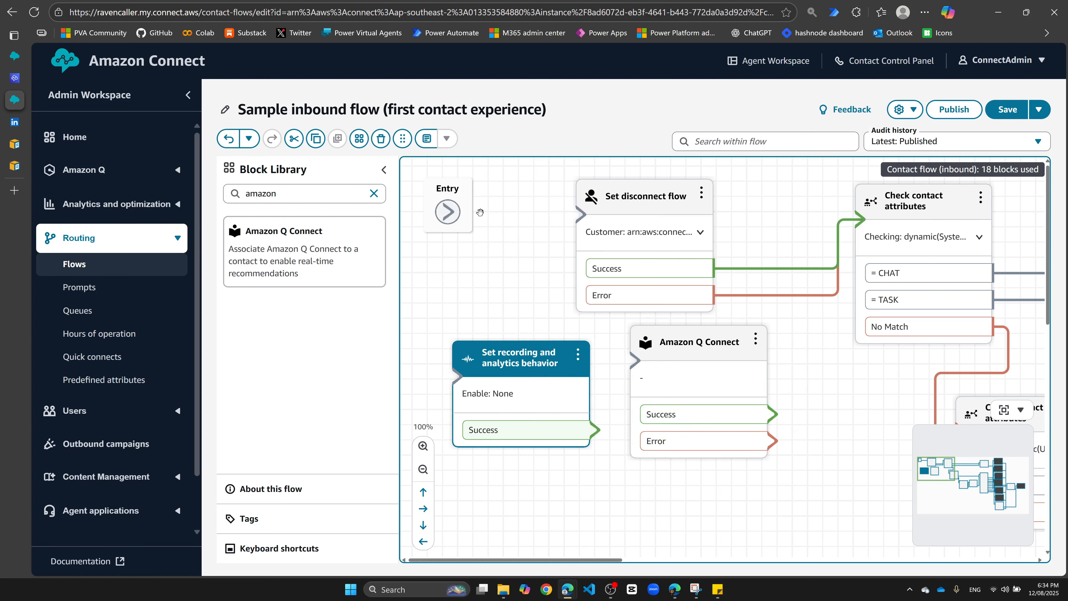
{"action": "left_click", "coordinate": [502, 362]}
{"action": "left_click_drag", "start_coordinate": [449, 216], "coordinate": [459, 380]}
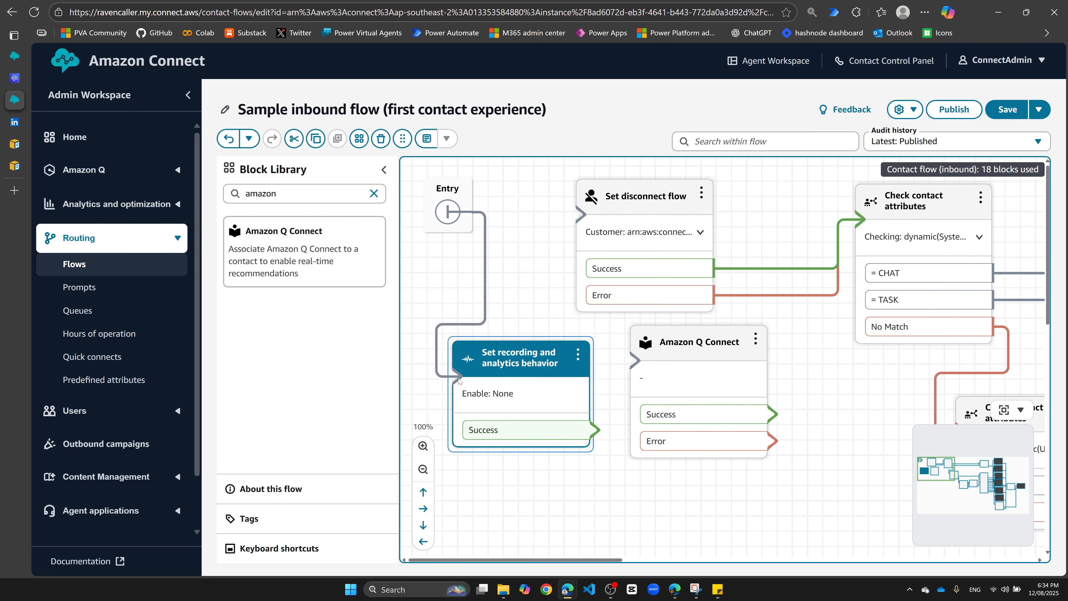
{"action": "left_click_drag", "start_coordinate": [588, 429], "coordinate": [637, 364]}
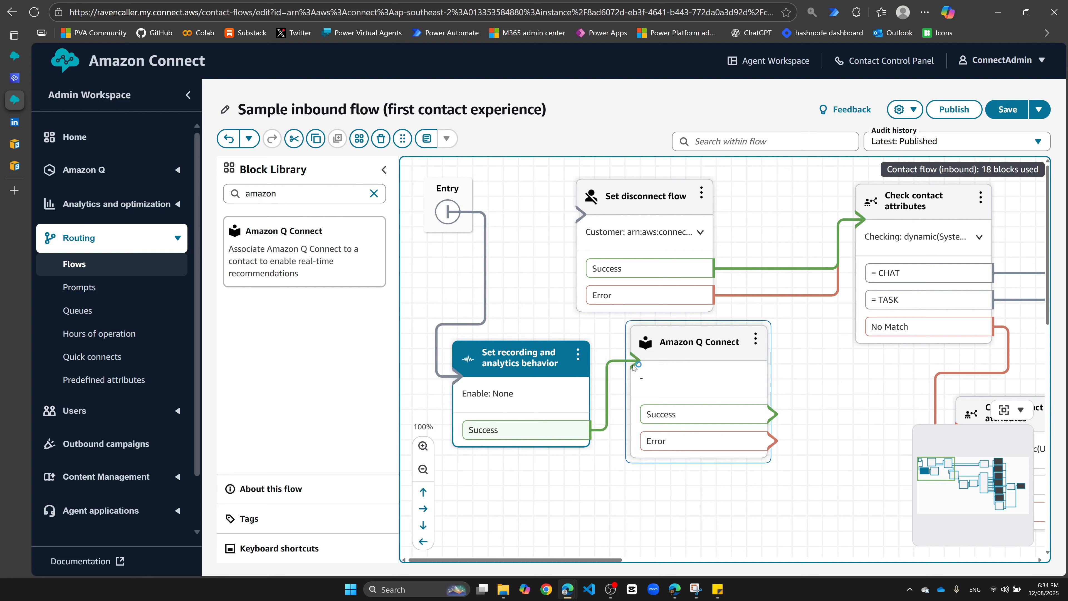
{"action": "left_click_drag", "start_coordinate": [729, 342], "coordinate": [747, 412]}
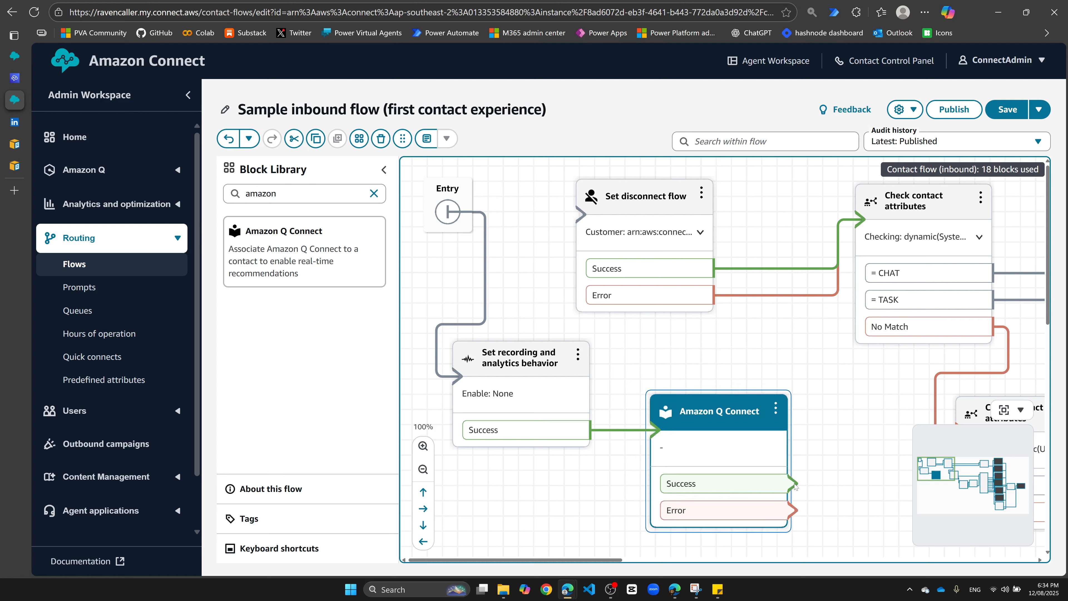
Connect the Amazon Q Connect block's Success output to Set disconnect flow and its Error output to the first Check contact attributes block
{"action": "left_click_drag", "start_coordinate": [793, 484], "coordinate": [580, 215]}
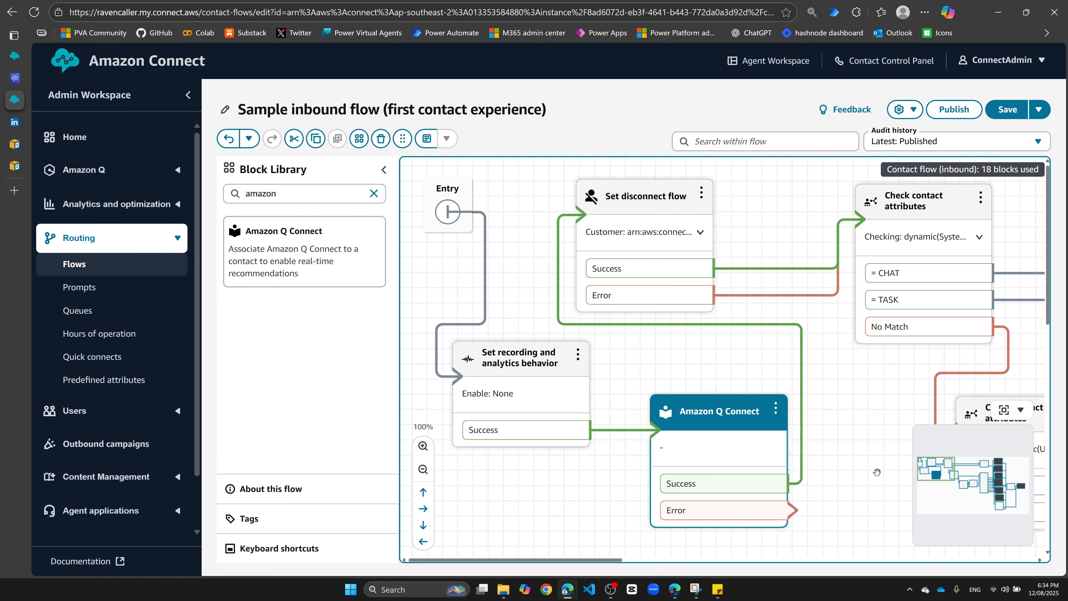
{"action": "scroll", "coordinate": [868, 492], "scroll_direction": "right", "scroll_amount": 10}
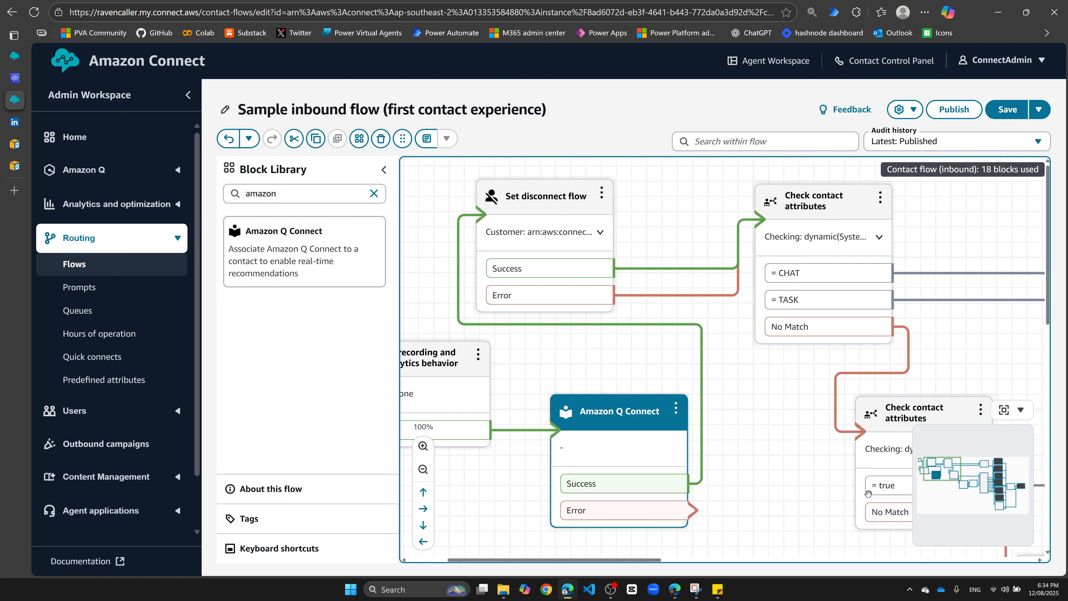
{"action": "scroll", "coordinate": [868, 493], "scroll_direction": "left", "scroll_amount": 10}
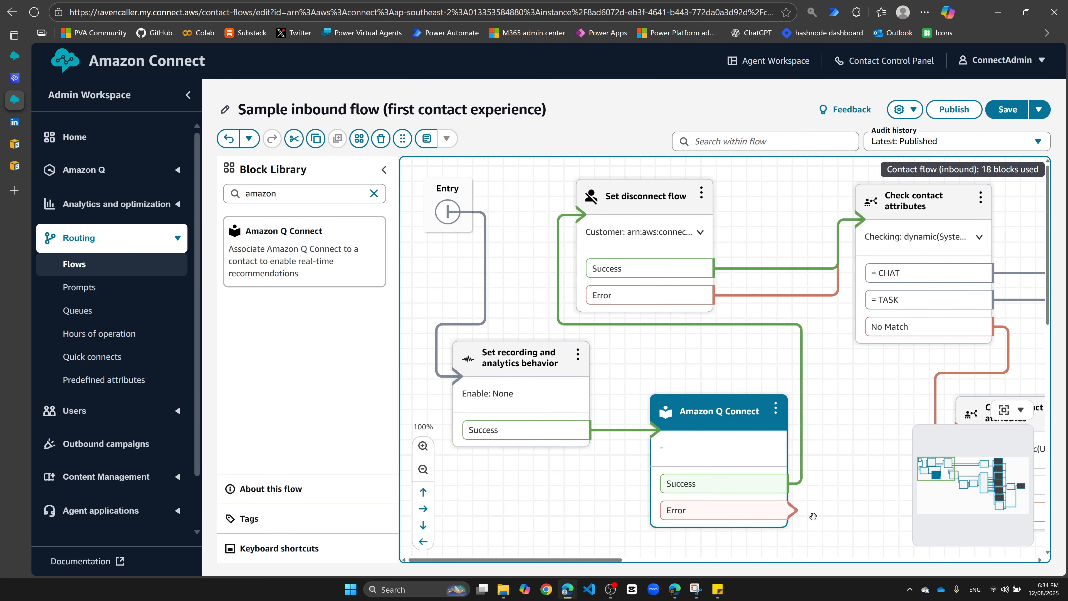
{"action": "left_click_drag", "start_coordinate": [796, 511], "coordinate": [793, 508]}
{"action": "mouse_move", "coordinate": [794, 510]}
{"action": "left_click_drag", "start_coordinate": [786, 510], "coordinate": [833, 295]}
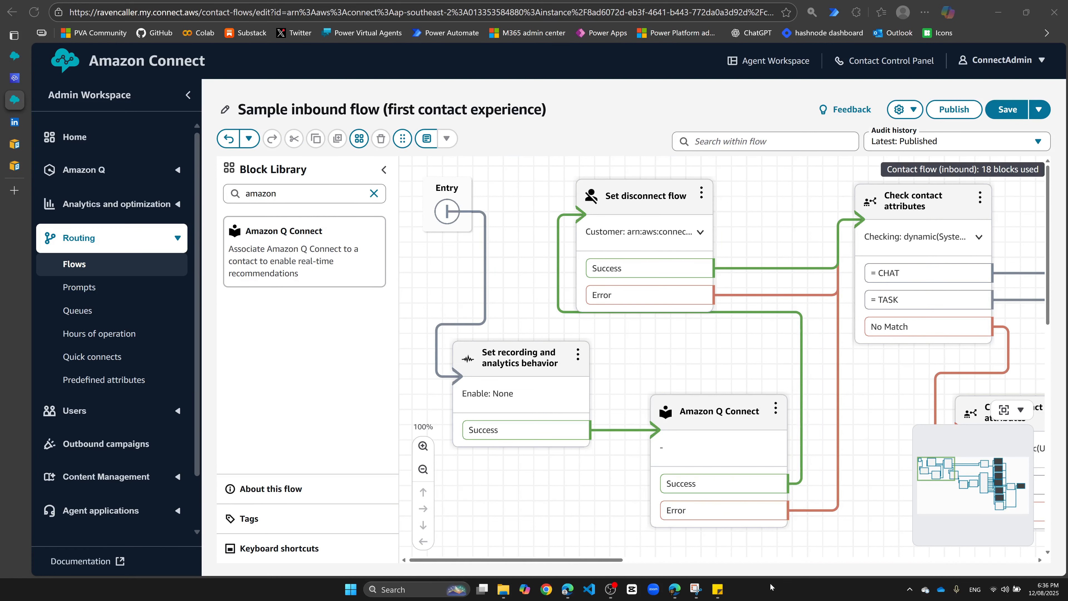
Open the Set recording and analytics behavior block's settings and turn on voice recording for agent and customer
{"action": "left_click", "coordinate": [515, 358]}
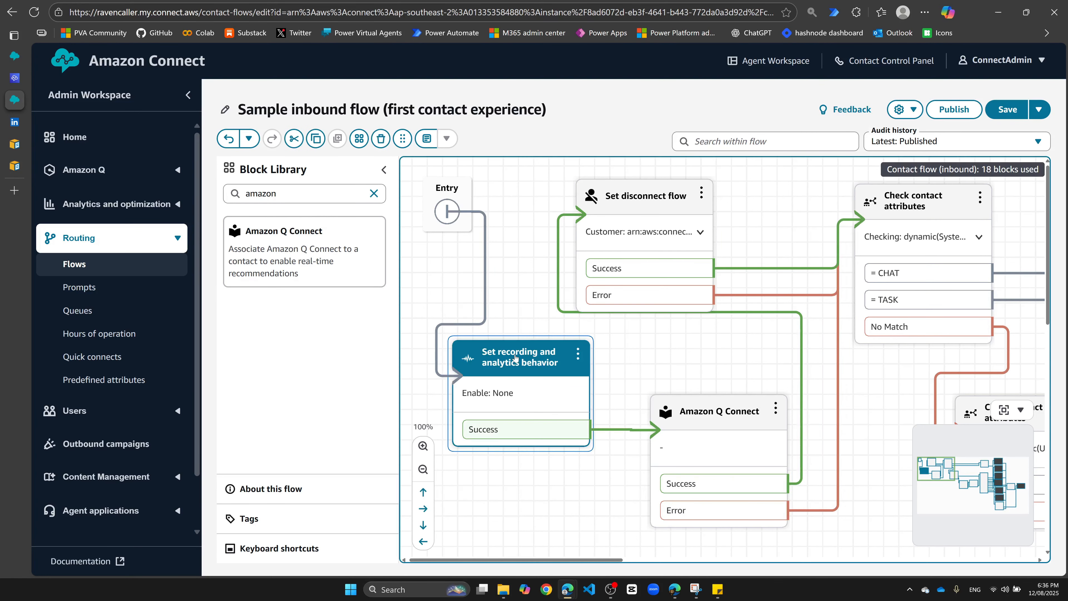
{"action": "double_click", "coordinate": [515, 358]}
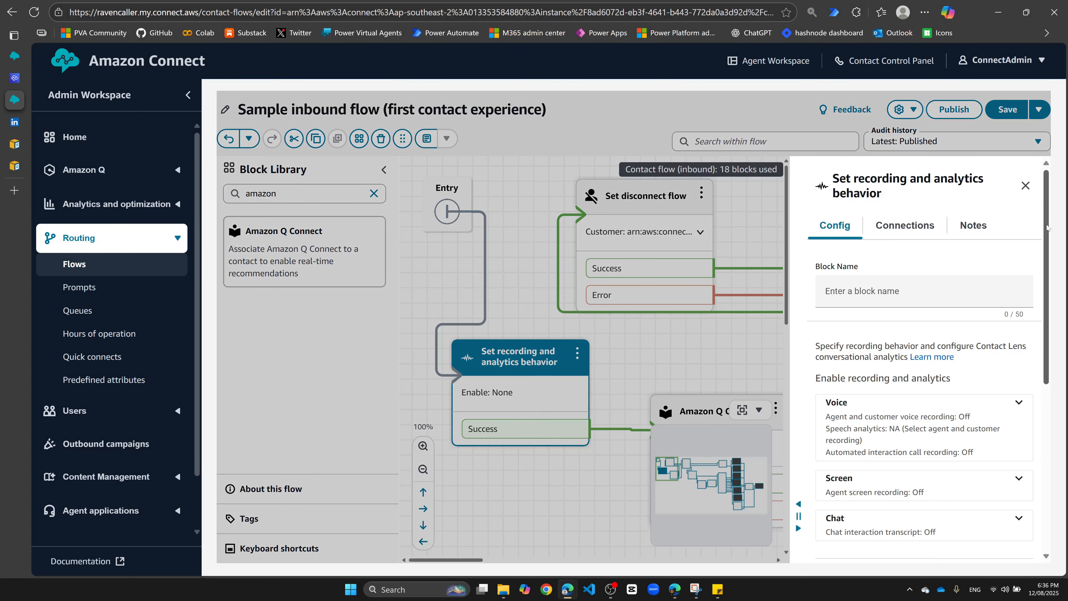
{"action": "left_click_drag", "start_coordinate": [1044, 218], "coordinate": [1054, 318]}
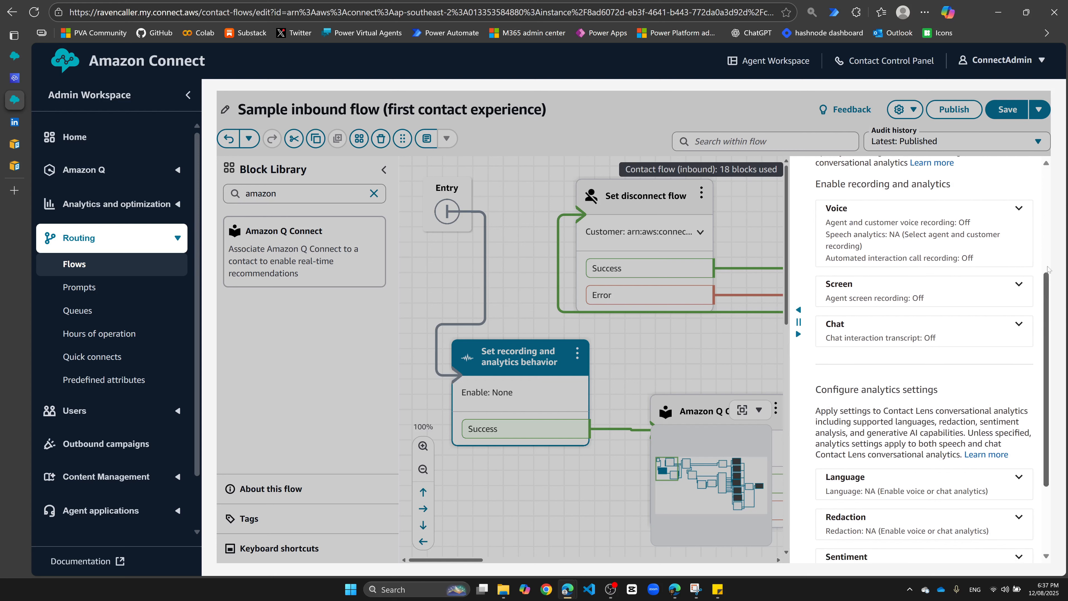
{"action": "left_click", "coordinate": [1018, 209]}
{"action": "scroll", "coordinate": [932, 262], "scroll_direction": "up", "scroll_amount": 4}
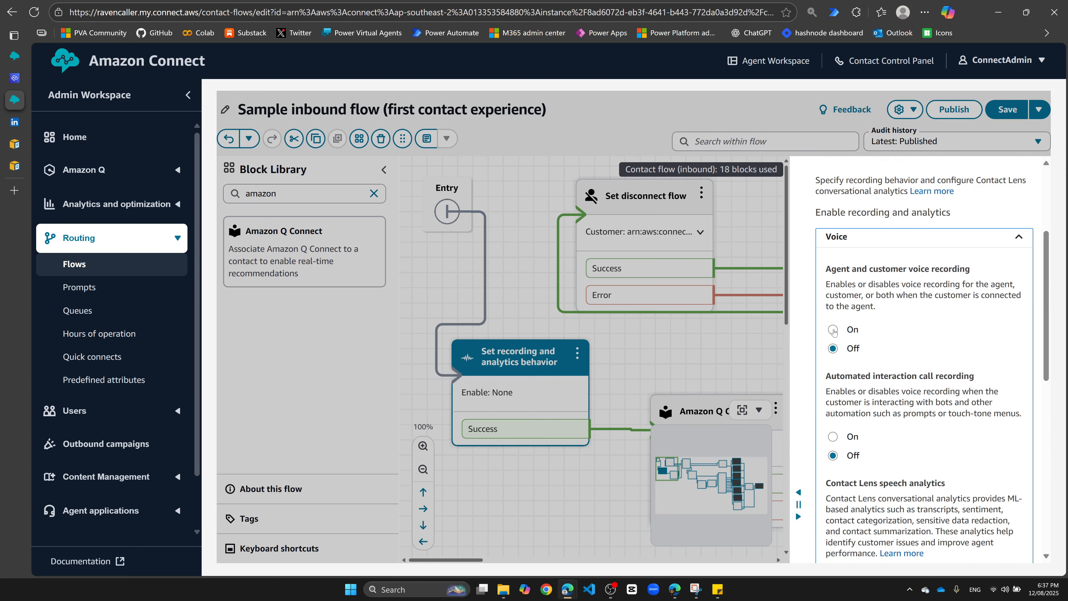
{"action": "left_click", "coordinate": [849, 332]}
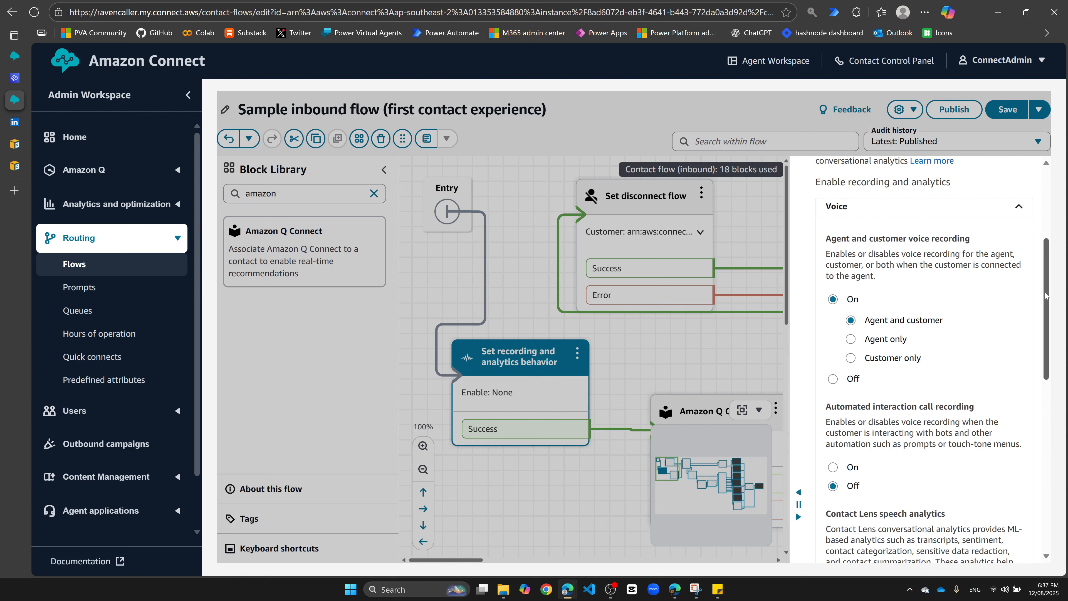
Turn on automated interaction call recording and speech analytics with Real-time and post-call analytics, and save the block's settings
{"action": "scroll", "coordinate": [972, 343], "scroll_direction": "down", "scroll_amount": 2}
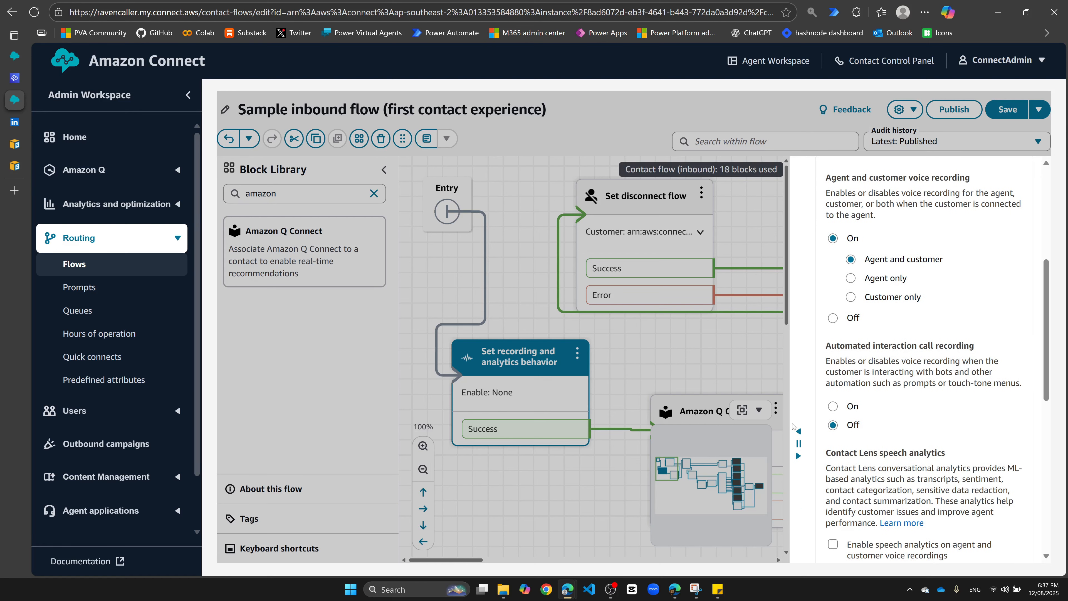
{"action": "scroll", "coordinate": [912, 299], "scroll_direction": "down", "scroll_amount": 2}
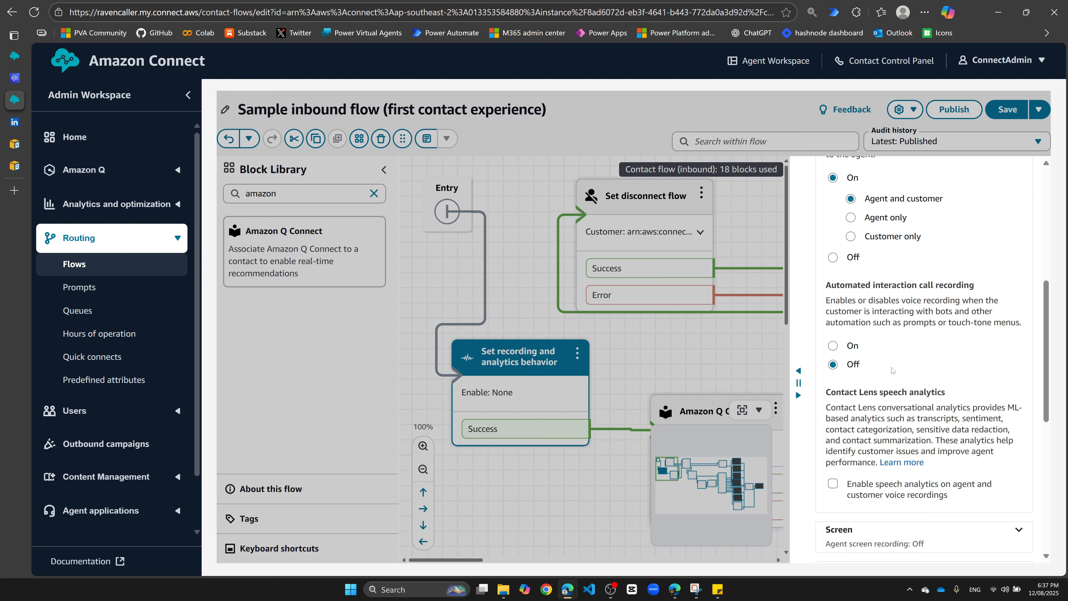
{"action": "left_click", "coordinate": [833, 483]}
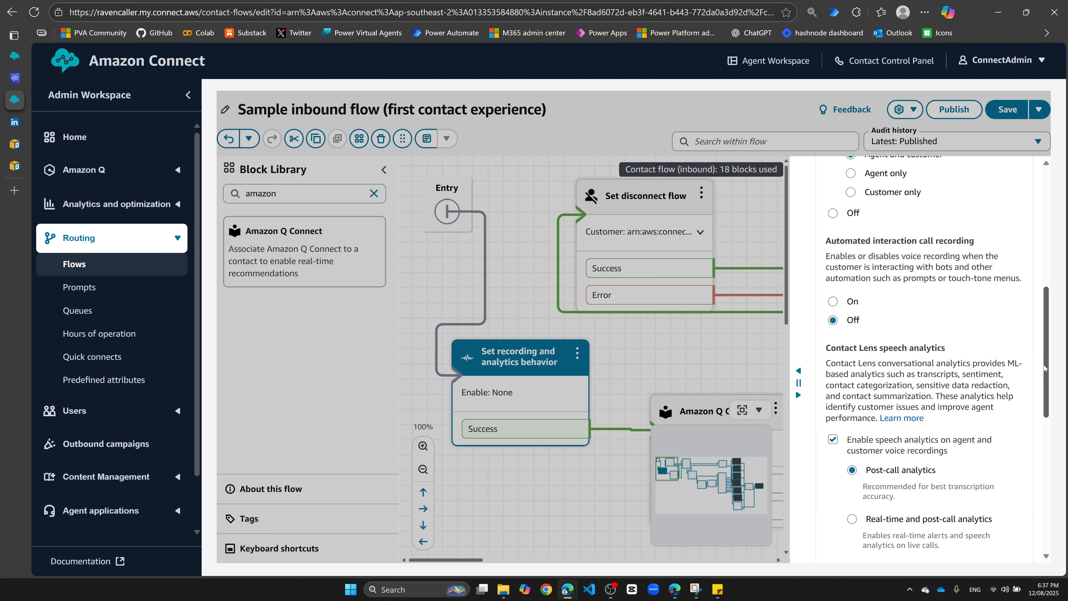
{"action": "left_click_drag", "start_coordinate": [1044, 365], "coordinate": [1066, 373]}
{"action": "left_click", "coordinate": [833, 291]}
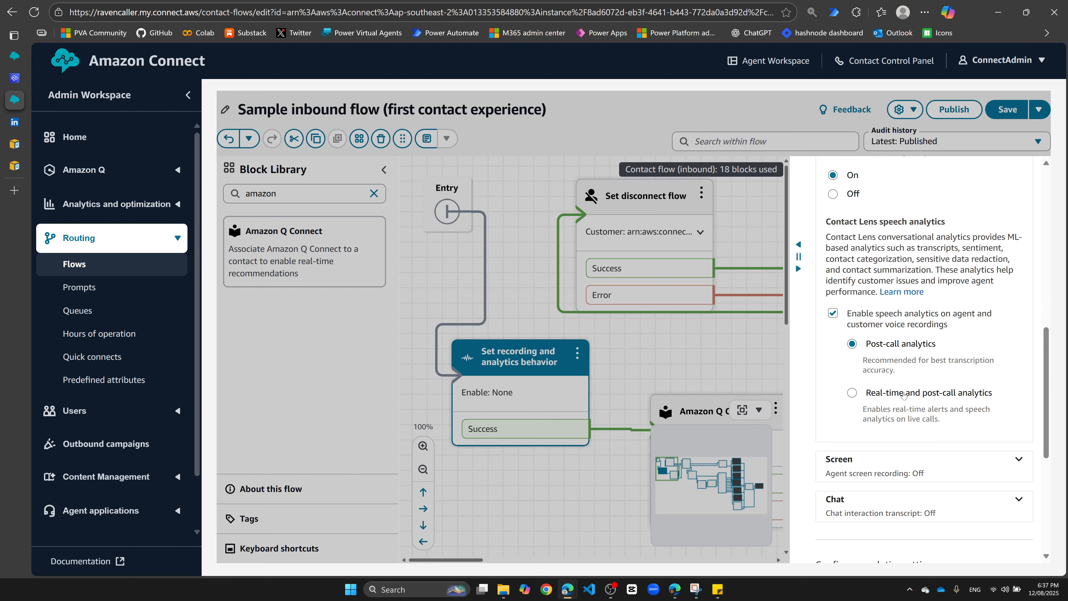
{"action": "left_click", "coordinate": [852, 395]}
{"action": "left_click_drag", "start_coordinate": [1047, 357], "coordinate": [1047, 395]}
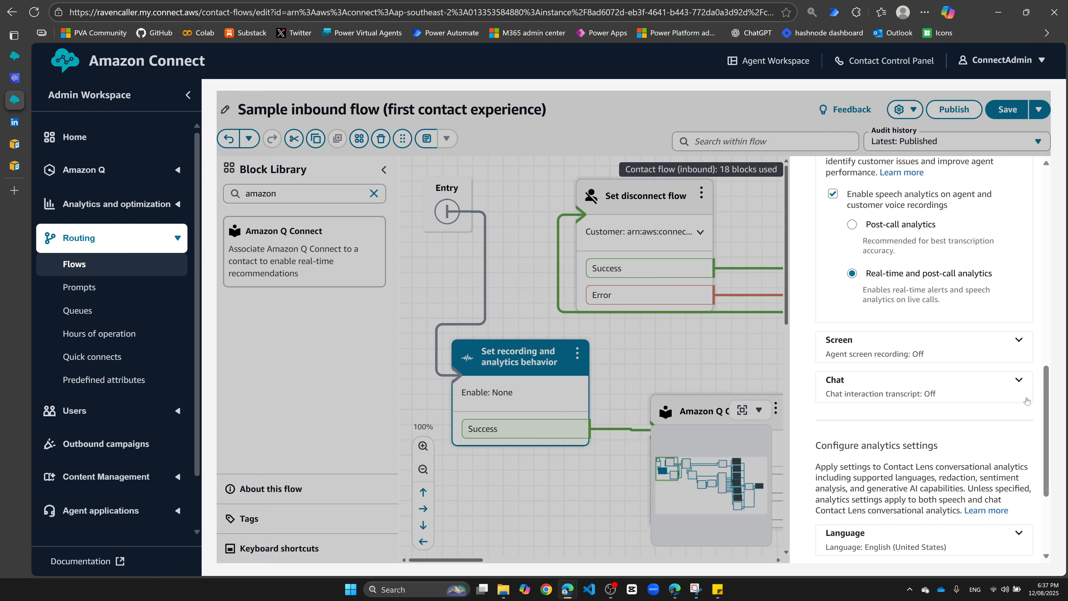
{"action": "left_click_drag", "start_coordinate": [1042, 419], "coordinate": [1045, 461]}
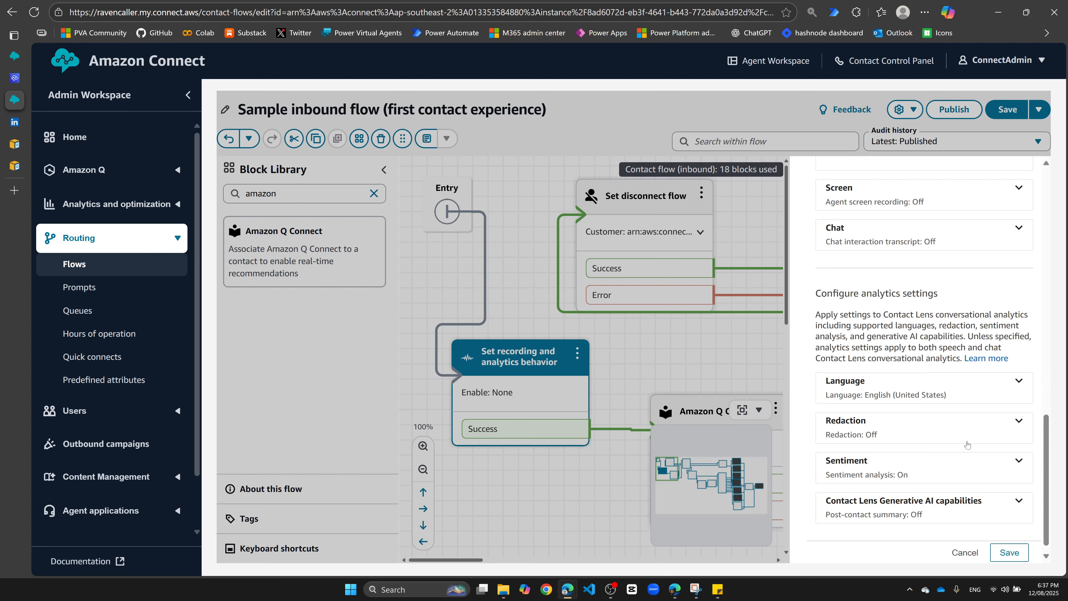
{"action": "left_click", "coordinate": [1010, 552]}
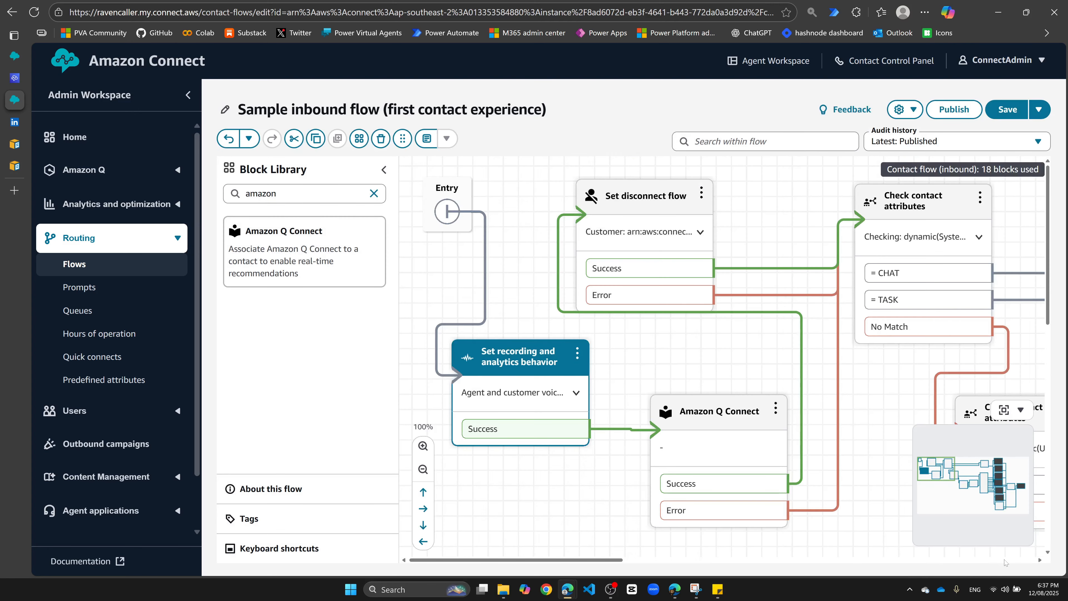
Set the Amazon Q Connect block's domain manually to the listed Wisdom assistant ARN and save the block's settings
{"action": "left_click", "coordinate": [720, 415]}
{"action": "left_click_drag", "start_coordinate": [720, 414], "coordinate": [722, 415]}
{"action": "double_click", "coordinate": [721, 416]}
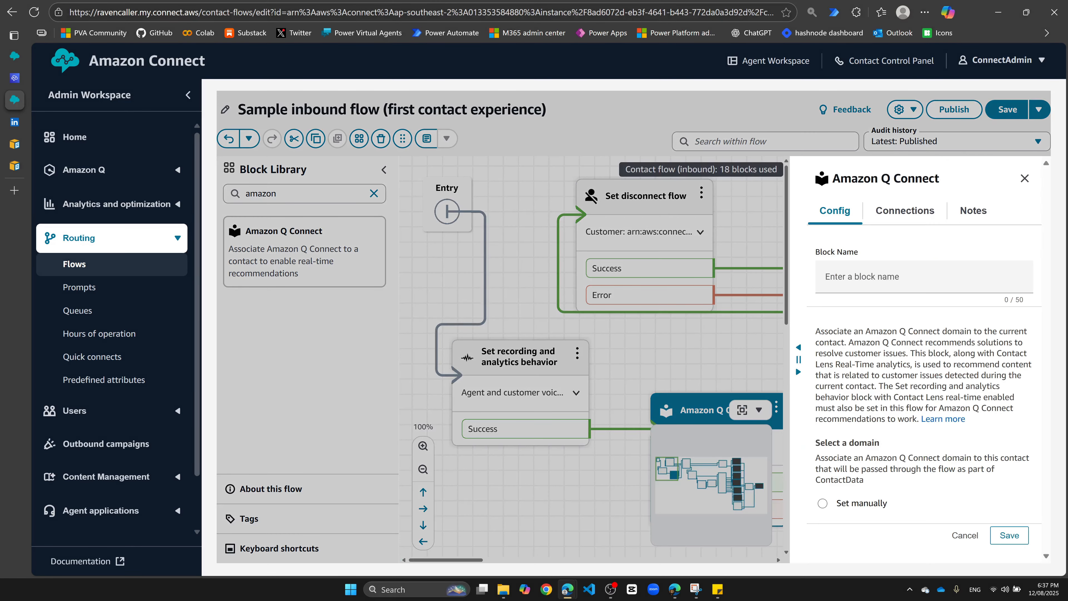
{"action": "left_click", "coordinate": [824, 504]}
{"action": "scroll", "coordinate": [825, 505], "scroll_direction": "down", "scroll_amount": 1}
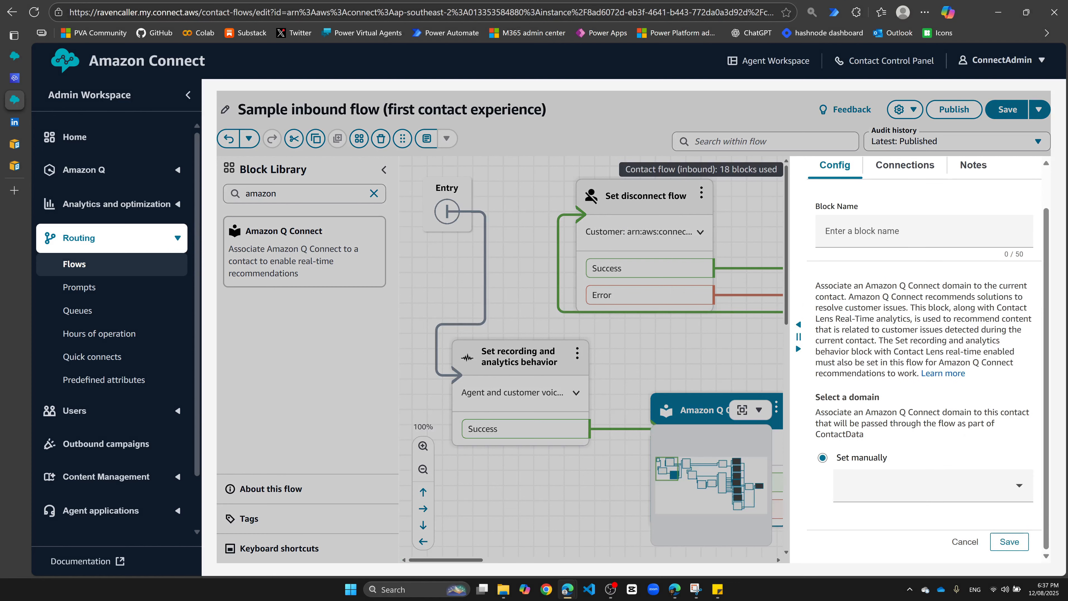
{"action": "left_click", "coordinate": [1009, 488]}
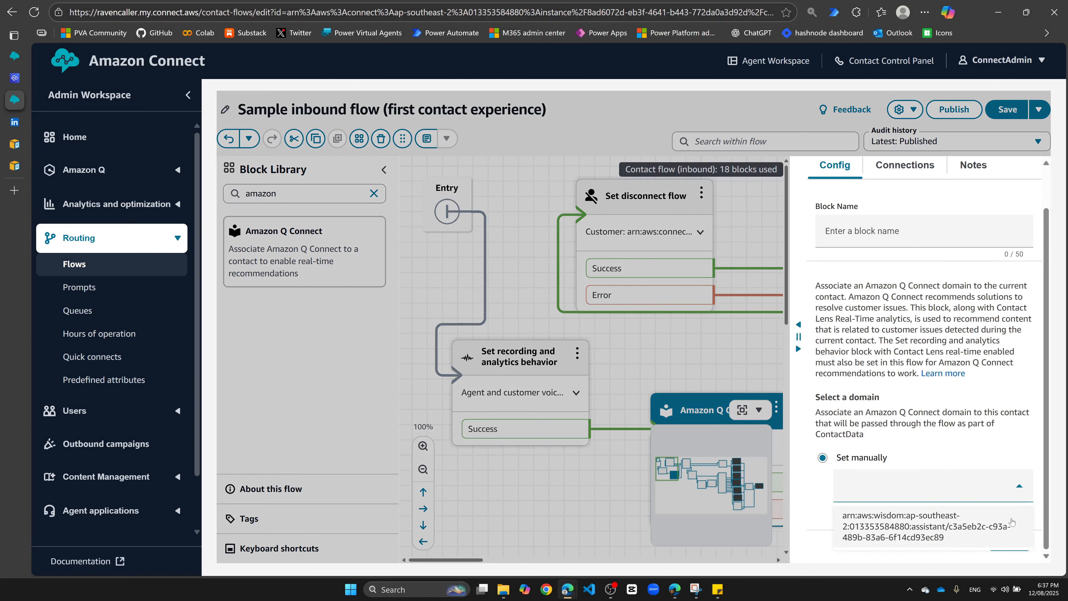
{"action": "left_click", "coordinate": [949, 524]}
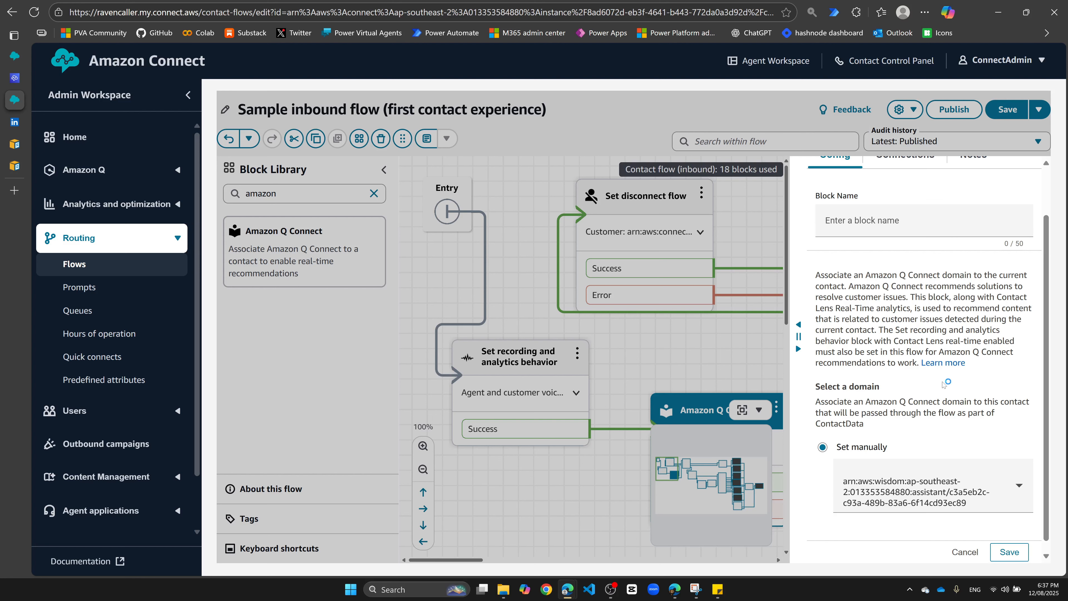
{"action": "left_click", "coordinate": [1010, 542]}
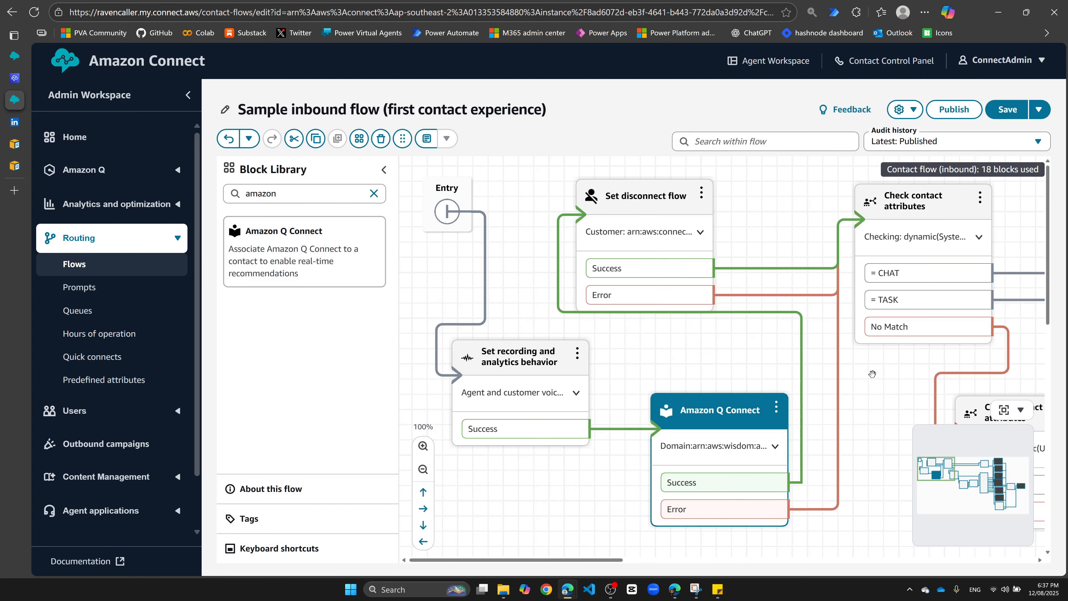
Save the Sample inbound flow (first contact experience) and publish it
{"action": "left_click", "coordinate": [1003, 111]}
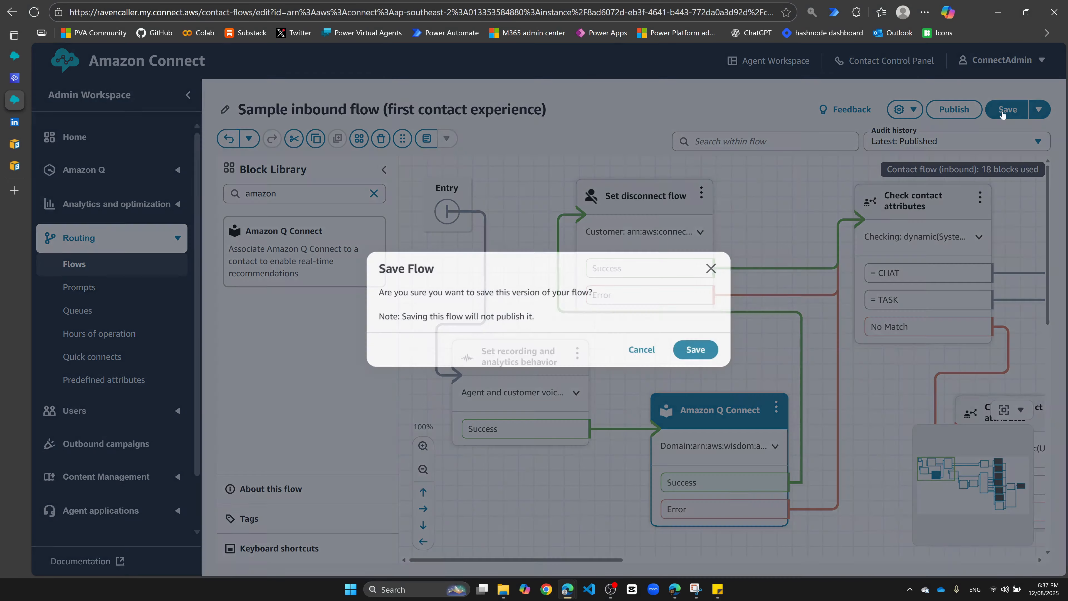
{"action": "left_click", "coordinate": [702, 356]}
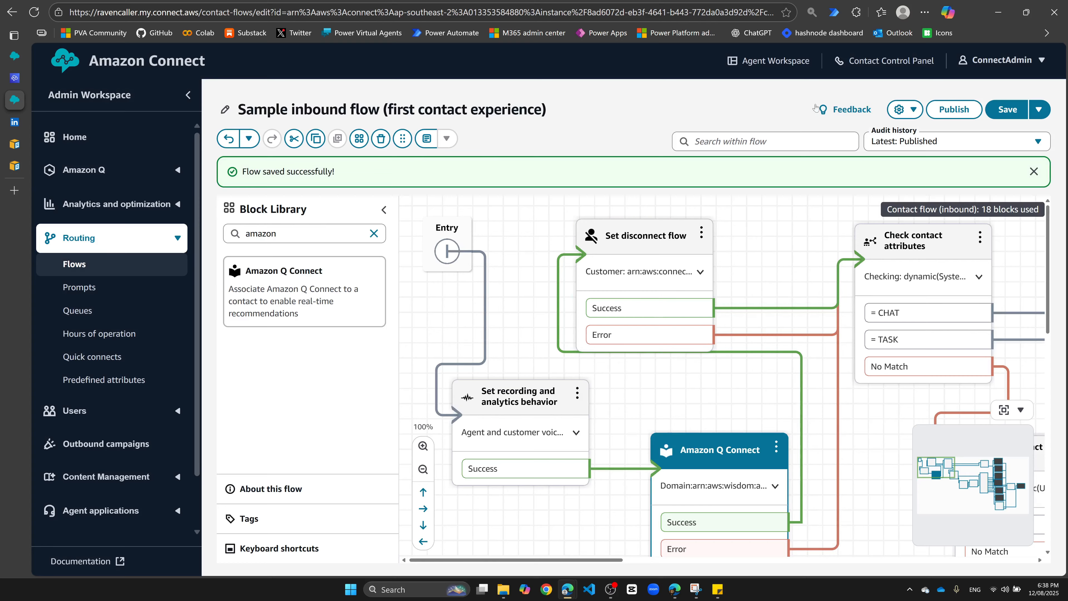
{"action": "left_click", "coordinate": [953, 110]}
{"action": "left_click", "coordinate": [686, 374]}
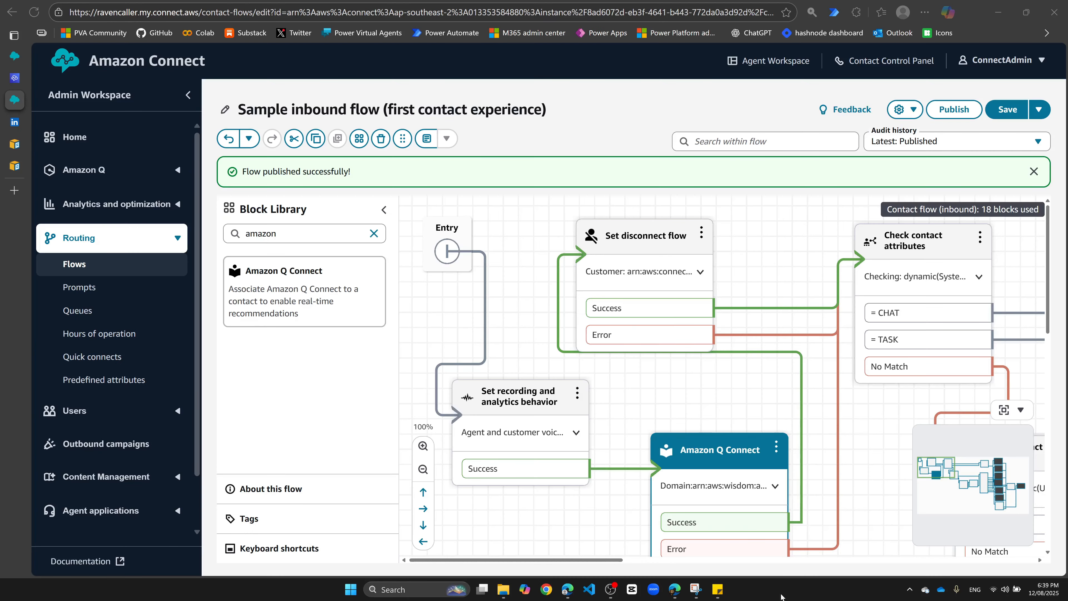
Open the Agent Workspace from the flow page, maximize its window and look at the Amazon Q assistant
{"action": "left_click", "coordinate": [785, 522]}
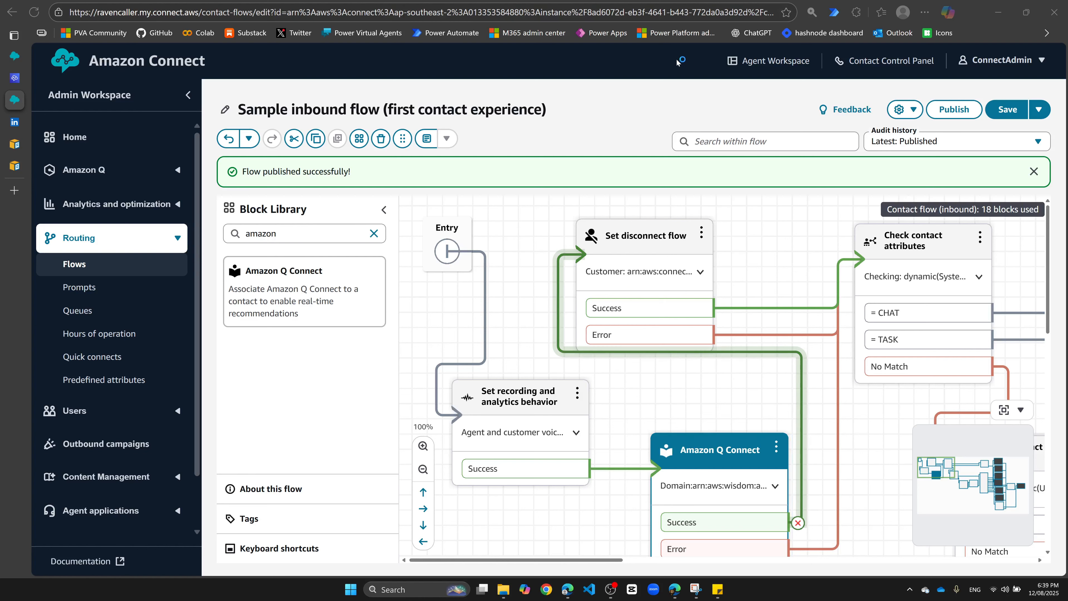
{"action": "left_click", "coordinate": [767, 70]}
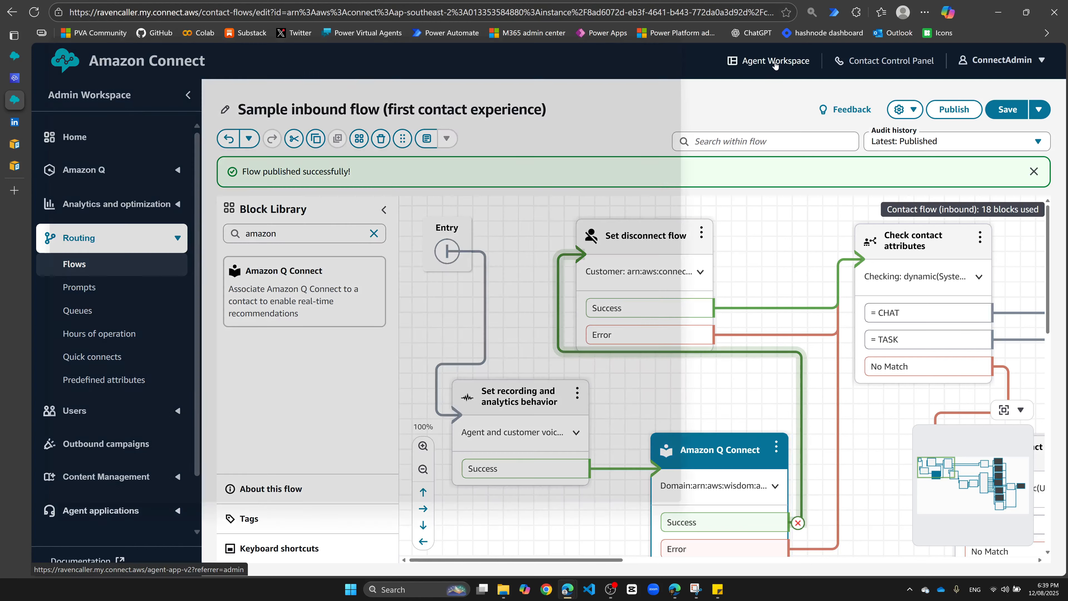
{"action": "left_click_drag", "start_coordinate": [410, 13], "coordinate": [607, 32]}
{"action": "double_click", "coordinate": [608, 31]}
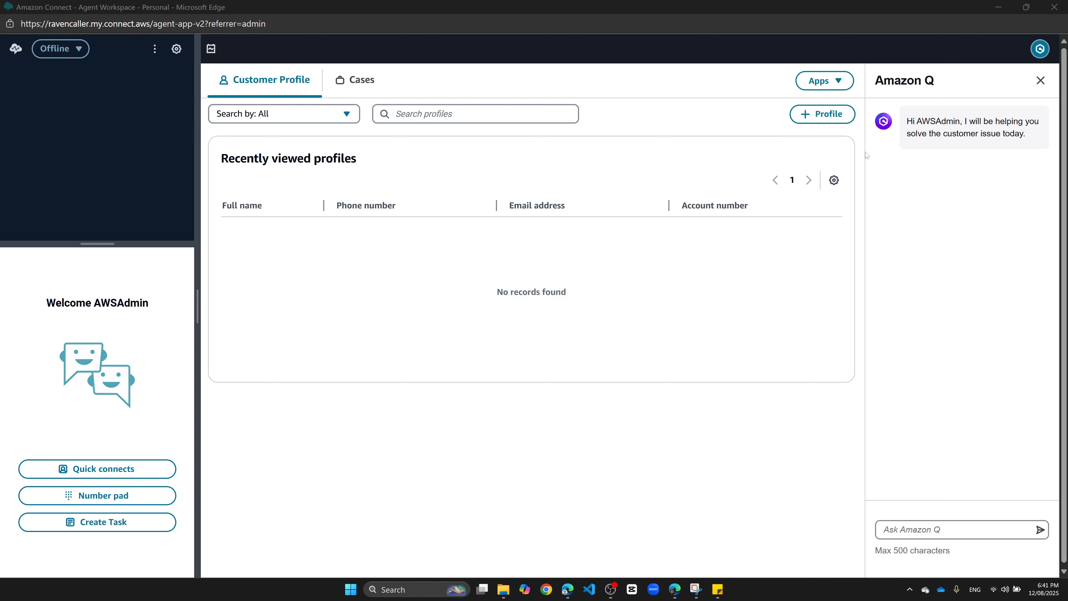
{"action": "left_click_drag", "start_coordinate": [872, 81], "coordinate": [942, 82]}
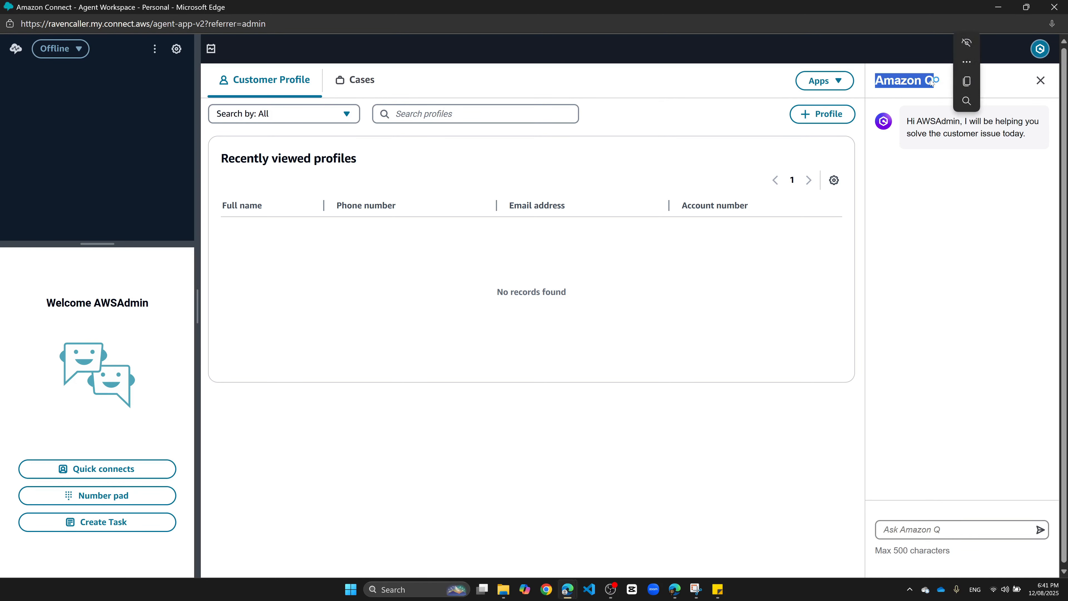
{"action": "left_click", "coordinate": [932, 242]}
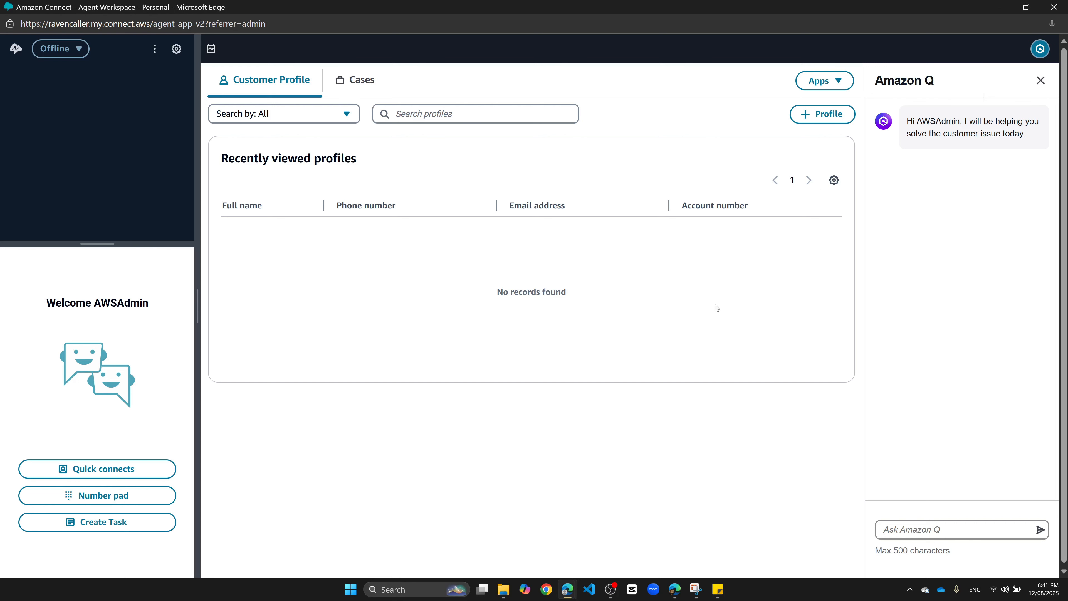
Set the agent status to Available and accept the incoming anonymous call
{"action": "left_click", "coordinate": [63, 48]}
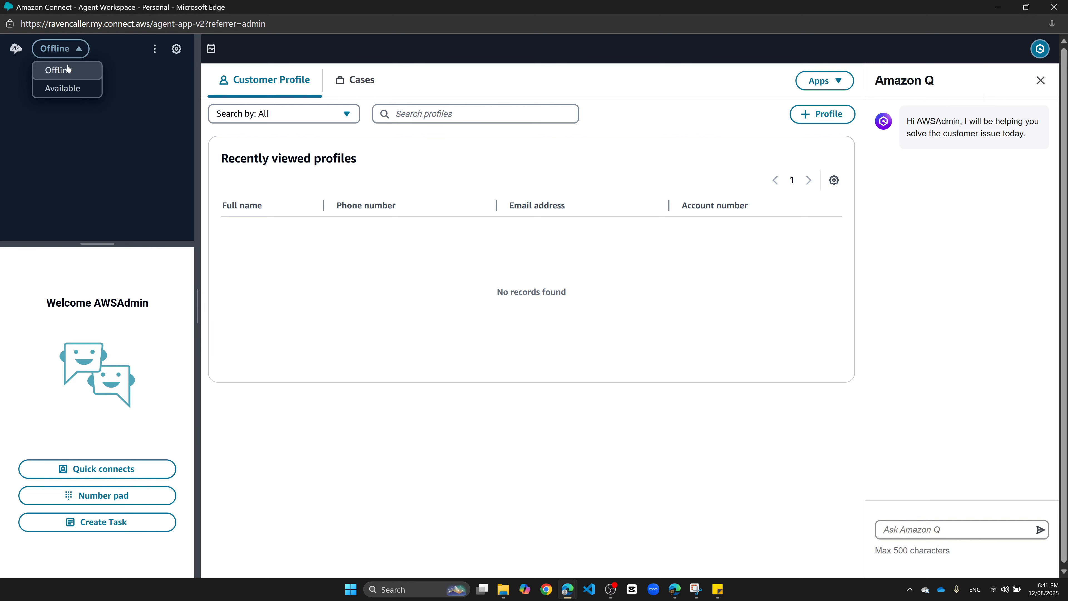
{"action": "left_click", "coordinate": [63, 88]}
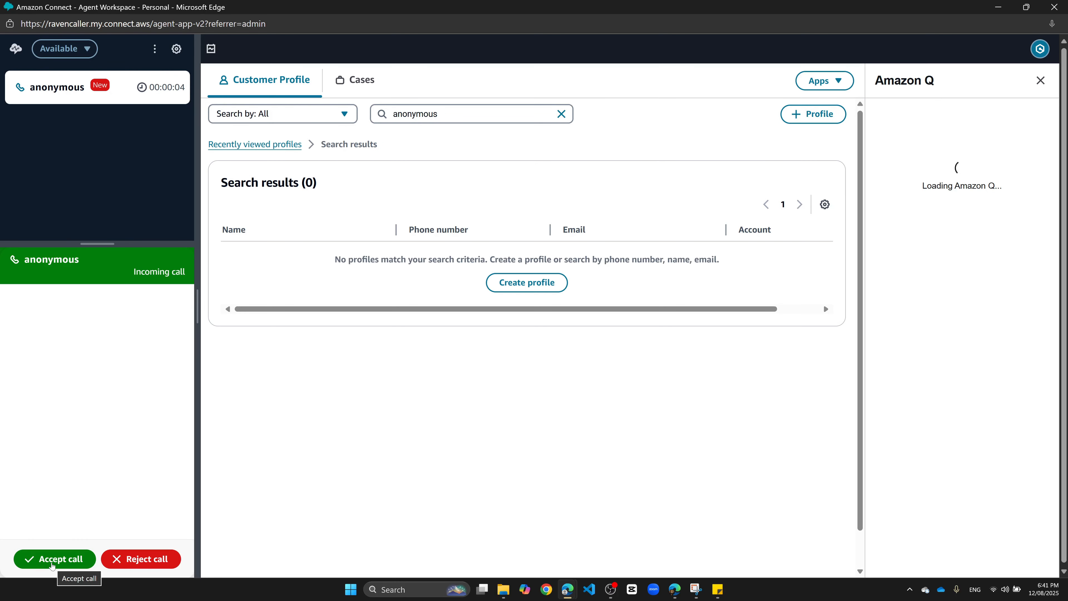
{"action": "left_click", "coordinate": [52, 560]}
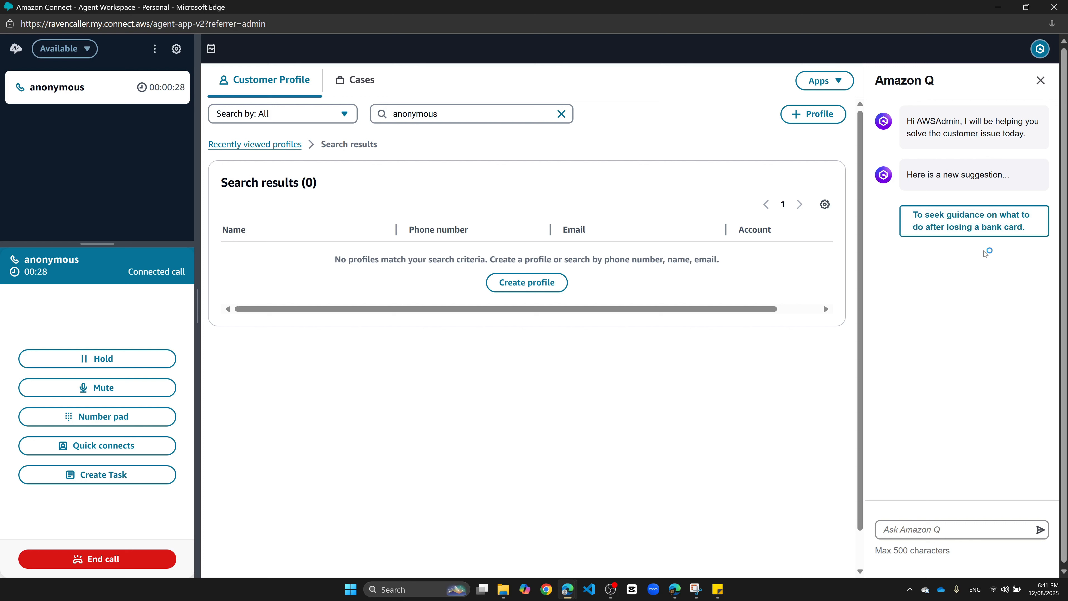
Use Amazon Q's suggestion on losing a bank card, expand the answer's sources and open the related article Apply for NAB Credit Card.docx
{"action": "left_click", "coordinate": [969, 229]}
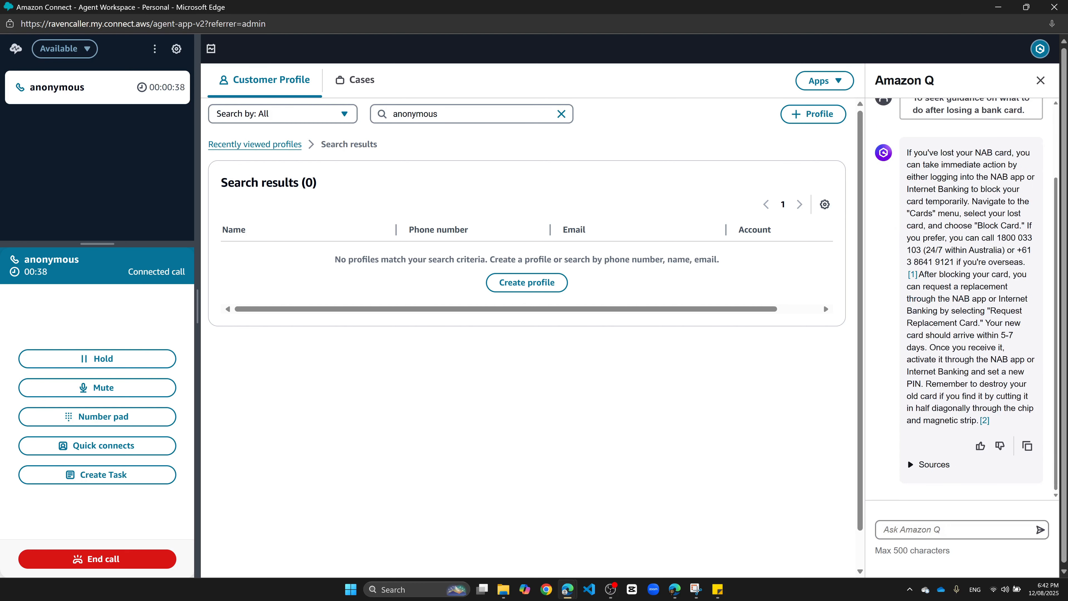
{"action": "left_click", "coordinate": [916, 463]}
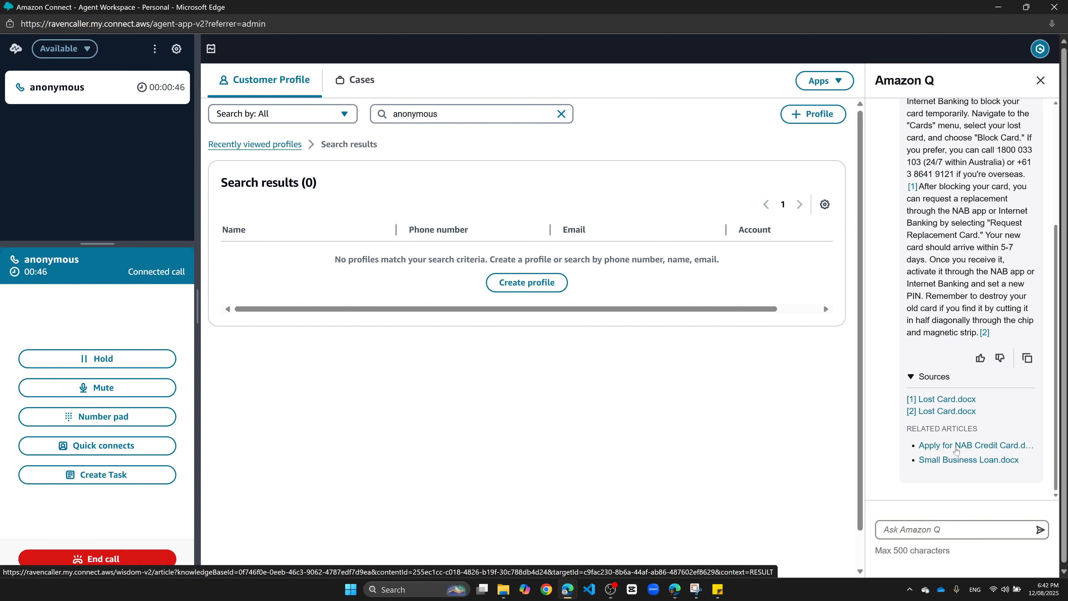
{"action": "left_click", "coordinate": [955, 446]}
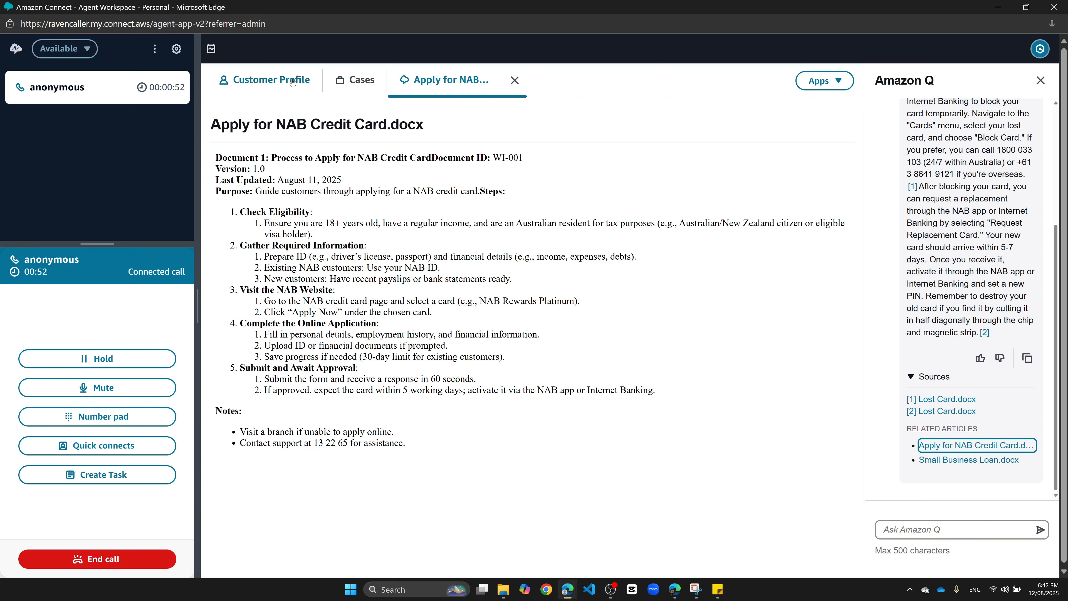
Return to Customer Profile and use Amazon Q's suggestion covering both a lost bank card and a business loan for a cafe
{"action": "left_click", "coordinate": [350, 84]}
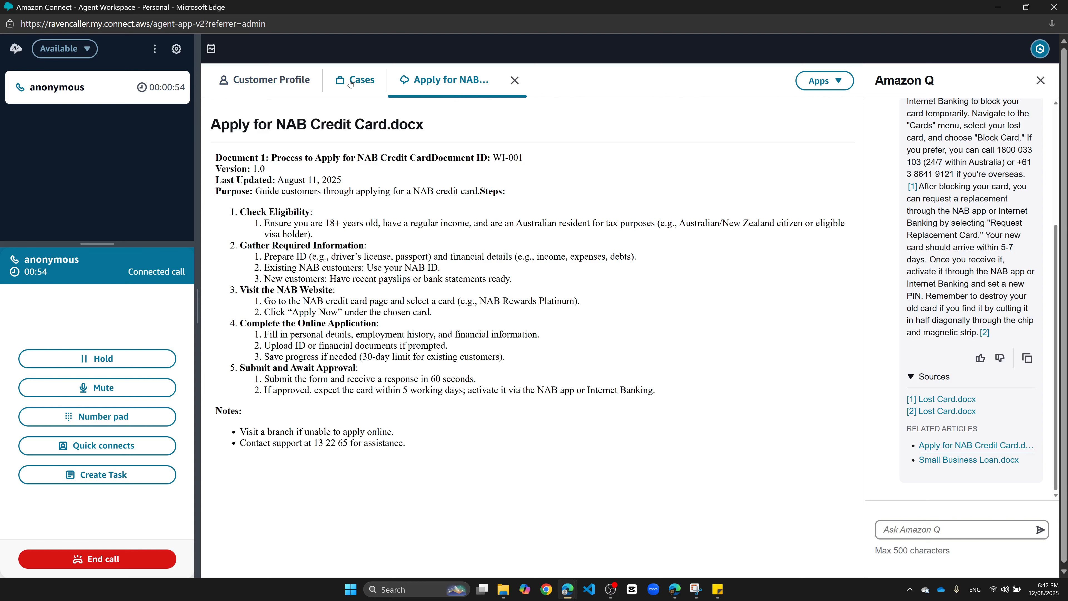
{"action": "left_click", "coordinate": [410, 86]}
{"action": "left_click", "coordinate": [291, 86]}
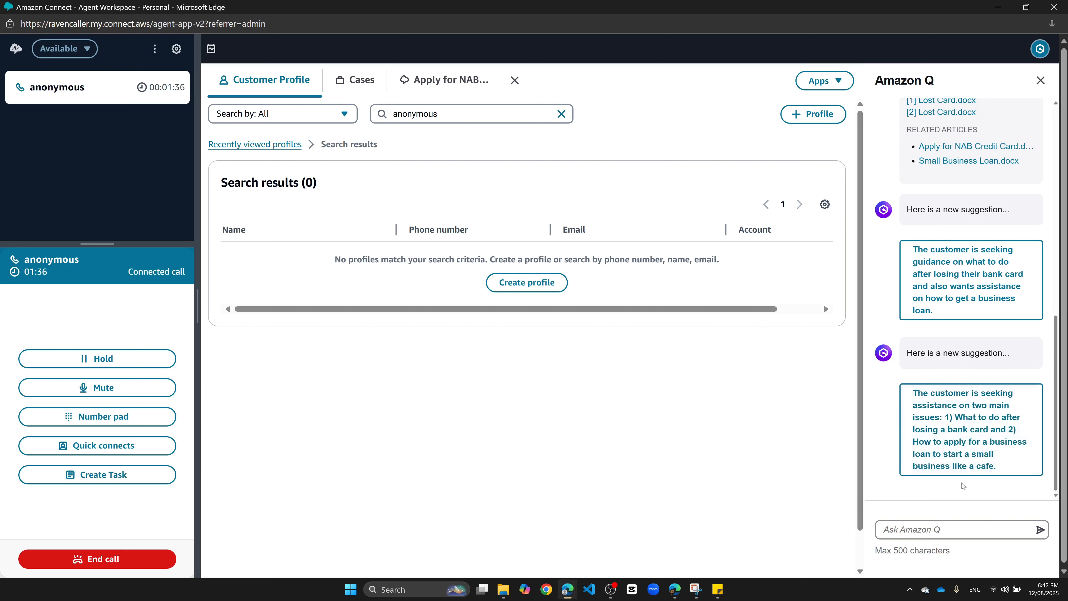
{"action": "left_click", "coordinate": [963, 448]}
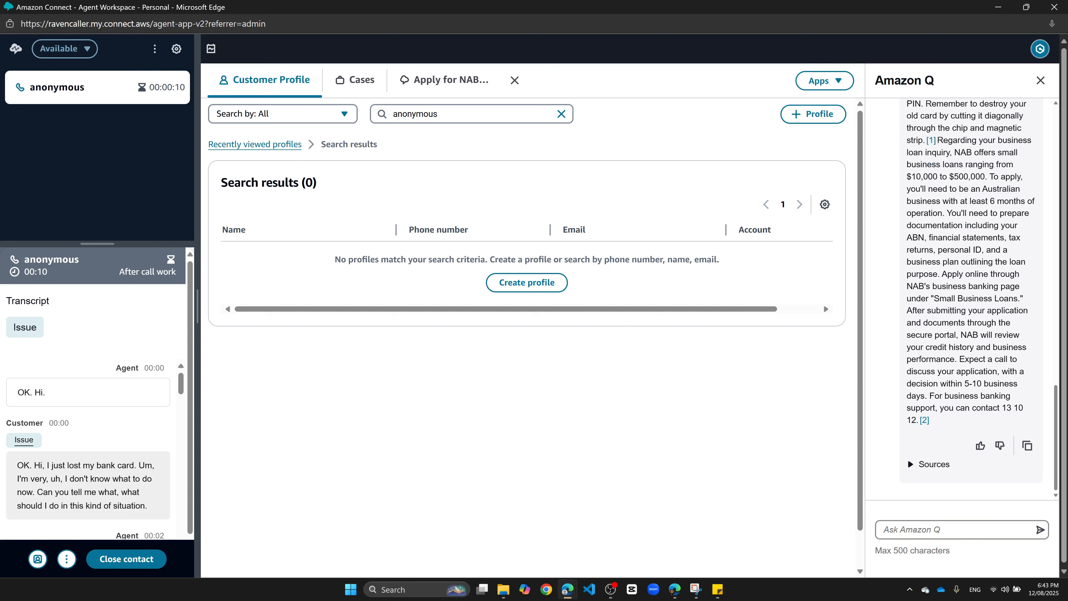
Review the call transcript shown for the contact in after call work
{"action": "left_click", "coordinate": [770, 597]}
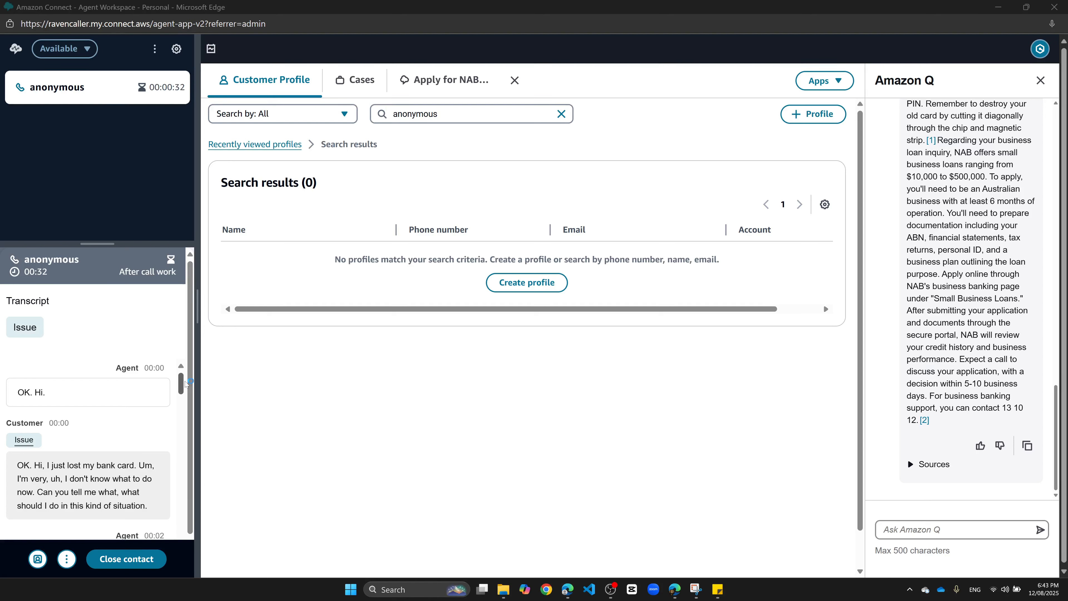
{"action": "scroll", "coordinate": [112, 377], "scroll_direction": "down", "scroll_amount": 1}
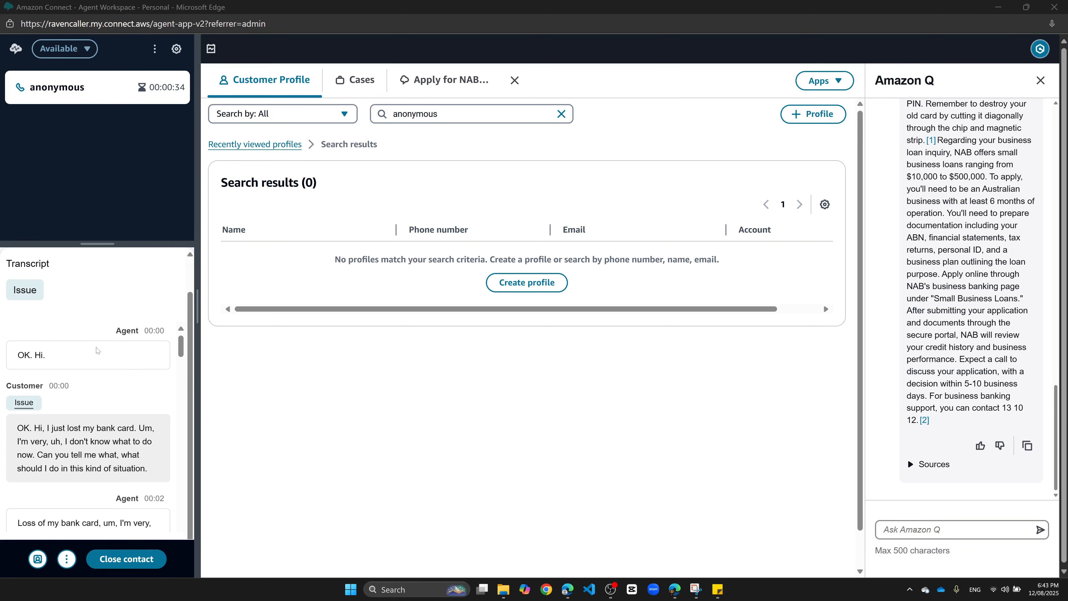
{"action": "left_click_drag", "start_coordinate": [182, 352], "coordinate": [161, 305]}
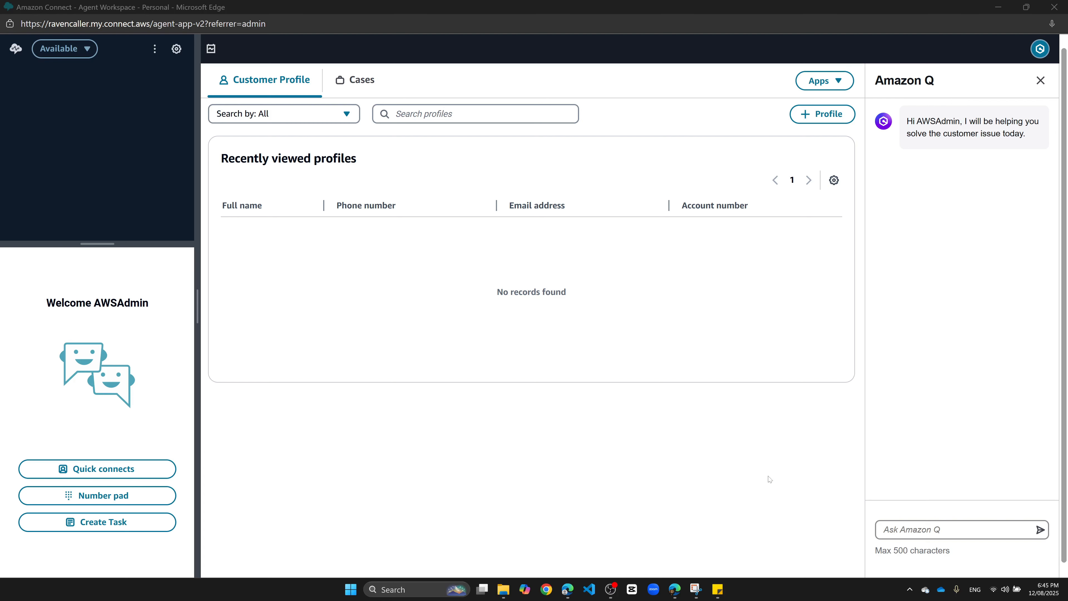
{"action": "left_click", "coordinate": [835, 85]}
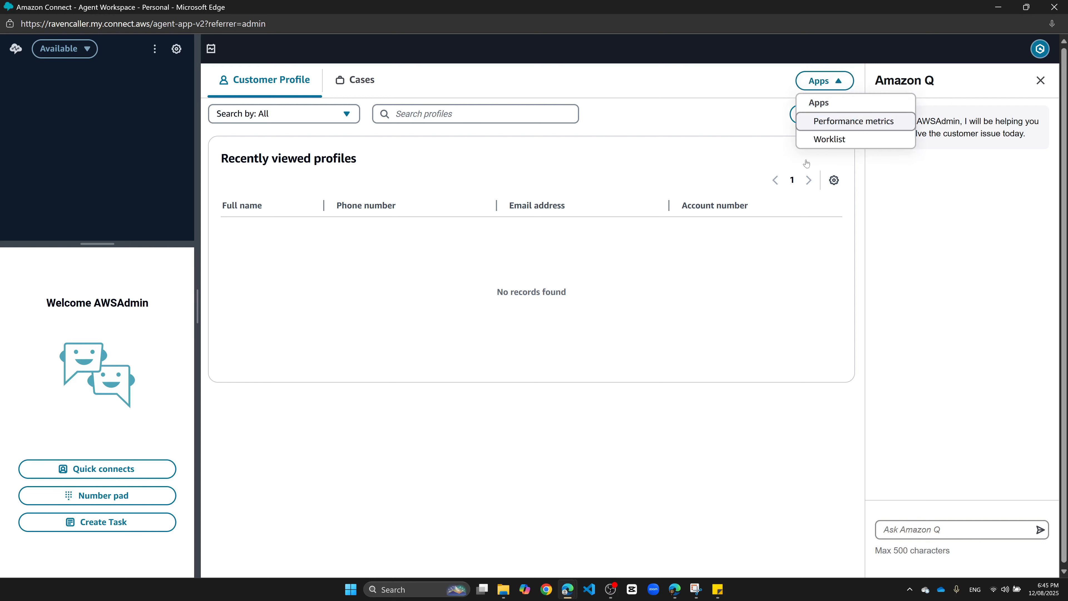
{"action": "left_click", "coordinate": [828, 85]}
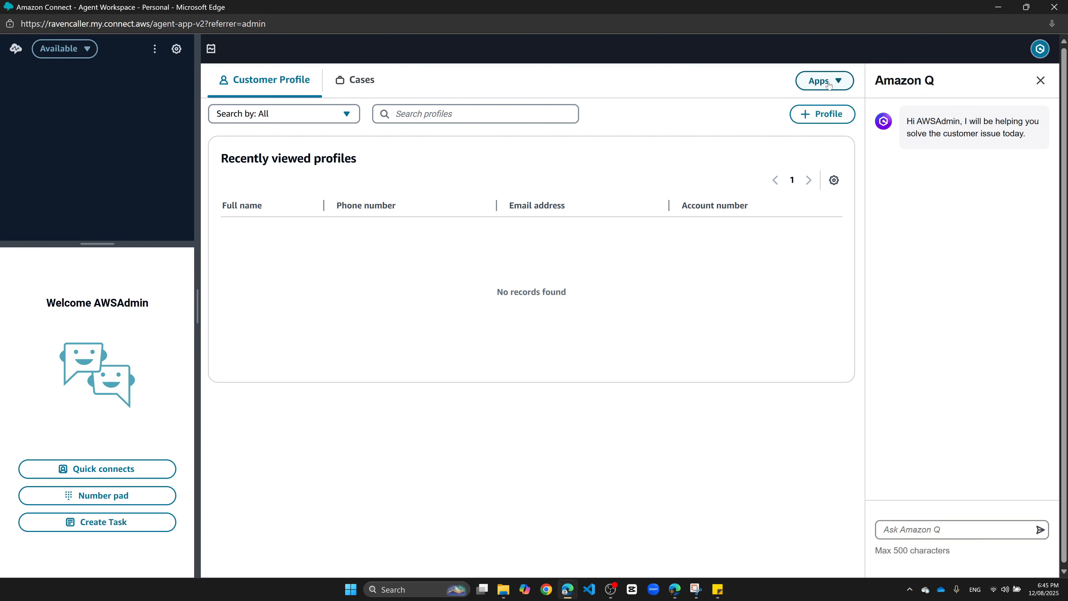
{"action": "left_click", "coordinate": [828, 84]}
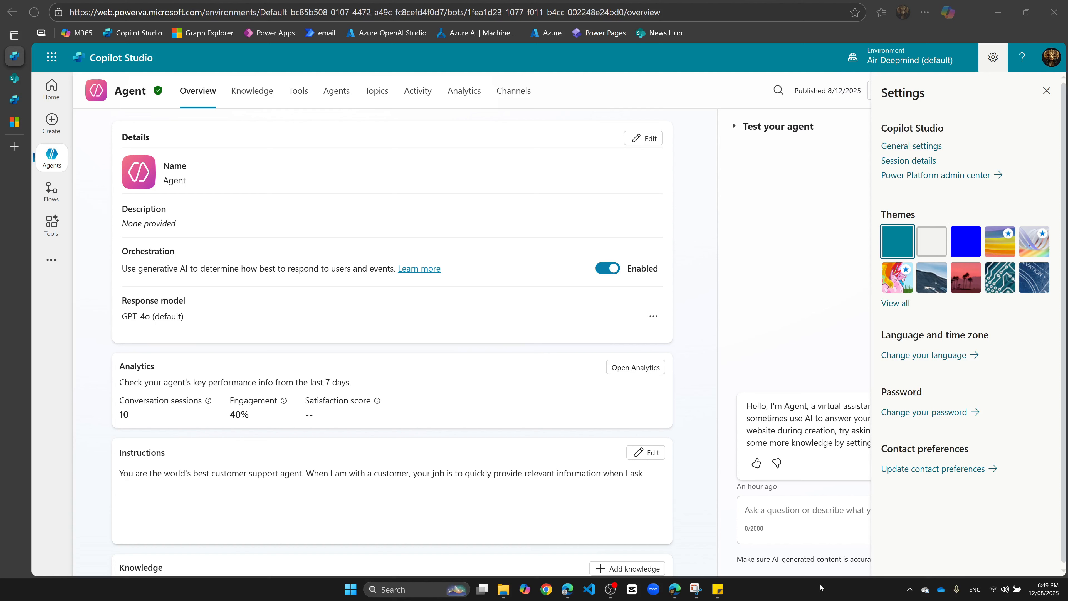
In Copilot Studio, close the Settings pane and view the Orchestration setting on the agent's overview
{"action": "left_click", "coordinate": [1050, 91]}
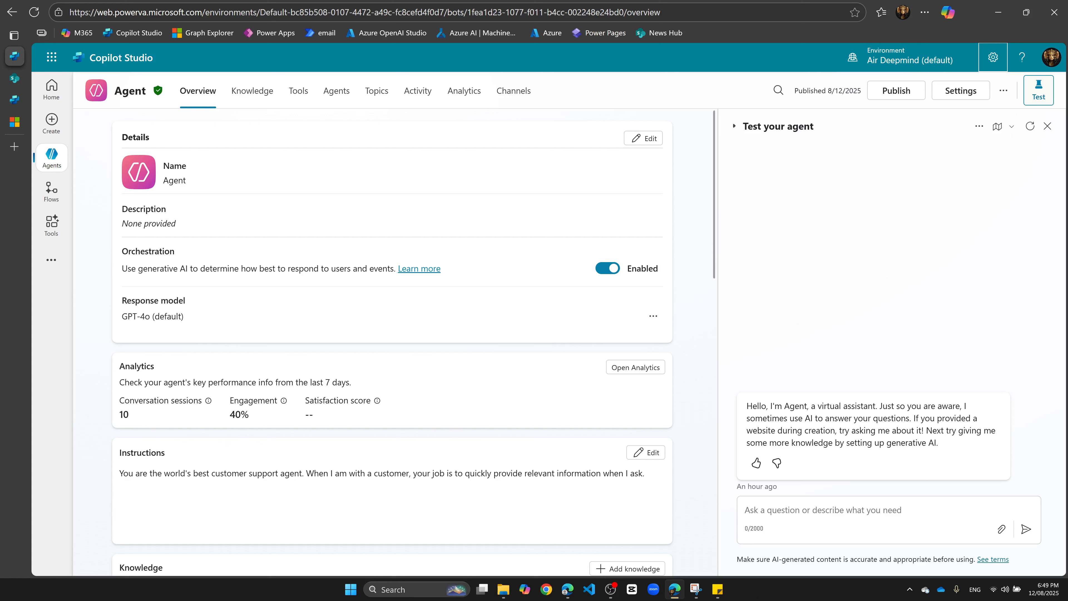
{"action": "left_click_drag", "start_coordinate": [139, 269], "coordinate": [188, 268]}
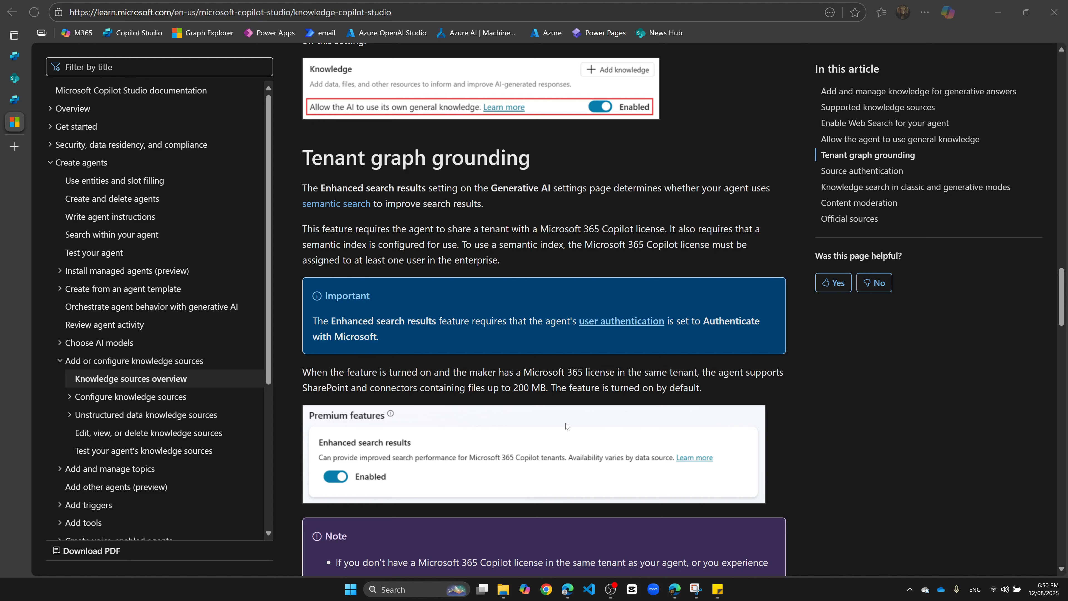
Read the Tenant graph grounding section of the Copilot Studio documentation for the Microsoft 365 license requirement and file size limit
{"action": "left_click_drag", "start_coordinate": [524, 372], "coordinate": [614, 373]}
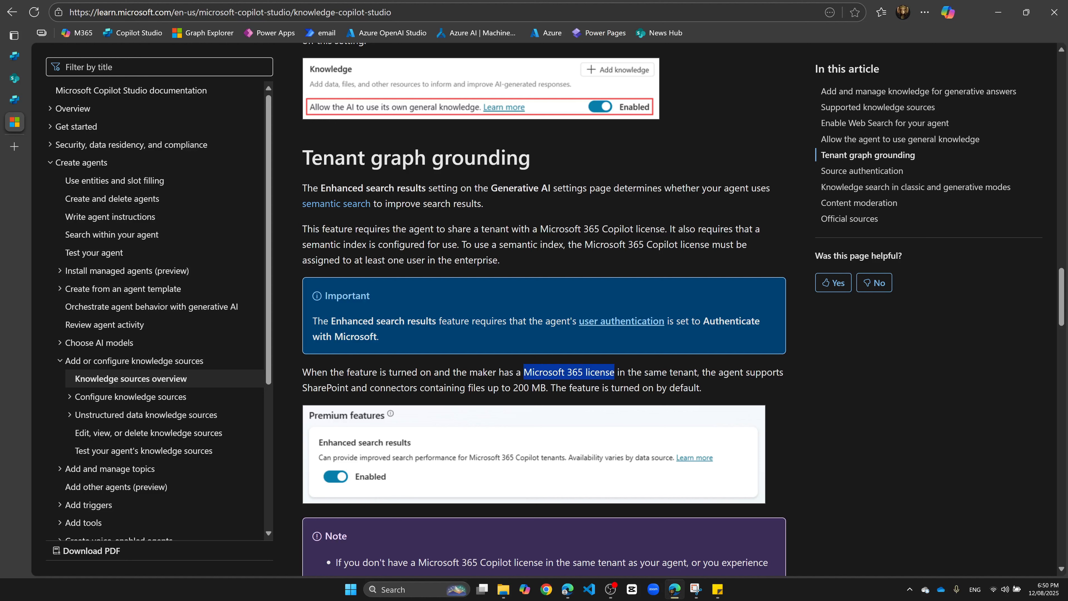
{"action": "left_click", "coordinate": [592, 388]}
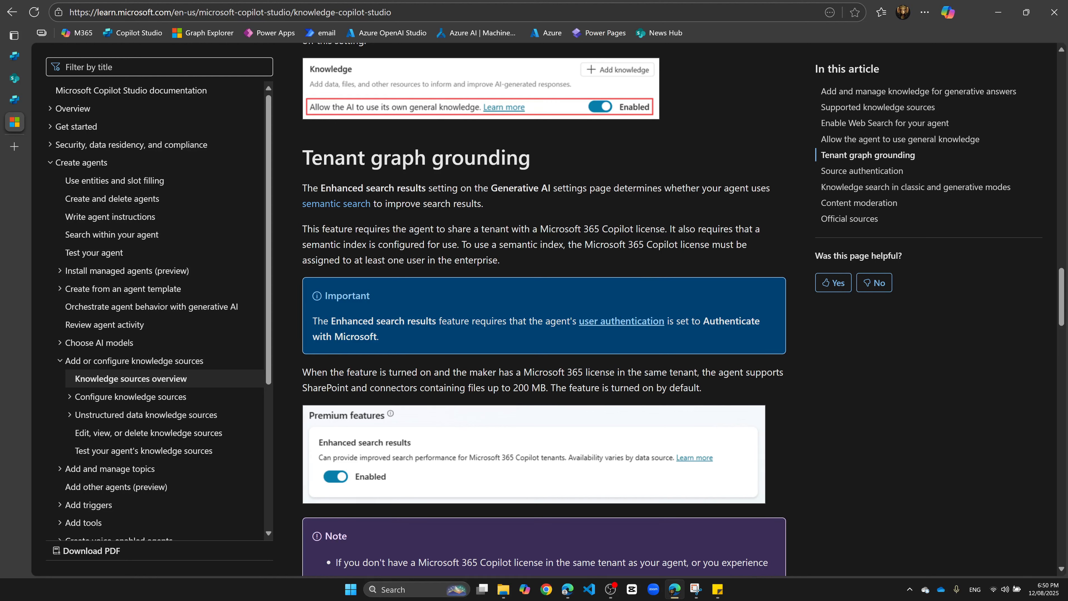
{"action": "left_click_drag", "start_coordinate": [513, 388], "coordinate": [545, 387]}
{"action": "left_click", "coordinate": [563, 379]}
{"action": "left_click_drag", "start_coordinate": [521, 372], "coordinate": [613, 372]}
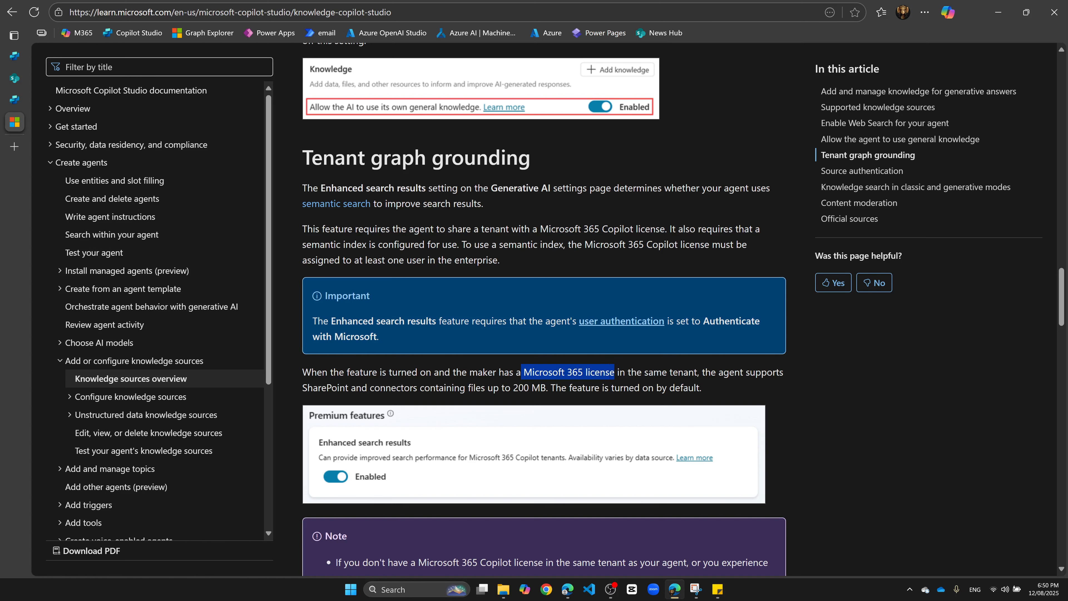
{"action": "left_click", "coordinate": [637, 377]}
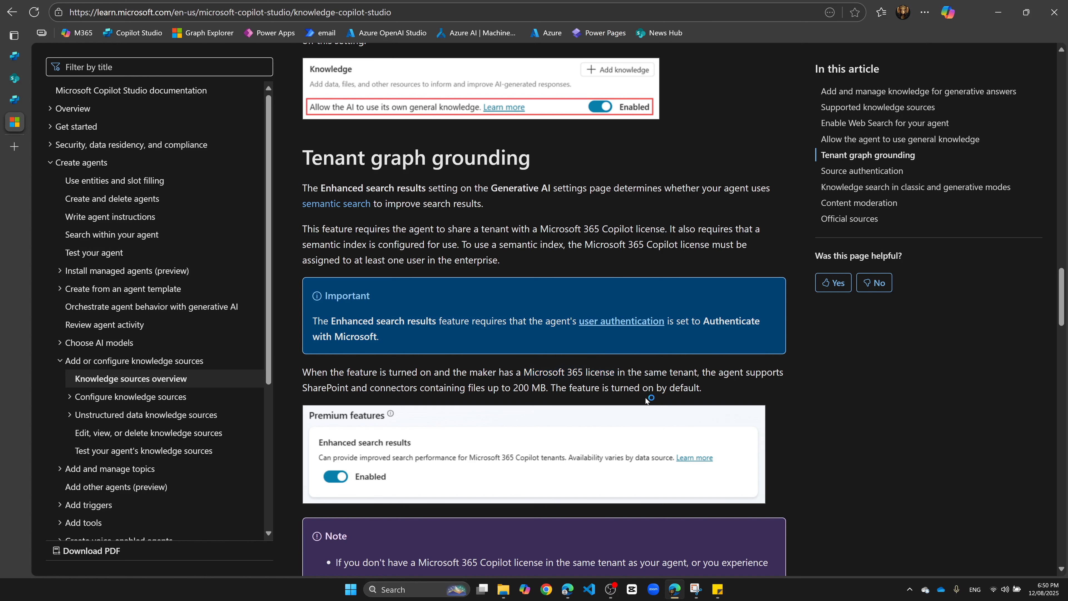
{"action": "scroll", "coordinate": [650, 399], "scroll_direction": "down", "scroll_amount": 1}
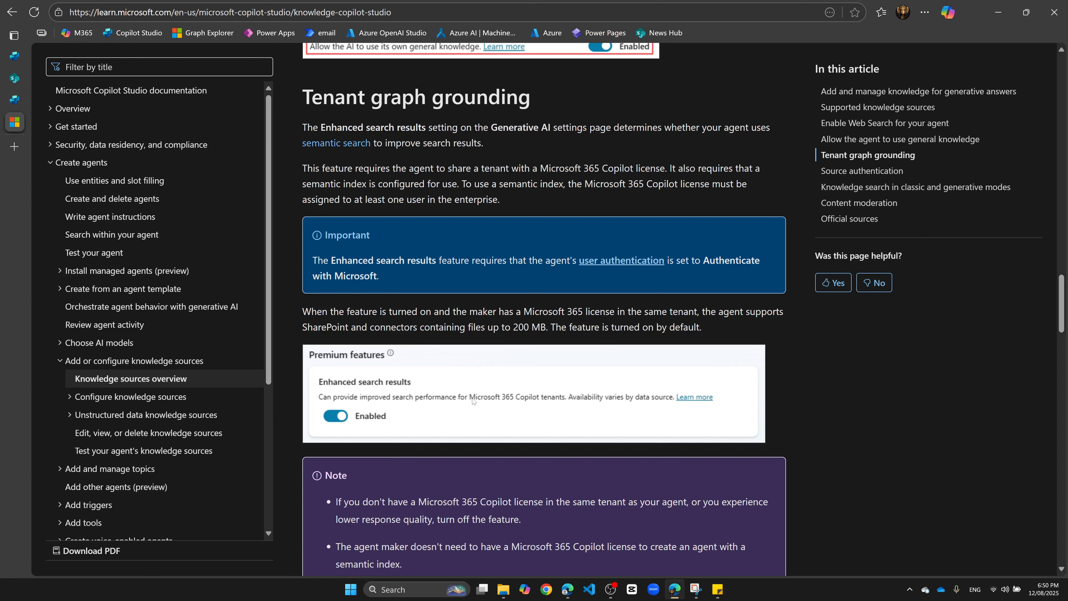
Read the Important note on which user authentication setting the Enhanced search results feature requires
{"action": "left_click", "coordinate": [826, 596]}
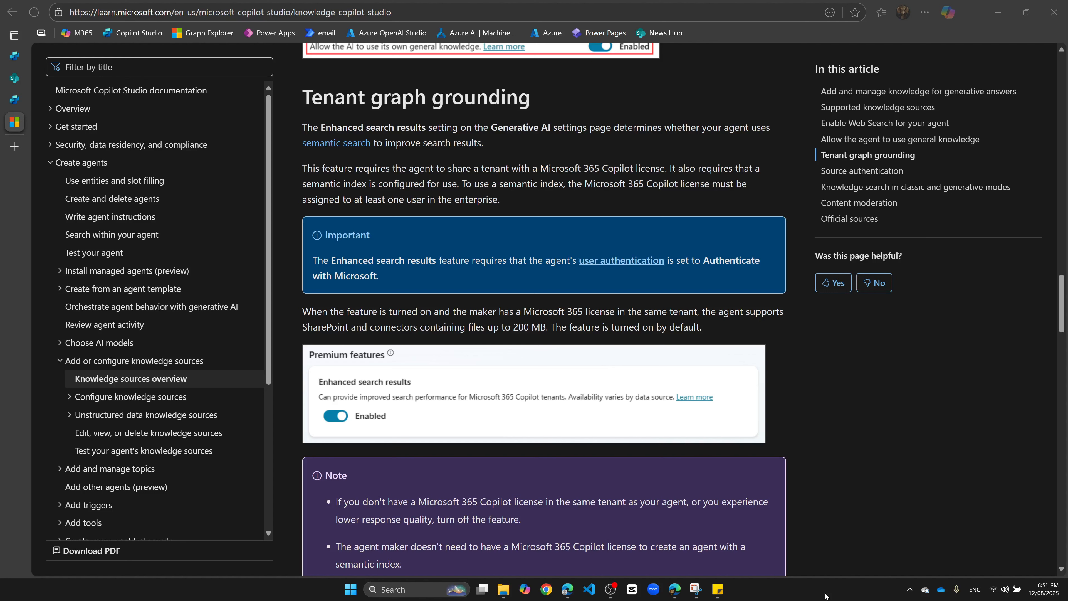
{"action": "left_click_drag", "start_coordinate": [332, 260], "coordinate": [442, 261]}
{"action": "left_click", "coordinate": [475, 276]}
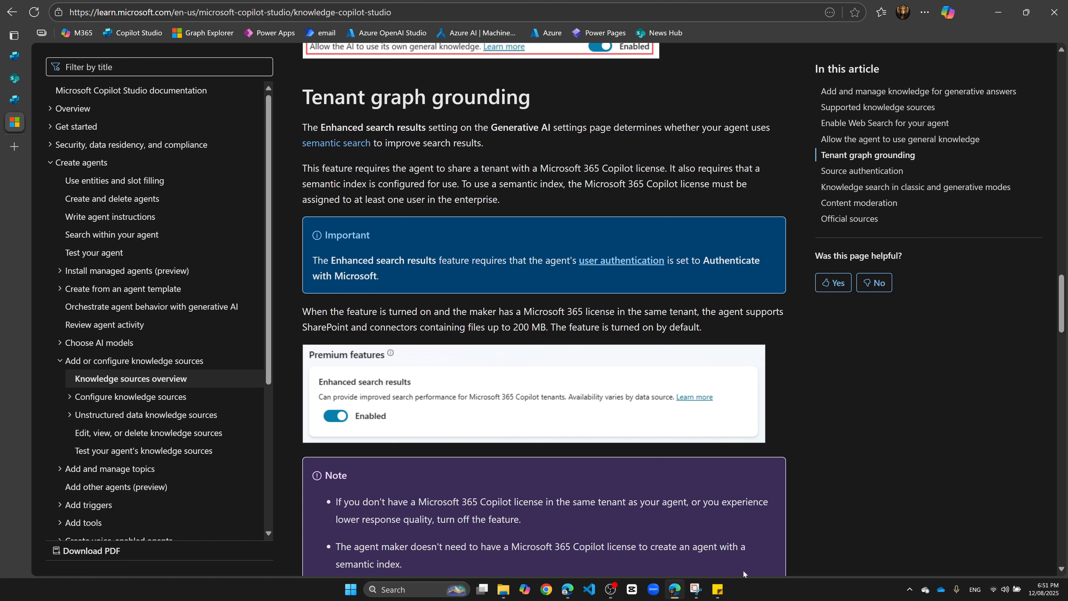
{"action": "left_click", "coordinate": [752, 590]}
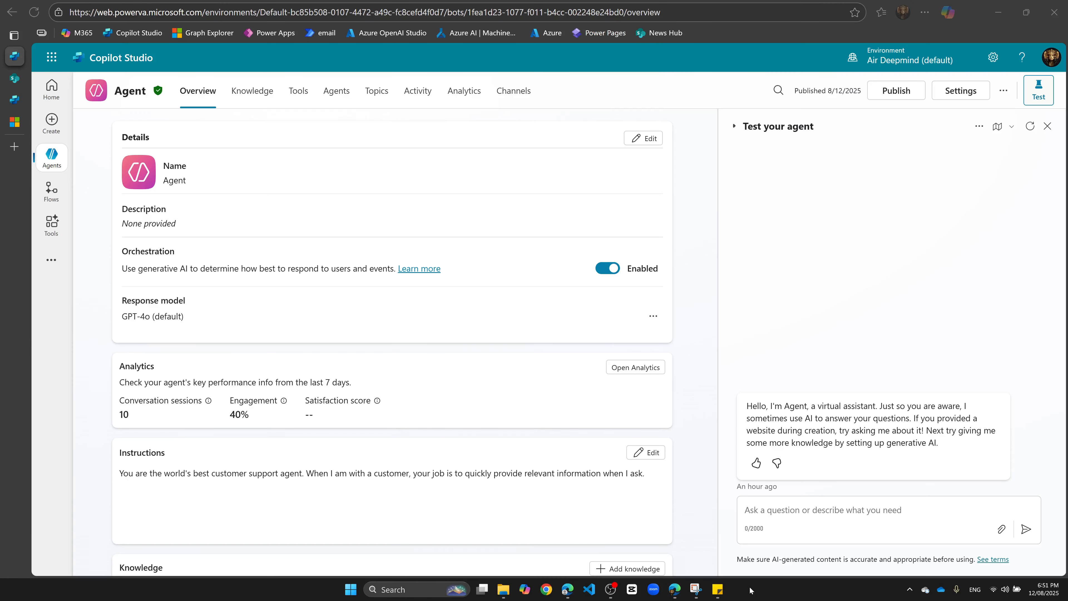
{"action": "left_click", "coordinate": [251, 94]}
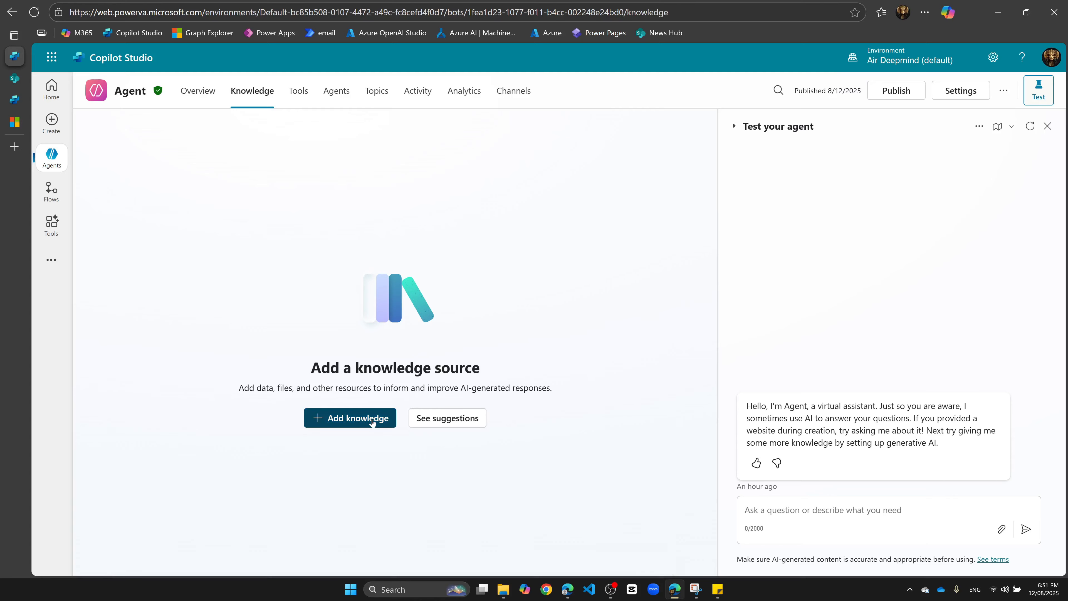
{"action": "left_click", "coordinate": [373, 420]}
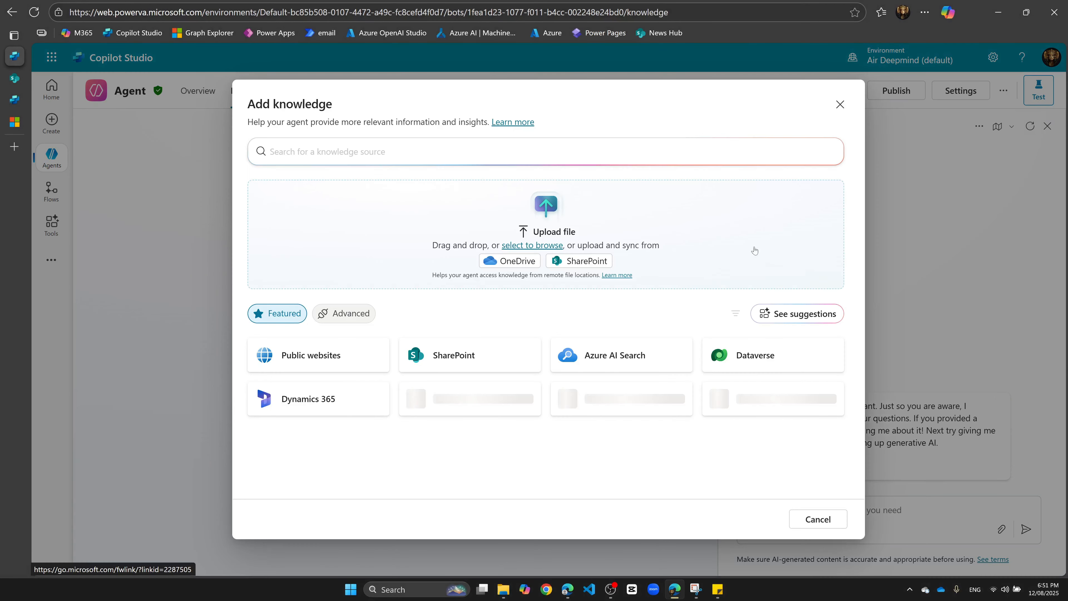
{"action": "left_click", "coordinate": [311, 355]}
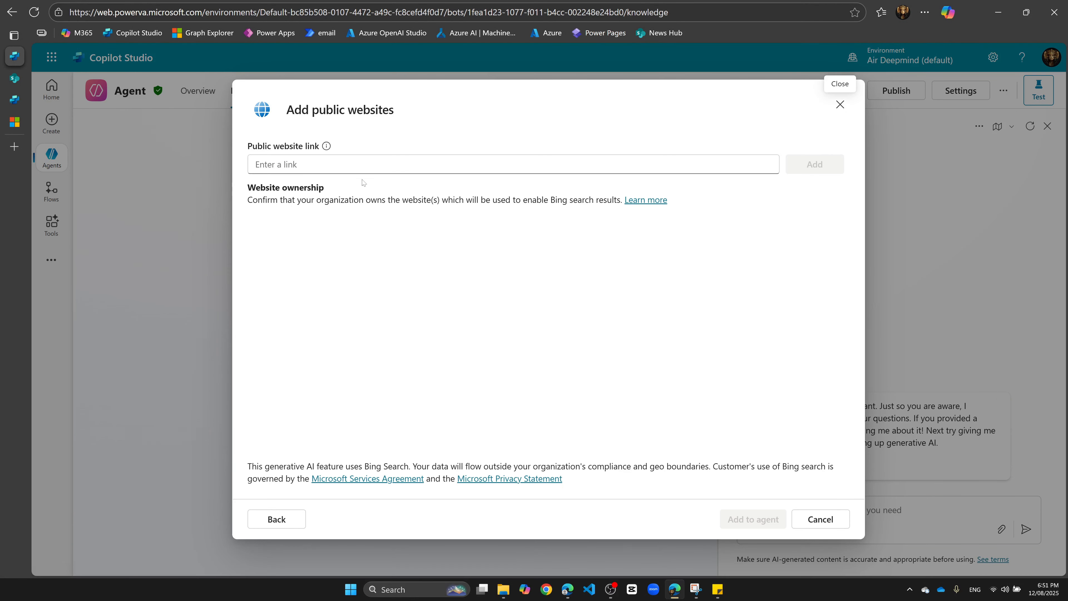
{"action": "left_click", "coordinate": [348, 166]}
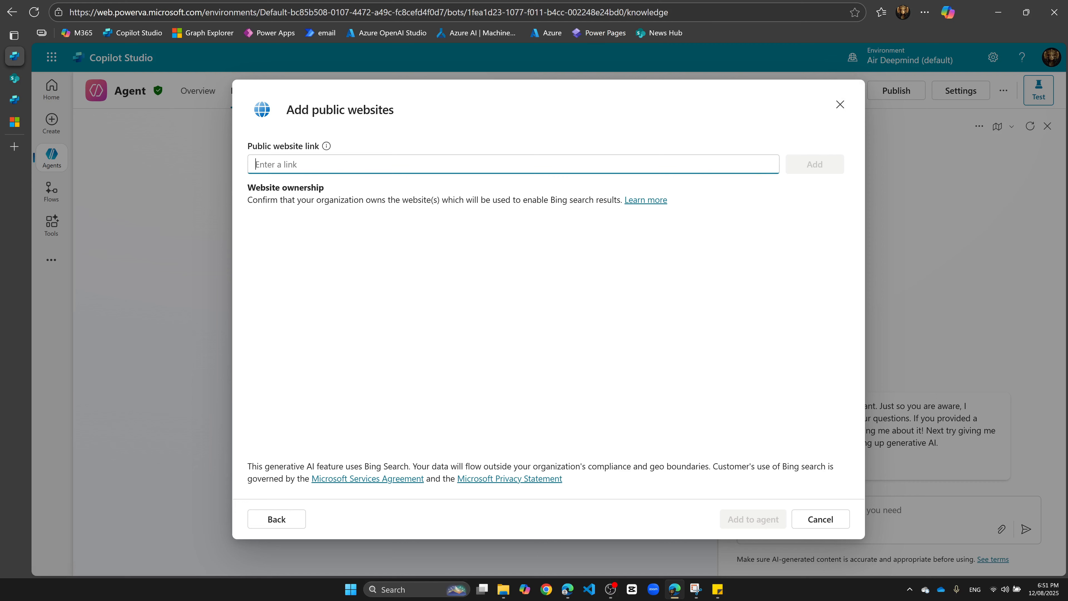
{"action": "type", "text": "h"}
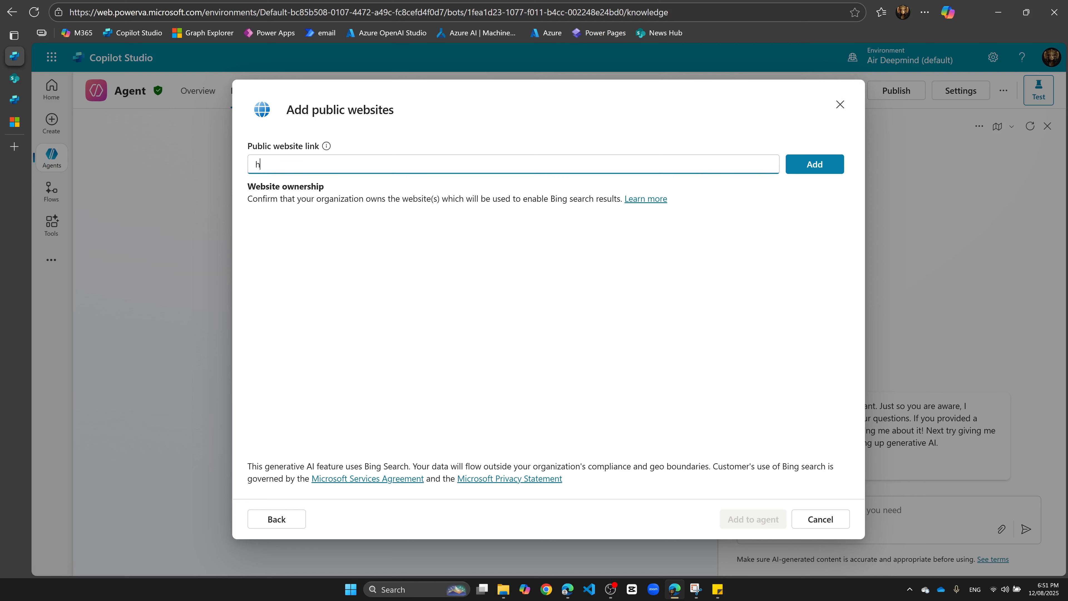
{"action": "type", "text": "ttps://nab.com.au"}
{"action": "left_click", "coordinate": [816, 163]}
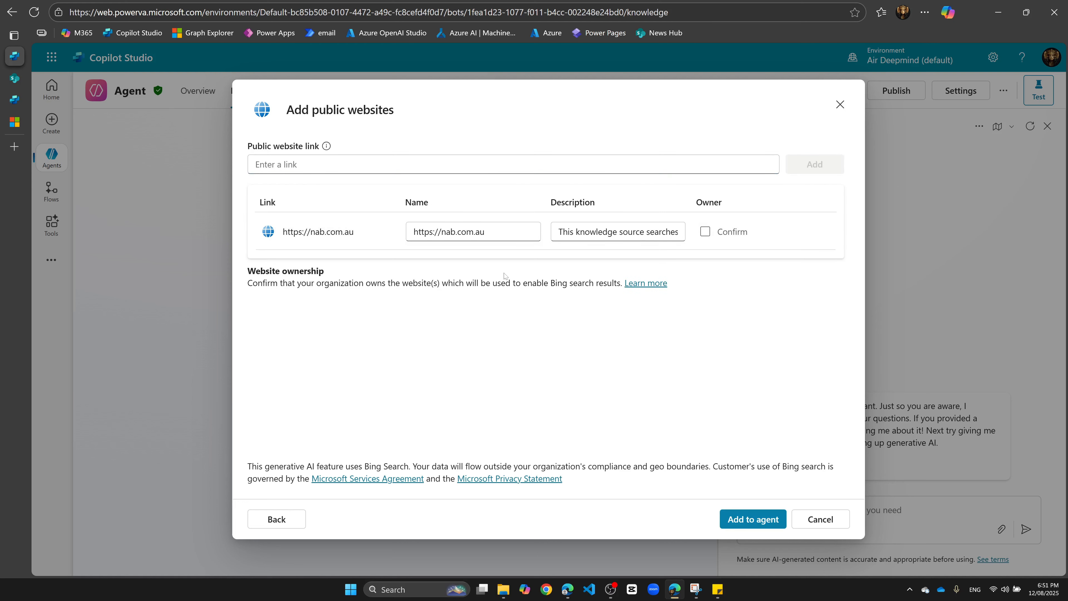
{"action": "left_click", "coordinate": [754, 519]}
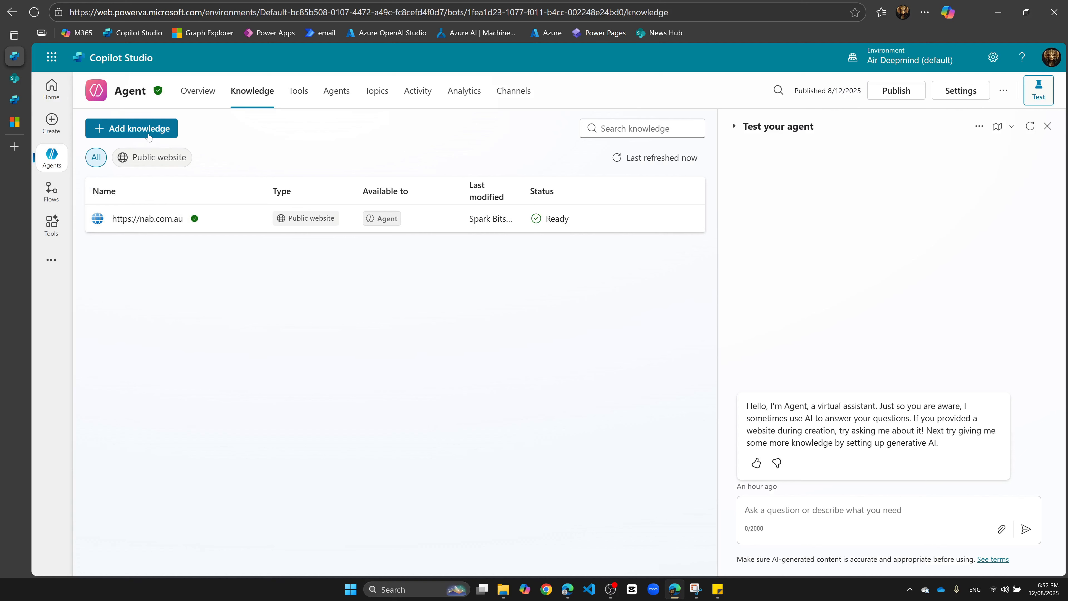
Begin adding a SharePoint knowledge source and check the SharePoint limits and URL recommendation in the Copilot Studio quotas documentation
{"action": "left_click", "coordinate": [120, 135]}
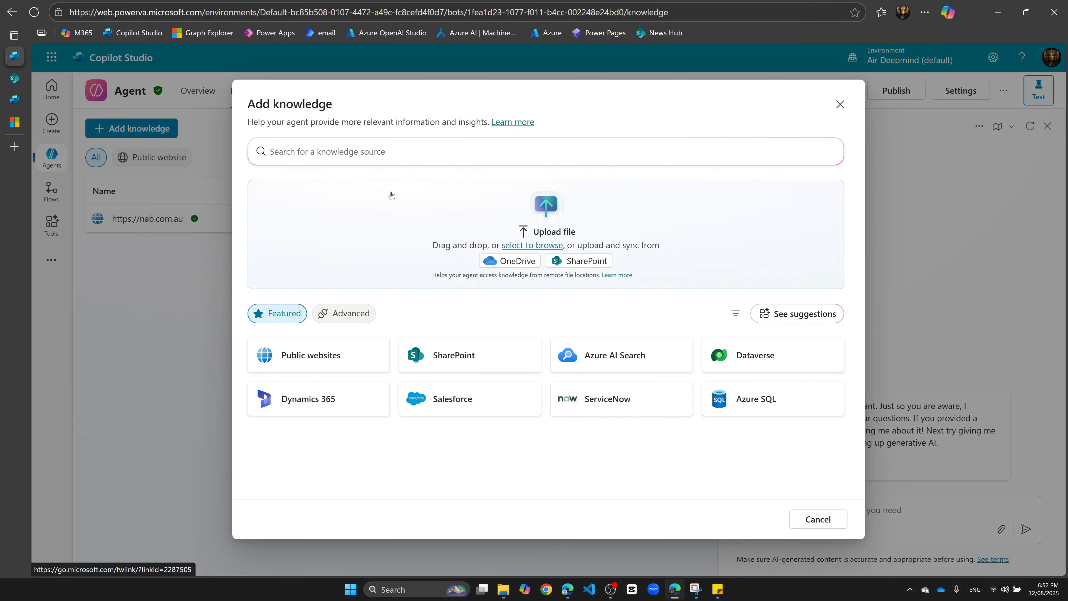
{"action": "left_click", "coordinate": [469, 358]}
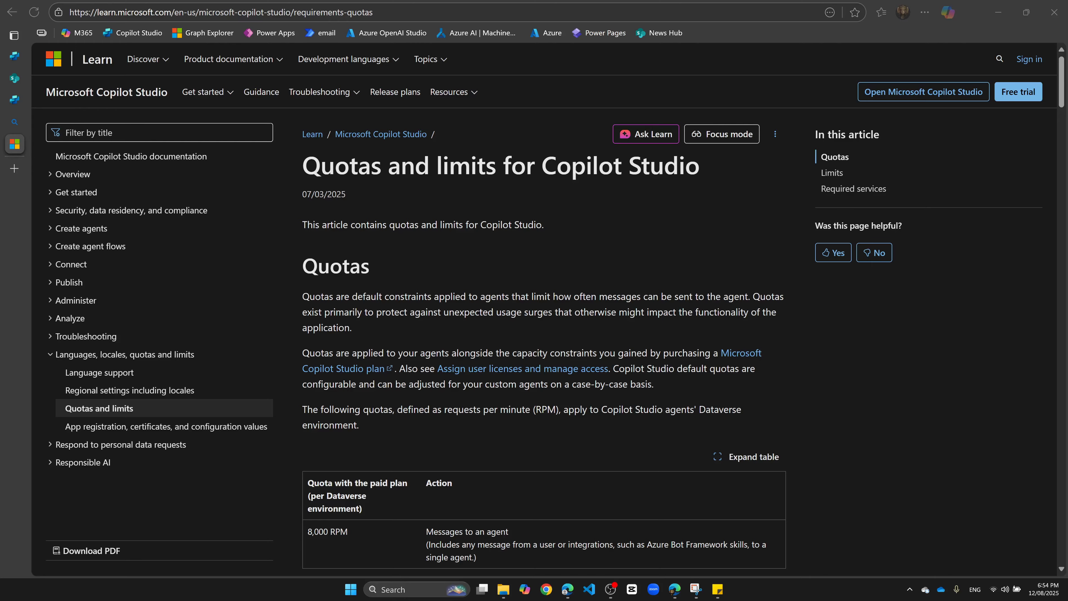
{"action": "scroll", "coordinate": [1053, 134], "scroll_direction": "down", "scroll_amount": 6}
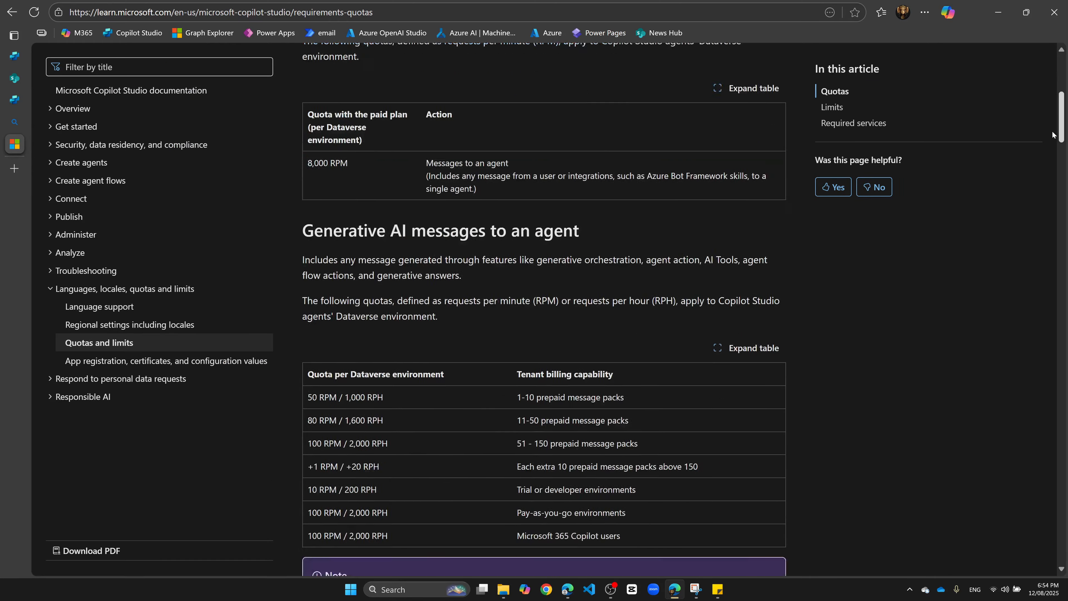
{"action": "scroll", "coordinate": [1052, 130], "scroll_direction": "down", "scroll_amount": 20}
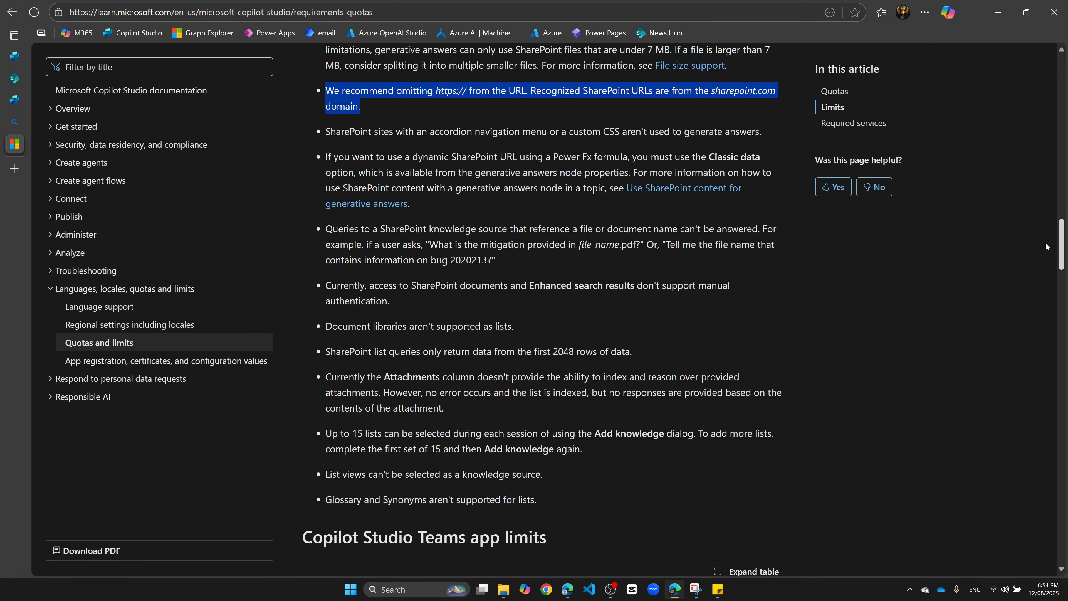
{"action": "scroll", "coordinate": [1045, 242], "scroll_direction": "up", "scroll_amount": 3}
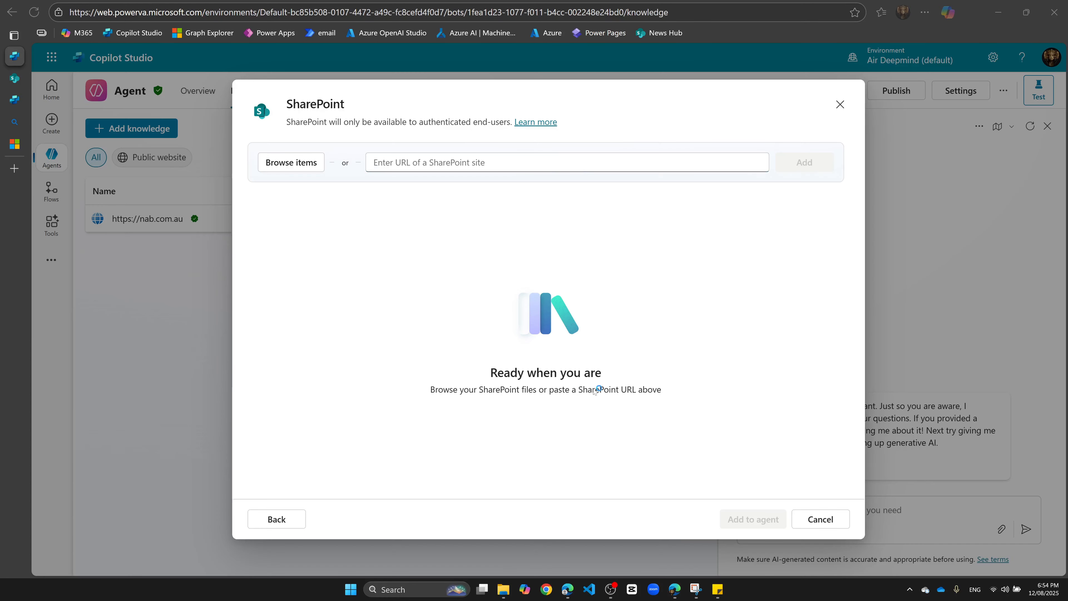
Add the SharePoint site airdeepmindcom.sharepoint.com/sites/WorkInstructions to the agent as a knowledge source
{"action": "left_click", "coordinate": [567, 162]}
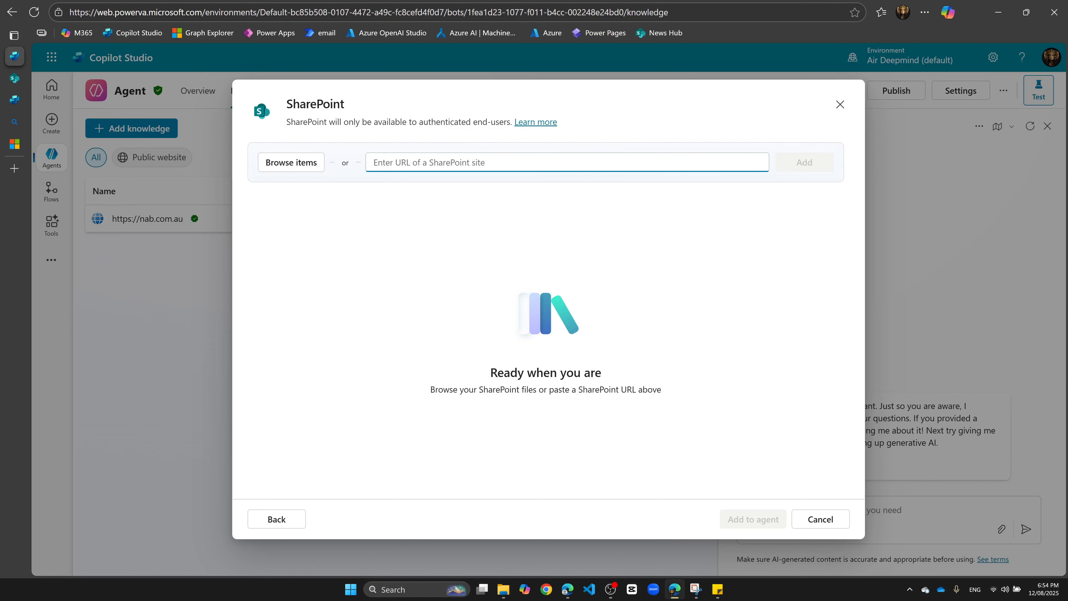
{"action": "type", "text": "airdeepmindcom.sharepoint.com/sites/WorkInstructions"}
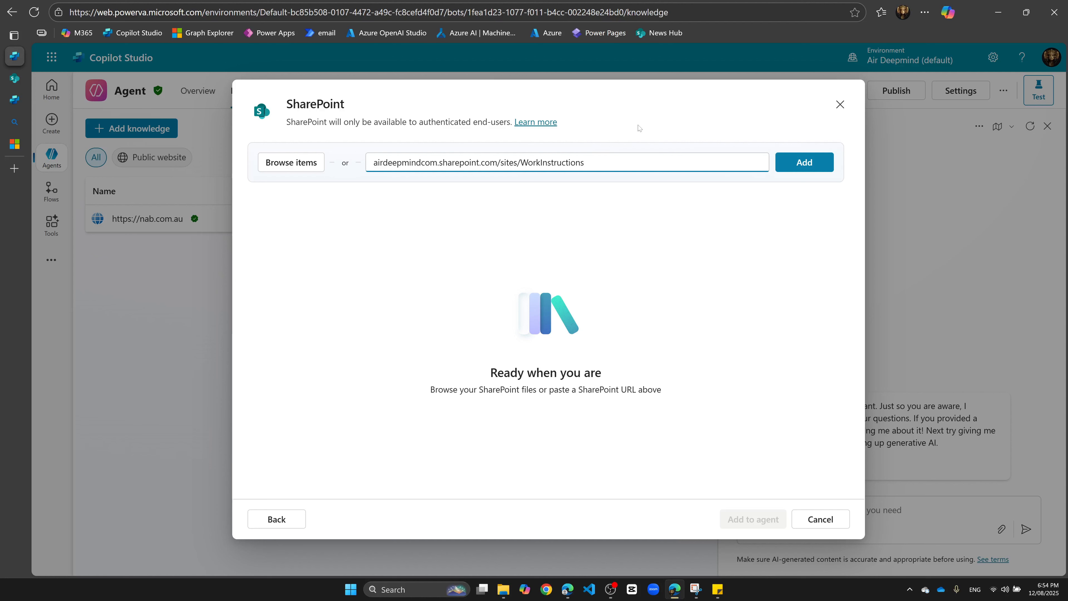
{"action": "left_click", "coordinate": [819, 168]}
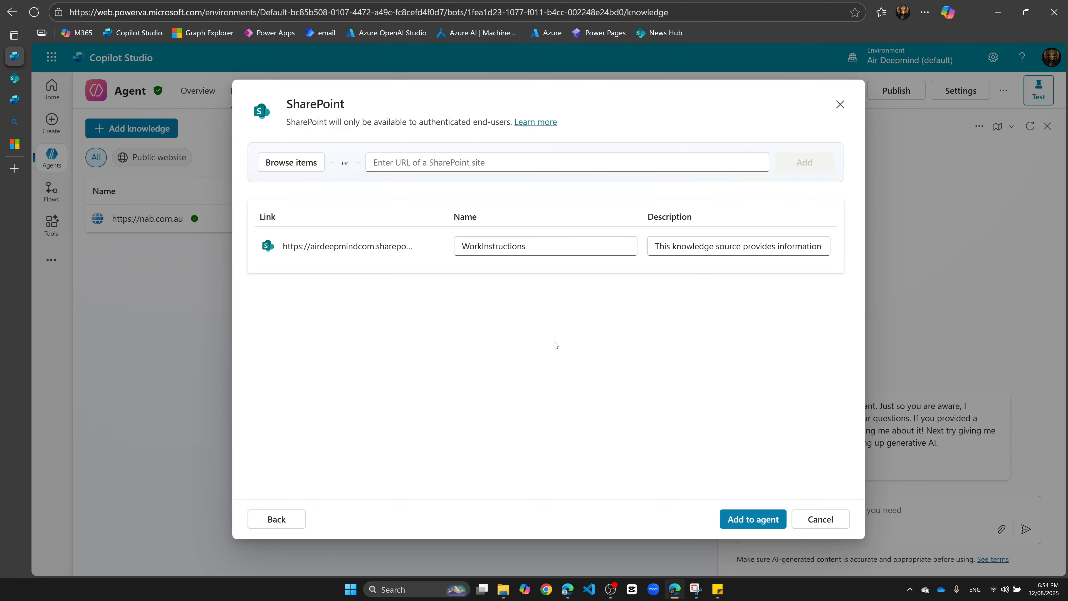
{"action": "left_click", "coordinate": [749, 525]}
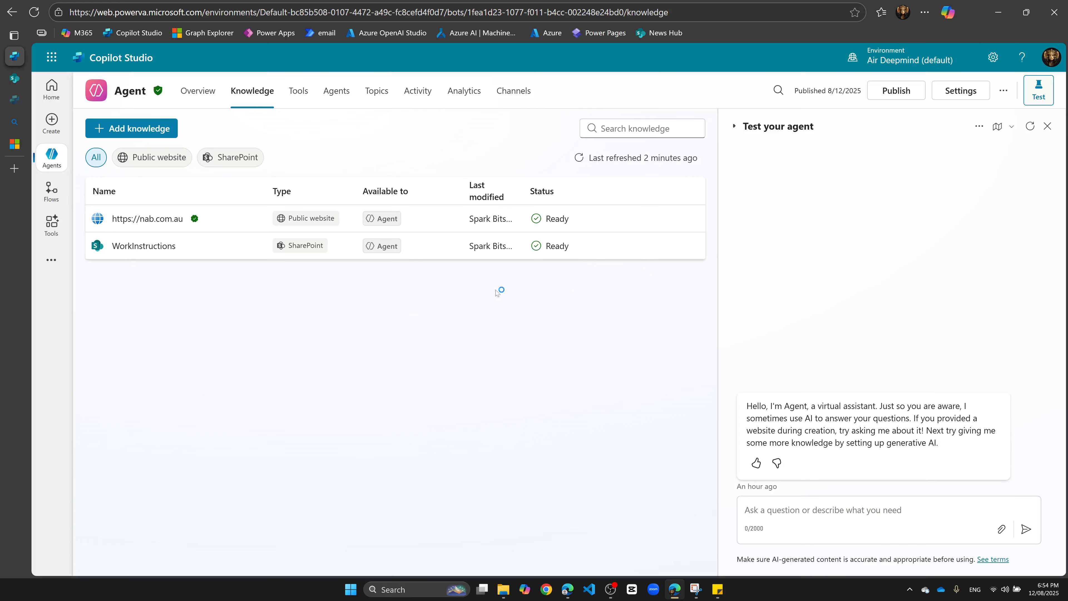
{"action": "left_click", "coordinate": [790, 590]}
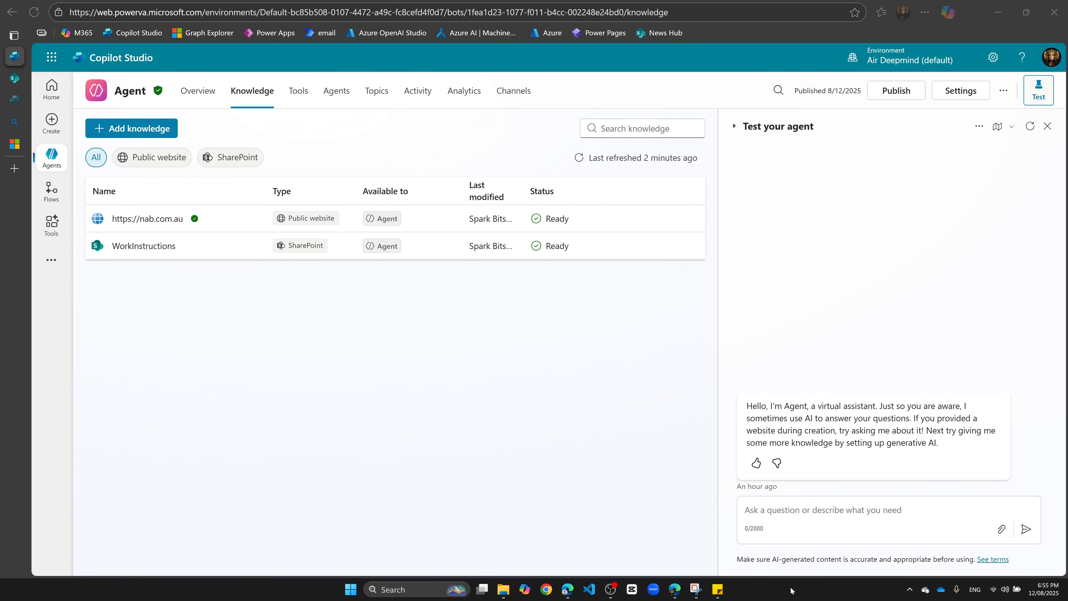
Test the agent by sending the messages "Hi" and "I have lost my credit card."
{"action": "left_click", "coordinate": [868, 507]}
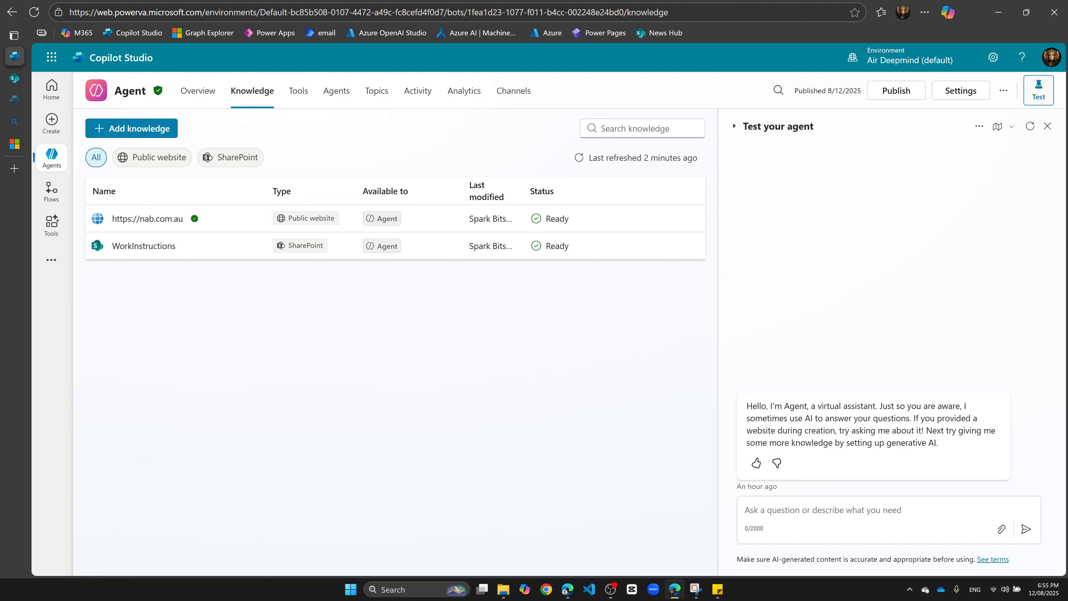
{"action": "type", "text": "Hi"}
{"action": "key", "text": "Return"}
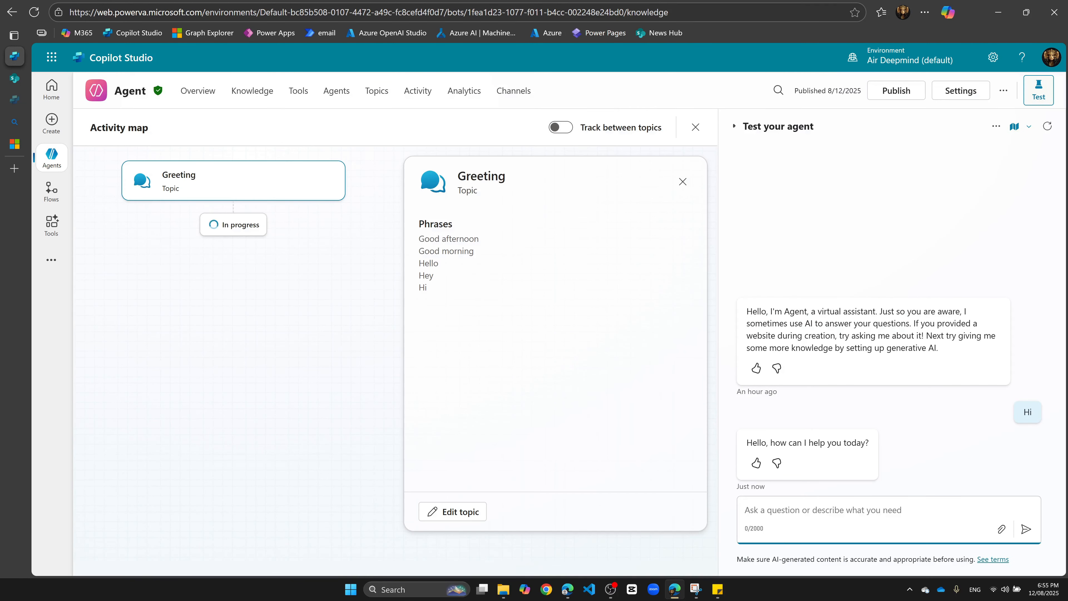
{"action": "type", "text": "h"}
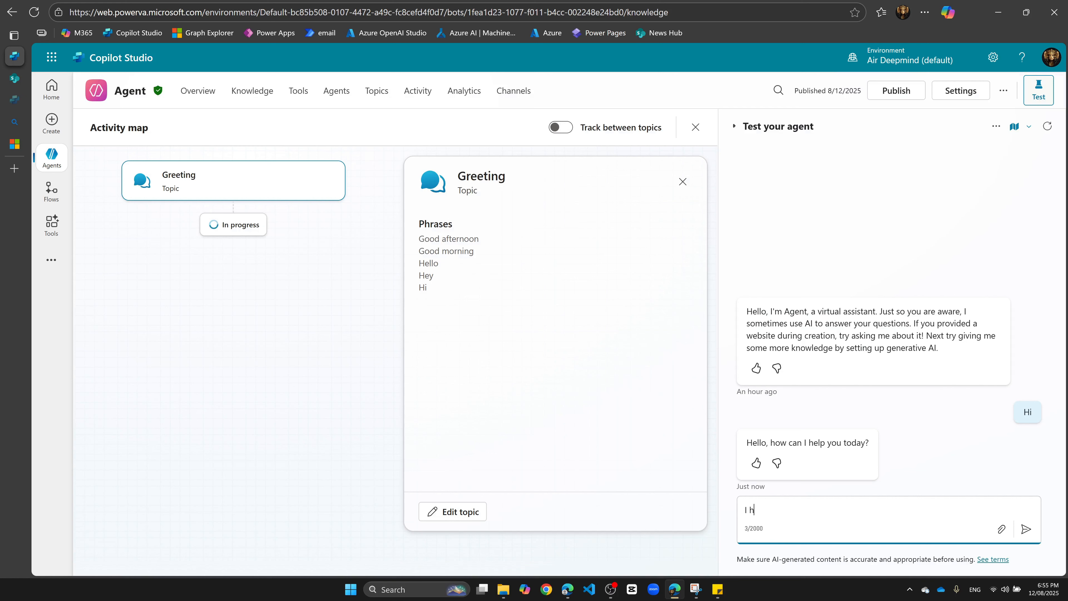
{"action": "type", "text": "ave lost my credit card."}
{"action": "key", "text": "Return"}
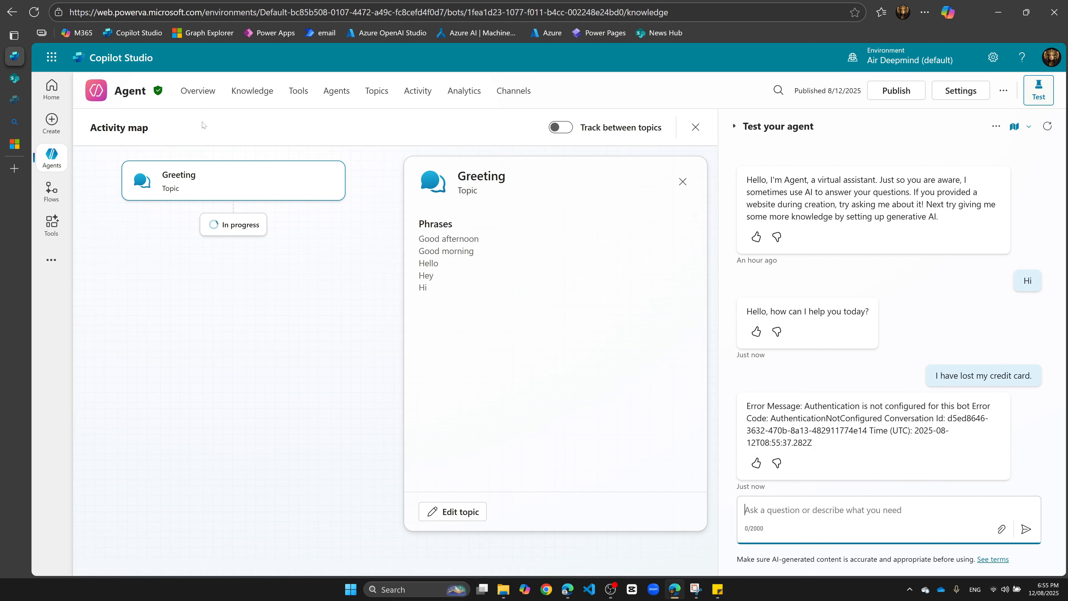
Set the agent's authentication to Authenticate with Microsoft, save the configuration and return to its knowledge sources
{"action": "left_click", "coordinate": [954, 92]}
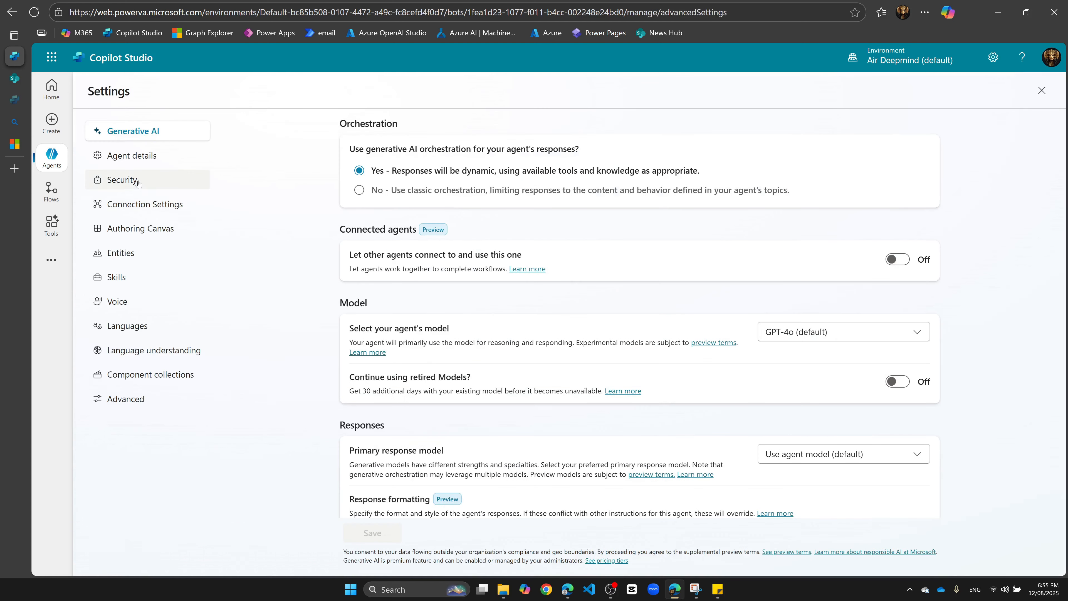
{"action": "left_click", "coordinate": [138, 181]}
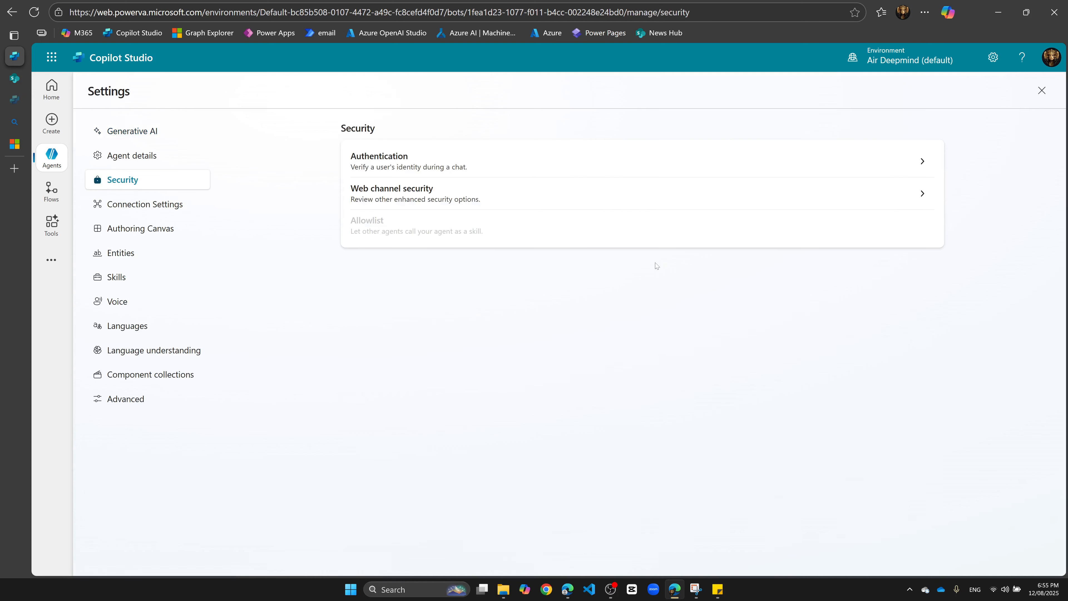
{"action": "left_click", "coordinate": [378, 158]}
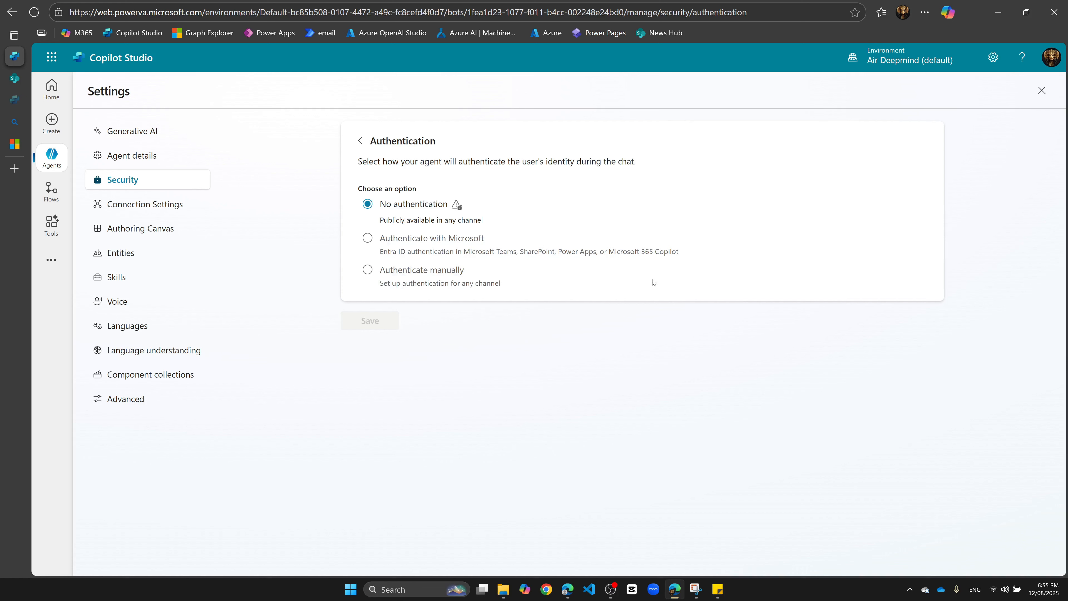
{"action": "left_click", "coordinate": [424, 237]}
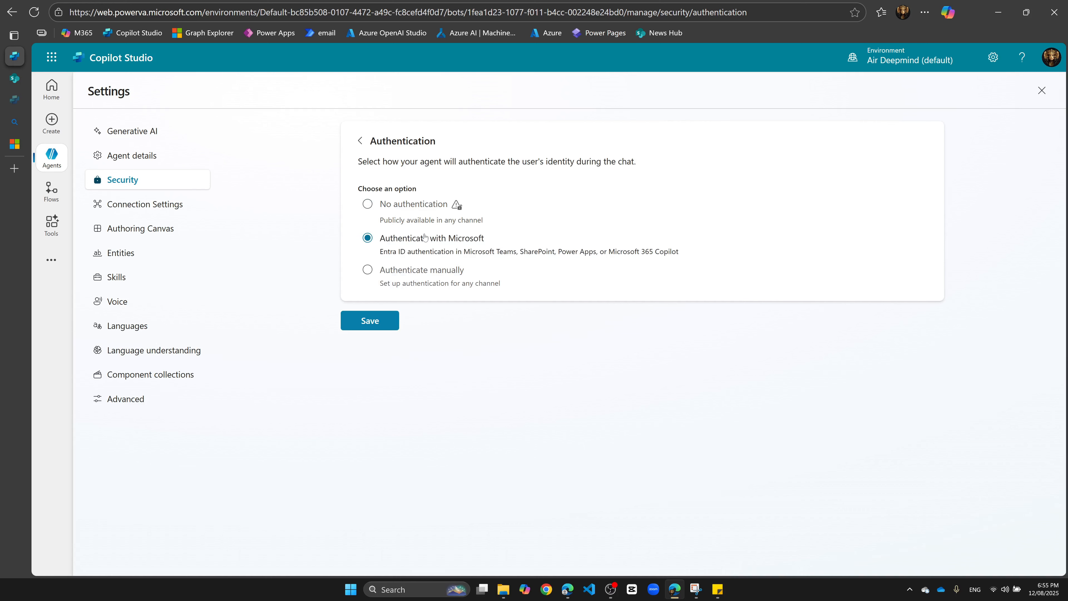
{"action": "left_click", "coordinate": [367, 323]}
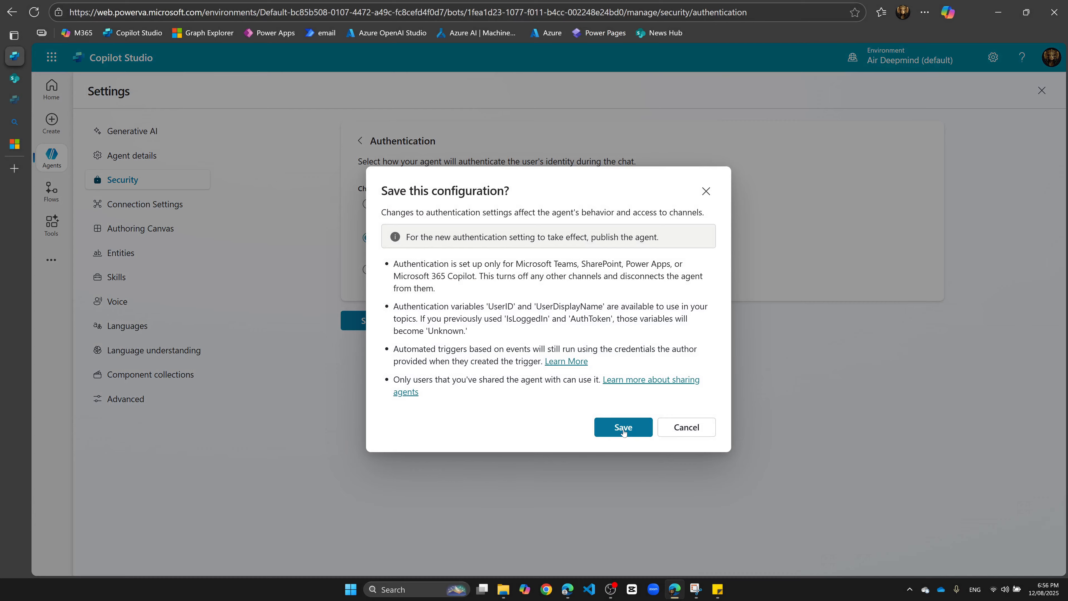
{"action": "left_click", "coordinate": [624, 430]}
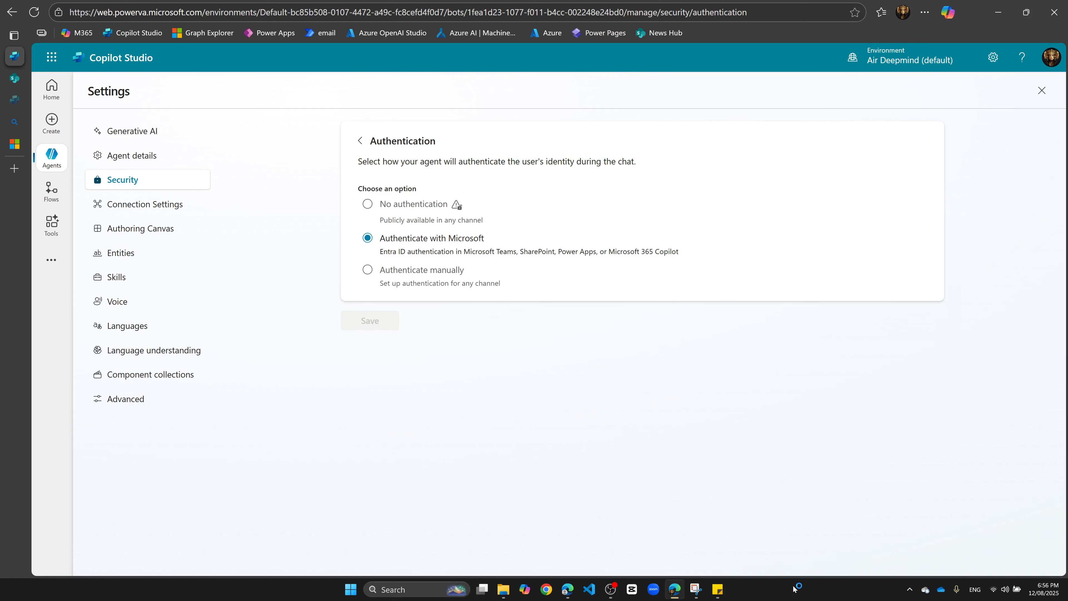
{"action": "mouse_move", "coordinate": [53, 157]}
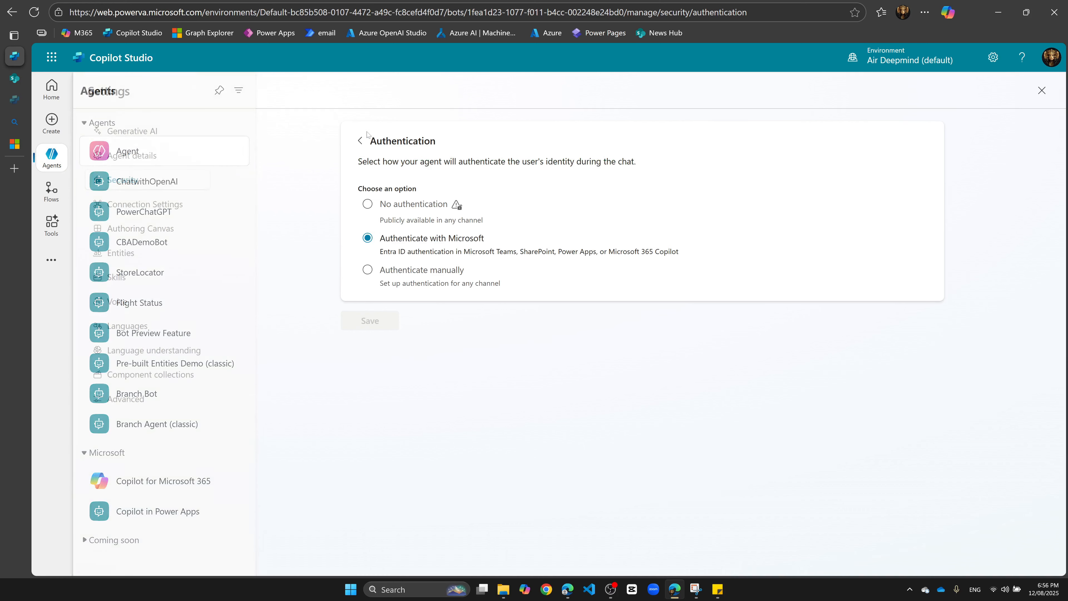
{"action": "left_click", "coordinate": [1042, 91]}
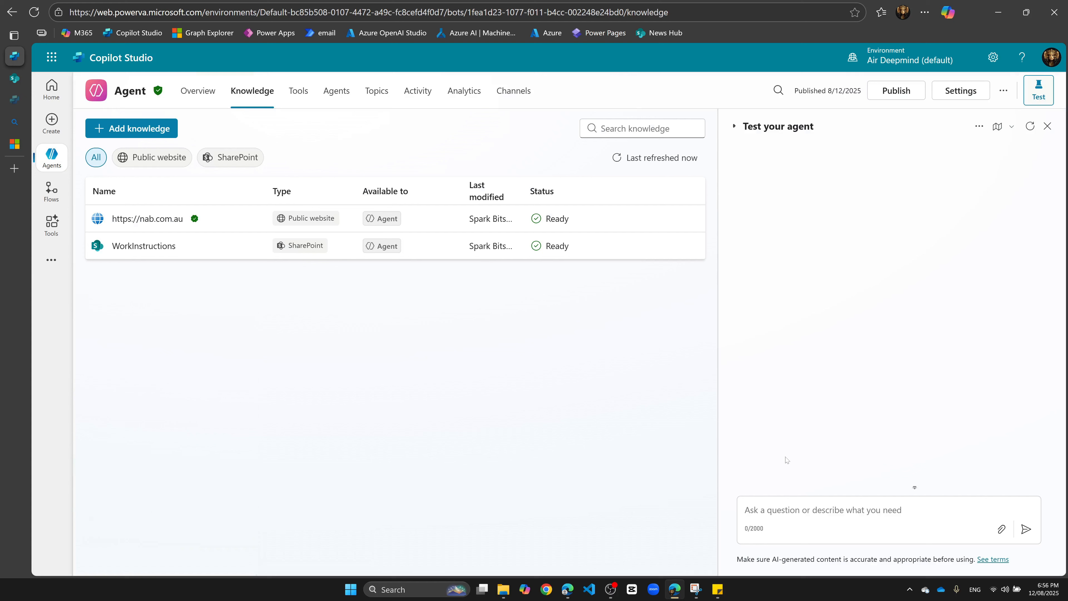
Test the agent by sending the message "Hi, I have lost my card"
{"action": "left_click", "coordinate": [805, 518]}
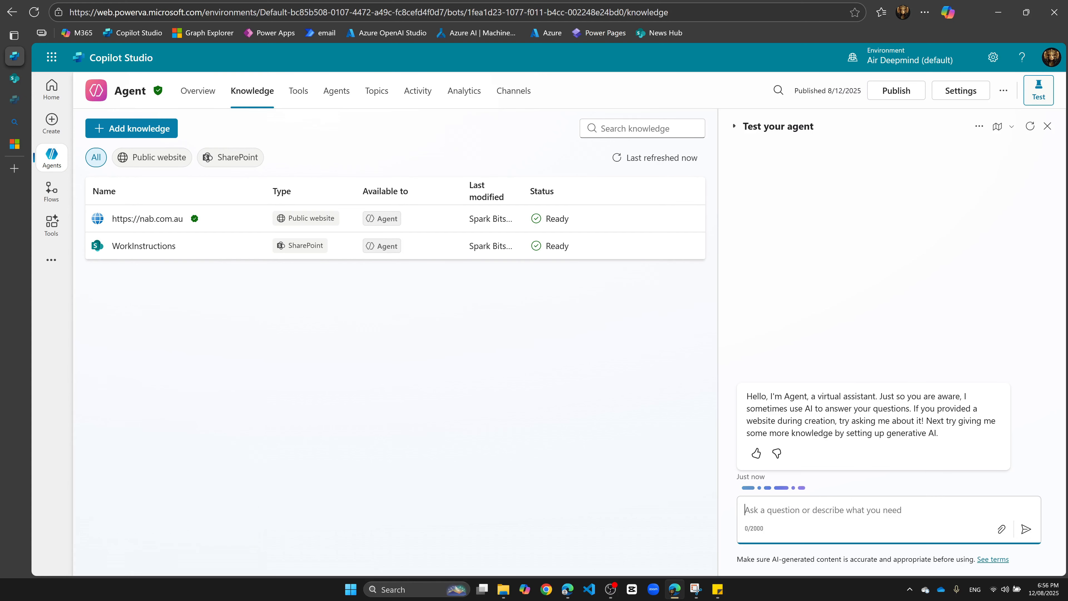
{"action": "type", "text": "Hi, I have "}
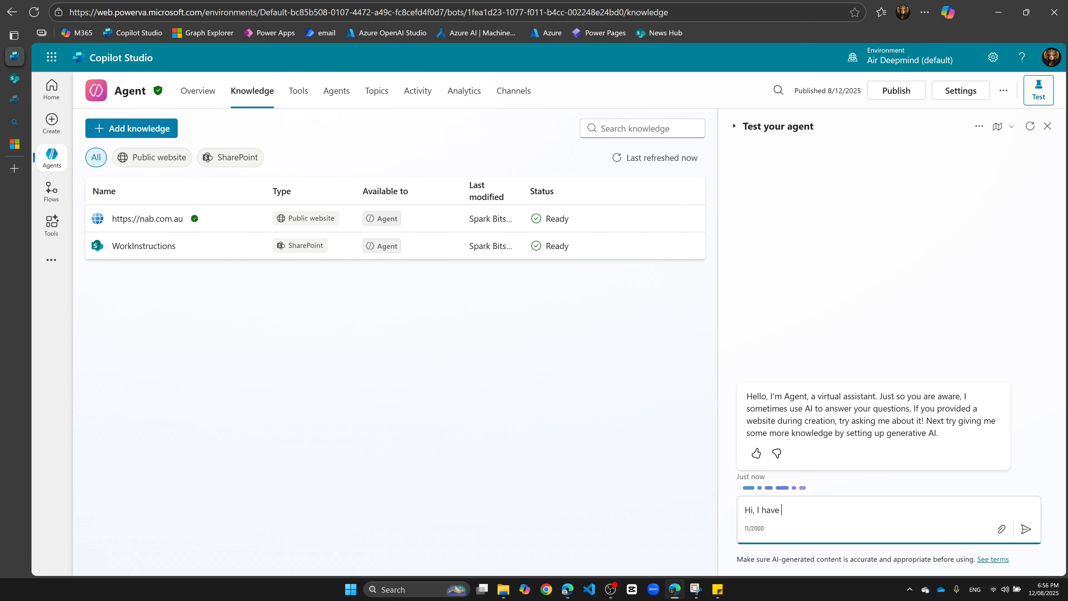
{"action": "type", "text": "lost my card"}
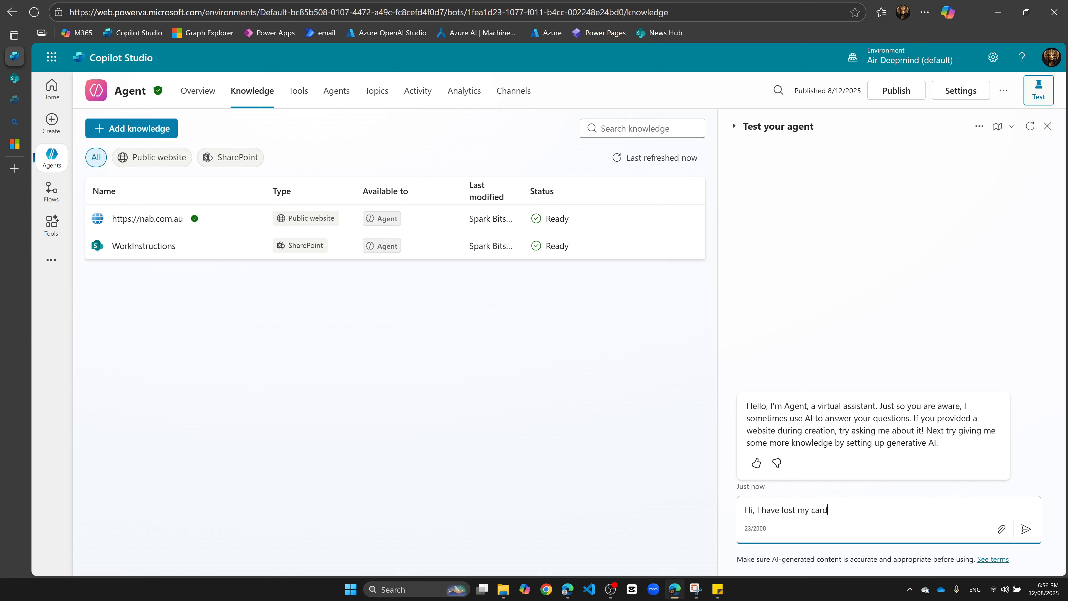
{"action": "key", "text": "Return"}
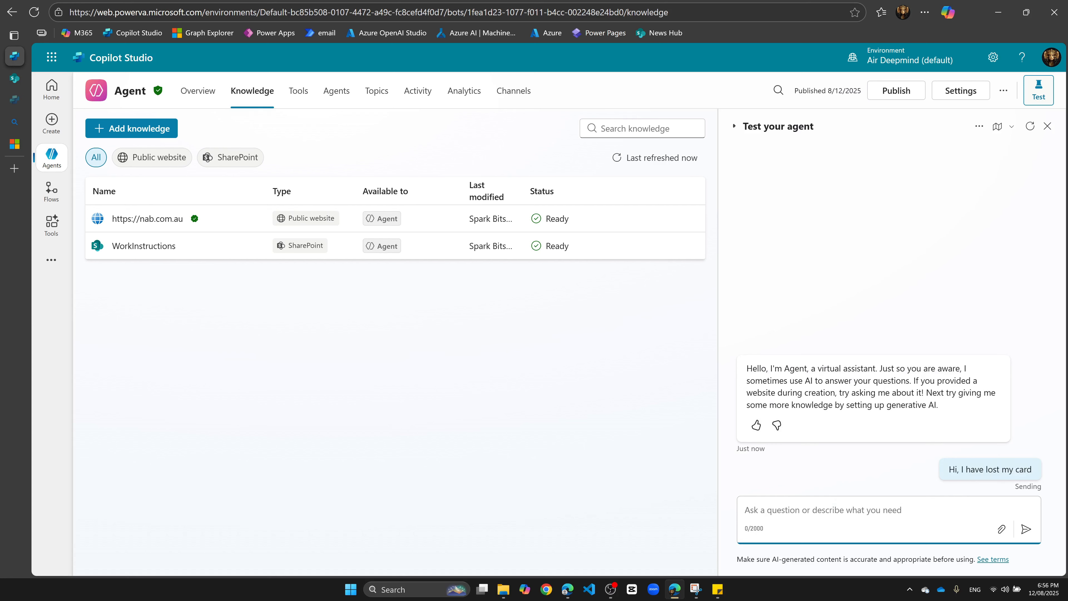
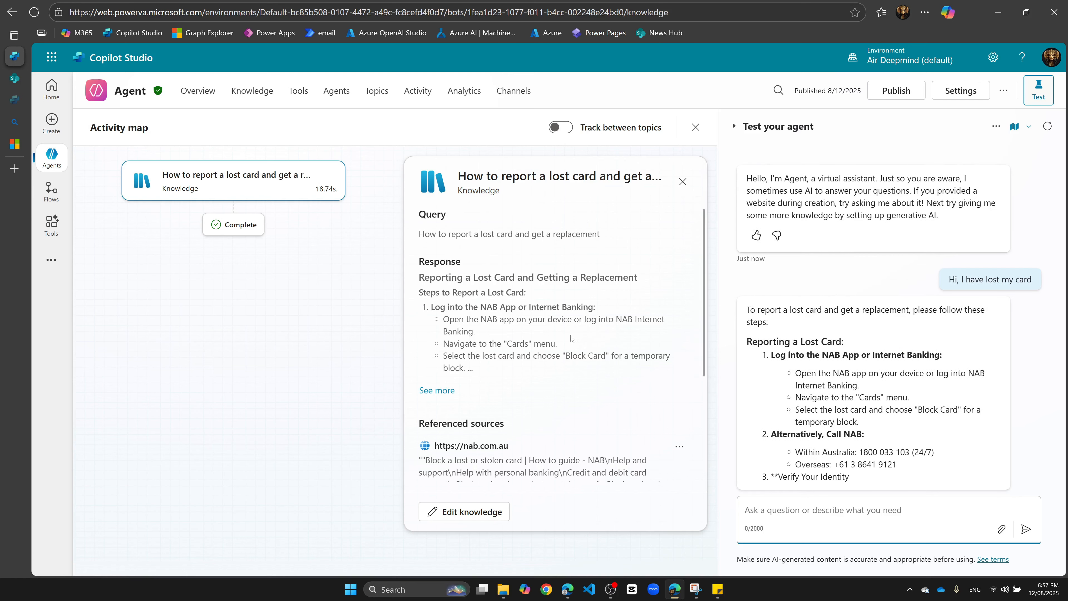
Review the referenced sources for the lost-card answer in the activity map, including the WorkInstructions excerpt, and read the full reply
{"action": "scroll", "coordinate": [572, 338], "scroll_direction": "down", "scroll_amount": 3}
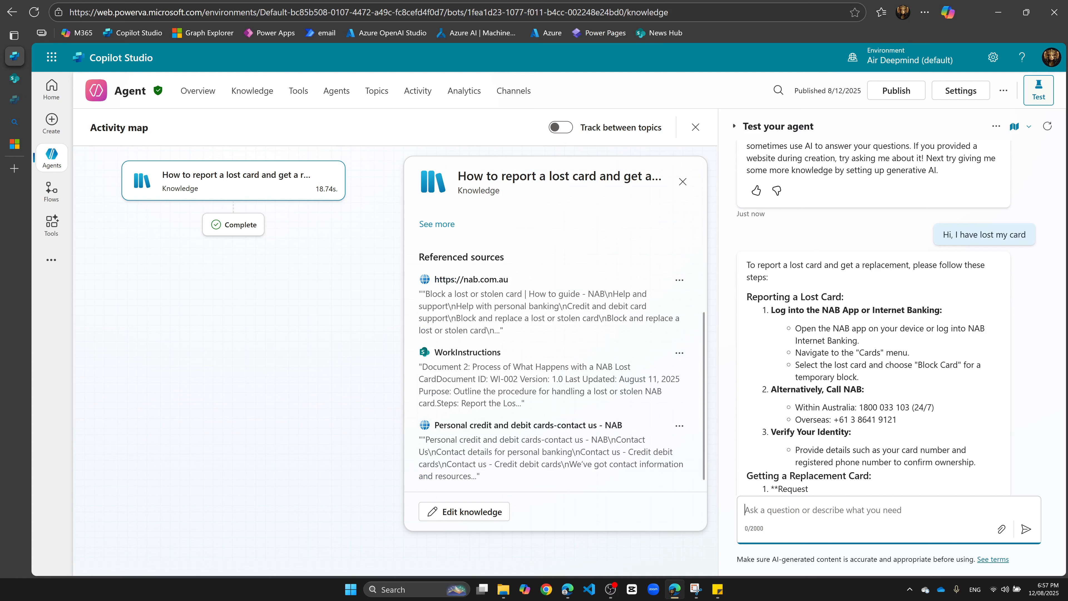
{"action": "left_click_drag", "start_coordinate": [422, 366], "coordinate": [526, 403]}
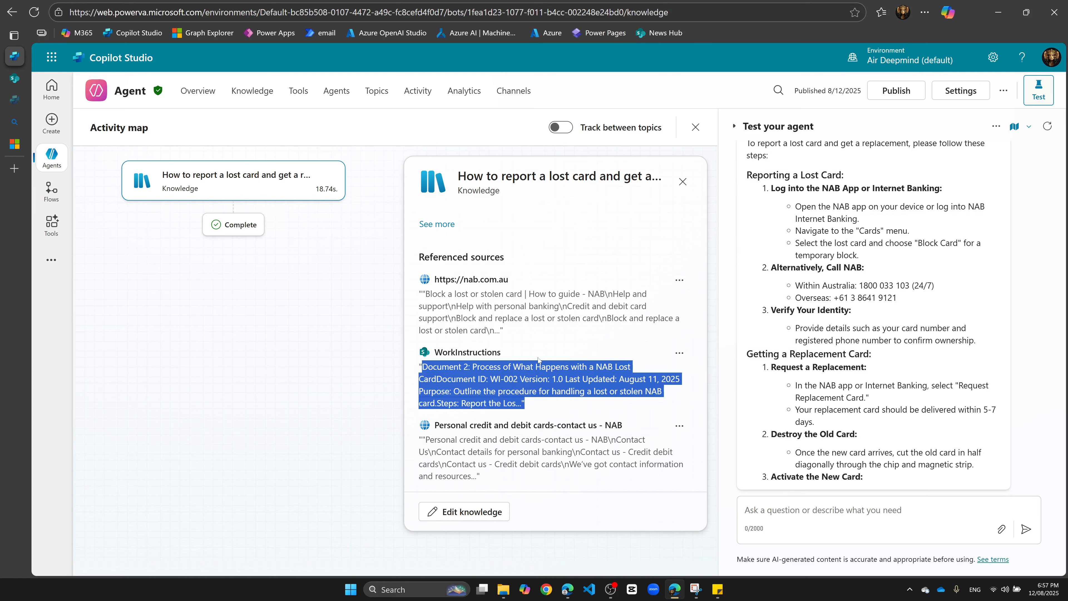
{"action": "left_click", "coordinate": [538, 359]}
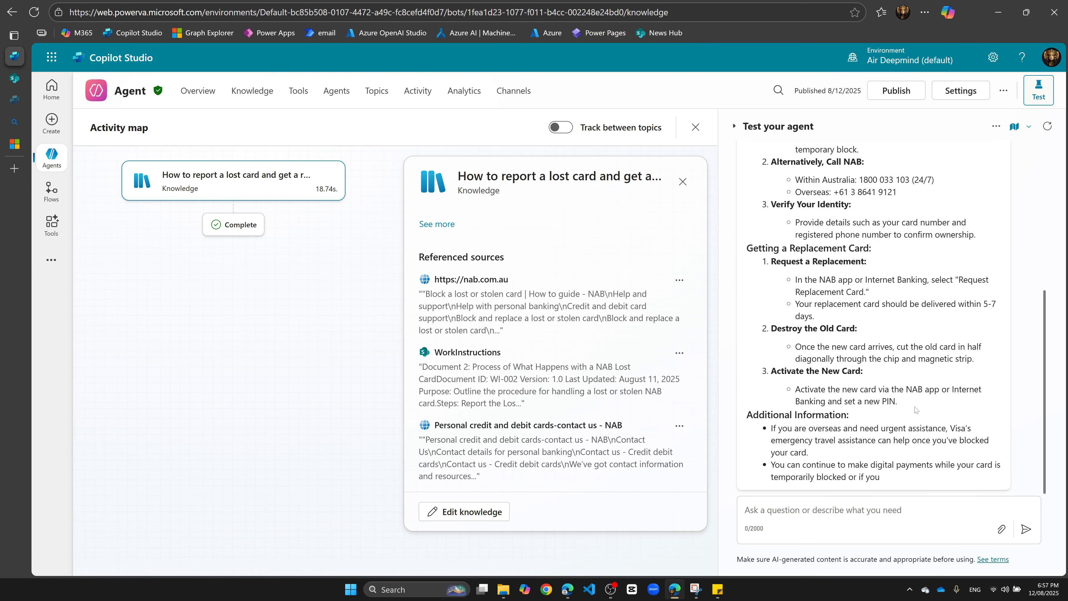
{"action": "scroll", "coordinate": [968, 321], "scroll_direction": "up", "scroll_amount": 5}
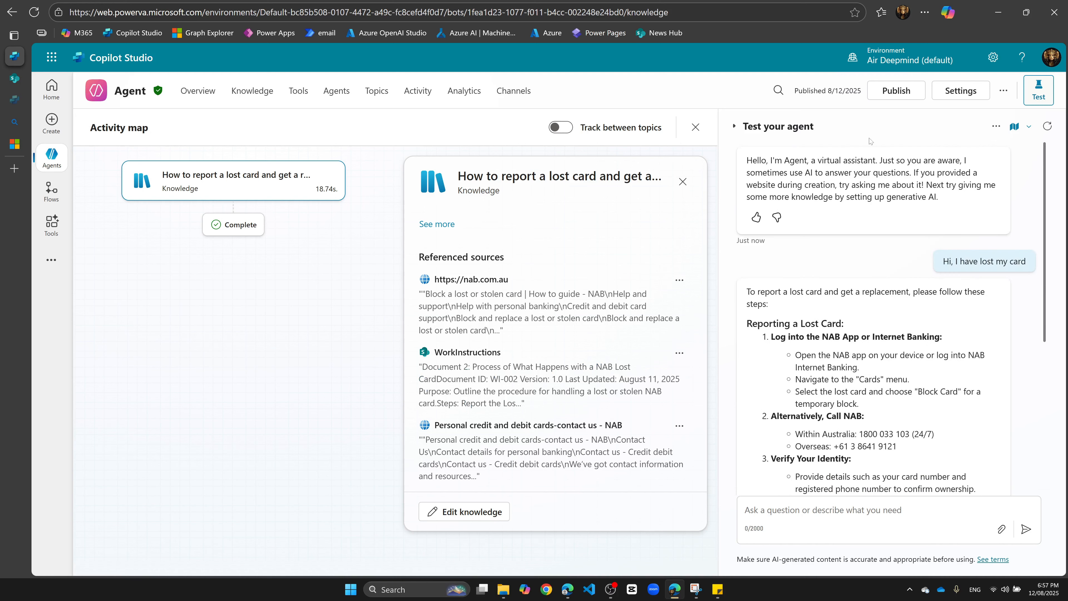
Publish the agent with its website and SharePoint knowledge sources
{"action": "left_click", "coordinate": [893, 92]}
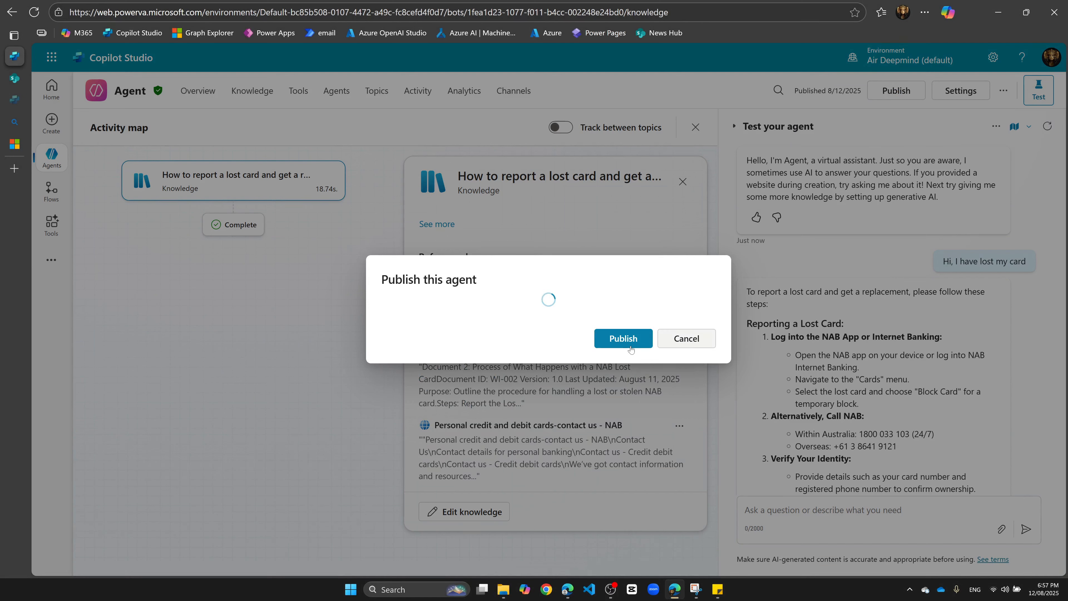
{"action": "left_click", "coordinate": [625, 340]}
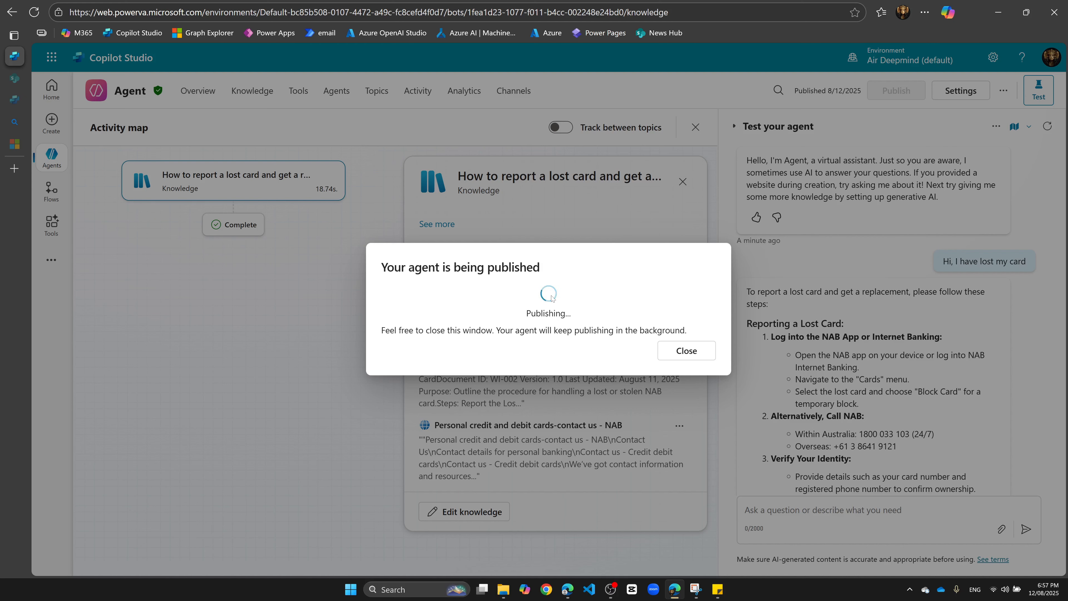
{"action": "left_click", "coordinate": [834, 591]}
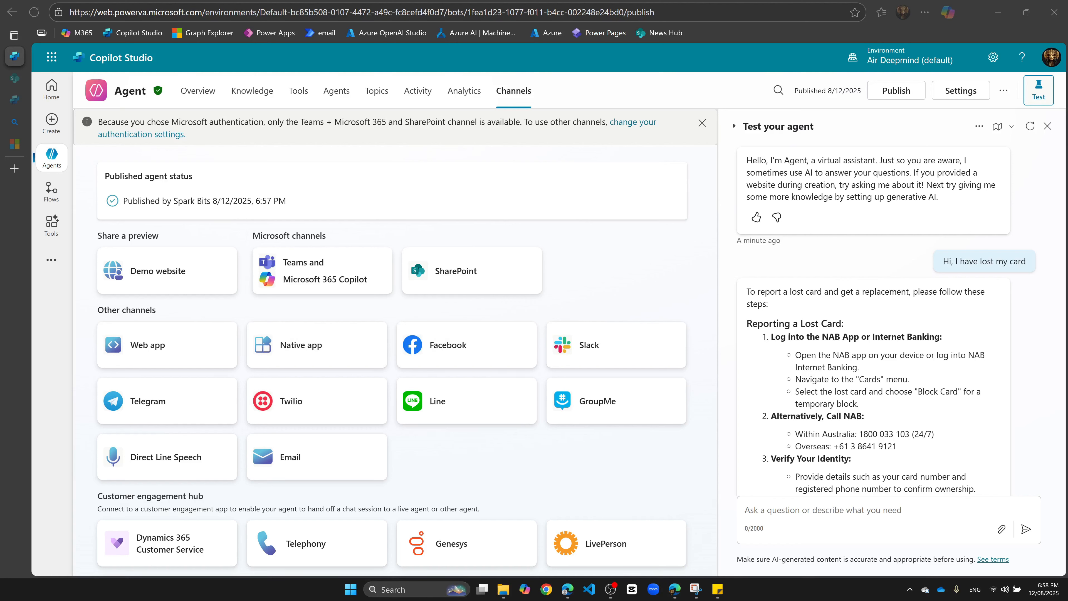
Check the Demo website channel's settings, dismiss its authentication notice and close the channel
{"action": "left_click", "coordinate": [155, 278]}
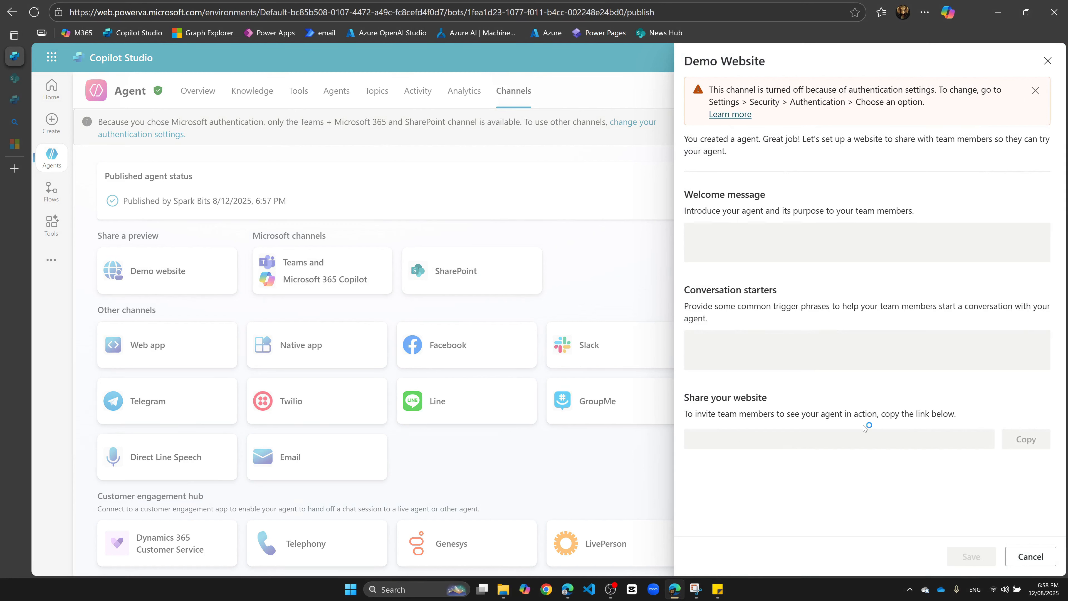
{"action": "left_click", "coordinate": [816, 592]}
{"action": "left_click", "coordinate": [1035, 91]}
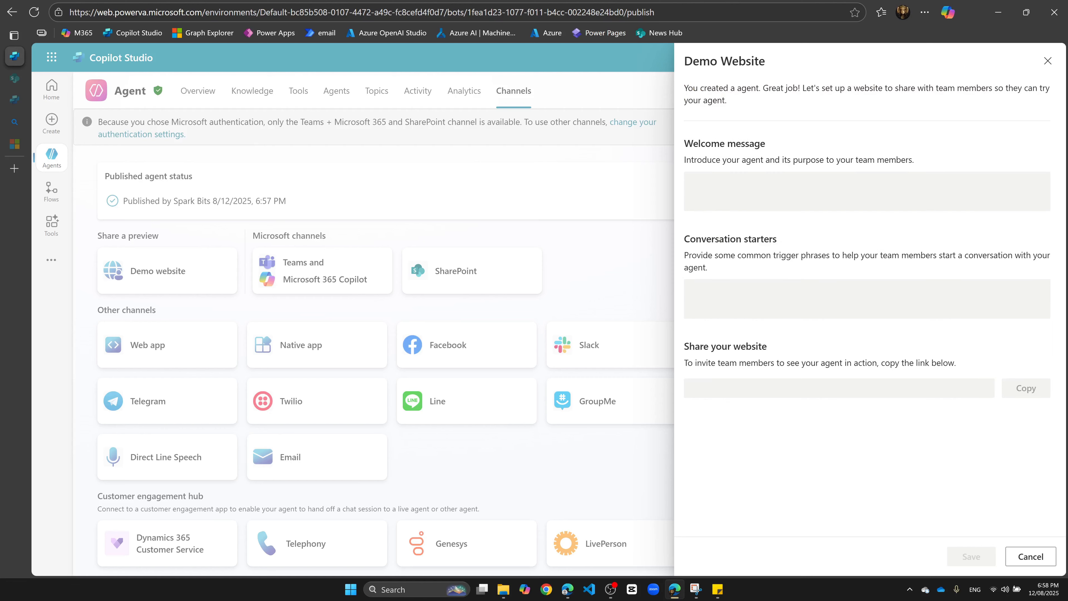
{"action": "left_click", "coordinate": [1048, 61]}
Copy the Web app channel's connection string and open the linked guidance on the Microsoft Custom Web Chat UI and other patterns
{"action": "left_click", "coordinate": [147, 345]}
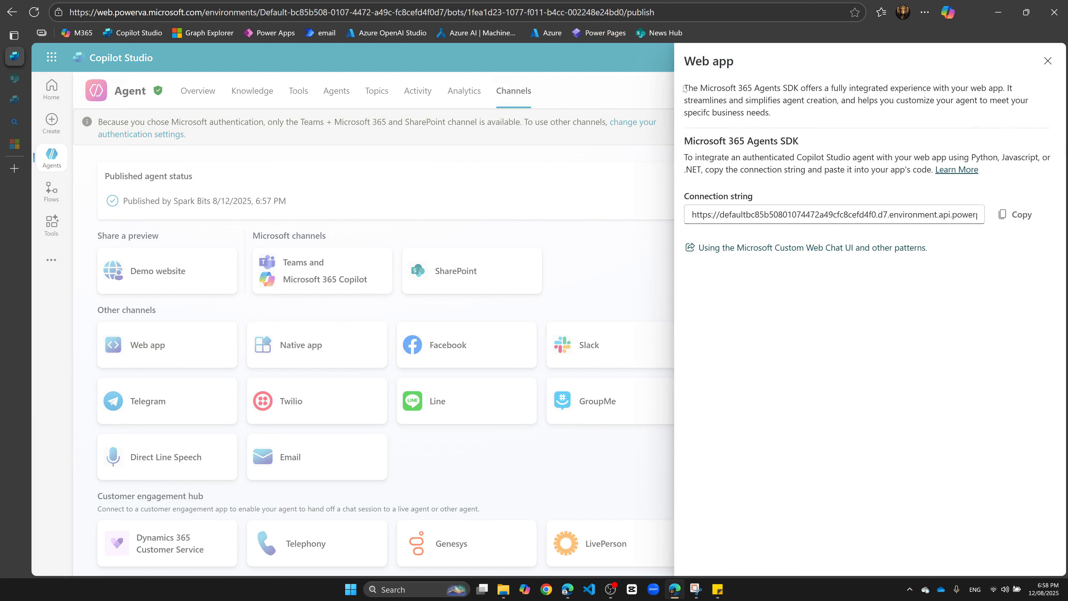
{"action": "left_click_drag", "start_coordinate": [684, 87], "coordinate": [1005, 89]}
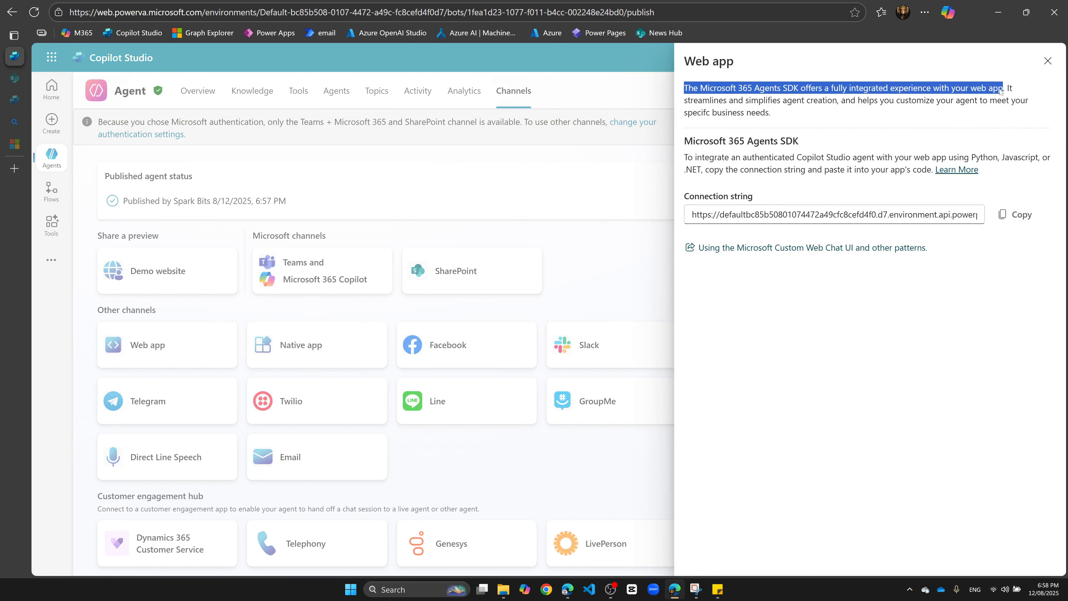
{"action": "left_click", "coordinate": [905, 122]}
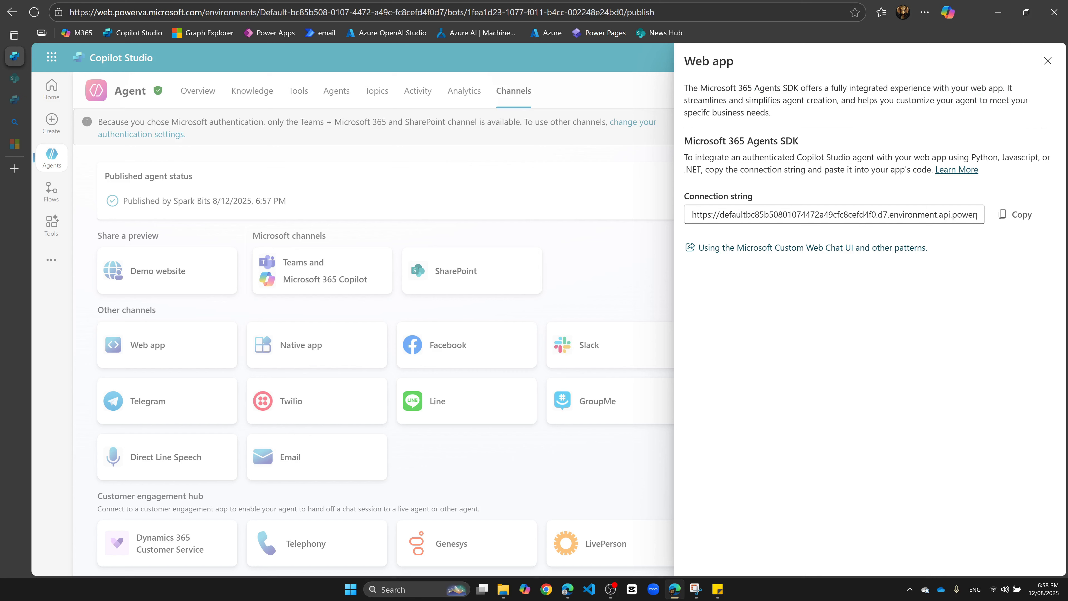
{"action": "left_click_drag", "start_coordinate": [732, 214], "coordinate": [662, 230]}
{"action": "left_click", "coordinate": [779, 267]}
{"action": "left_click", "coordinate": [869, 248]}
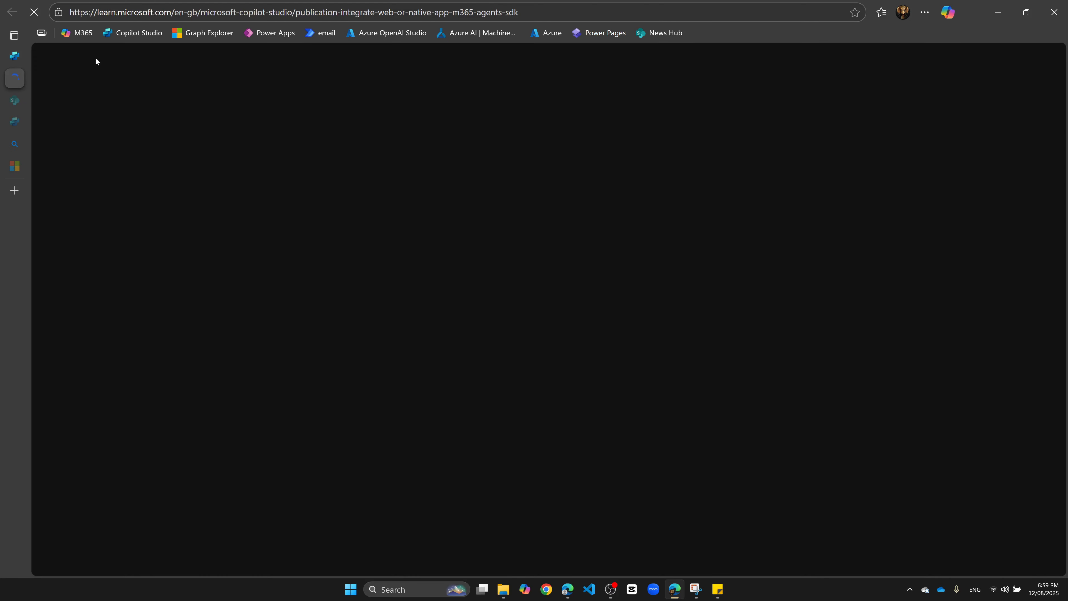
Try to load the Web app connection string in a new browser tab, return to the agent's channels and close the Web app details
{"action": "key", "text": "ctrl+shift+Tab"}
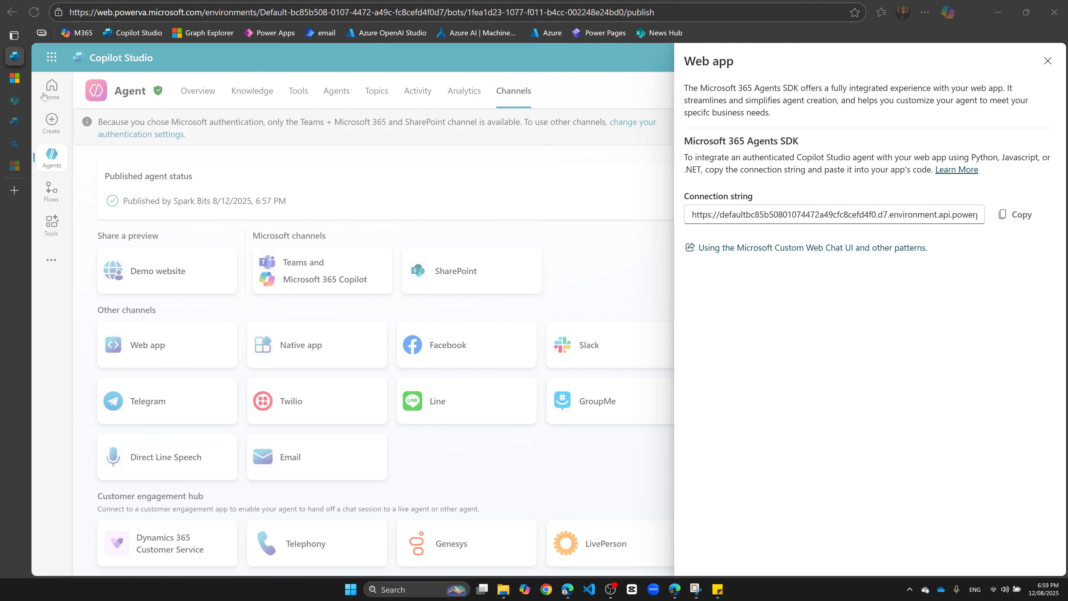
{"action": "left_click", "coordinate": [14, 190]}
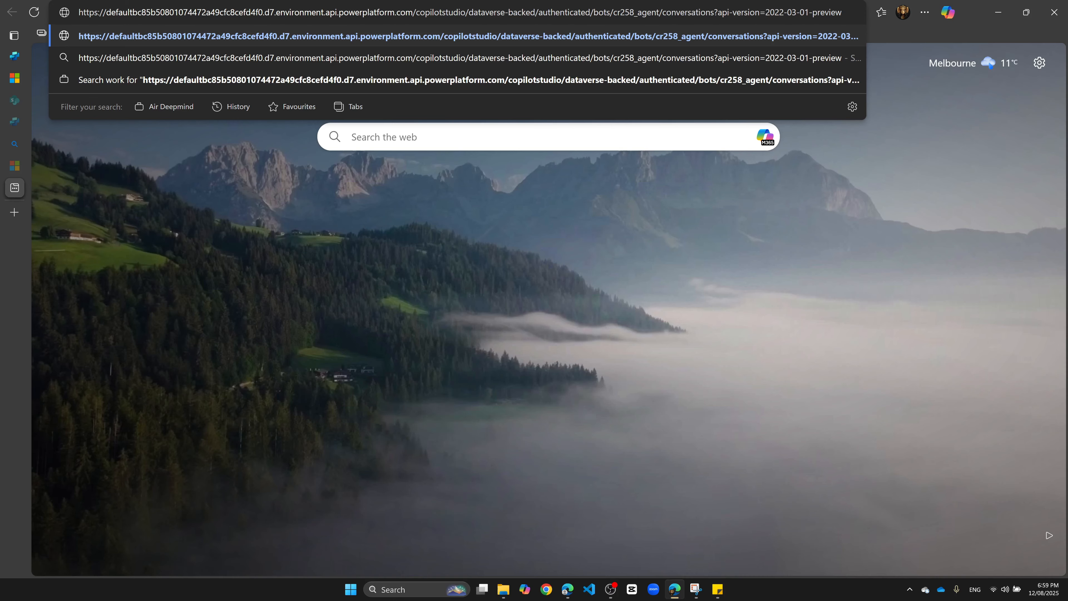
{"action": "key", "text": "Return"}
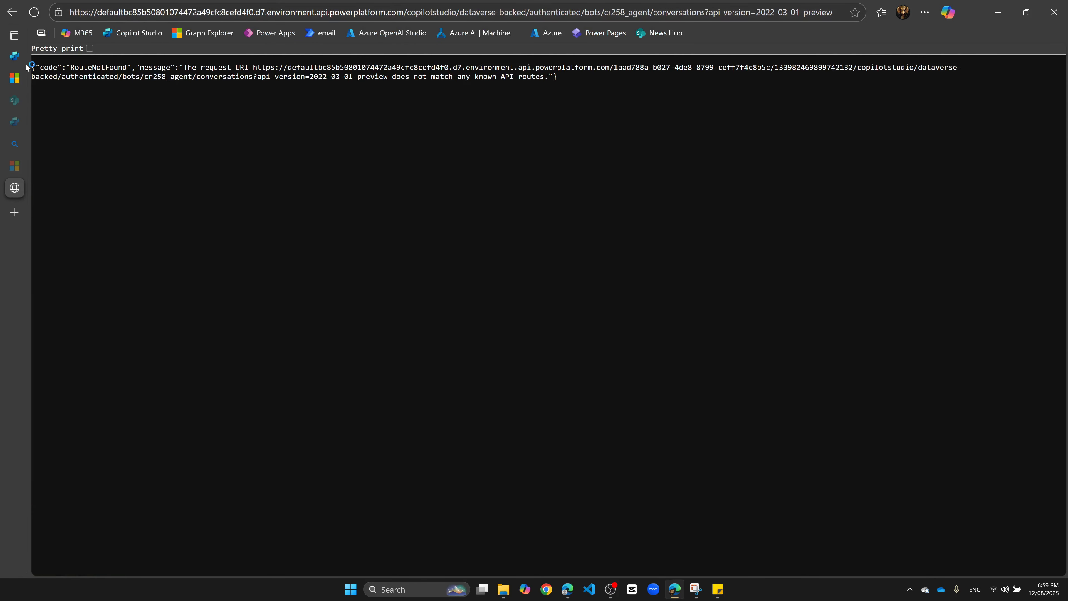
{"action": "mouse_move", "coordinate": [15, 99]}
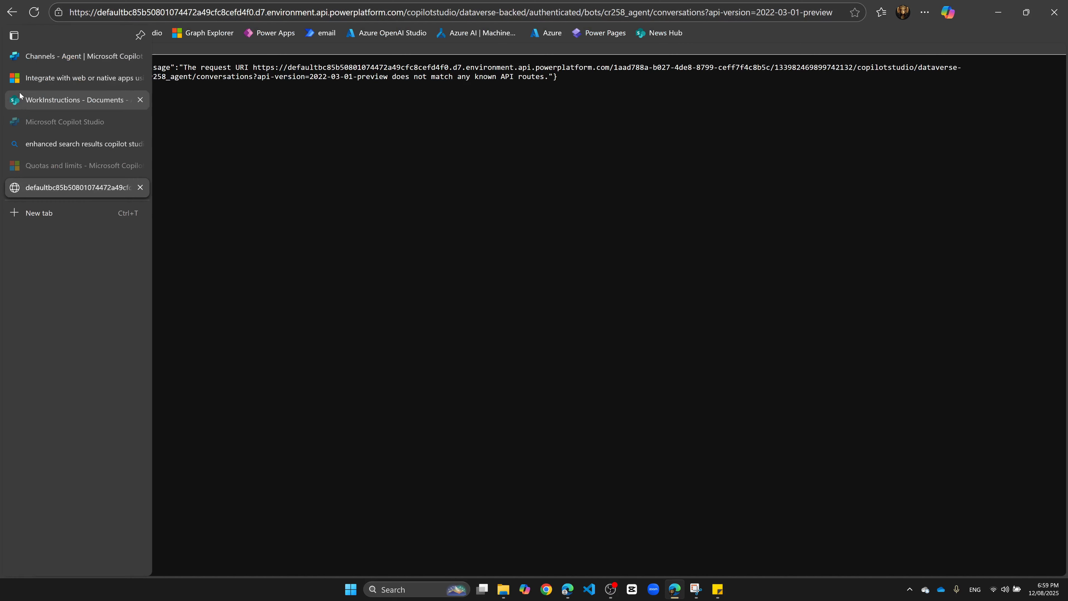
{"action": "left_click", "coordinate": [83, 60]}
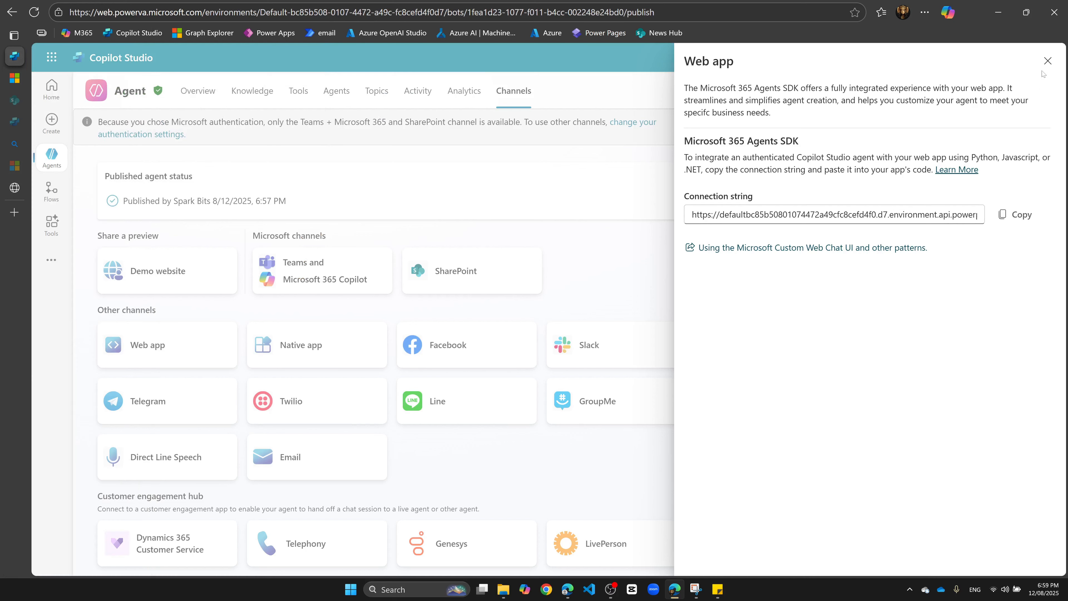
{"action": "left_click", "coordinate": [1048, 61]}
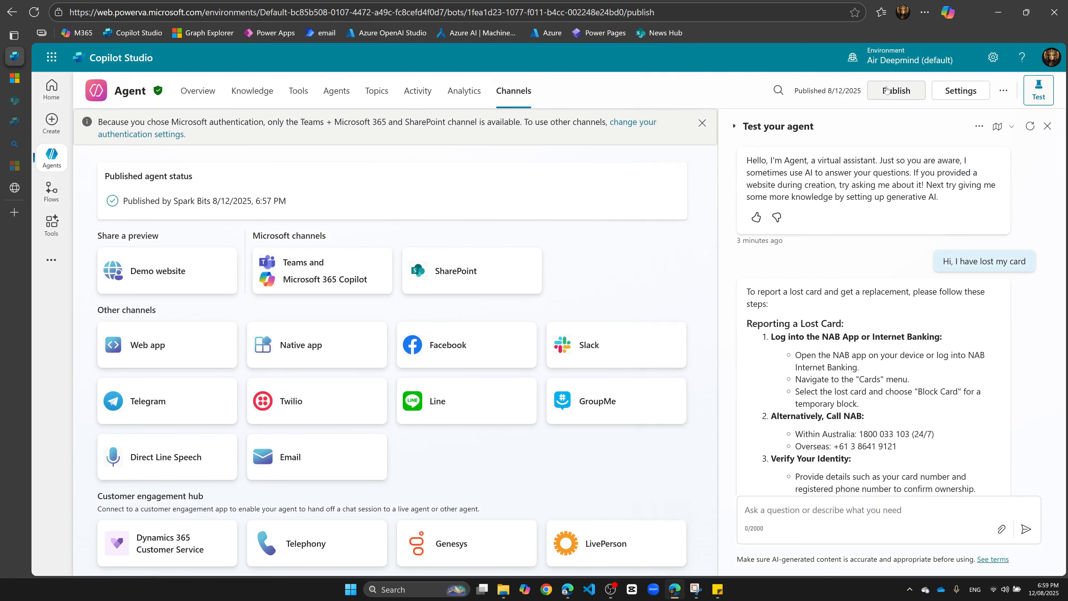
Set the agent's security authentication to No authentication and save the configuration
{"action": "left_click", "coordinate": [961, 90]}
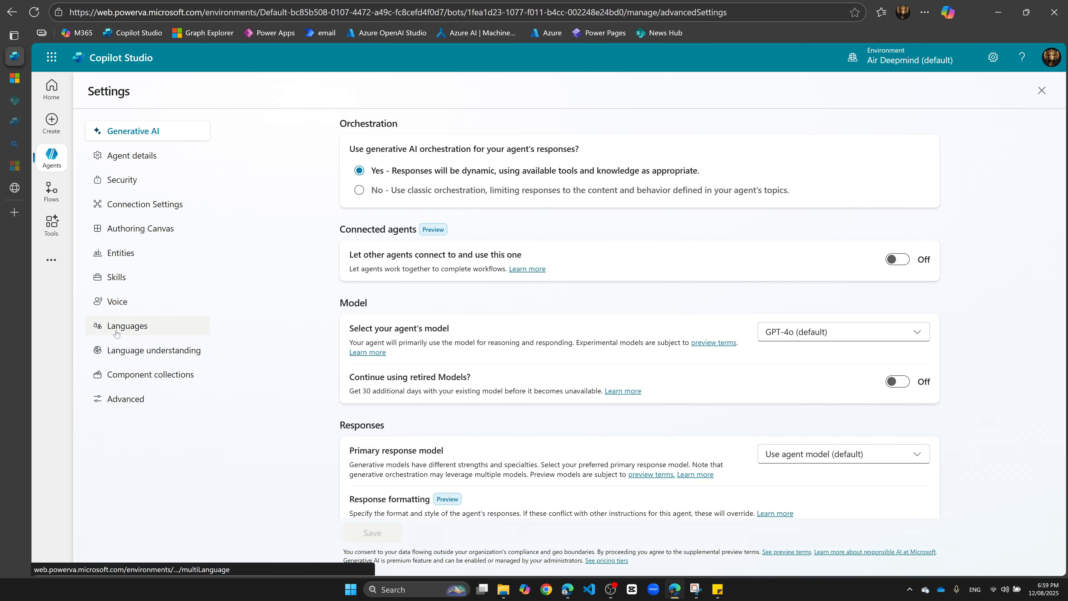
{"action": "left_click", "coordinate": [130, 179]}
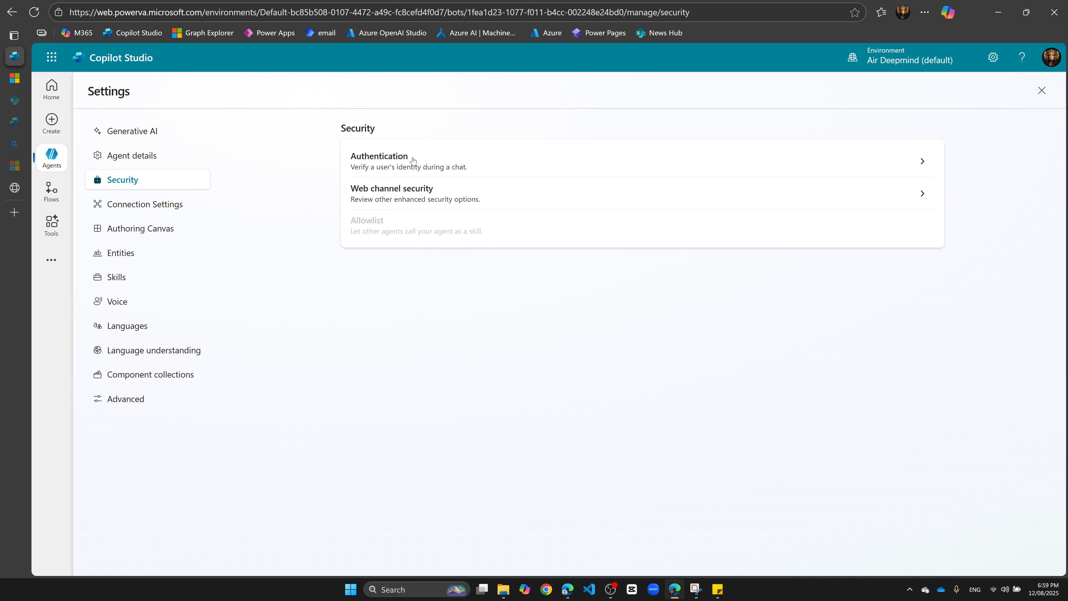
{"action": "left_click", "coordinate": [412, 160]}
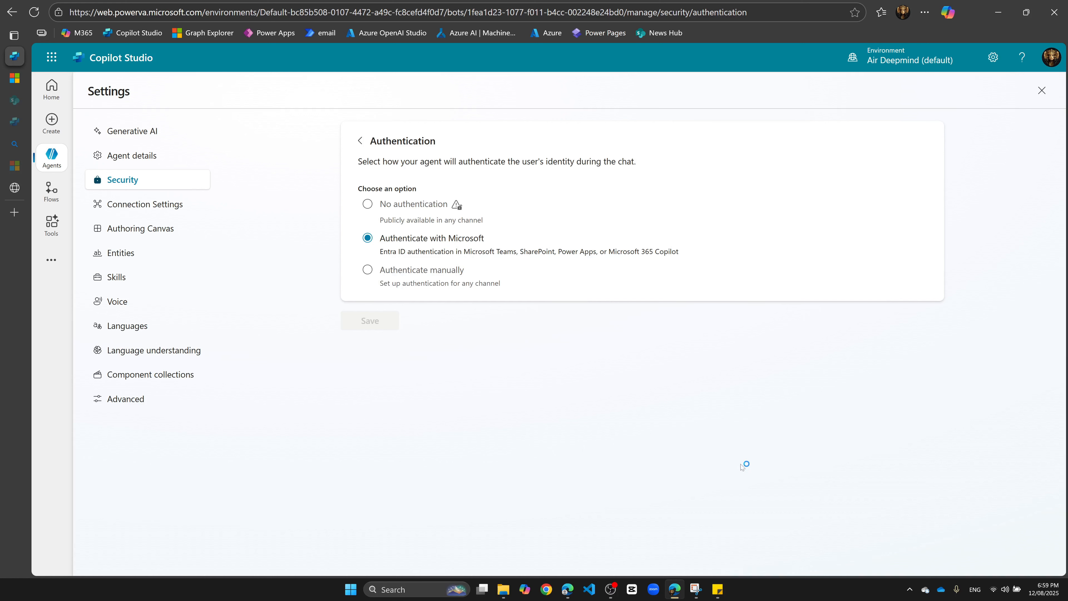
{"action": "left_click", "coordinate": [389, 205]}
{"action": "left_click", "coordinate": [370, 321]}
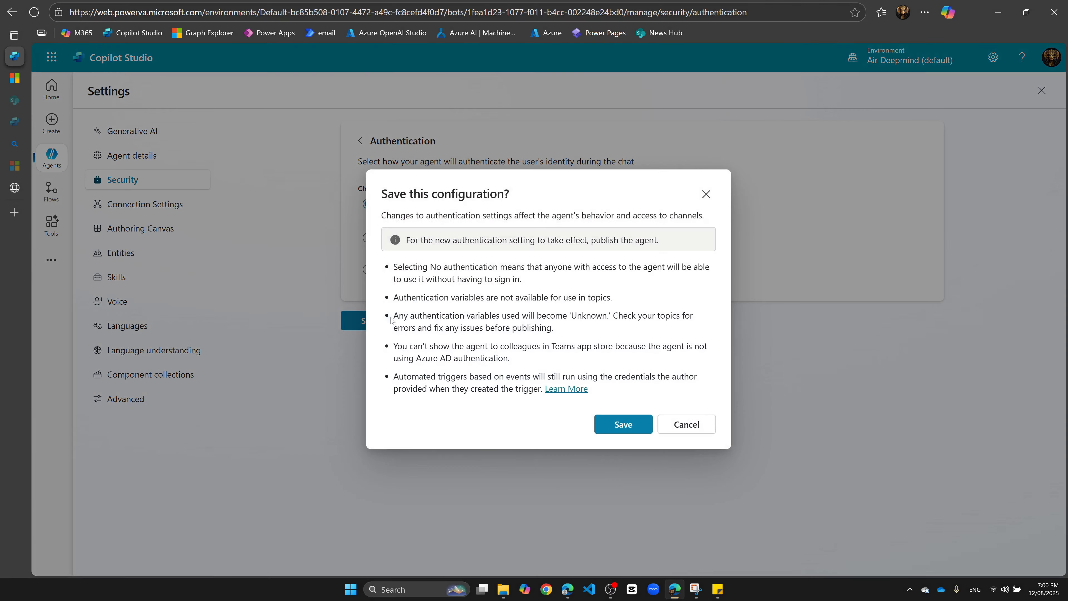
{"action": "left_click", "coordinate": [626, 422]}
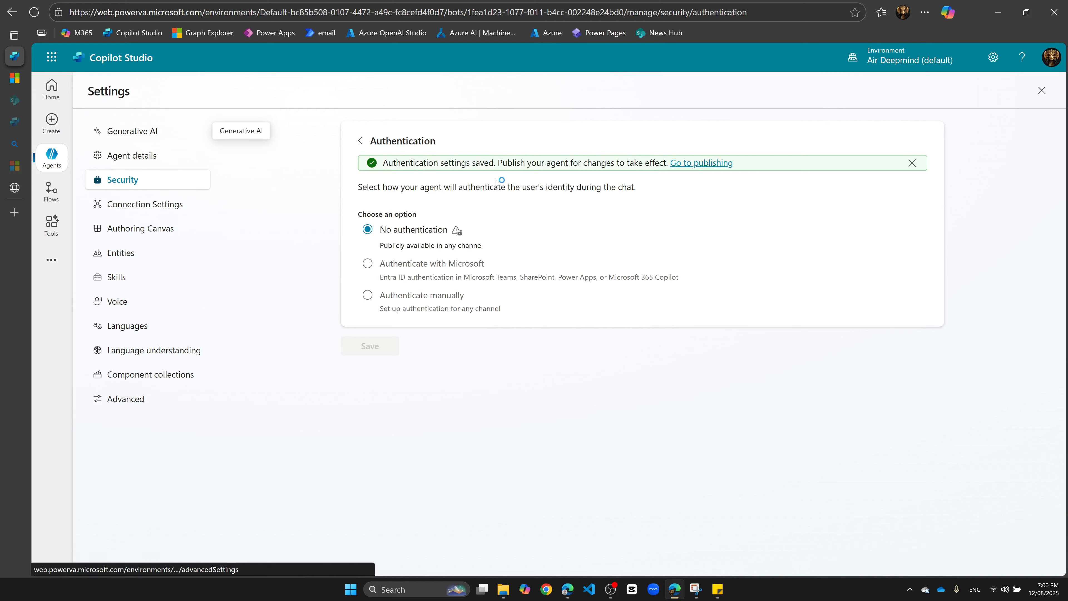
Leave the agent settings and delete the WorkInstructions SharePoint source from the agent's knowledge
{"action": "left_click", "coordinate": [1041, 91]}
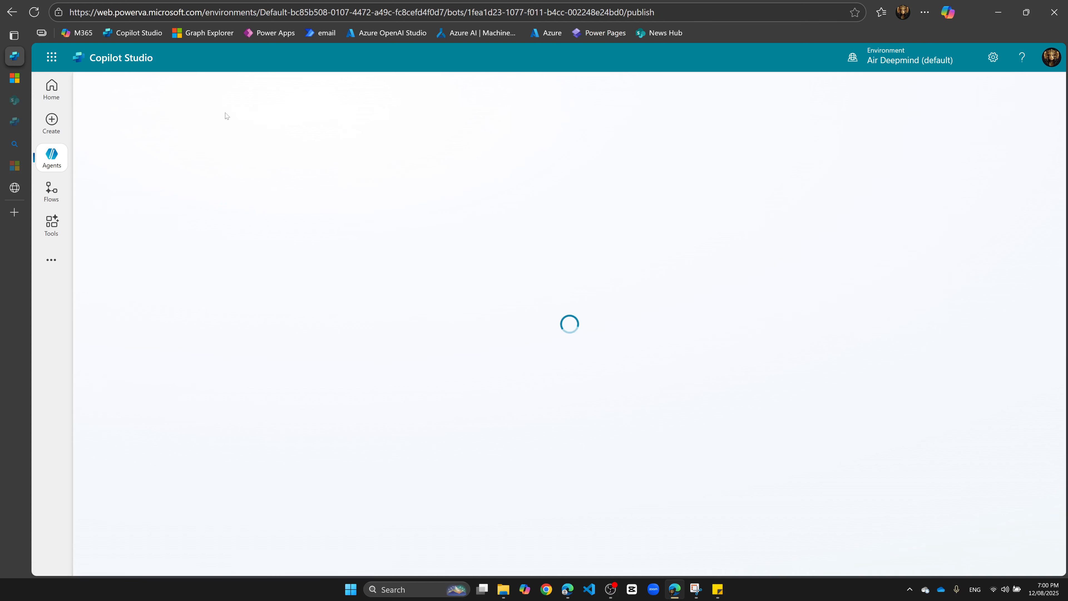
{"action": "left_click", "coordinate": [251, 94]}
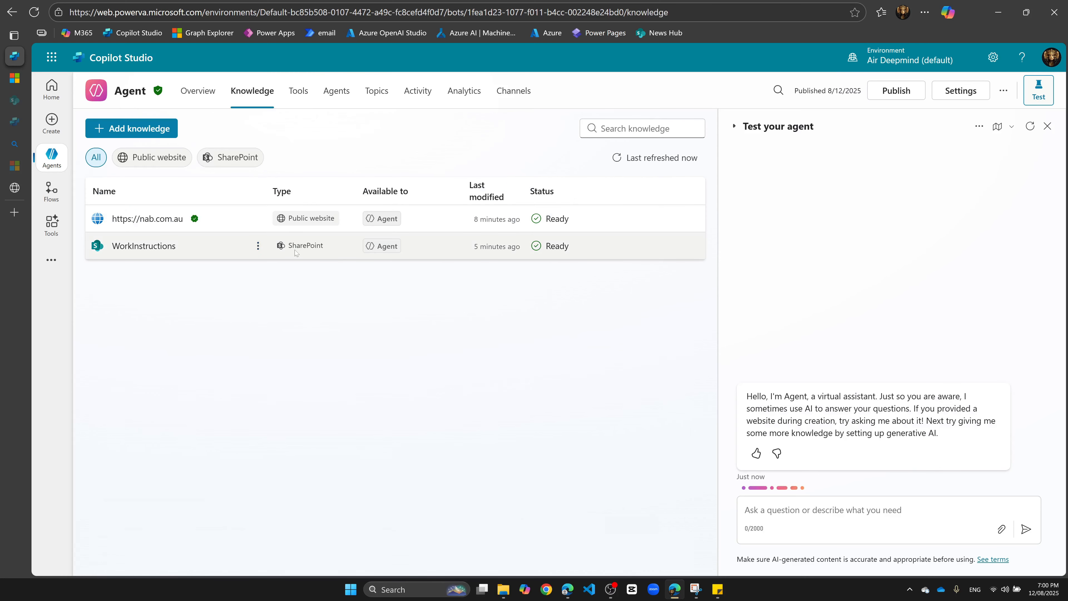
{"action": "left_click", "coordinate": [258, 246]}
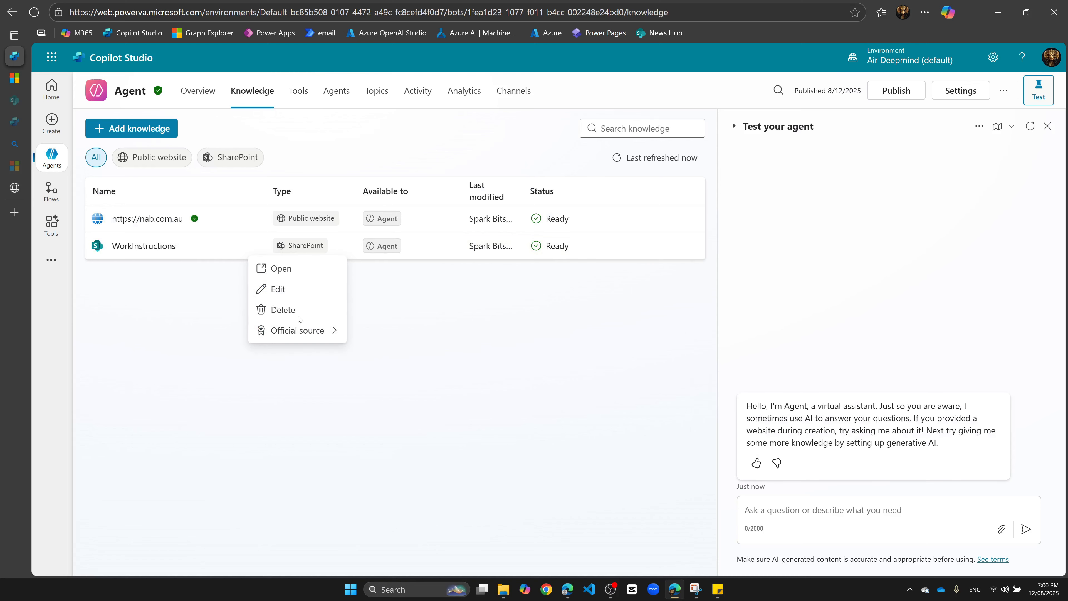
{"action": "left_click", "coordinate": [308, 314]}
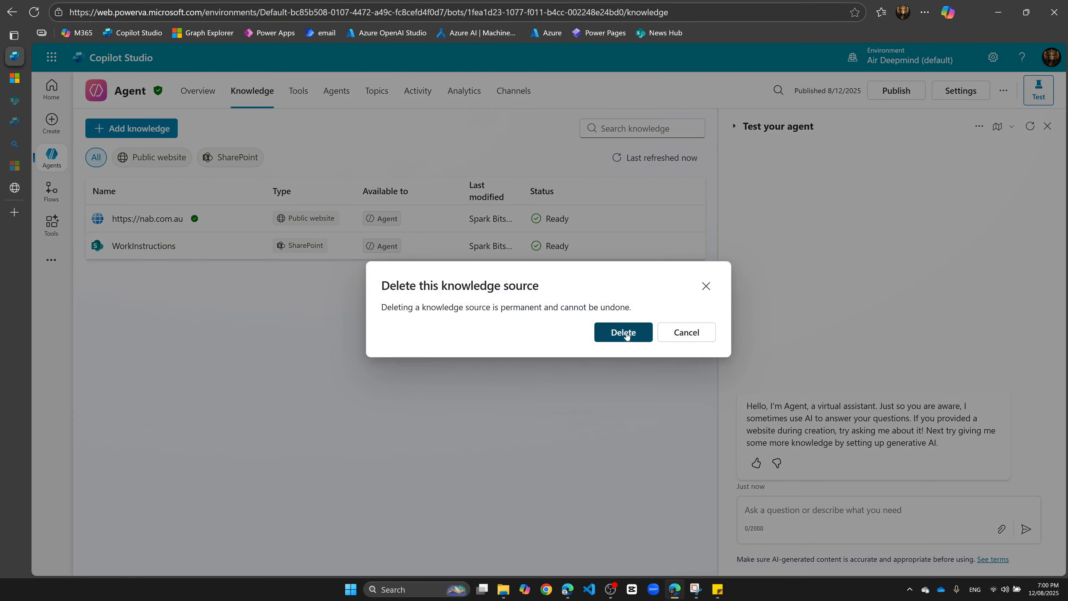
{"action": "left_click", "coordinate": [625, 335]}
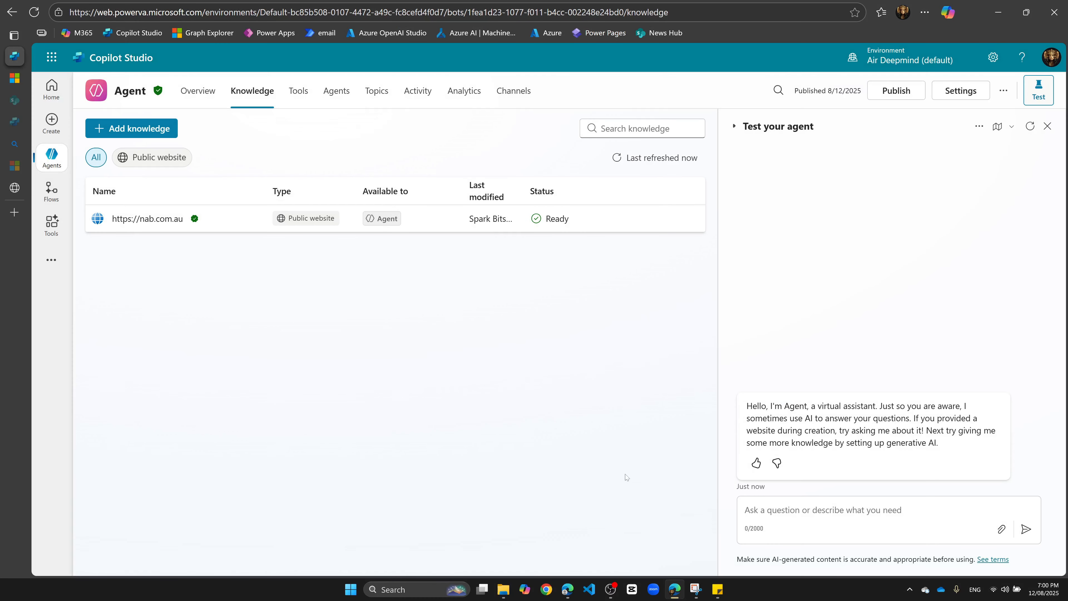
Publish the agent with anonymous access and its current channels
{"action": "left_click", "coordinate": [893, 95]}
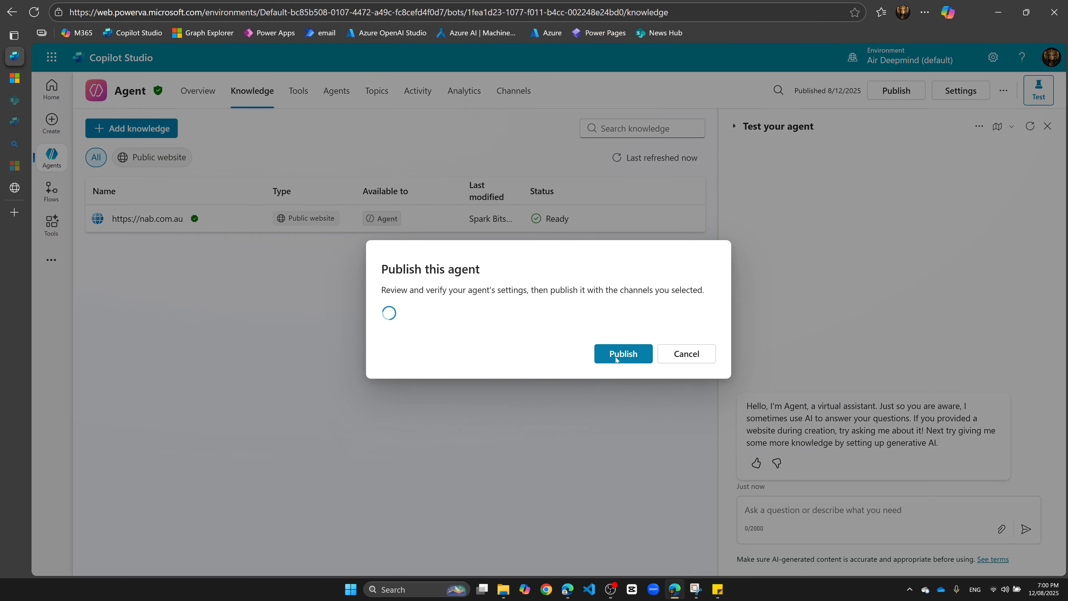
{"action": "left_click", "coordinate": [612, 394]}
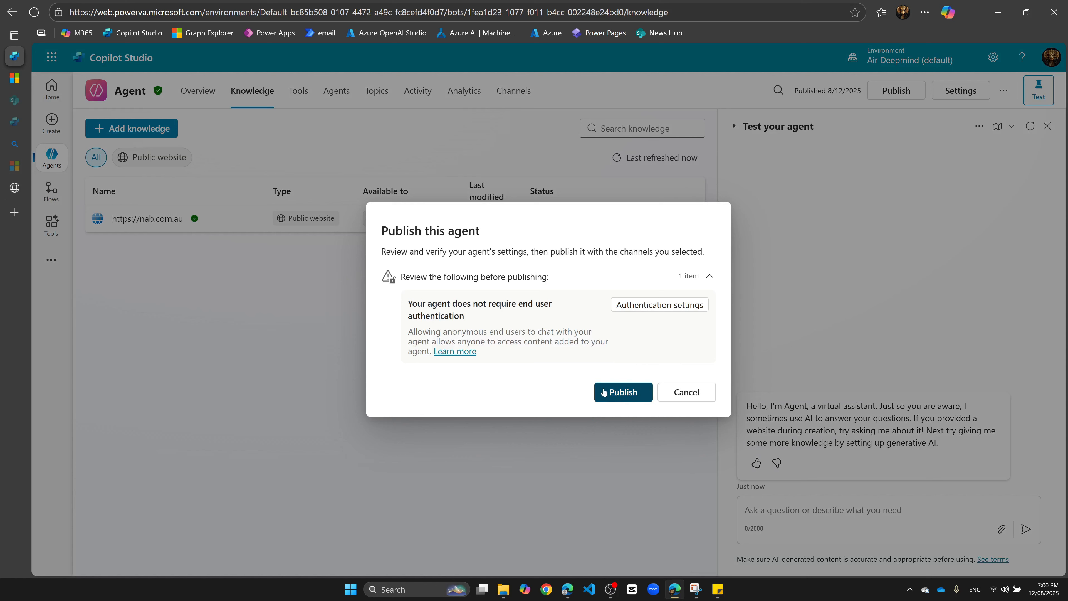
{"action": "left_click", "coordinate": [606, 393]}
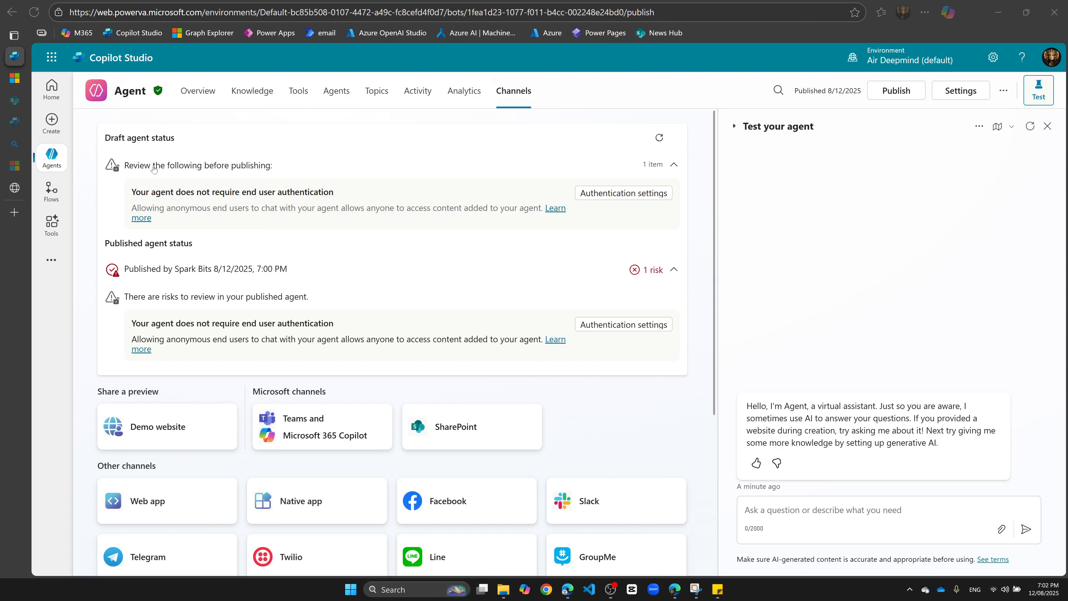
Check the end user authentication notice, open the Demo website channel and copy its share link
{"action": "left_click_drag", "start_coordinate": [213, 192], "coordinate": [281, 192]}
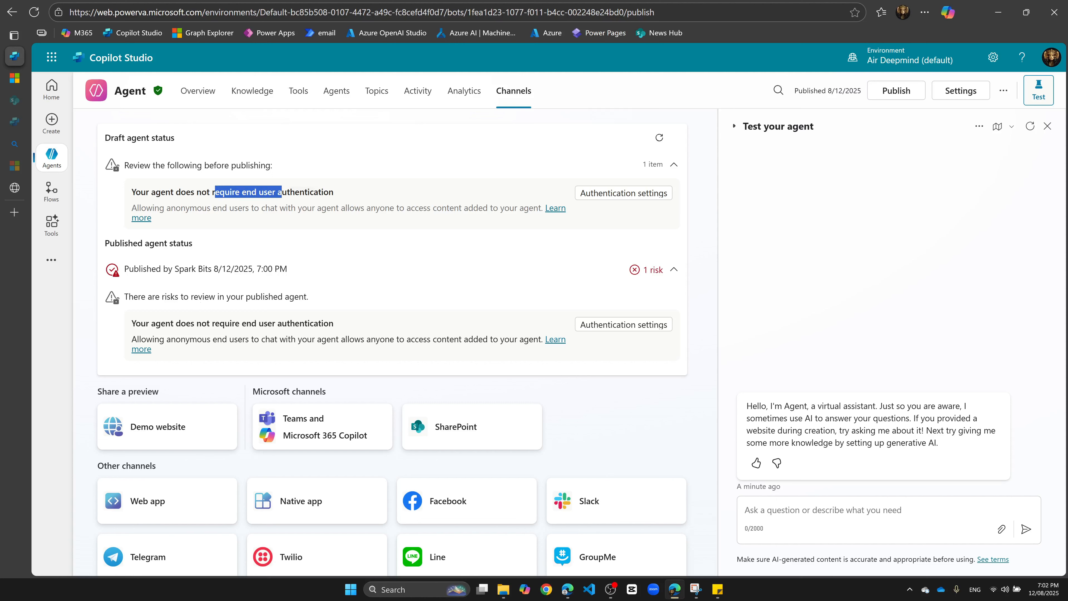
{"action": "left_click", "coordinate": [282, 194]}
{"action": "left_click", "coordinate": [170, 430]}
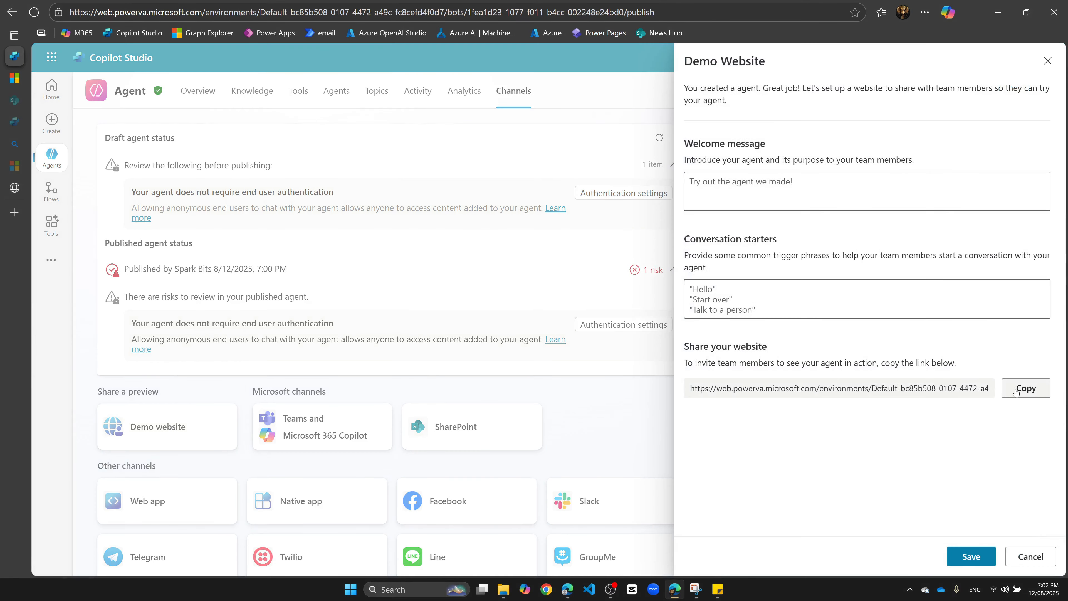
{"action": "left_click", "coordinate": [1024, 388]}
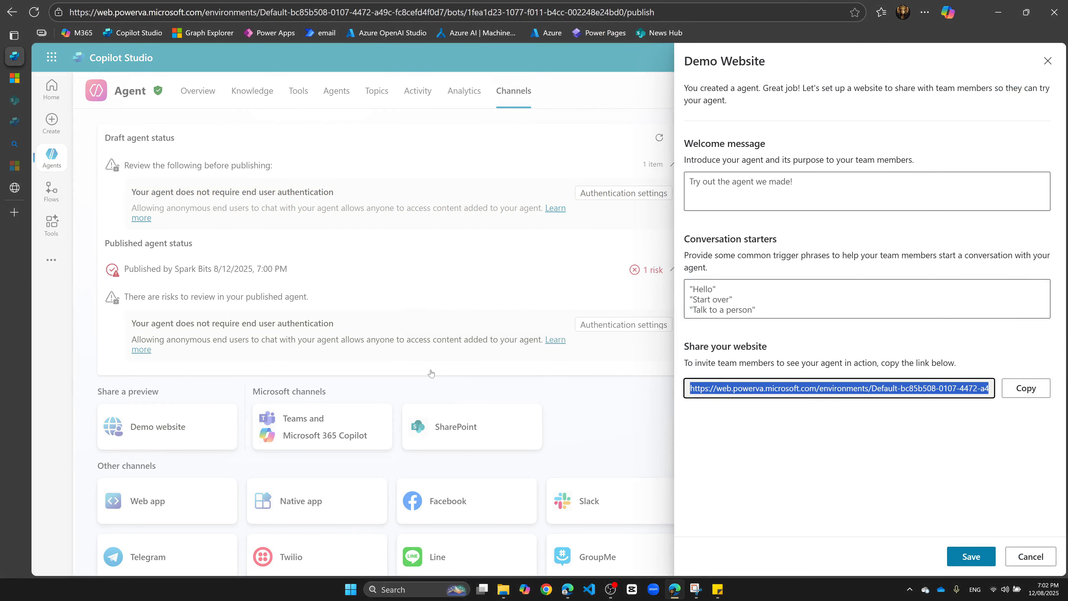
In the AWS console's Amazon Connect, start a new third-party application with RavenNewApp as both display name and application identifier
{"action": "left_click", "coordinate": [902, 12]}
{"action": "key", "text": "alt+Tab"}
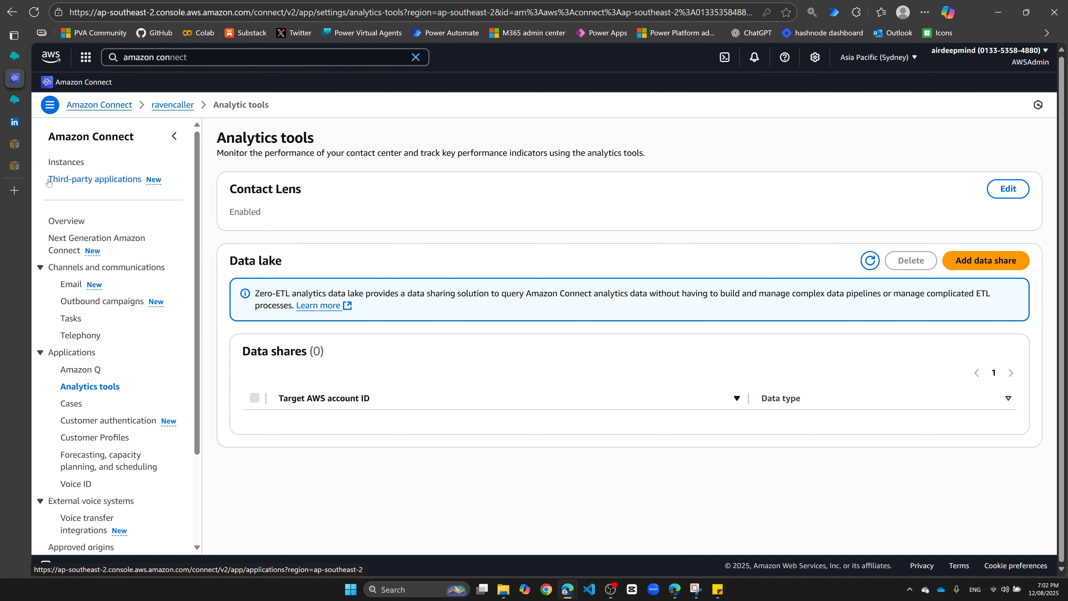
{"action": "left_click", "coordinate": [128, 180]}
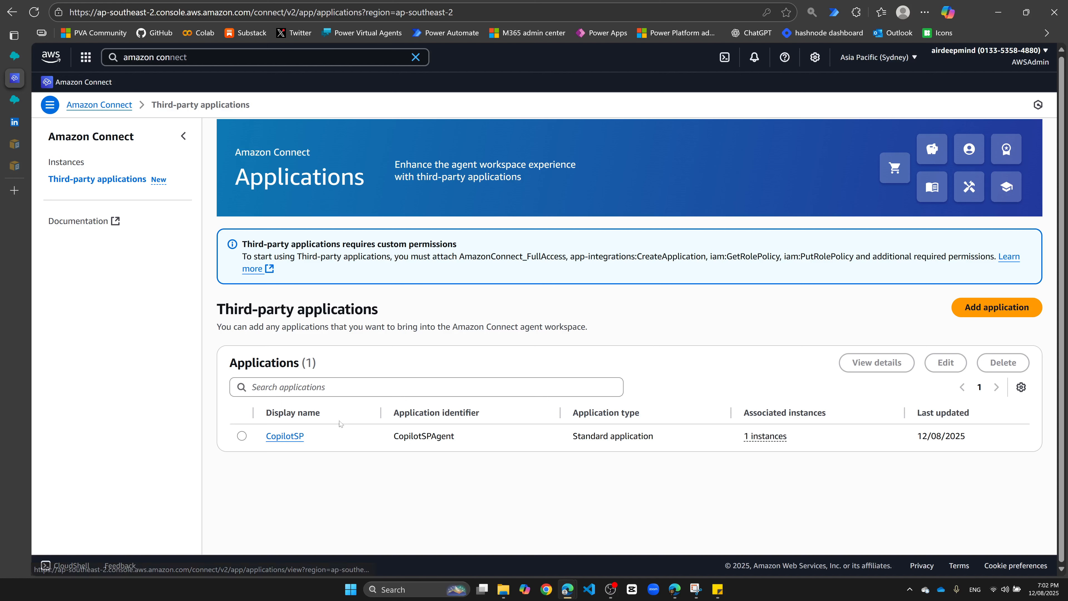
{"action": "left_click", "coordinate": [997, 308]}
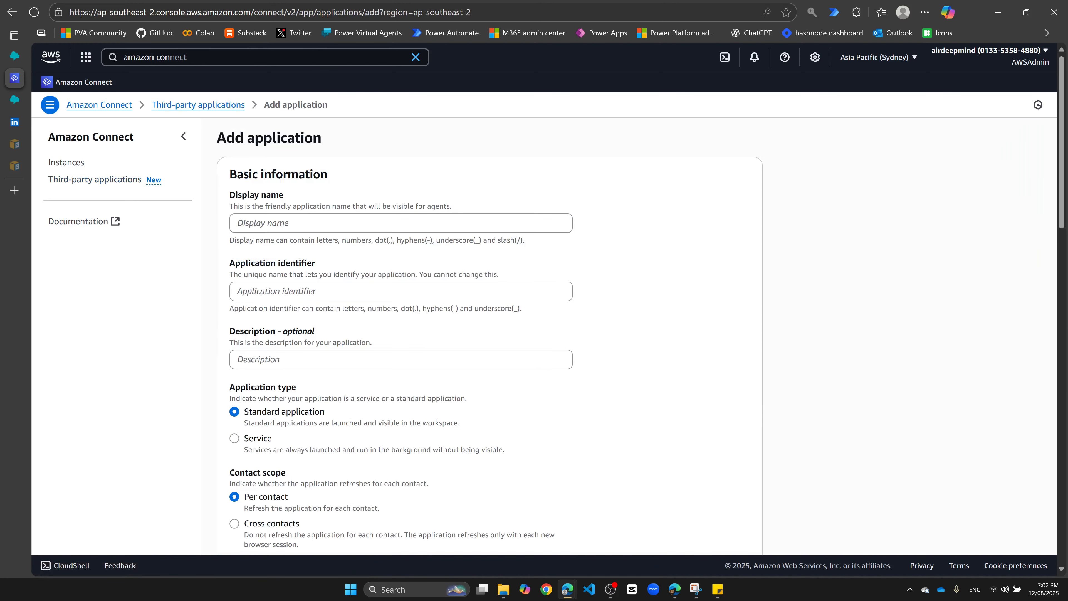
{"action": "left_click", "coordinate": [353, 224]}
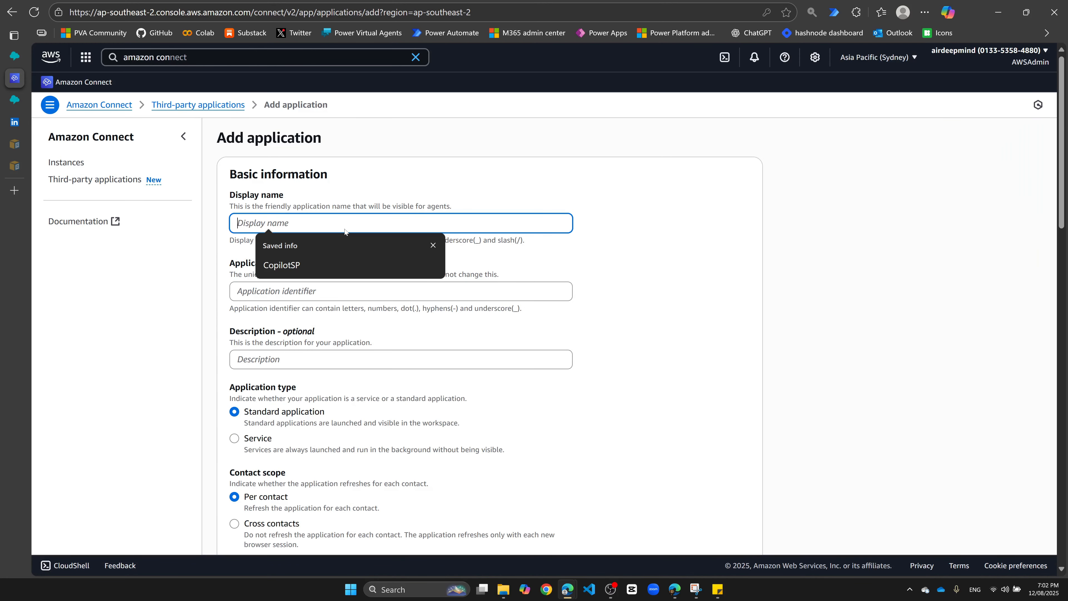
{"action": "type", "text": "Raven"}
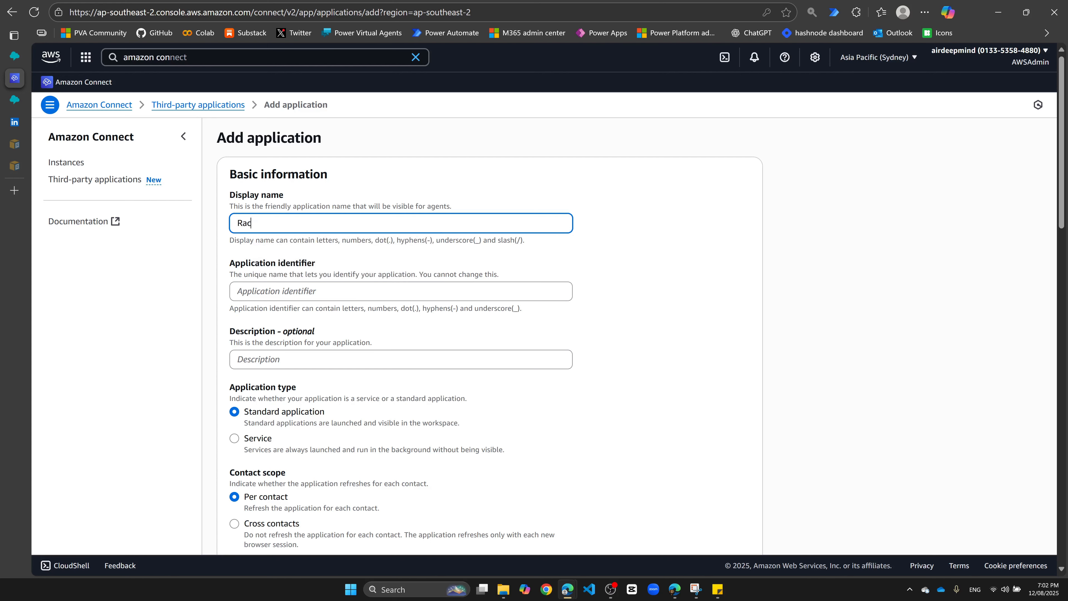
{"action": "type", "text": "NewApp"}
{"action": "key", "text": "ctrl+a"}
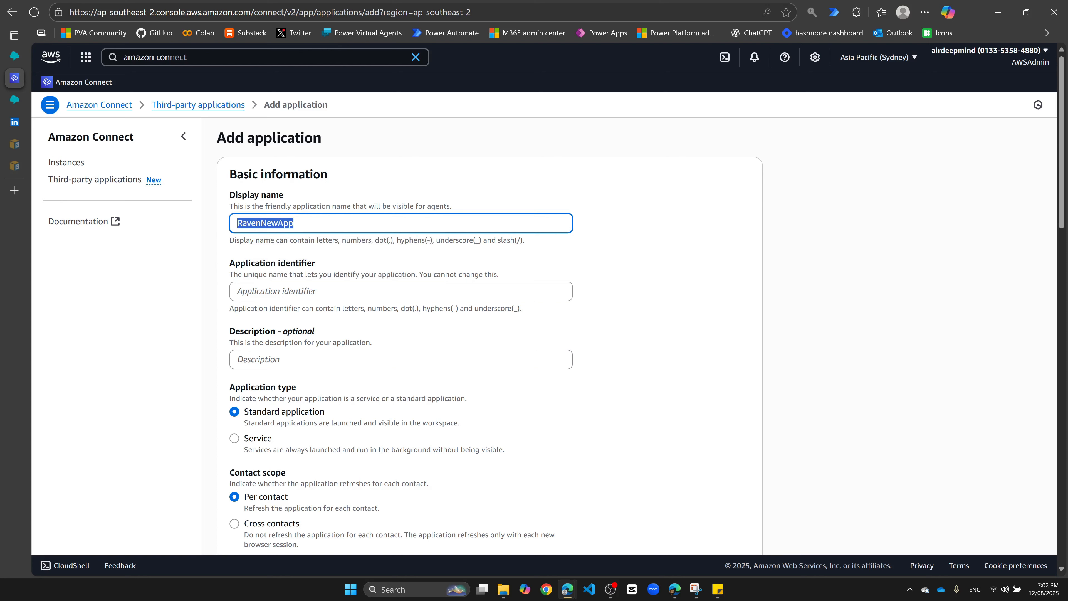
{"action": "left_click", "coordinate": [278, 291]}
{"action": "key", "text": "ctrl+v"}
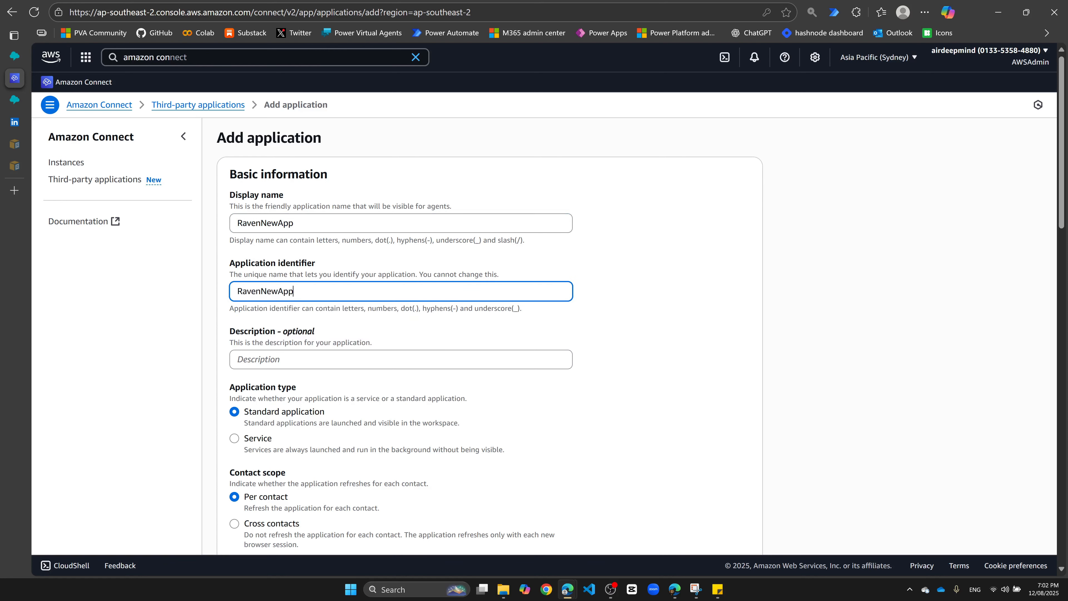
{"action": "scroll", "coordinate": [627, 370], "scroll_direction": "down", "scroll_amount": 3}
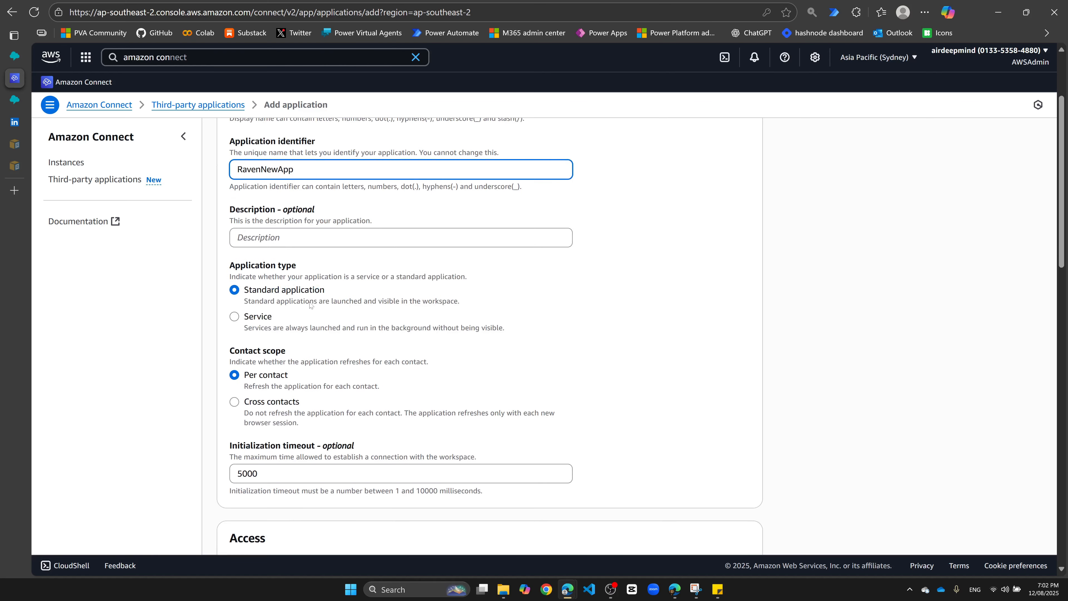
{"action": "scroll", "coordinate": [438, 353], "scroll_direction": "down", "scroll_amount": 3}
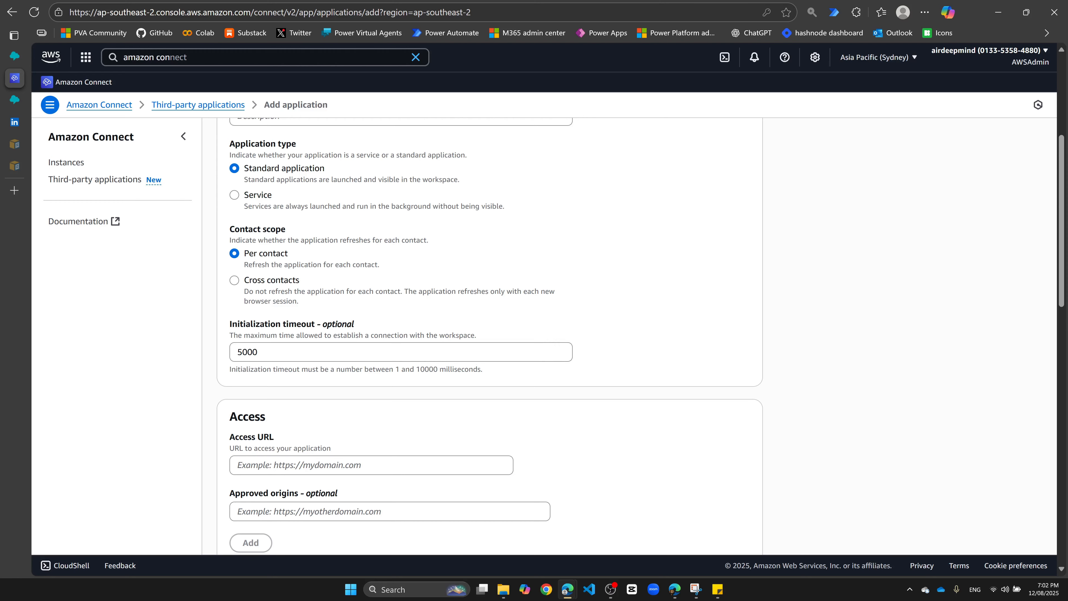
{"action": "scroll", "coordinate": [478, 367], "scroll_direction": "down", "scroll_amount": 2}
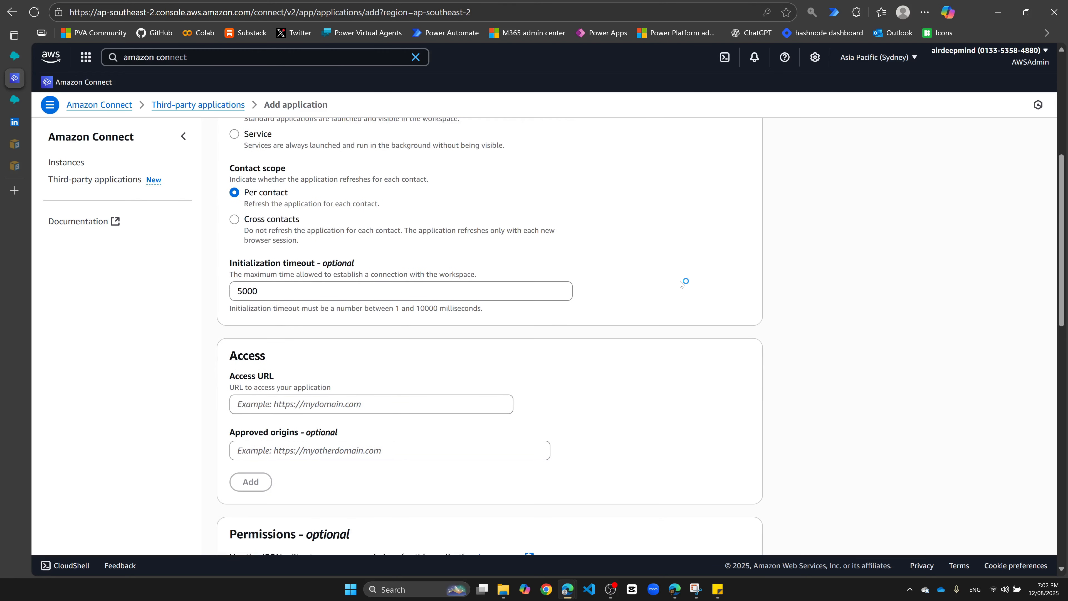
{"action": "scroll", "coordinate": [684, 282], "scroll_direction": "down", "scroll_amount": 2}
{"action": "scroll", "coordinate": [684, 283], "scroll_direction": "up", "scroll_amount": 2}
{"action": "left_click", "coordinate": [385, 404]}
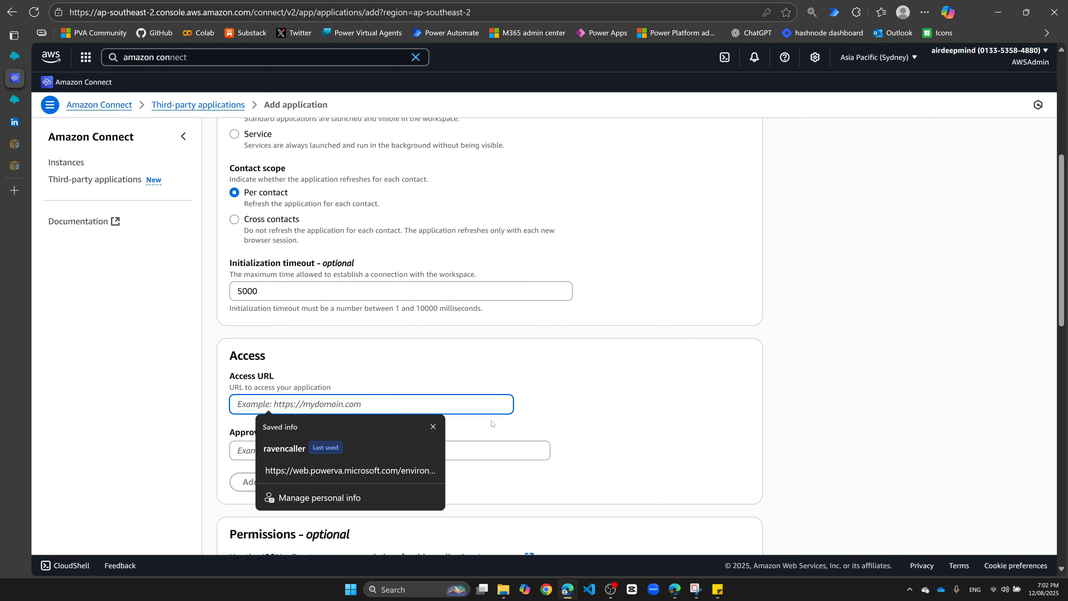
{"action": "key", "text": "ctrl+v"}
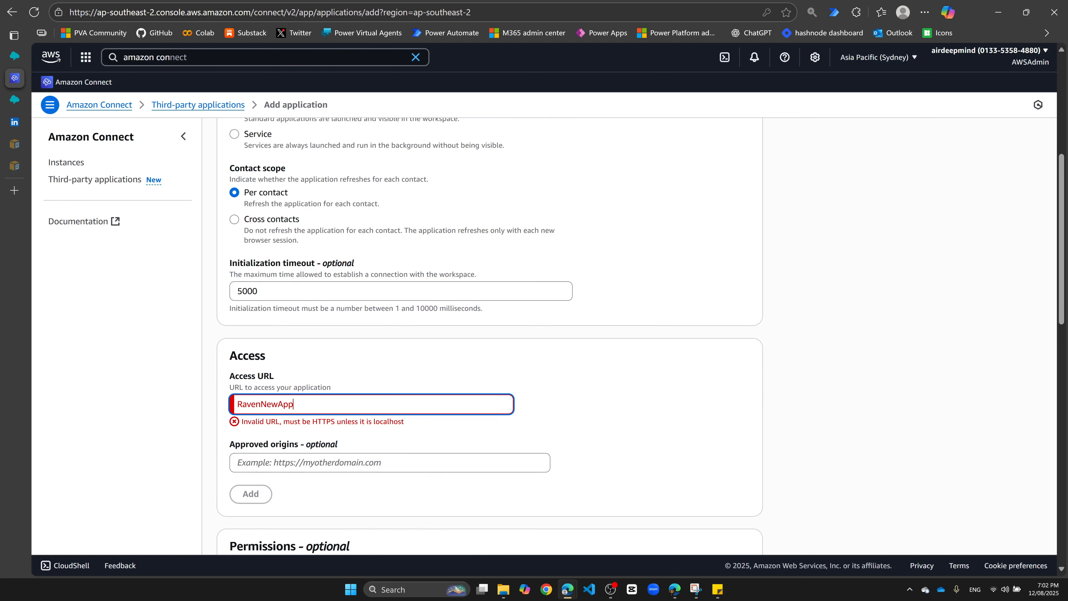
{"action": "key", "text": "ctrl+a"}
{"action": "key", "text": "BackSpace"}
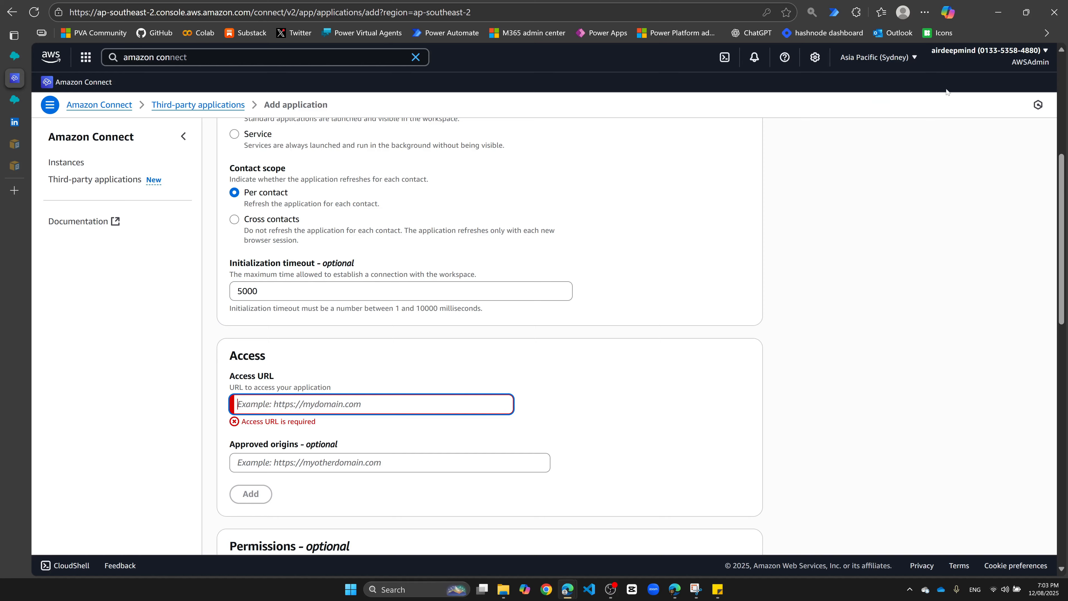
Copy the demo website link from Copilot Studio again and enter it as the new Amazon Connect application's access URL
{"action": "key", "text": "alt+Tab"}
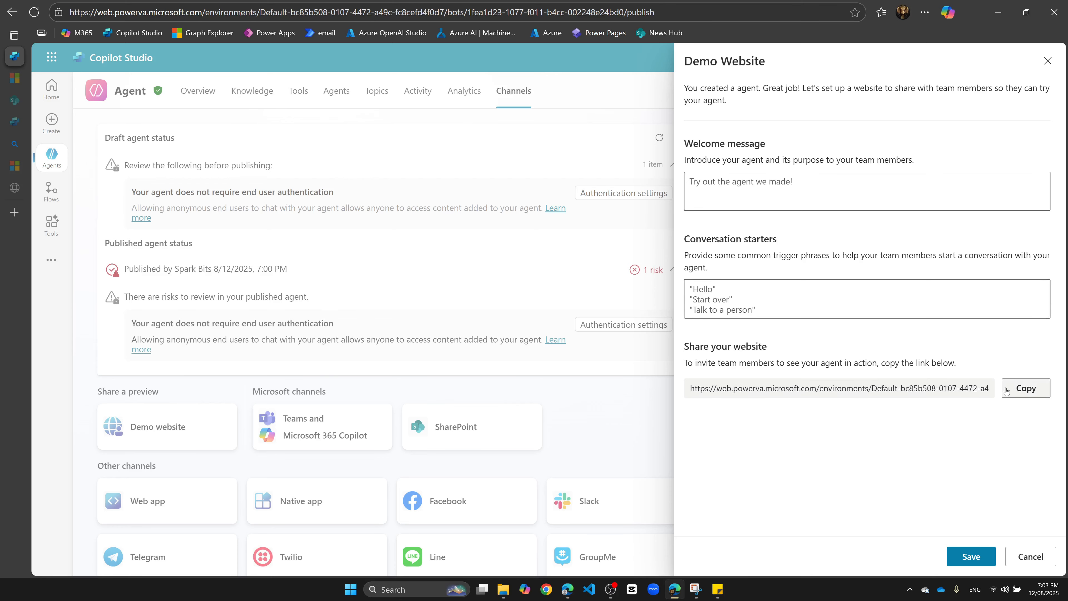
{"action": "left_click", "coordinate": [1005, 390]}
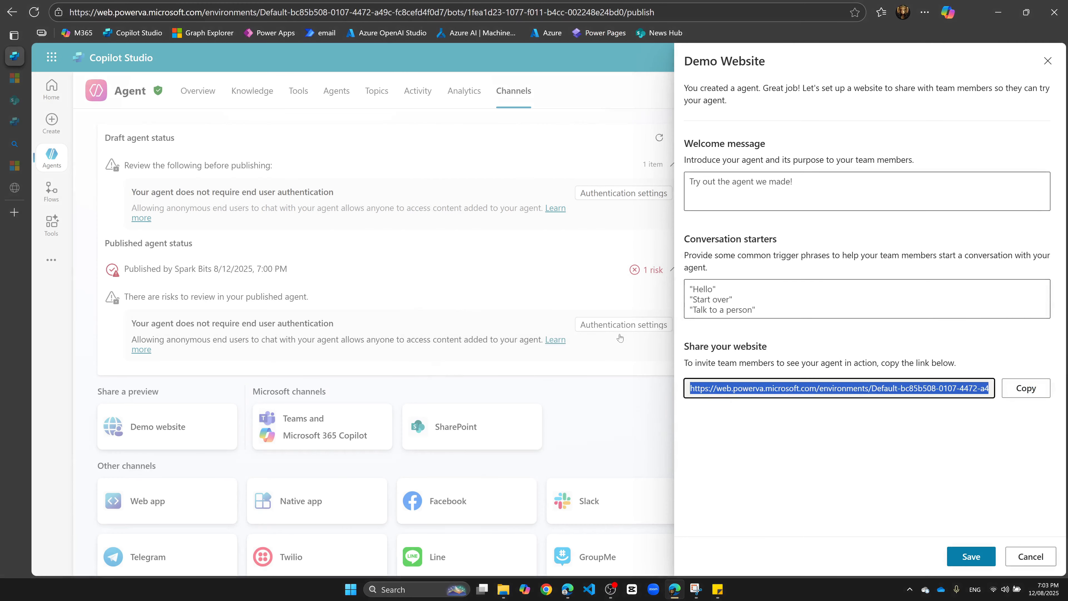
{"action": "key", "text": "alt+Tab"}
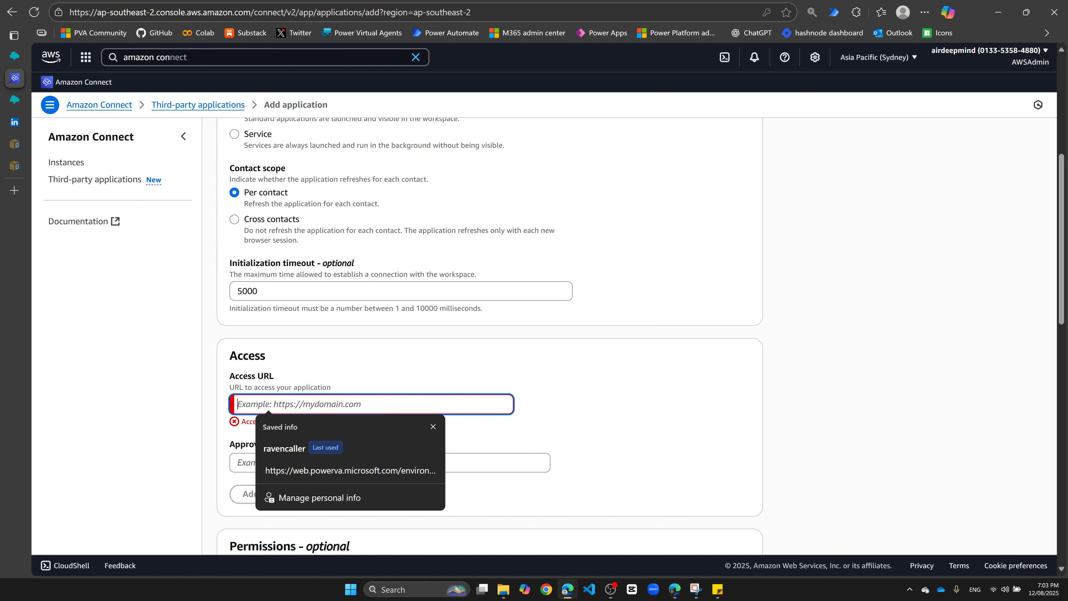
{"action": "key", "text": "ctrl+v"}
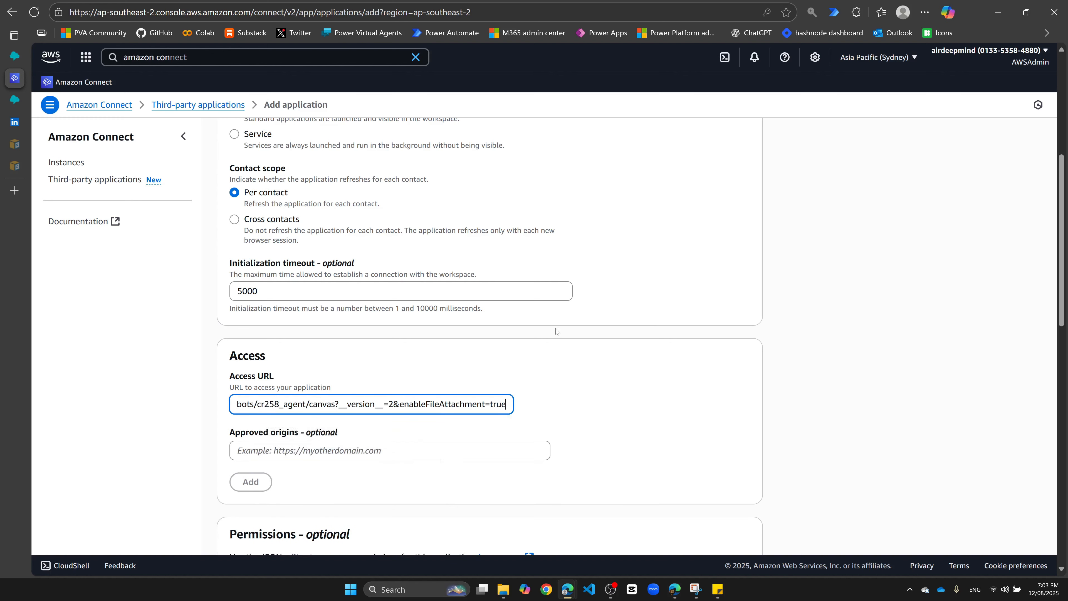
Associate the new application with the ravencaller instance and add it, keeping the default permissions and iframe configuration
{"action": "scroll", "coordinate": [613, 345], "scroll_direction": "down", "scroll_amount": 3}
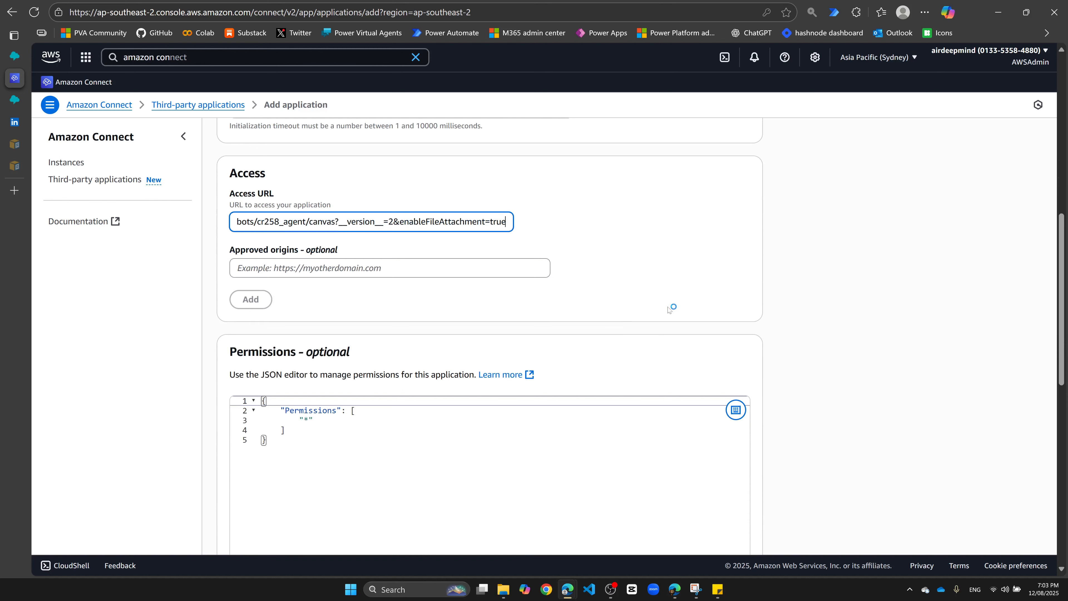
{"action": "scroll", "coordinate": [829, 331], "scroll_direction": "down", "scroll_amount": 1}
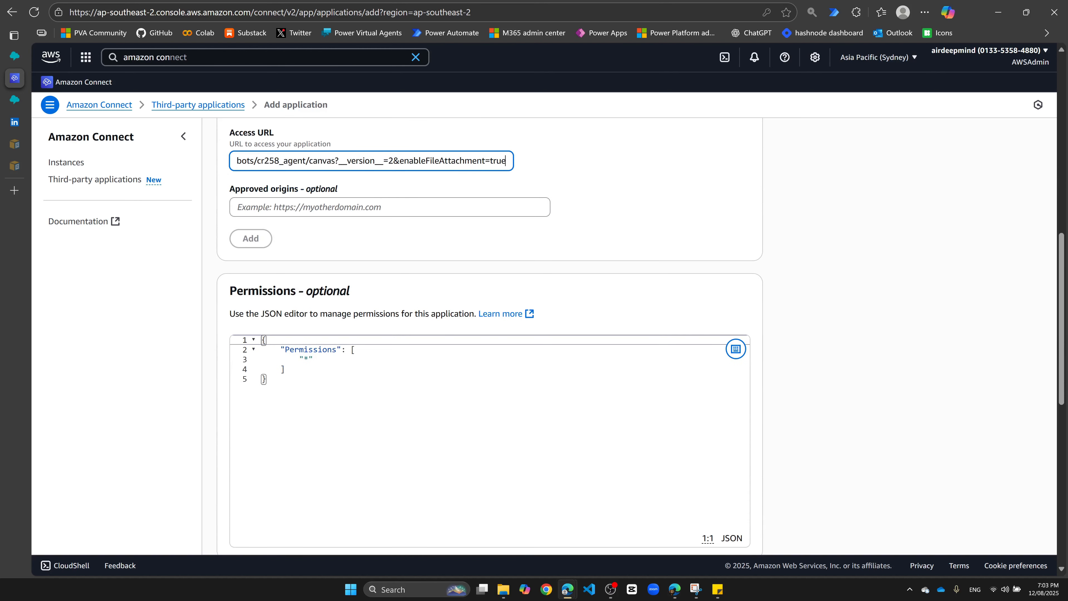
{"action": "scroll", "coordinate": [184, 314], "scroll_direction": "down", "scroll_amount": 5}
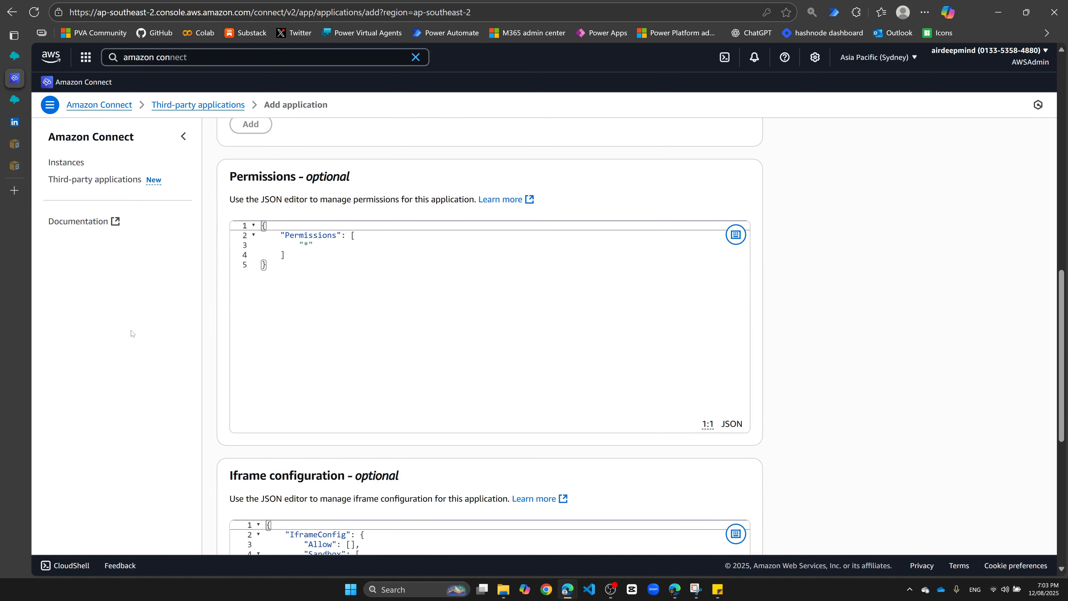
{"action": "scroll", "coordinate": [184, 313], "scroll_direction": "down", "scroll_amount": 3}
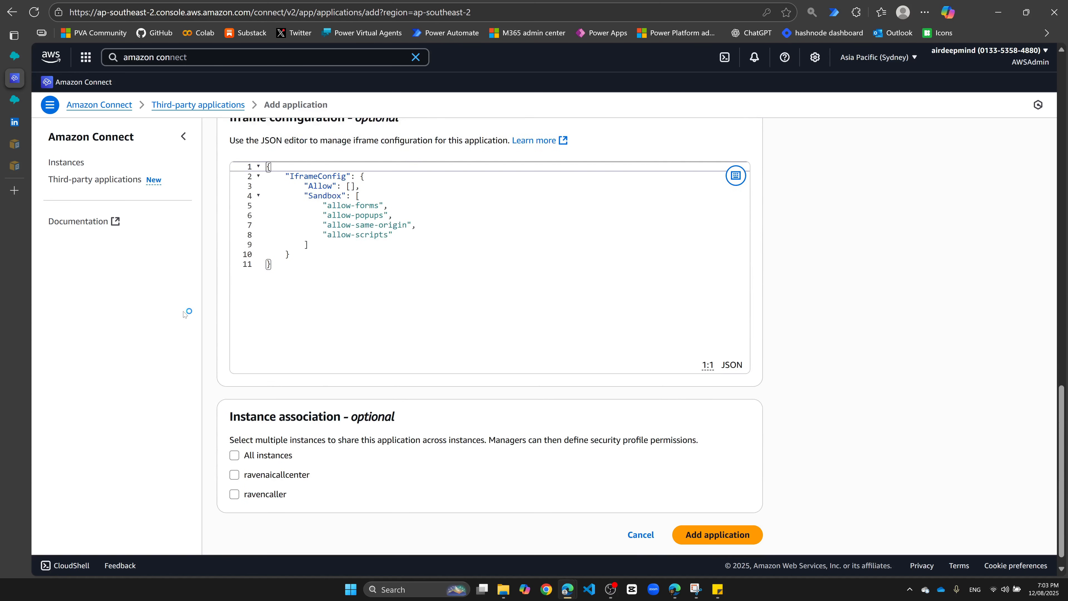
{"action": "left_click_drag", "start_coordinate": [229, 402], "coordinate": [341, 403]}
{"action": "left_click", "coordinate": [161, 425]}
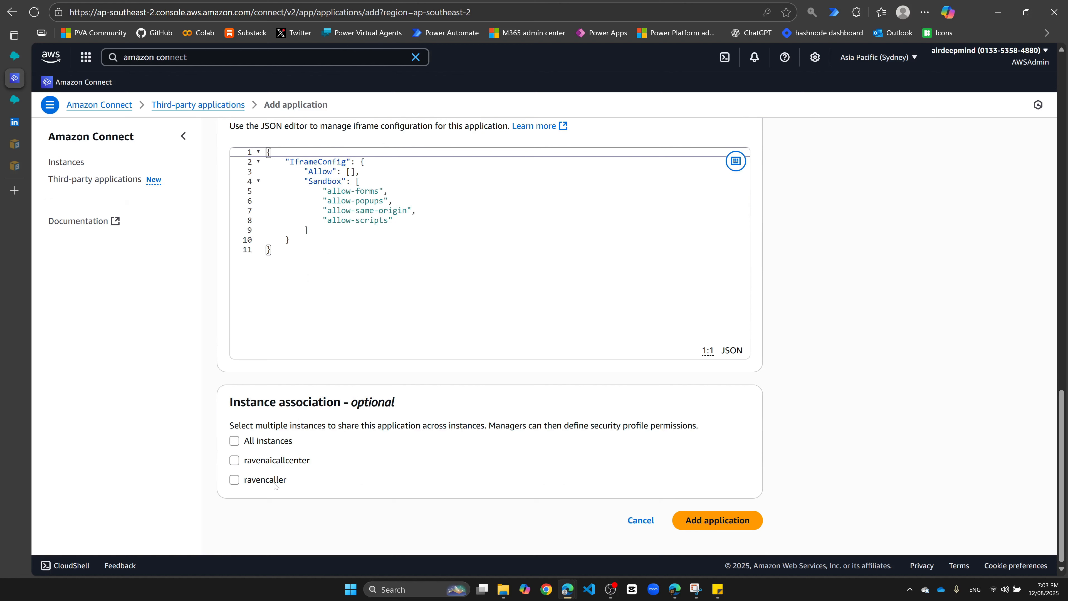
{"action": "left_click", "coordinate": [236, 485]}
{"action": "left_click", "coordinate": [719, 521]}
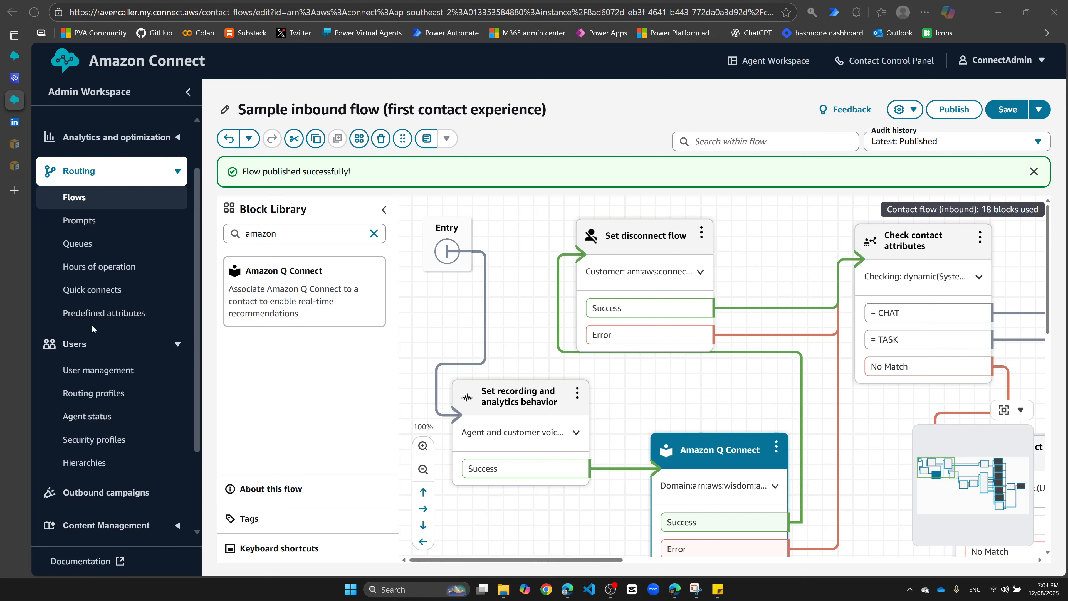
Open the security profiles in the Amazon Connect admin workspace and review the listed profiles and their permissions
{"action": "scroll", "coordinate": [55, 291], "scroll_direction": "down", "scroll_amount": 1}
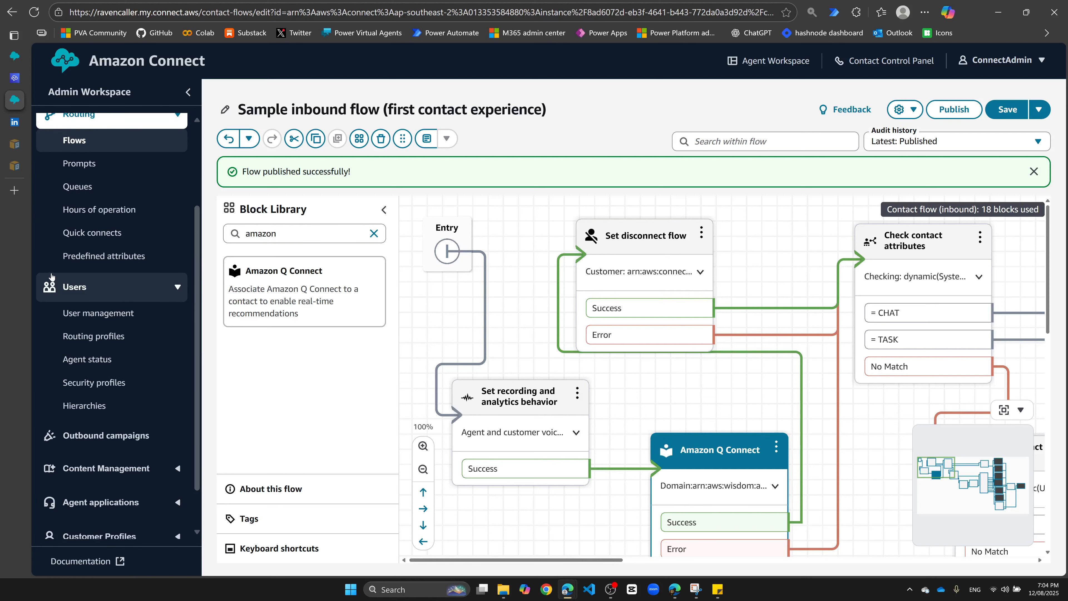
{"action": "left_click", "coordinate": [95, 383]}
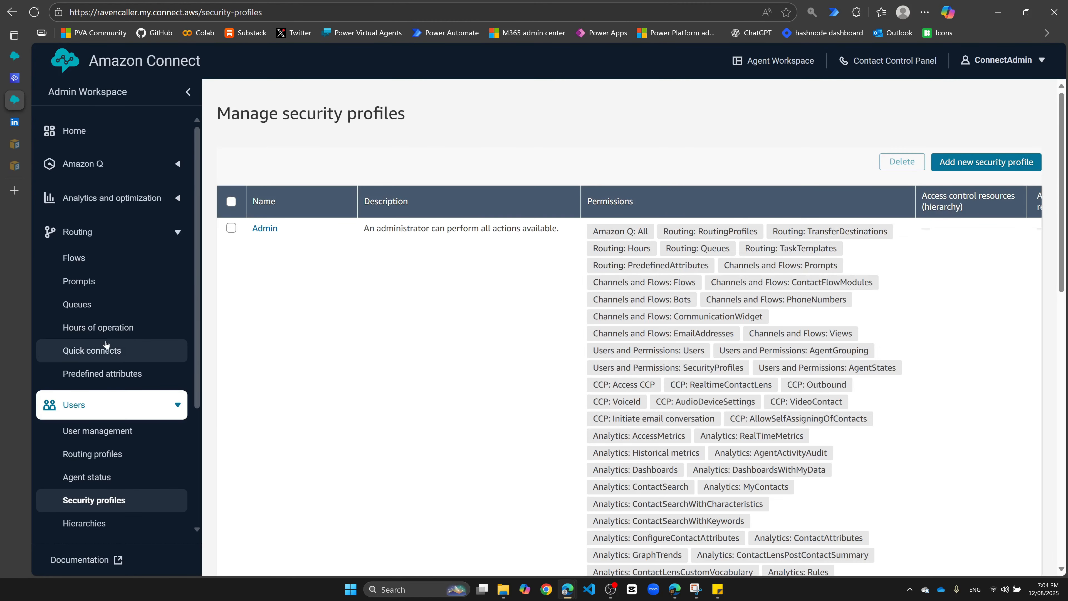
{"action": "left_click_drag", "start_coordinate": [197, 282], "coordinate": [199, 385]}
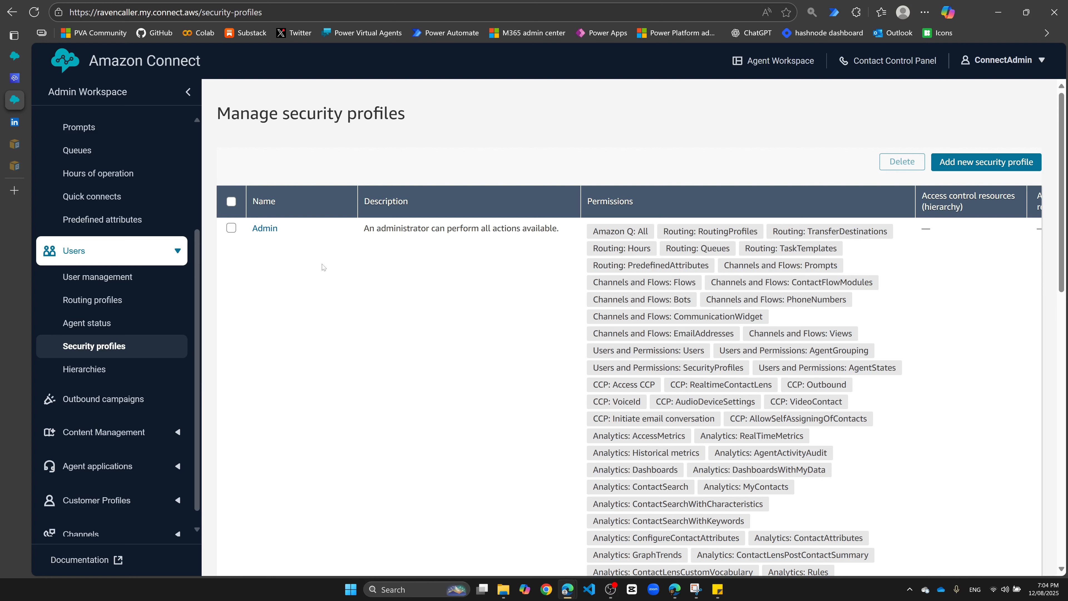
{"action": "scroll", "coordinate": [370, 298], "scroll_direction": "down", "scroll_amount": 2}
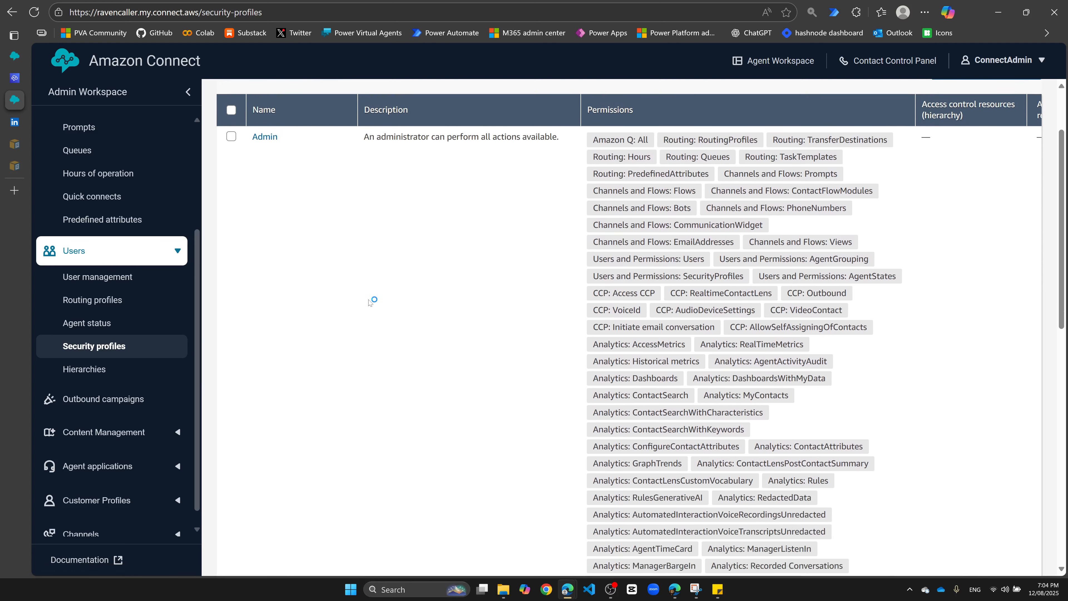
{"action": "scroll", "coordinate": [369, 301], "scroll_direction": "up", "scroll_amount": 2}
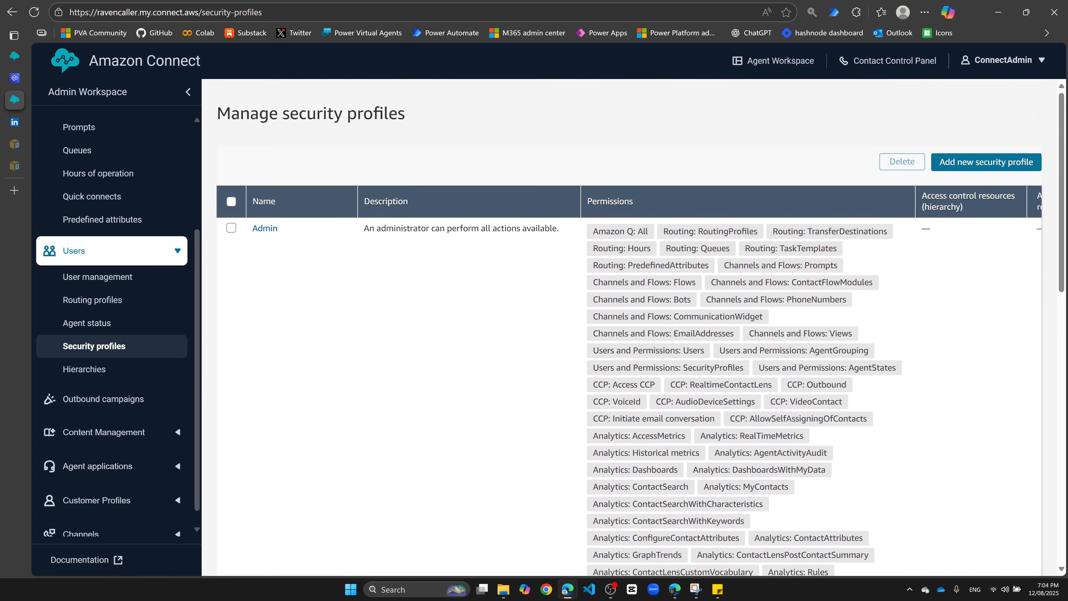
{"action": "scroll", "coordinate": [326, 352], "scroll_direction": "down", "scroll_amount": 10}
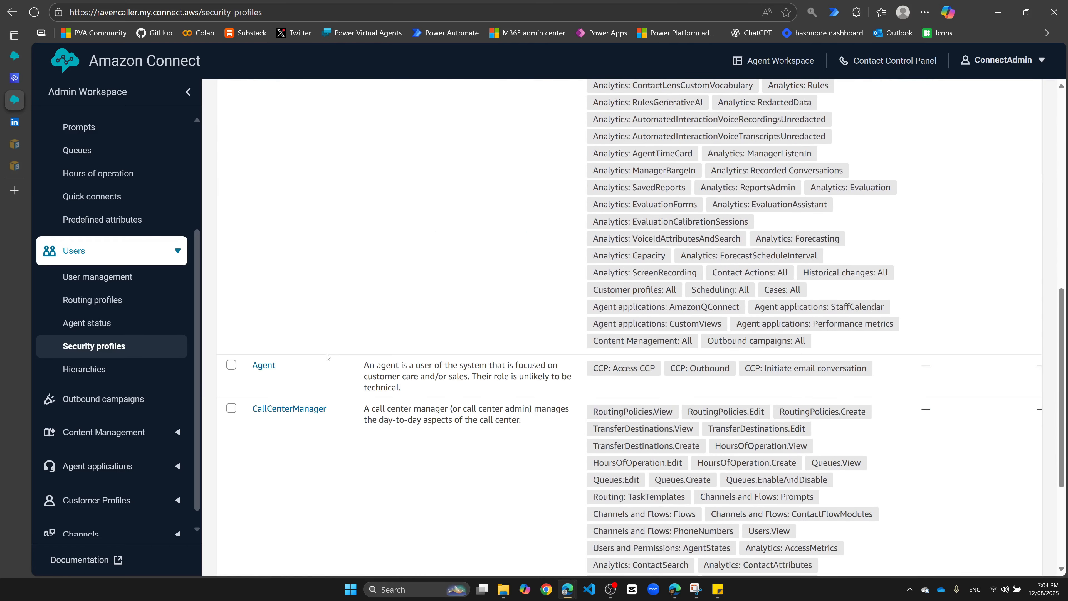
{"action": "scroll", "coordinate": [327, 356], "scroll_direction": "up", "scroll_amount": 10}
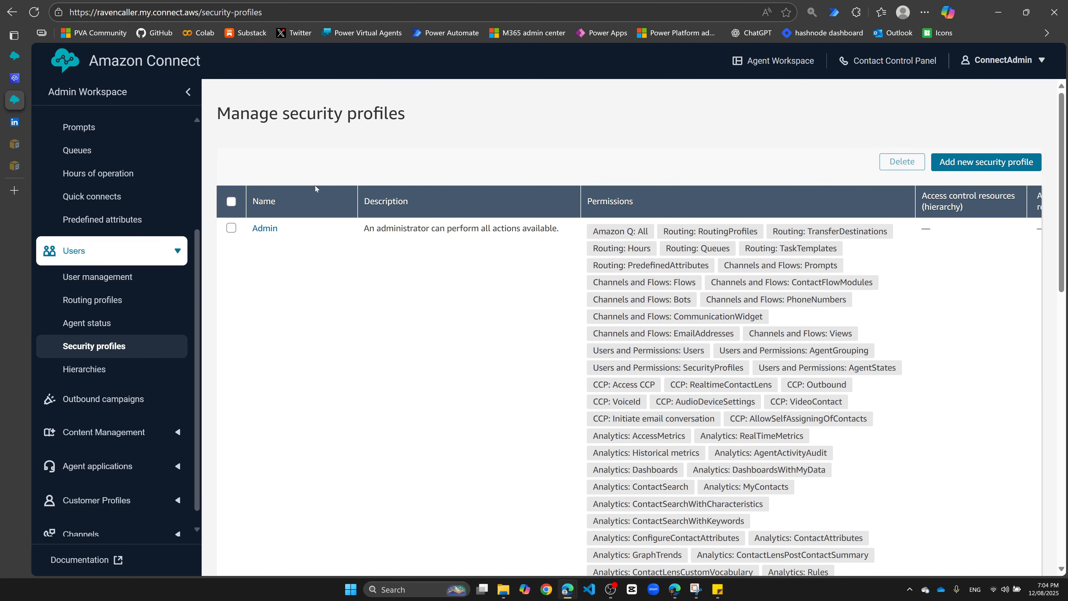
{"action": "scroll", "coordinate": [392, 364], "scroll_direction": "down", "scroll_amount": 12}
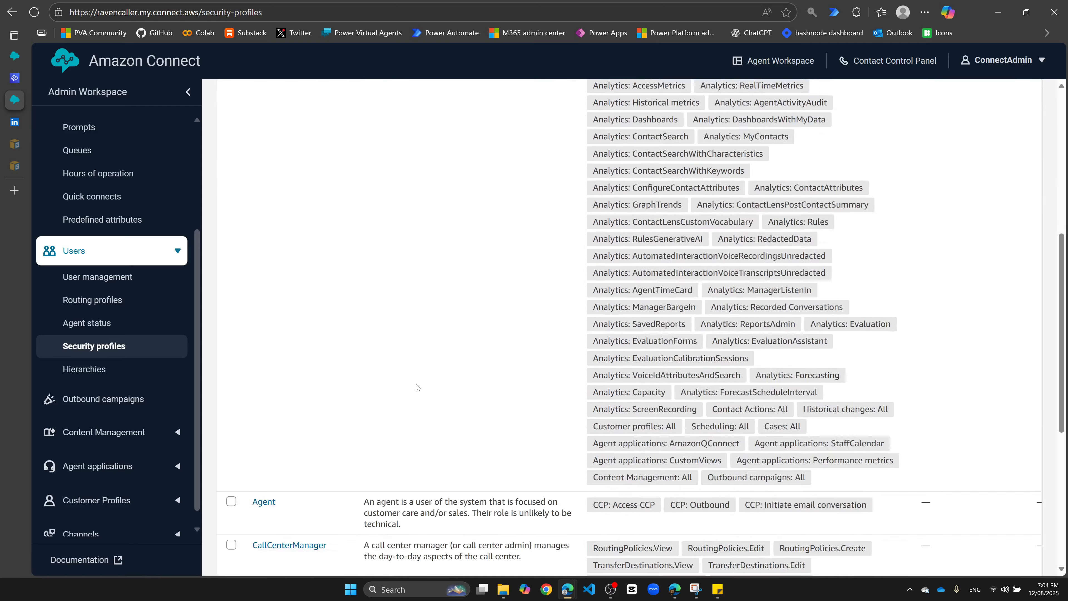
{"action": "scroll", "coordinate": [352, 373], "scroll_direction": "up", "scroll_amount": 8}
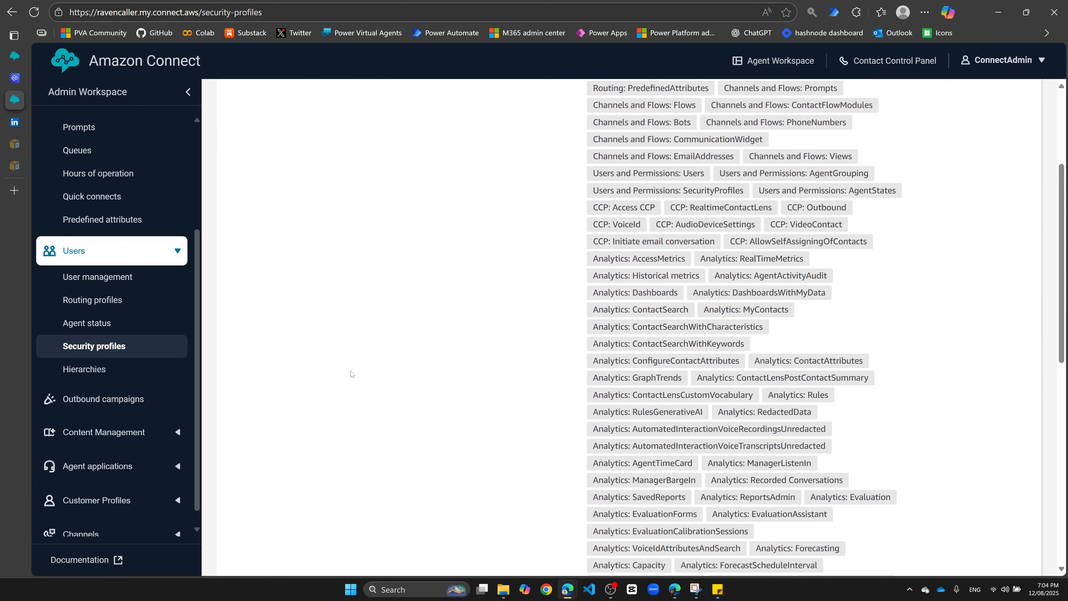
{"action": "scroll", "coordinate": [353, 370], "scroll_direction": "down", "scroll_amount": 5}
{"action": "scroll", "coordinate": [269, 379], "scroll_direction": "up", "scroll_amount": 10}
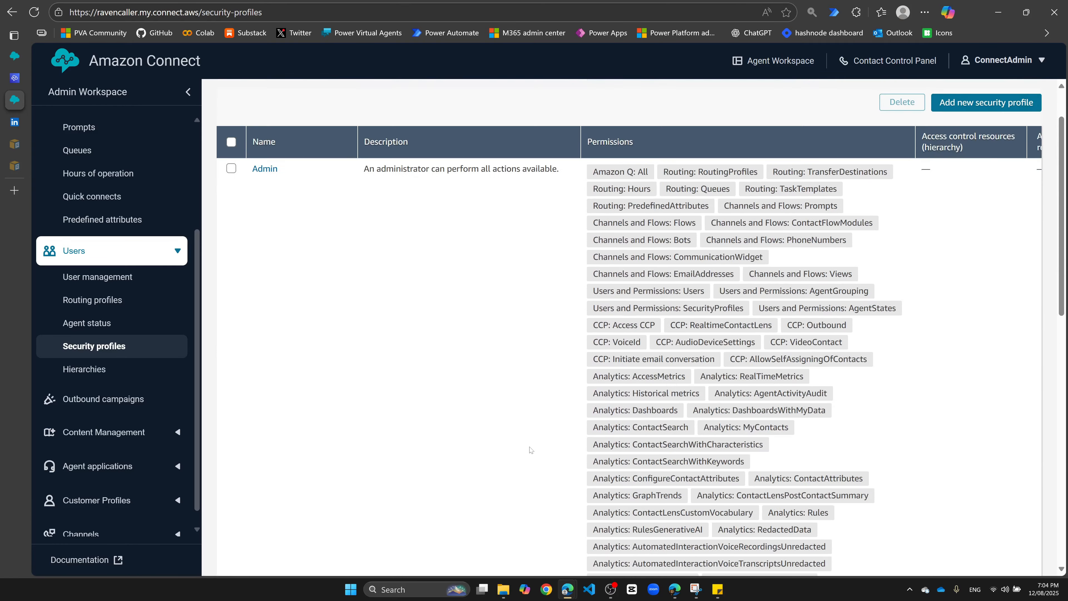
In the Admin security profile's Agent Applications permissions, grant Access to RavenNewApp
{"action": "left_click", "coordinate": [266, 231]}
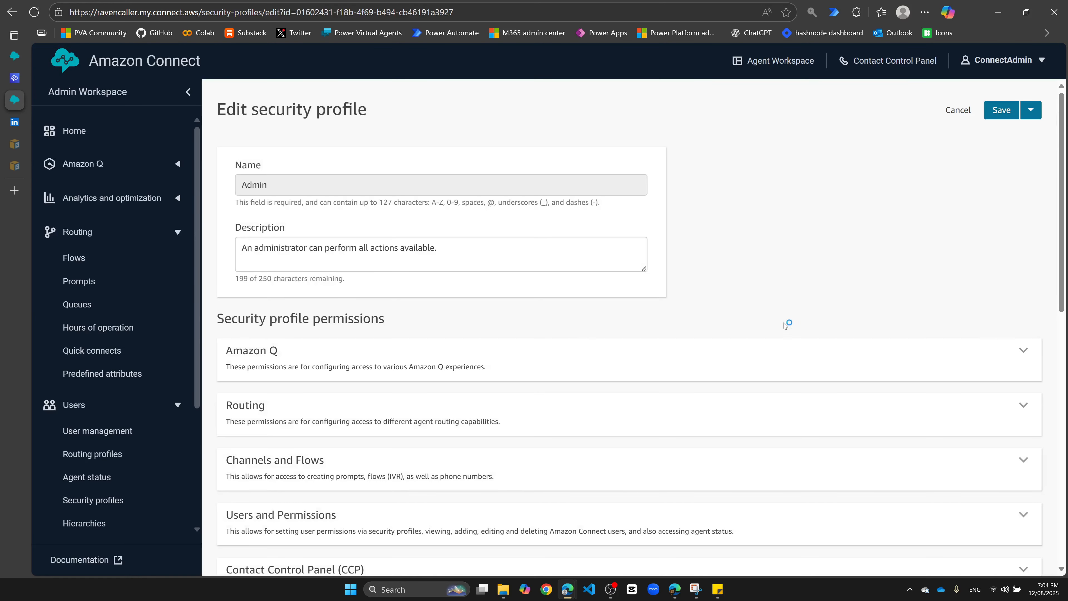
{"action": "scroll", "coordinate": [734, 316], "scroll_direction": "down", "scroll_amount": 2}
{"action": "scroll", "coordinate": [734, 316], "scroll_direction": "down", "scroll_amount": 2}
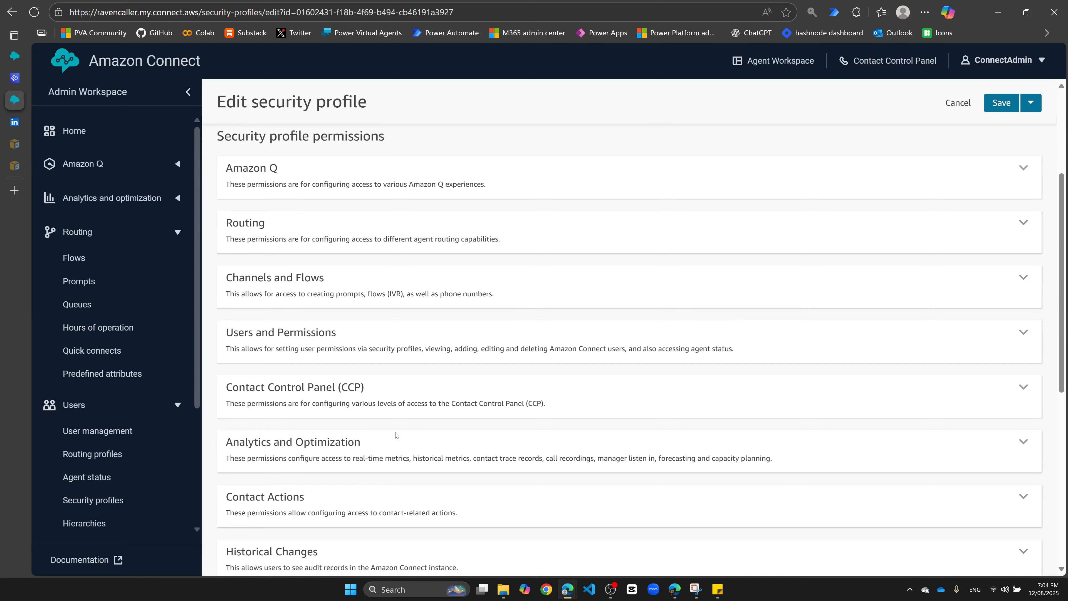
{"action": "scroll", "coordinate": [369, 447], "scroll_direction": "down", "scroll_amount": 1}
{"action": "scroll", "coordinate": [359, 392], "scroll_direction": "up", "scroll_amount": 4}
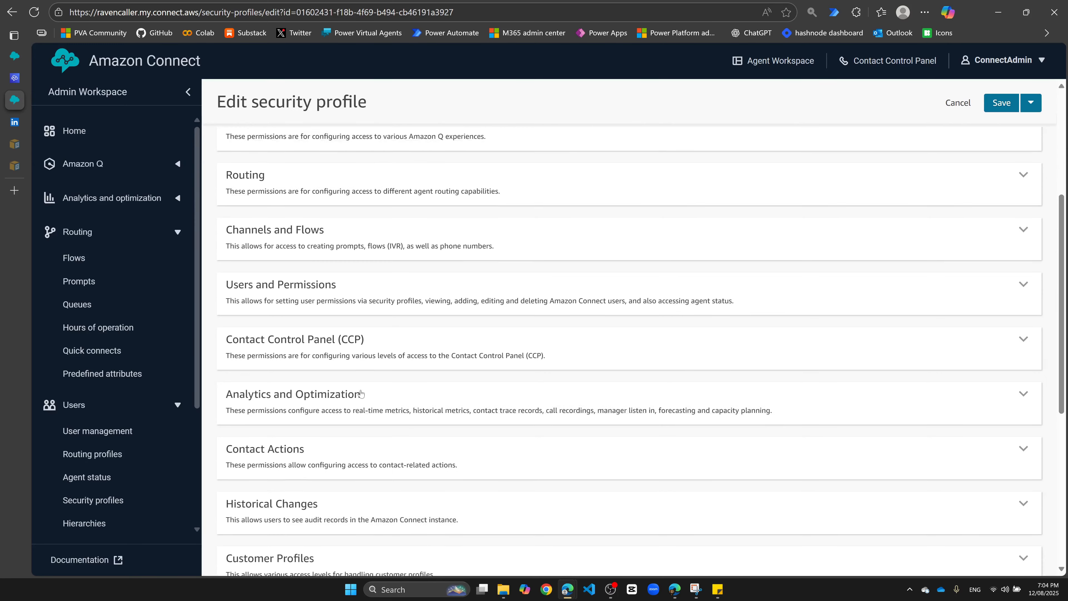
{"action": "scroll", "coordinate": [379, 395], "scroll_direction": "down", "scroll_amount": 4}
{"action": "scroll", "coordinate": [378, 394], "scroll_direction": "down", "scroll_amount": 2}
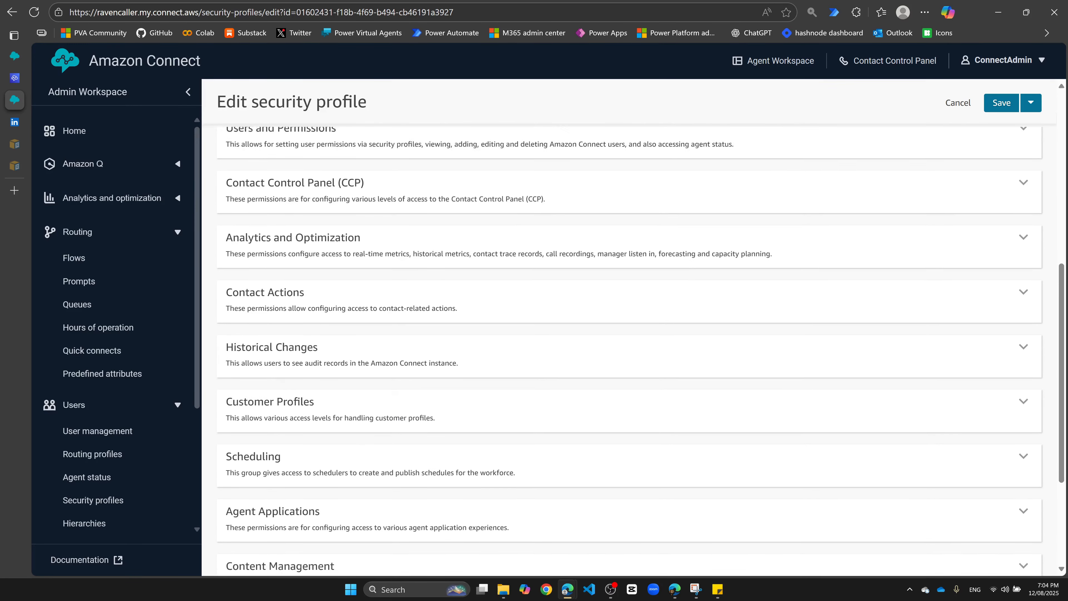
{"action": "left_click", "coordinate": [298, 474]}
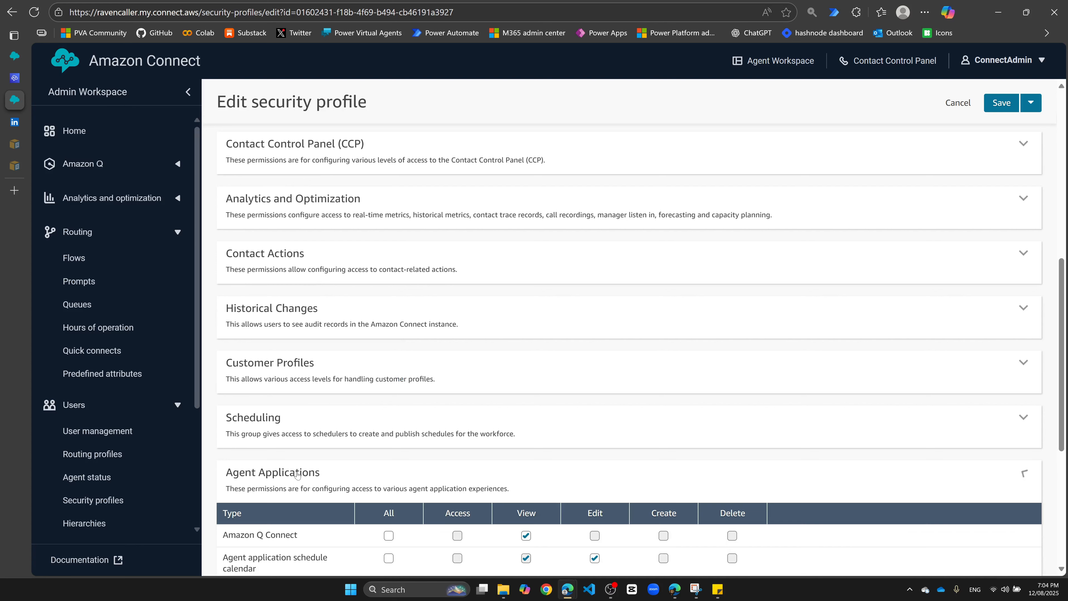
{"action": "scroll", "coordinate": [492, 349], "scroll_direction": "down", "scroll_amount": 3}
{"action": "scroll", "coordinate": [493, 347], "scroll_direction": "down", "scroll_amount": 3}
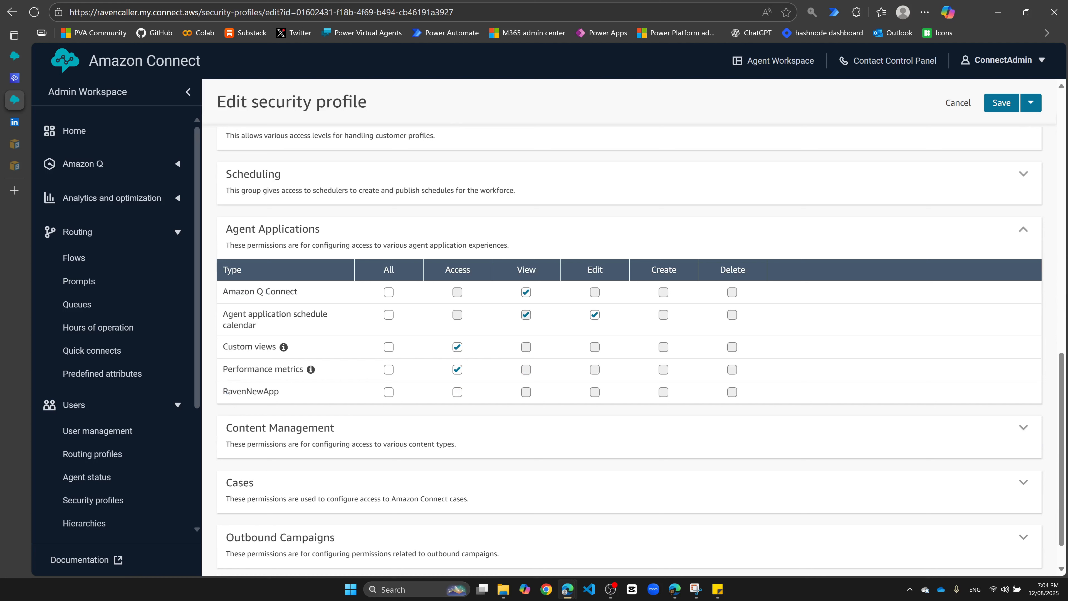
{"action": "left_click", "coordinate": [457, 392]}
Save the Admin security profile, checking which users are associated with it before confirming
{"action": "left_click", "coordinate": [1003, 105]}
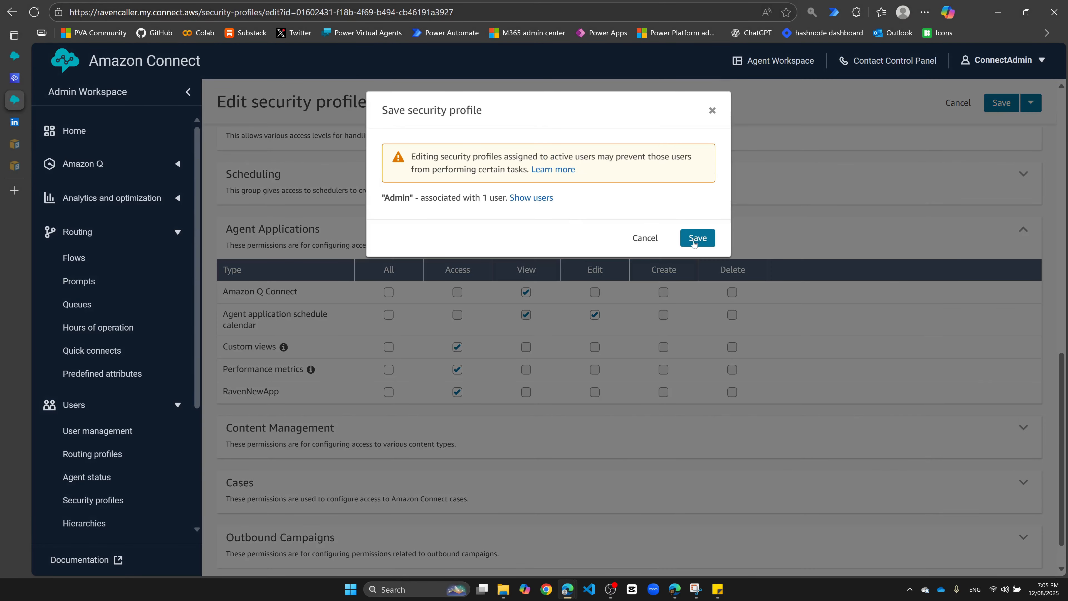
{"action": "left_click", "coordinate": [532, 198]}
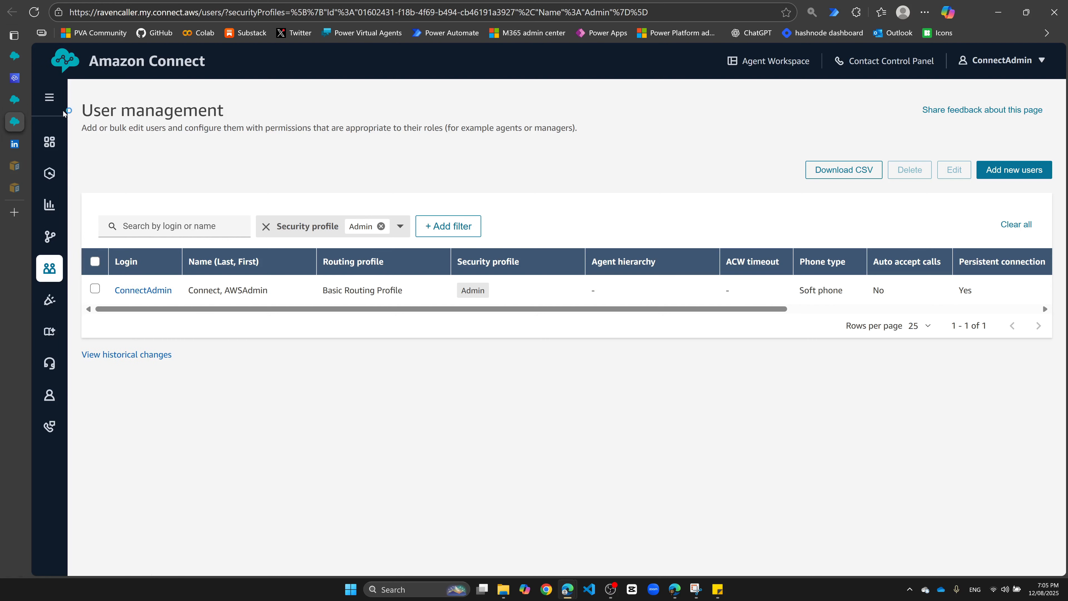
{"action": "left_click", "coordinate": [15, 99]}
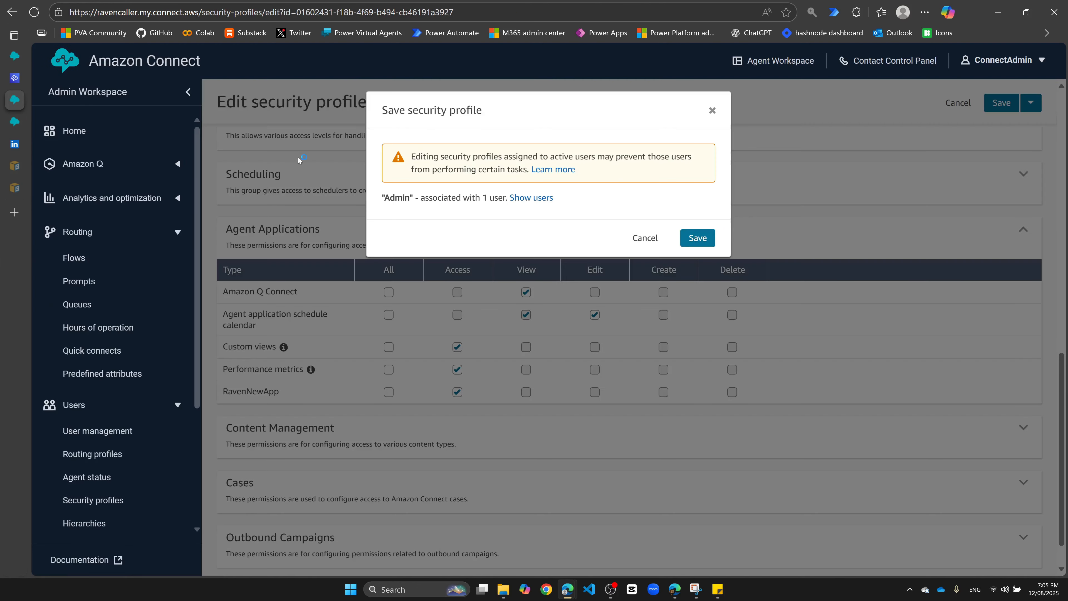
{"action": "left_click", "coordinate": [702, 239]}
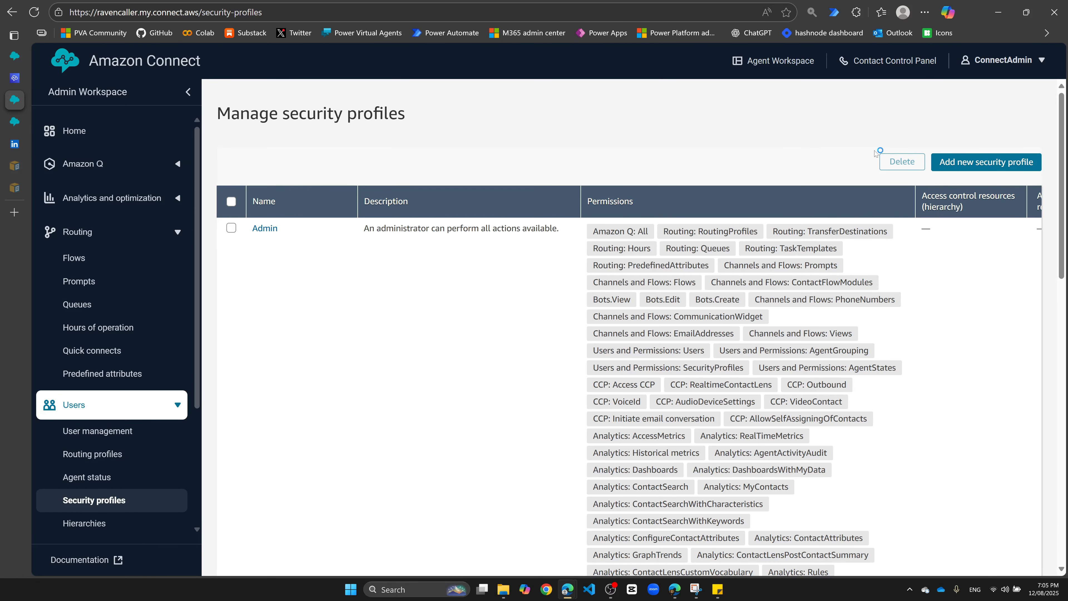
Open the Agent Workspace in a maximized window and check its list of available apps
{"action": "left_click", "coordinate": [776, 65]}
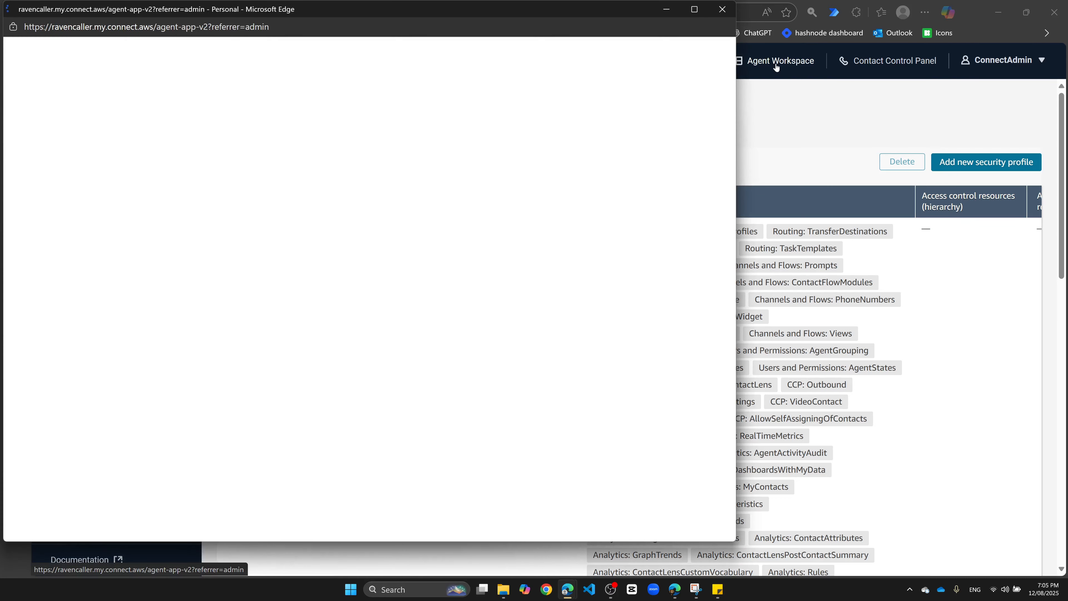
{"action": "left_click", "coordinate": [697, 10]}
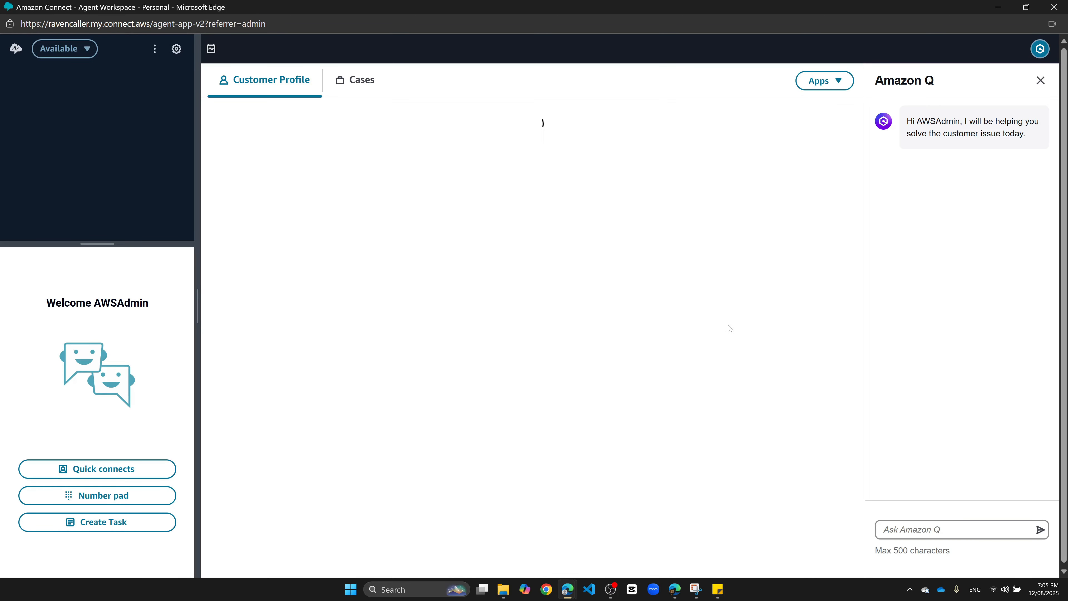
{"action": "left_click", "coordinate": [829, 82]}
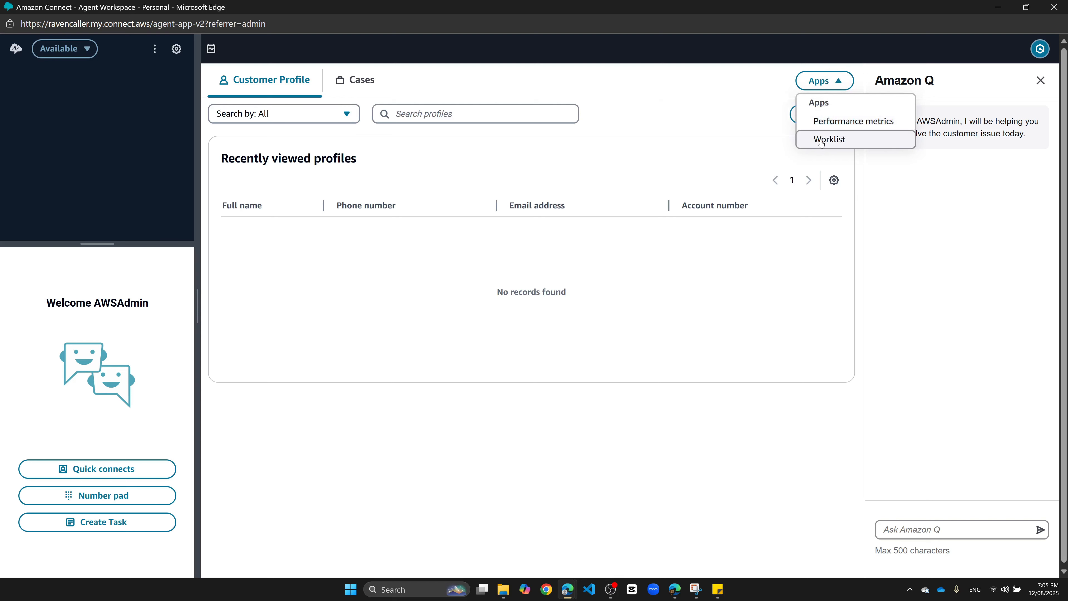
{"action": "left_click", "coordinate": [816, 82]}
{"action": "left_click", "coordinate": [809, 82]}
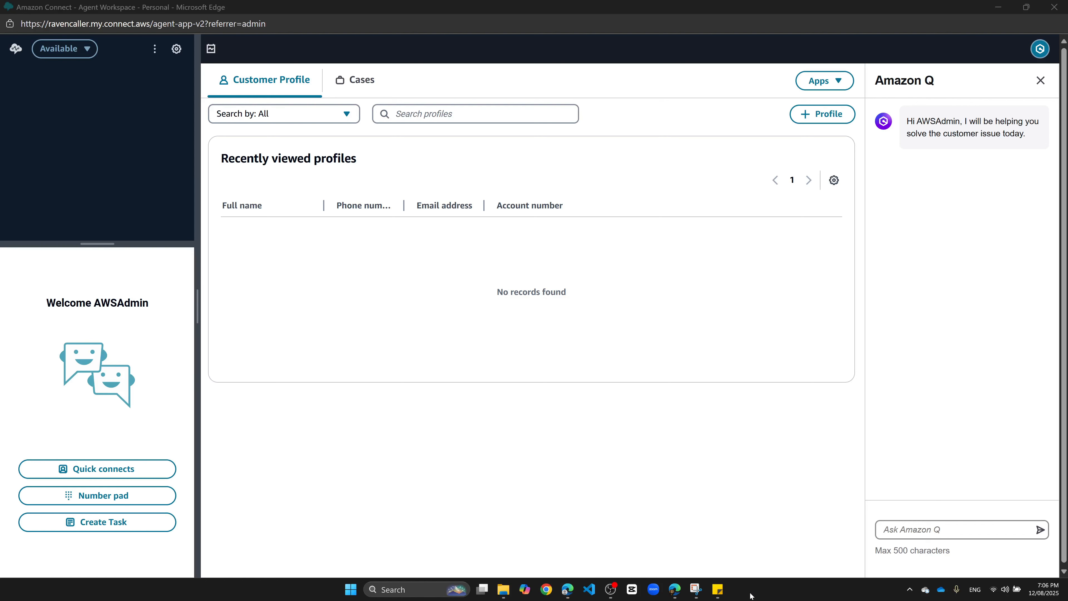
Launch RavenNewApp from the Agent Workspace's list of apps
{"action": "left_click", "coordinate": [822, 85]}
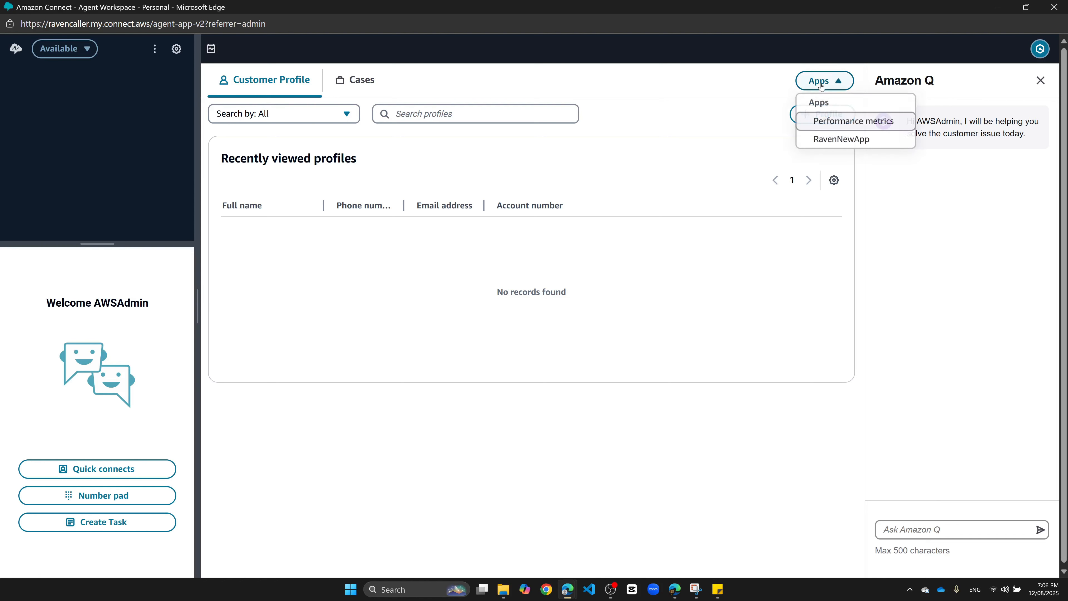
{"action": "left_click", "coordinate": [833, 141]}
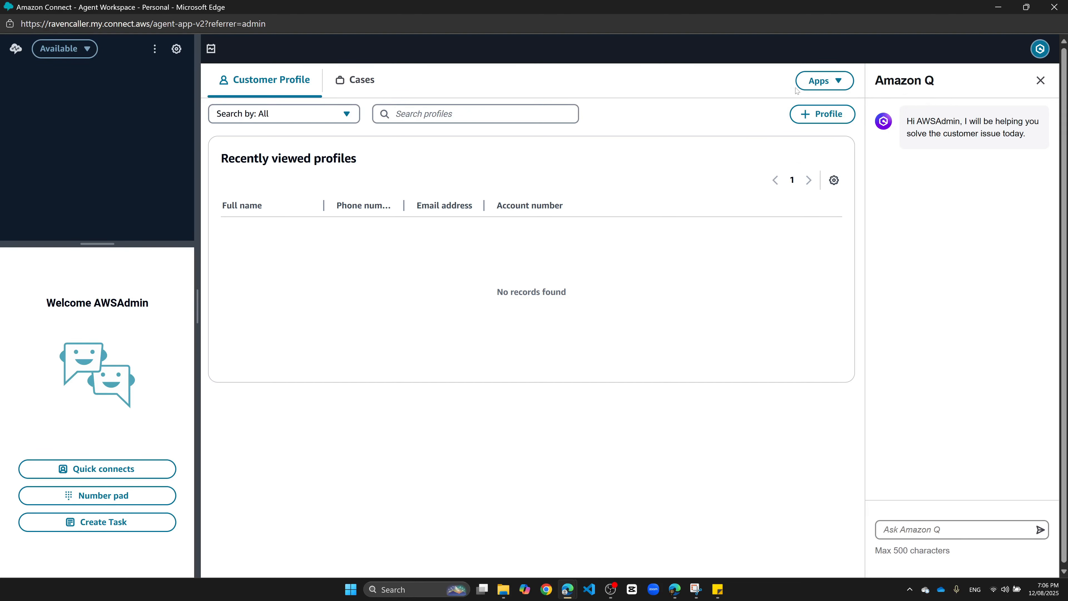
{"action": "left_click", "coordinate": [820, 82]}
{"action": "left_click", "coordinate": [851, 141]}
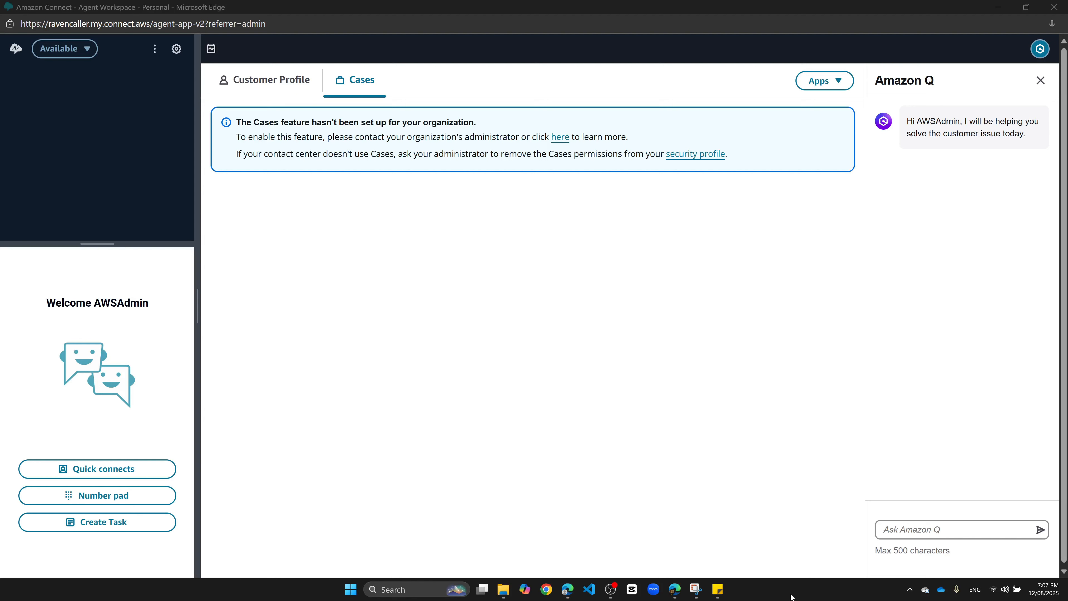
{"action": "left_click", "coordinate": [786, 206]}
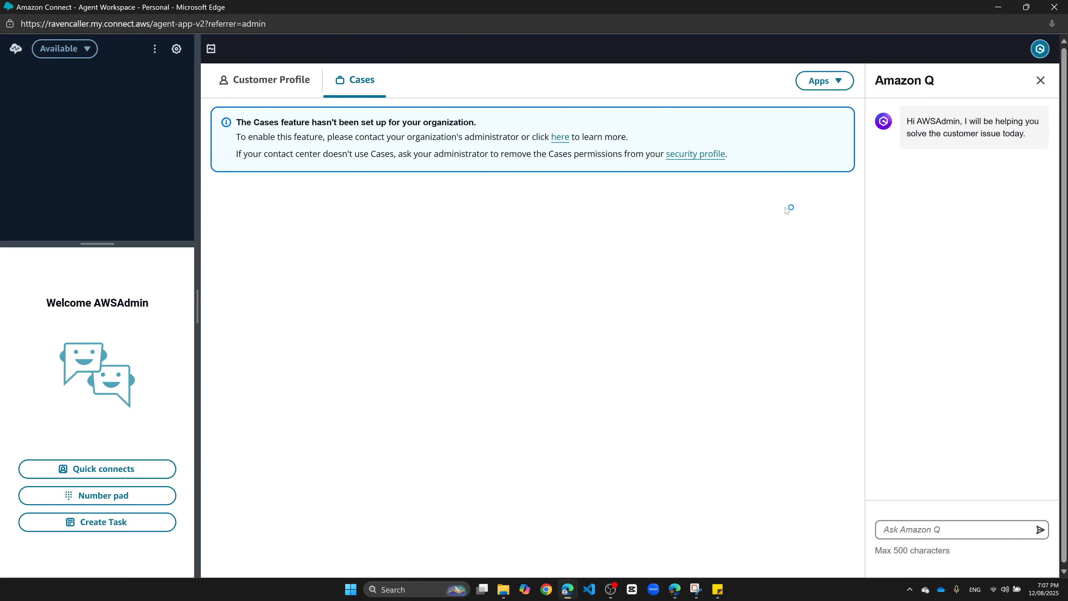
{"action": "left_click", "coordinate": [831, 82]}
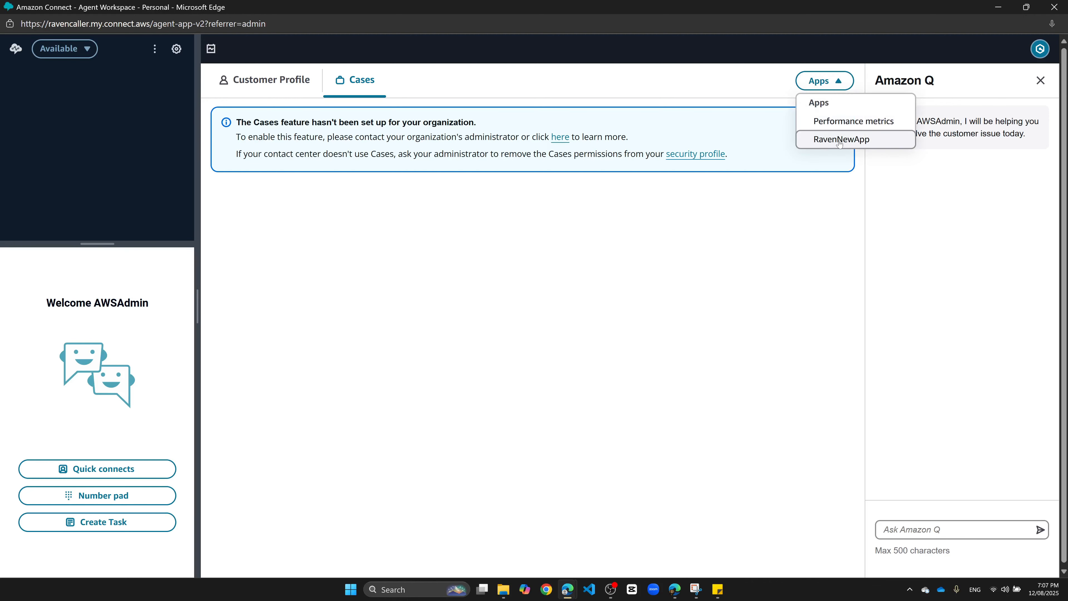
{"action": "left_click", "coordinate": [829, 141]}
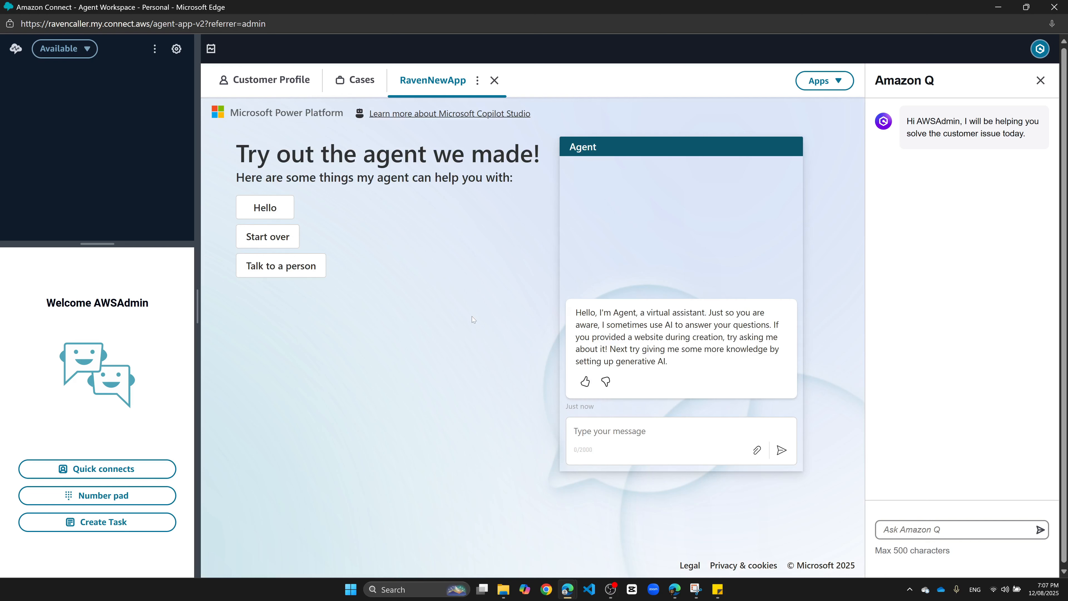
Test the embedded agent by sending "Hi" and "I have lost my card", and read through its reply
{"action": "left_click", "coordinate": [643, 421]}
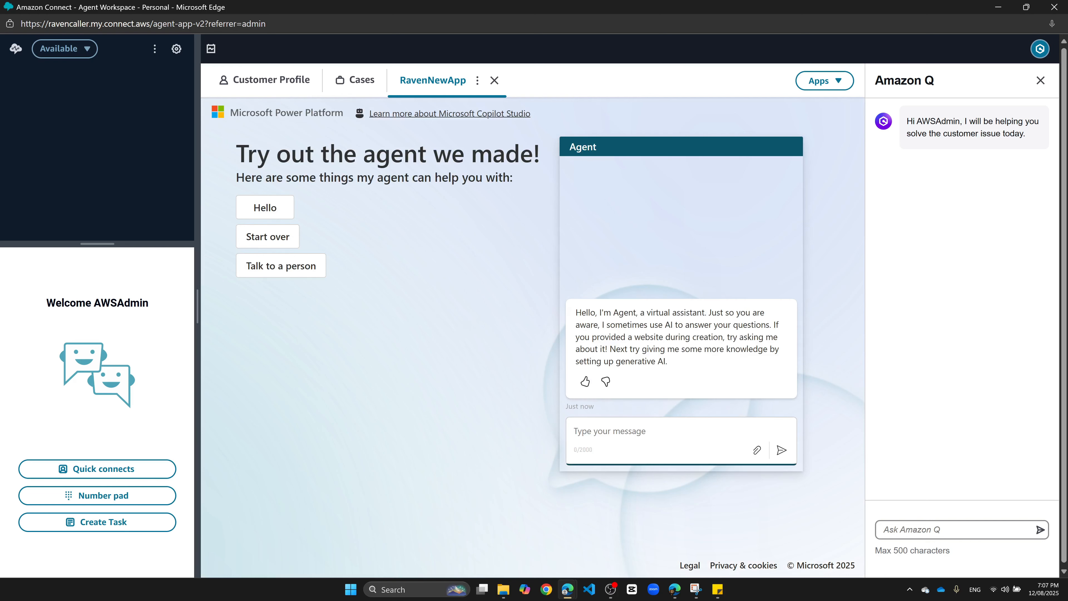
{"action": "type", "text": "Hi"}
{"action": "key", "text": "Return"}
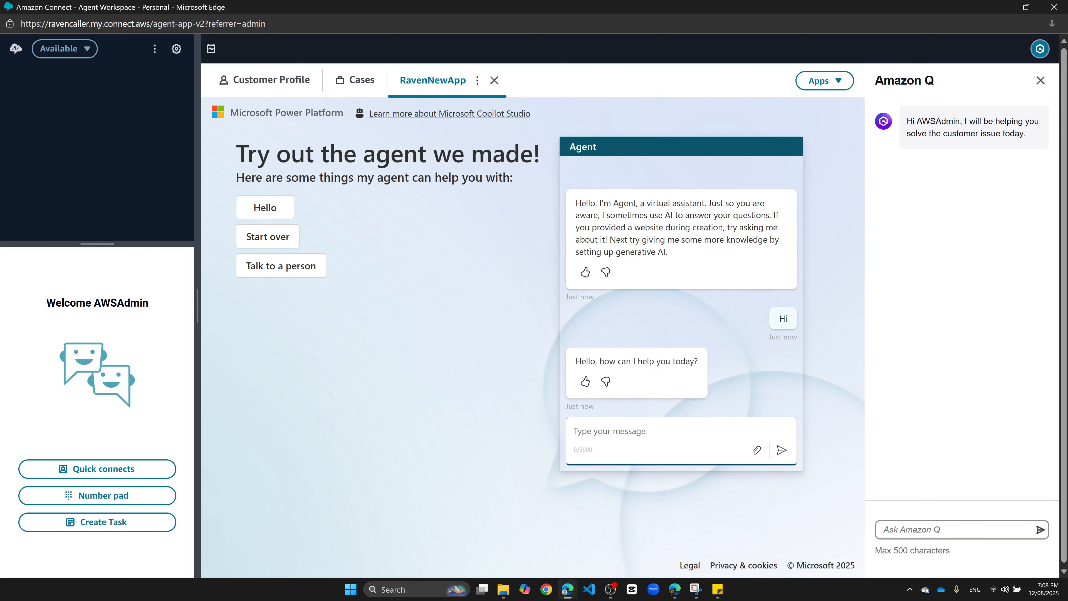
{"action": "type", "text": "I have lost my card"}
{"action": "key", "text": "Return"}
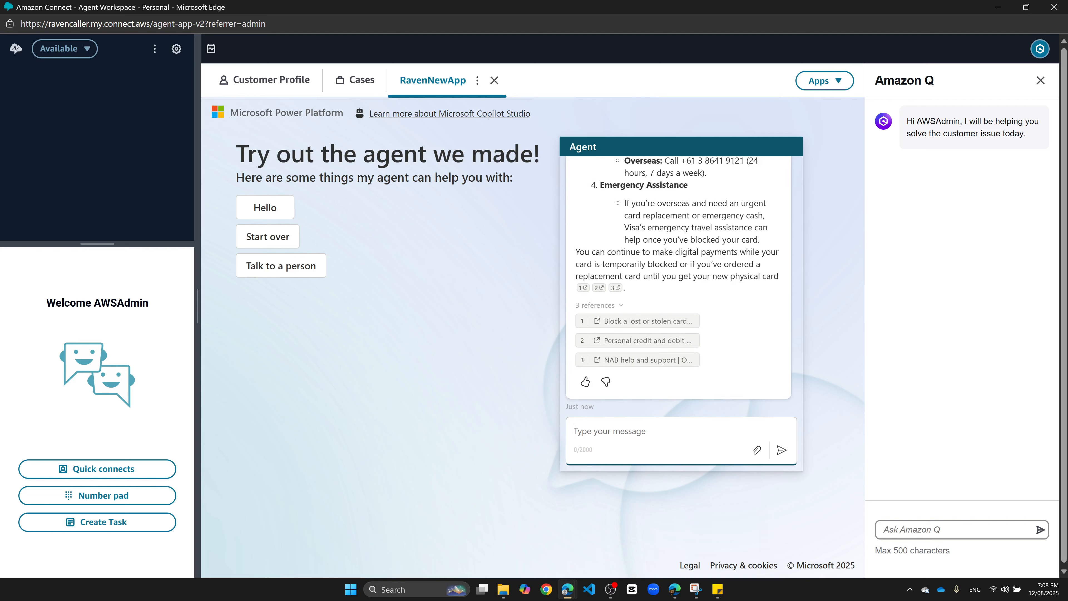
{"action": "scroll", "coordinate": [713, 350], "scroll_direction": "up", "scroll_amount": 6}
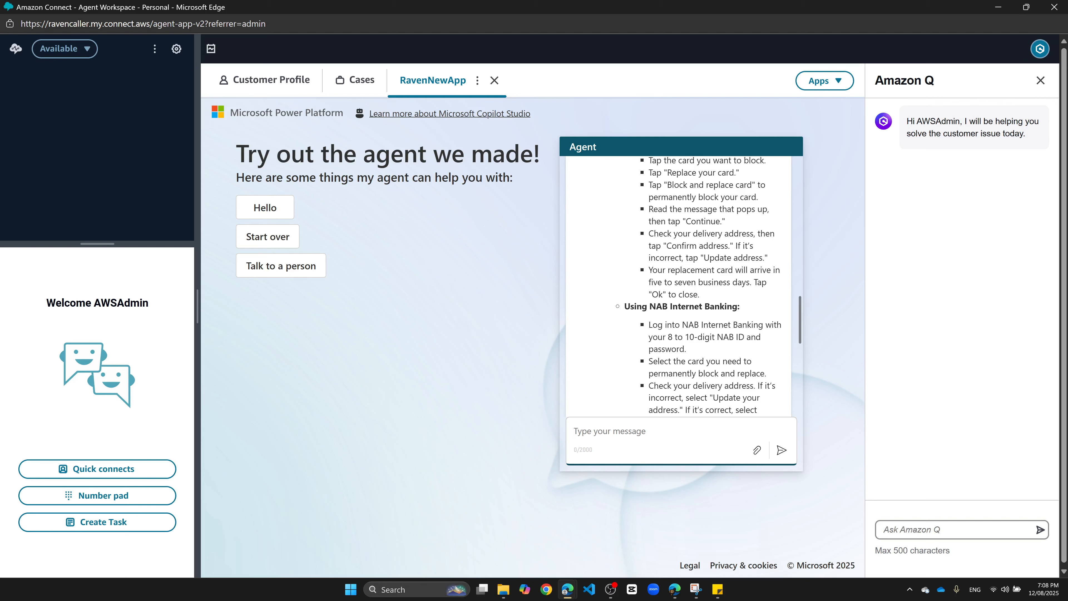
{"action": "scroll", "coordinate": [679, 286], "scroll_direction": "up", "scroll_amount": 4}
{"action": "scroll", "coordinate": [709, 343], "scroll_direction": "up", "scroll_amount": 8}
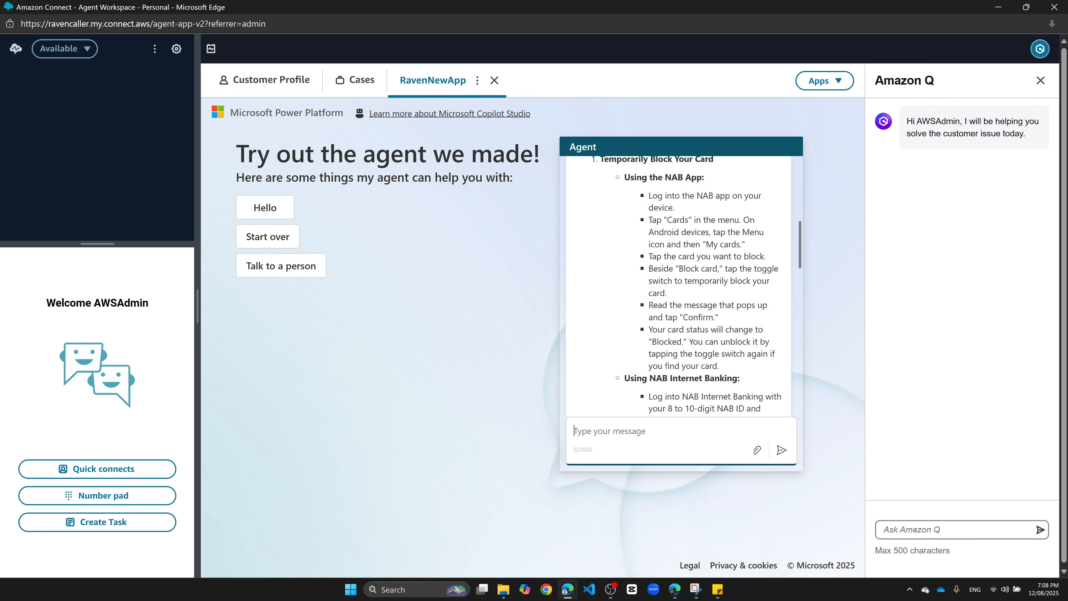
{"action": "scroll", "coordinate": [709, 343], "scroll_direction": "down", "scroll_amount": 10}
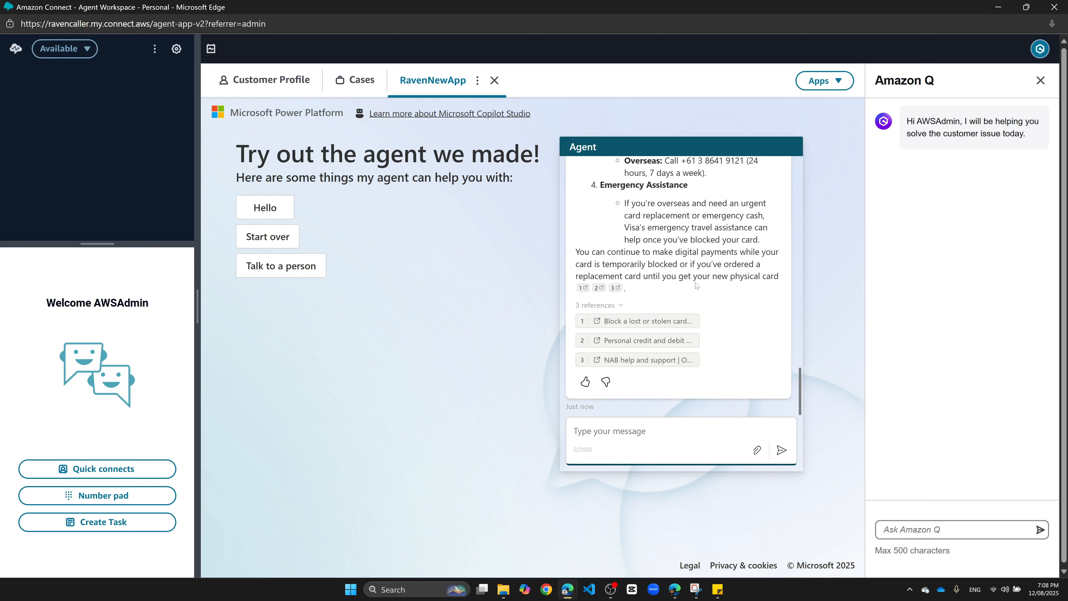
{"action": "left_click_drag", "start_coordinate": [801, 393], "coordinate": [801, 156]}
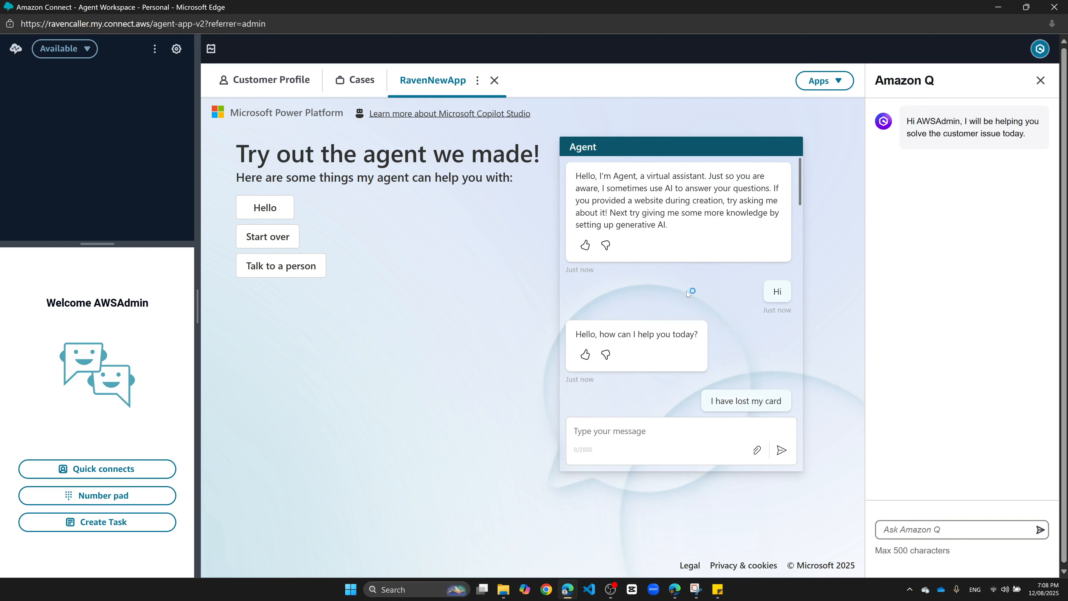